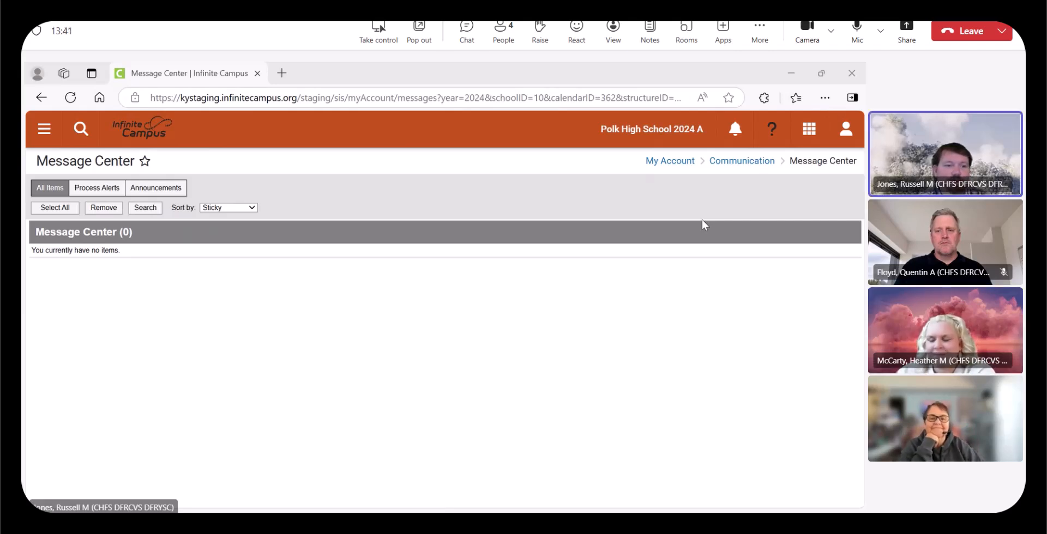
Open the My Account overview and display the main menu
{"action": "left_click", "coordinate": [858, 33]}
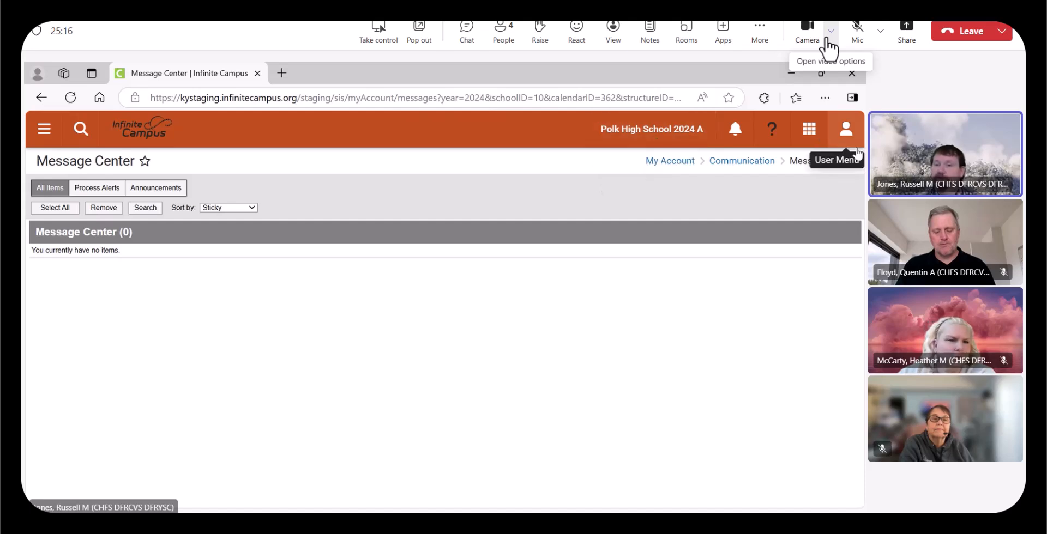
{"action": "left_click", "coordinate": [671, 161]}
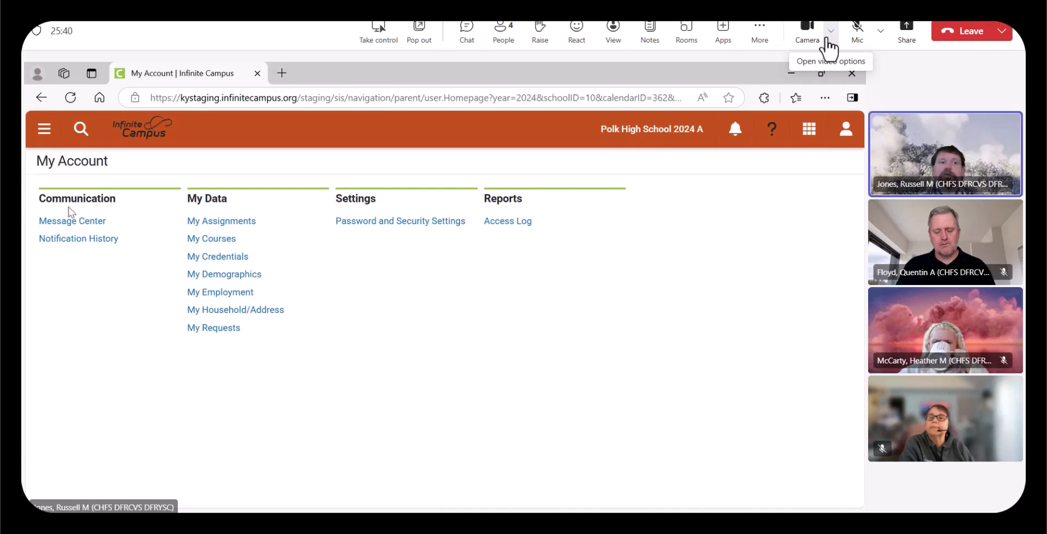
{"action": "left_click", "coordinate": [41, 127]}
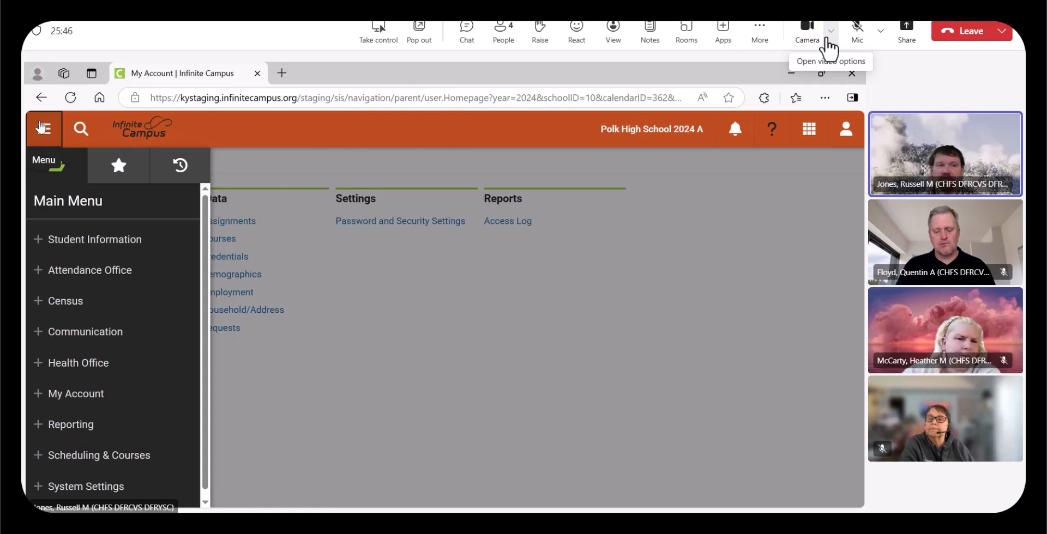
Open the record search and choose Student as the search type
{"action": "left_click", "coordinate": [78, 129]}
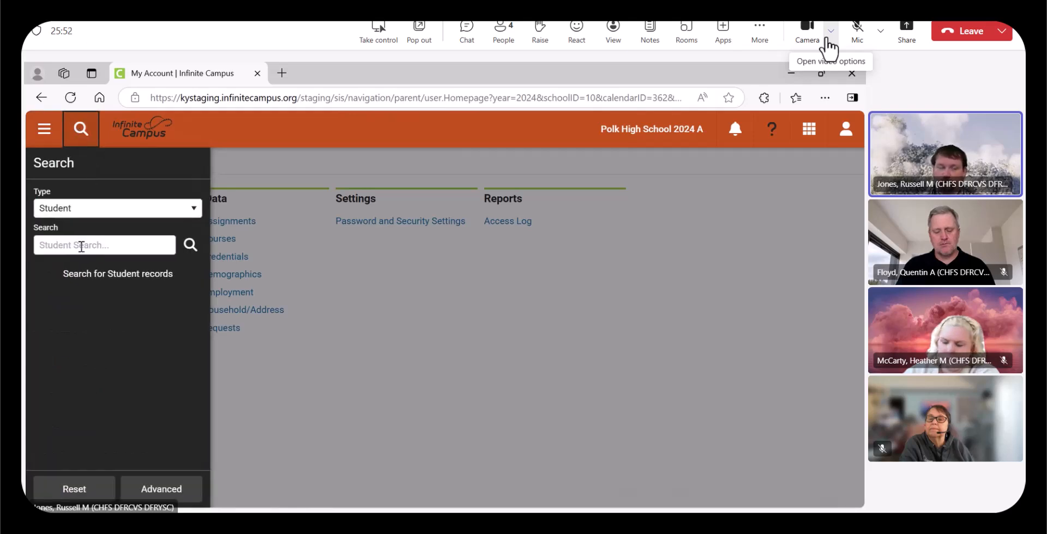
{"action": "left_click", "coordinate": [195, 211]}
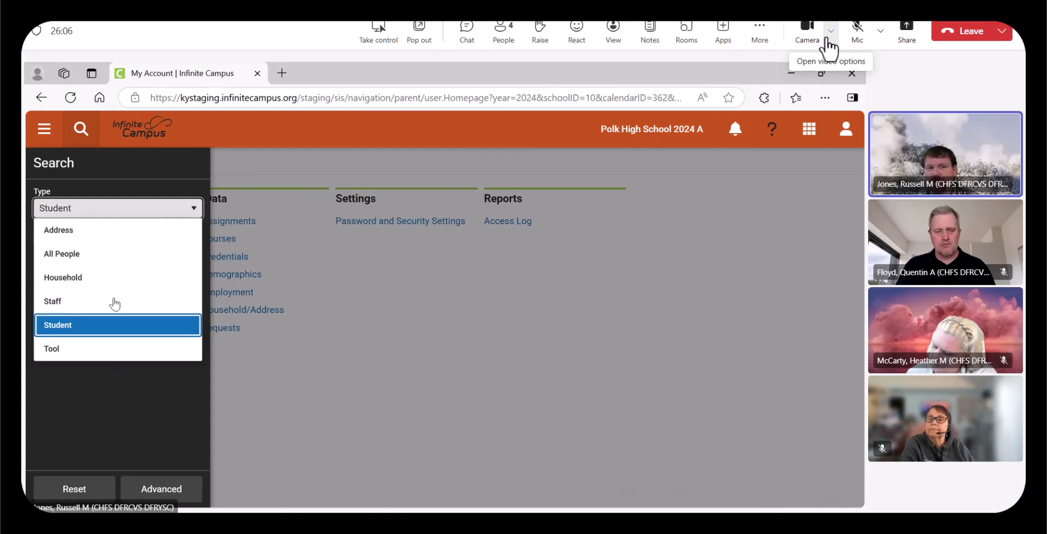
{"action": "left_click", "coordinate": [92, 326]}
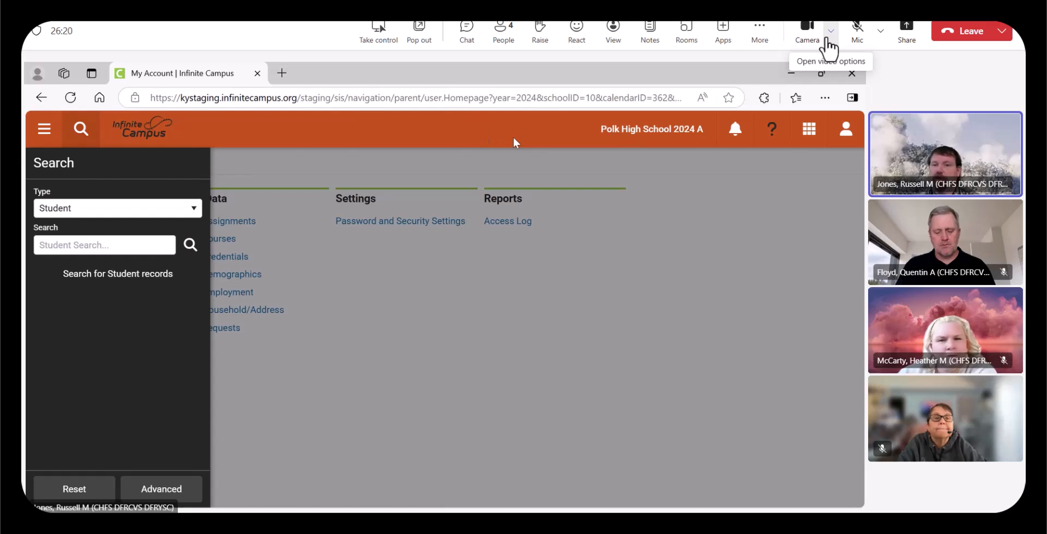
Review the school and calendar choices in the context settings, then save with Polk High School and calendar Polk High School 2024 A
{"action": "left_click", "coordinate": [617, 141]}
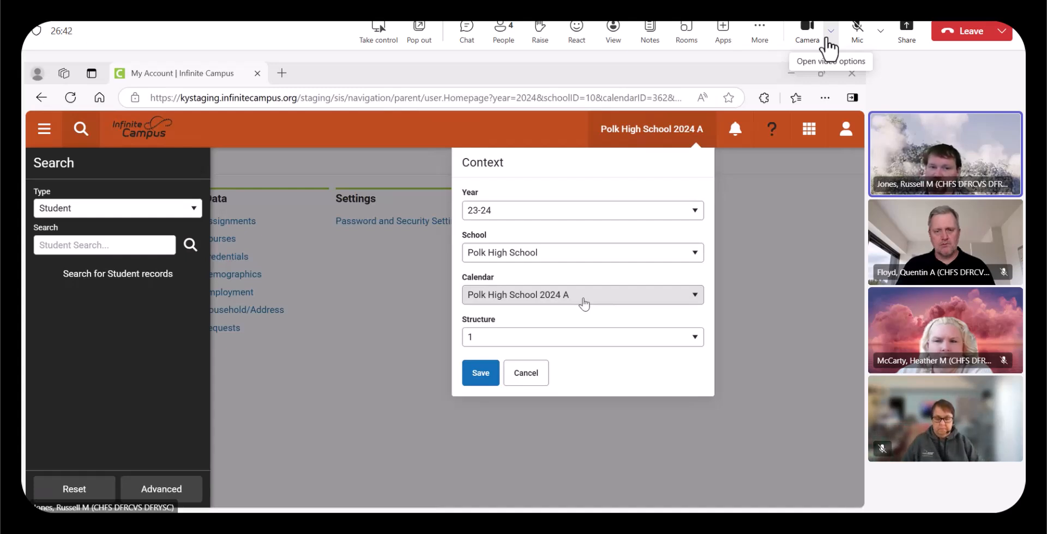
{"action": "left_click", "coordinate": [586, 251]}
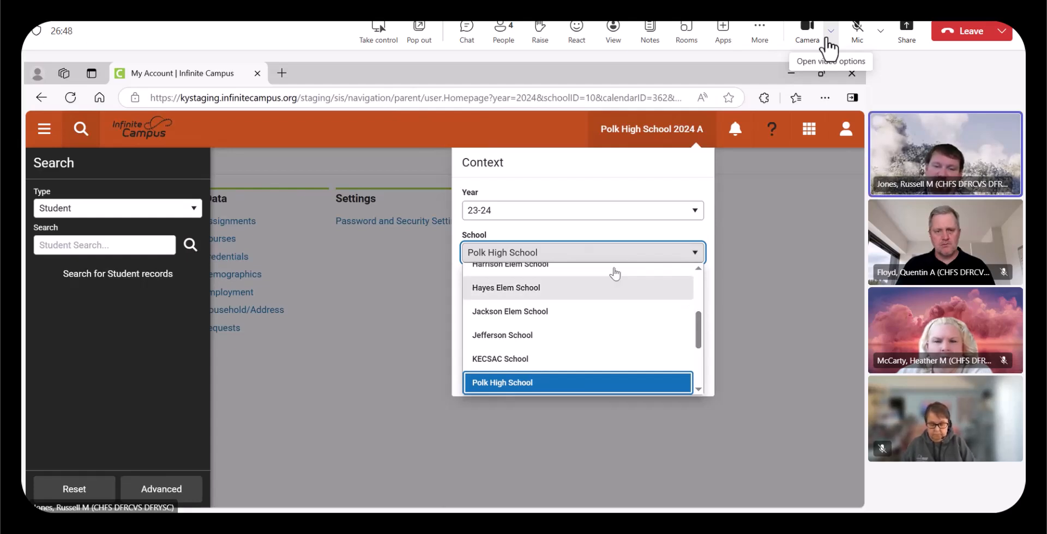
{"action": "left_click", "coordinate": [577, 256]}
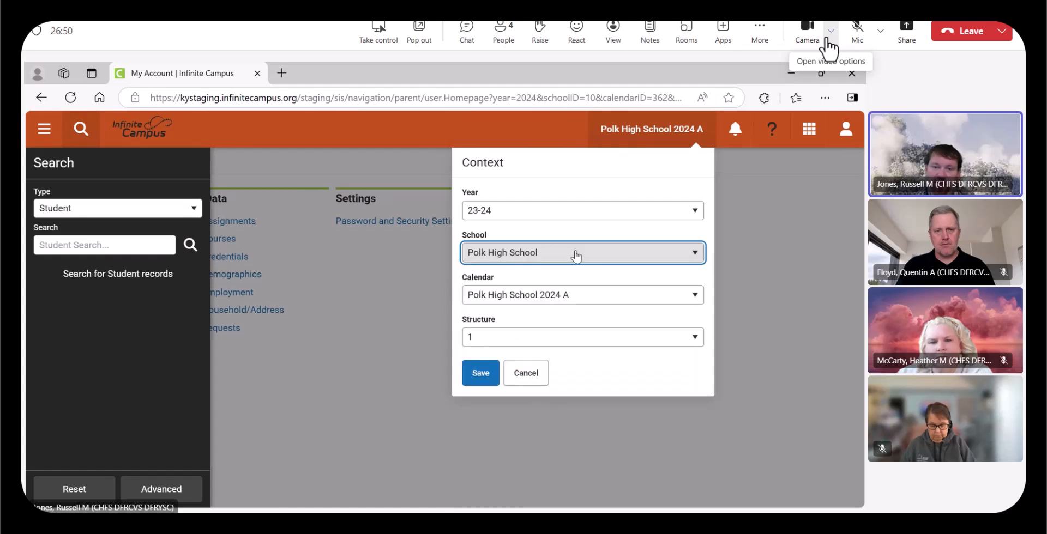
{"action": "left_click", "coordinate": [697, 253]}
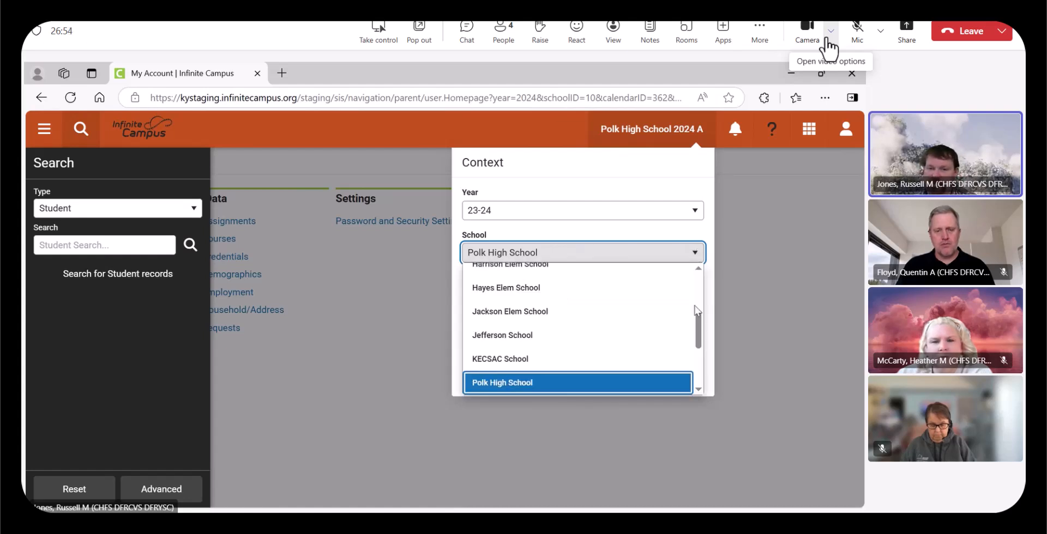
{"action": "mouse_move", "coordinate": [699, 331]}
{"action": "left_mouse_down"}
{"action": "mouse_move", "coordinate": [699, 278]}
{"action": "mouse_move", "coordinate": [708, 378]}
{"action": "mouse_move", "coordinate": [714, 336]}
{"action": "left_mouse_up"}
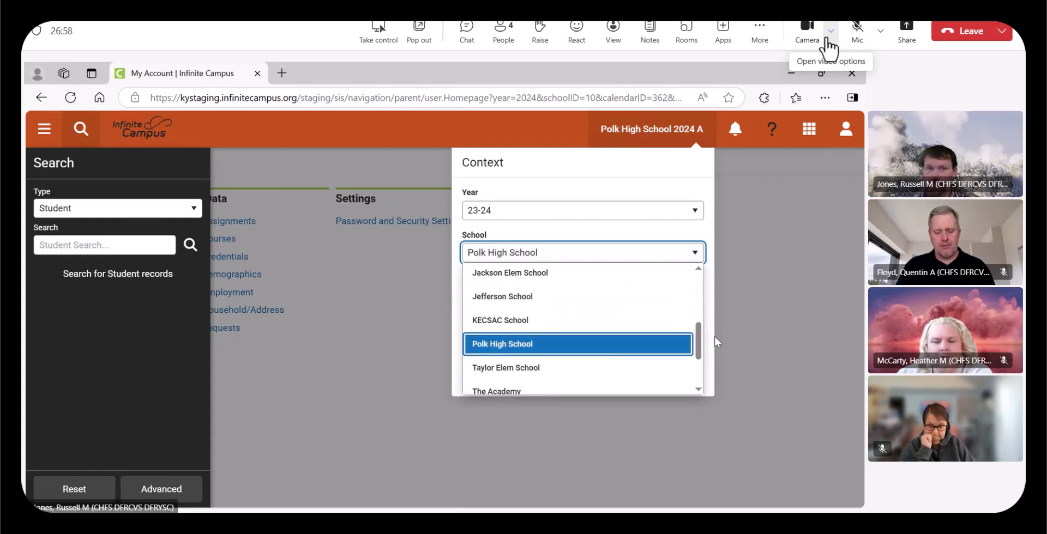
{"action": "left_click", "coordinate": [599, 253]}
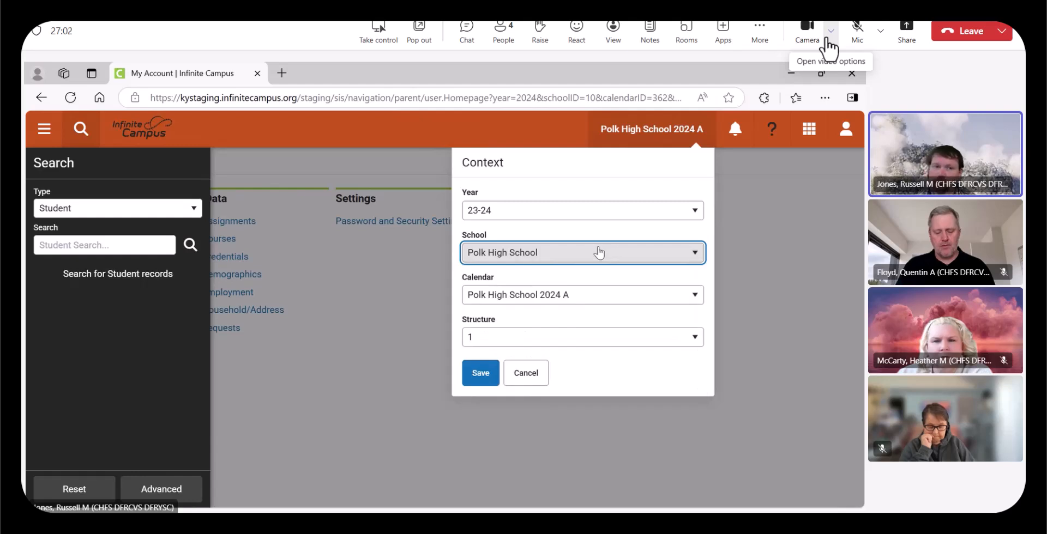
{"action": "left_click", "coordinate": [507, 297]}
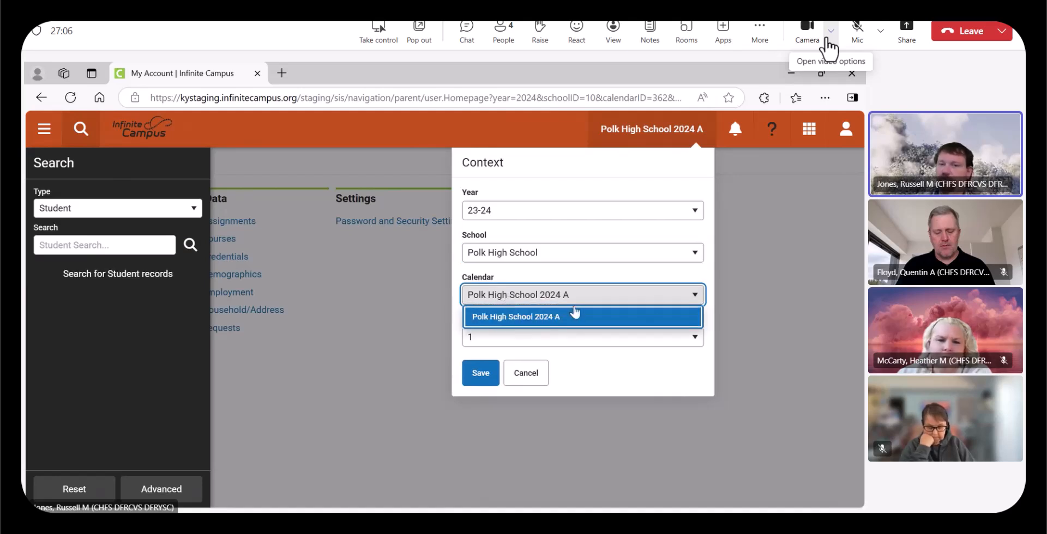
{"action": "left_click", "coordinate": [692, 297]}
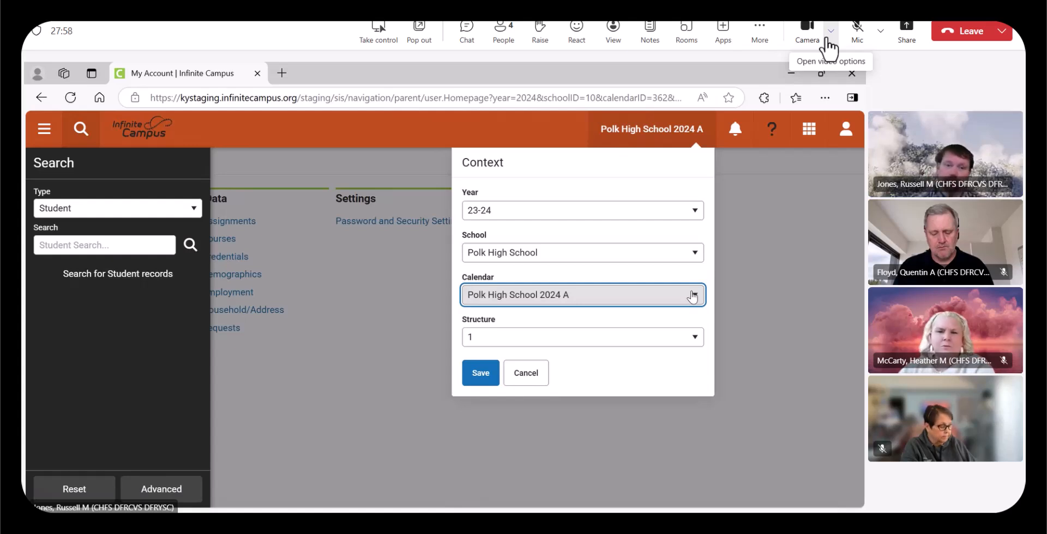
{"action": "left_click", "coordinate": [480, 375]}
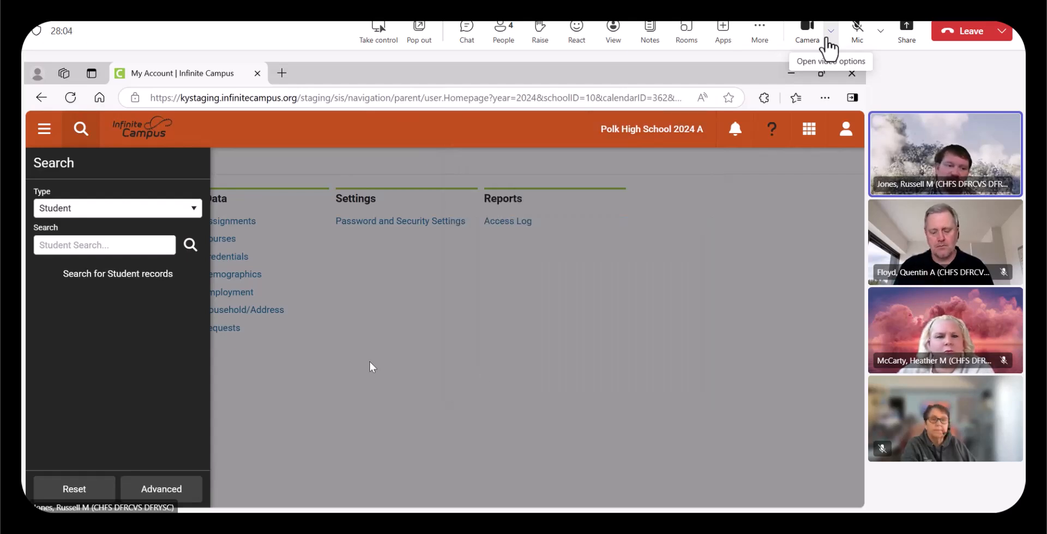
Open the Summary tool from the General section of Student Information
{"action": "left_click", "coordinate": [47, 131]}
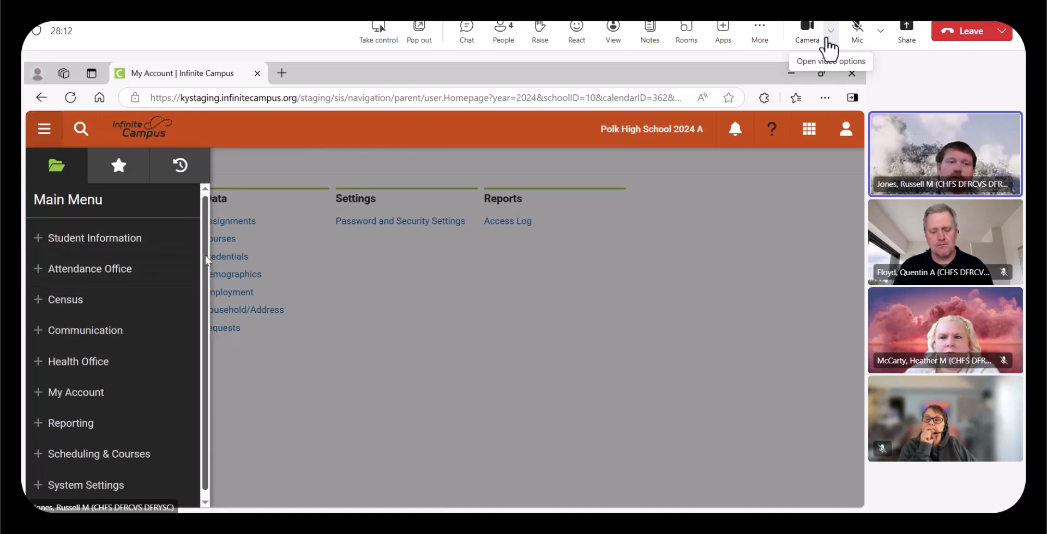
{"action": "left_click", "coordinate": [40, 240]}
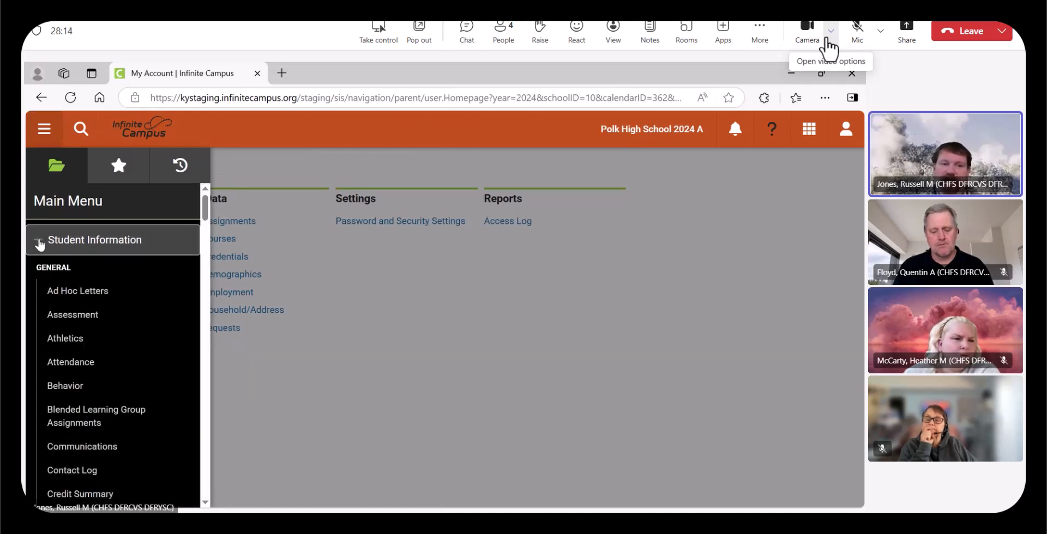
{"action": "left_click_drag", "start_coordinate": [204, 202], "coordinate": [206, 218]}
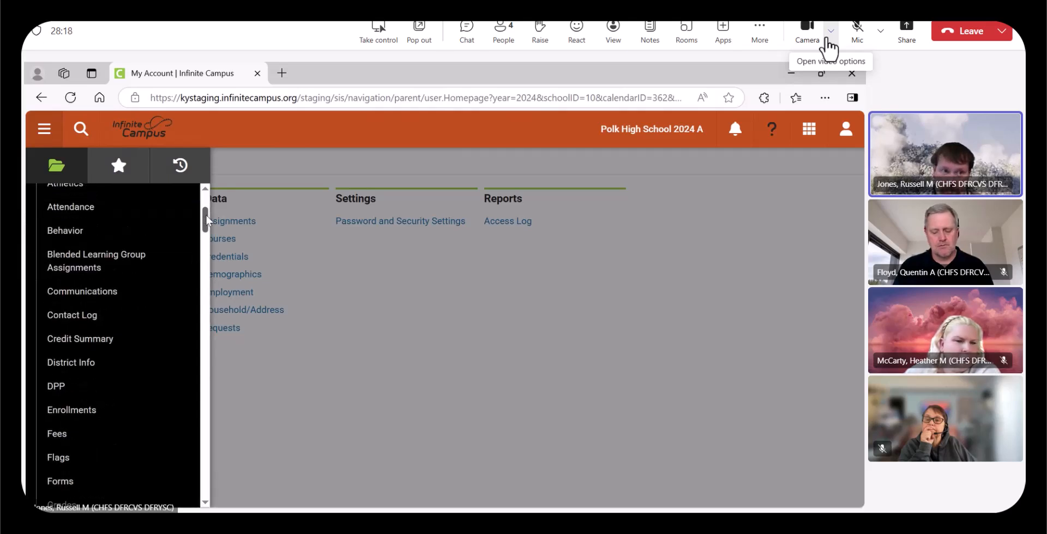
{"action": "left_click_drag", "start_coordinate": [206, 220], "coordinate": [220, 246]}
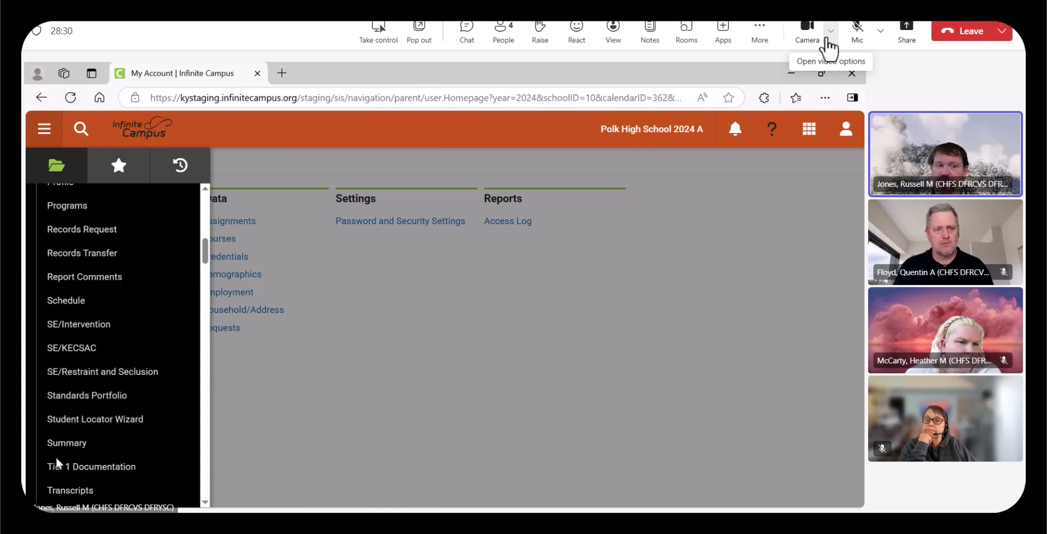
{"action": "left_click", "coordinate": [64, 444]}
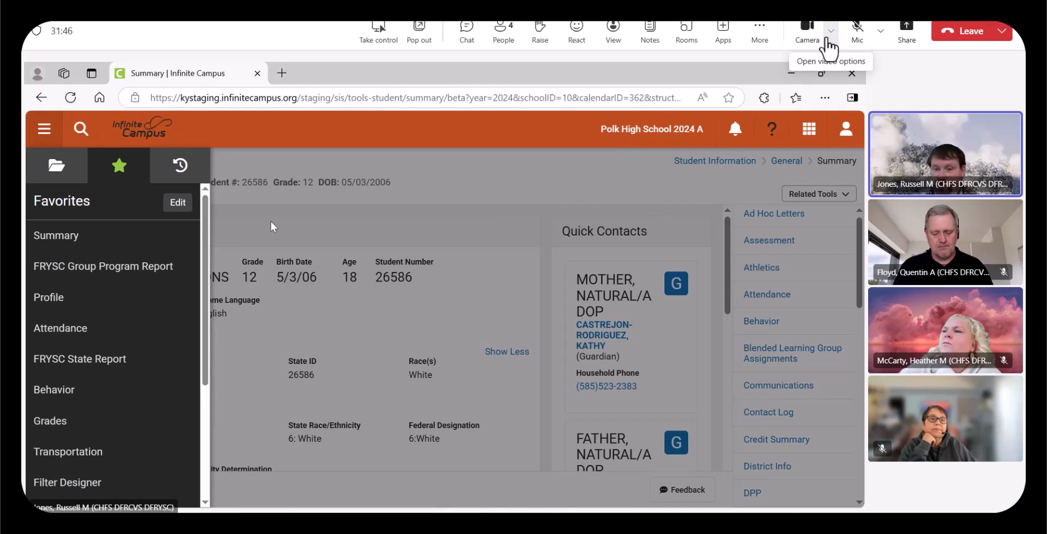
Return to the search and set the search type to Tool
{"action": "left_click", "coordinate": [79, 134]}
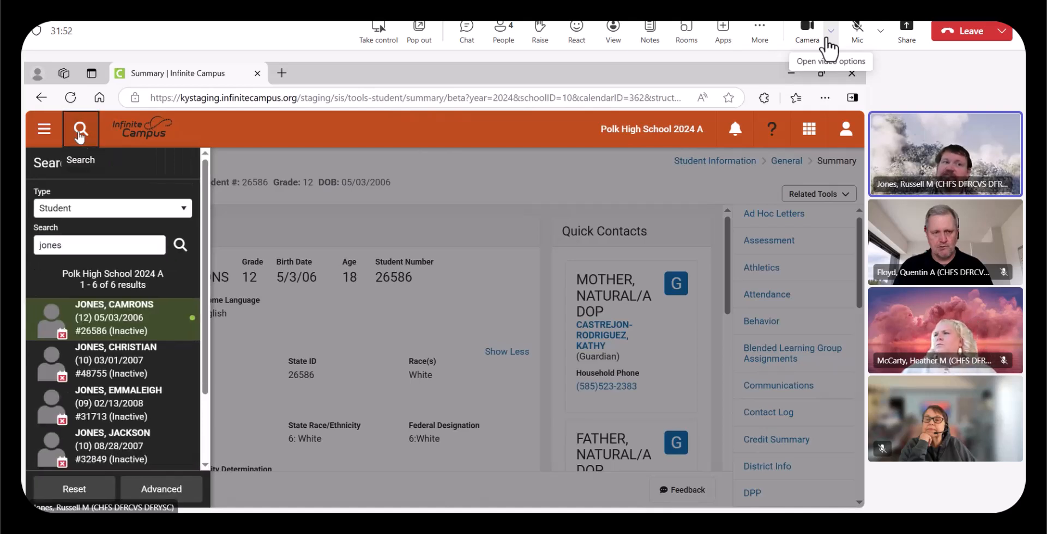
{"action": "left_click", "coordinate": [185, 208]}
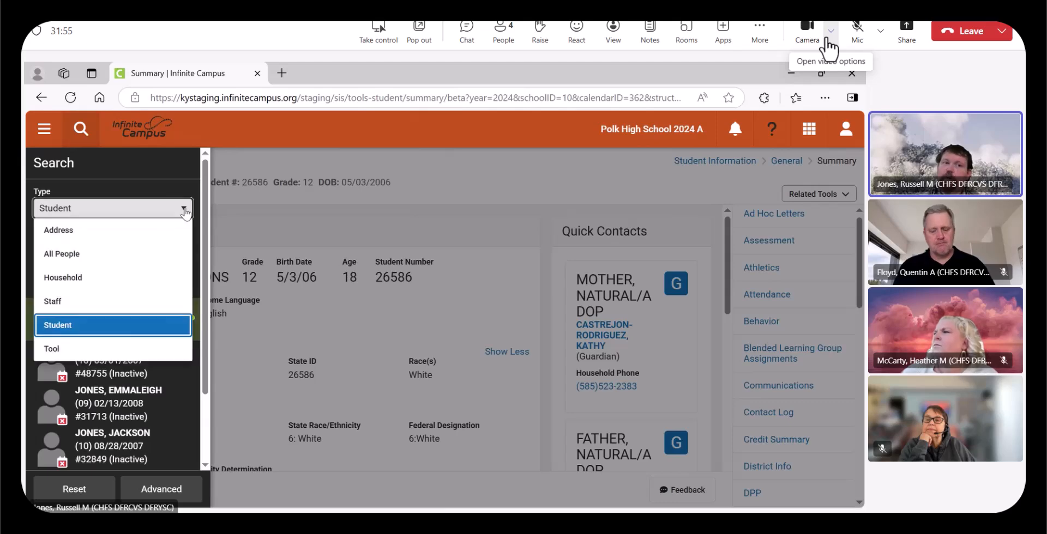
{"action": "left_click", "coordinate": [125, 352]}
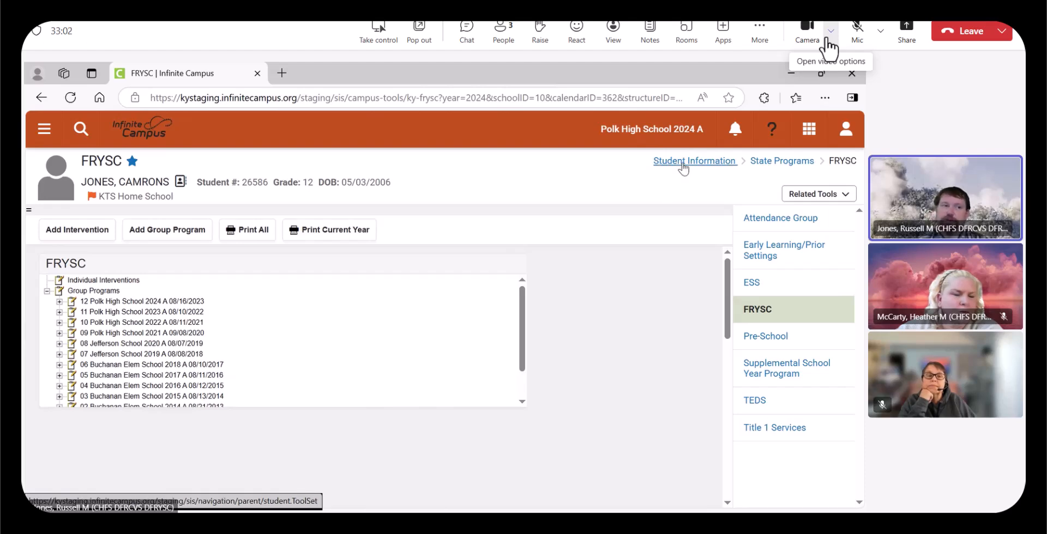
Open the FRYSC tool from the State Programs section of Student Information
{"action": "left_click", "coordinate": [44, 128]}
{"action": "left_click", "coordinate": [55, 167]}
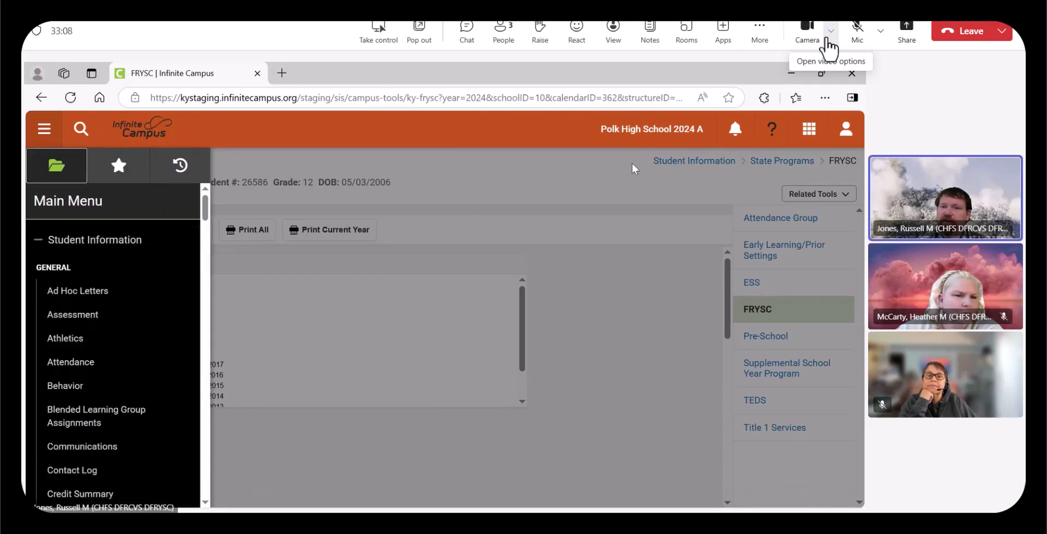
{"action": "left_click_drag", "start_coordinate": [203, 204], "coordinate": [203, 205]}
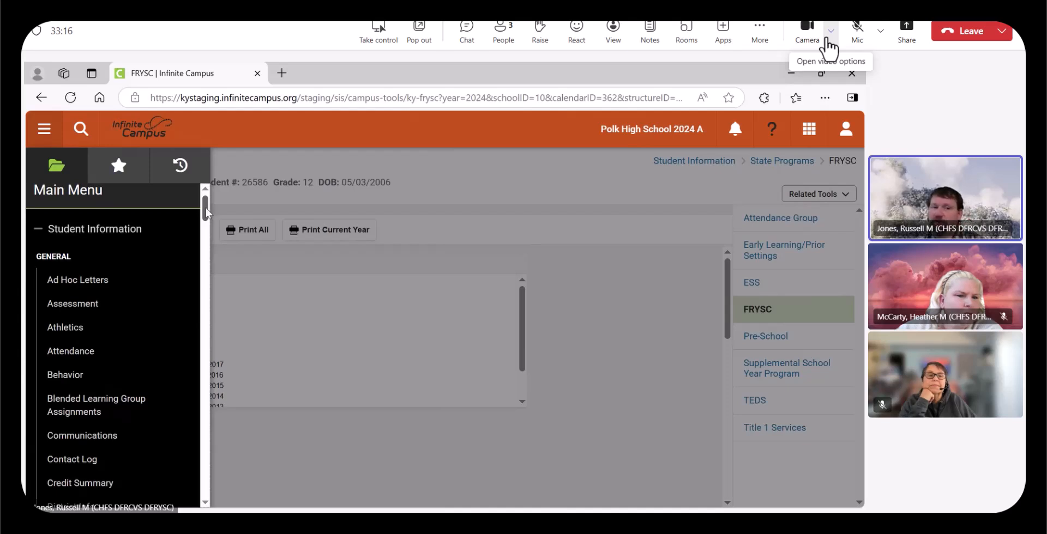
{"action": "left_click_drag", "start_coordinate": [207, 207], "coordinate": [207, 412]}
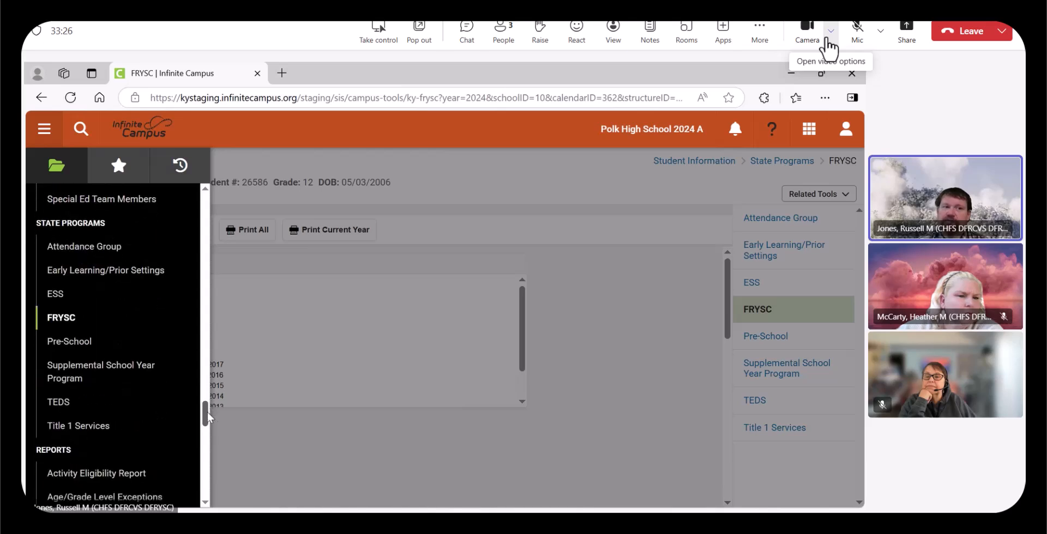
{"action": "left_click", "coordinate": [61, 327]}
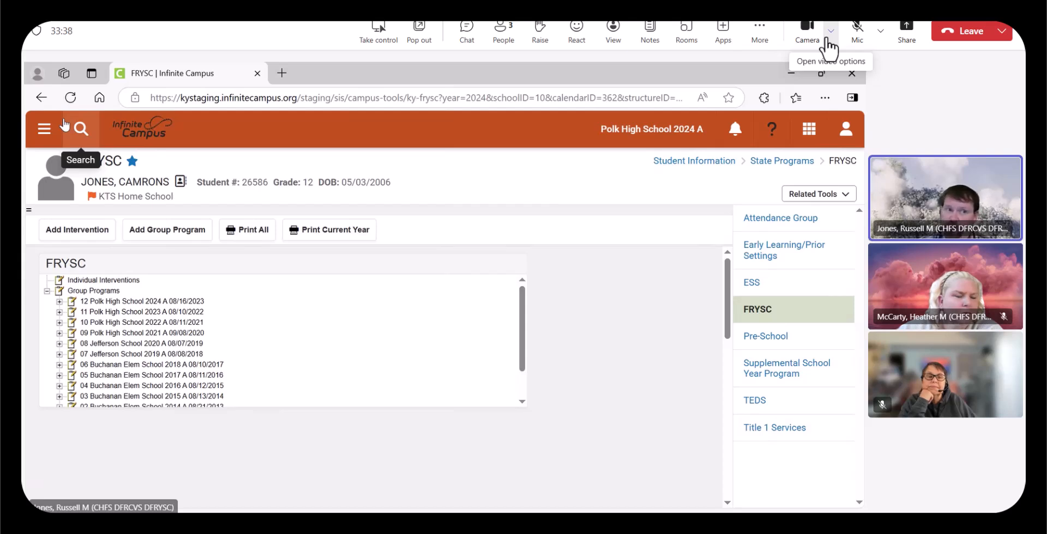
Remove the FRYSC tool from the favorites and add it back
{"action": "left_click", "coordinate": [135, 170]}
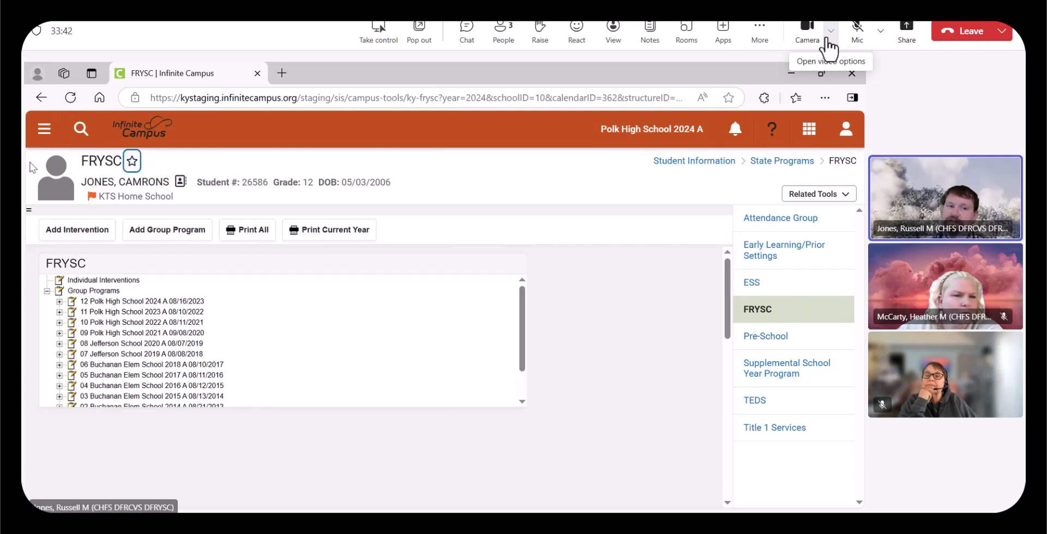
{"action": "left_click", "coordinate": [131, 161]}
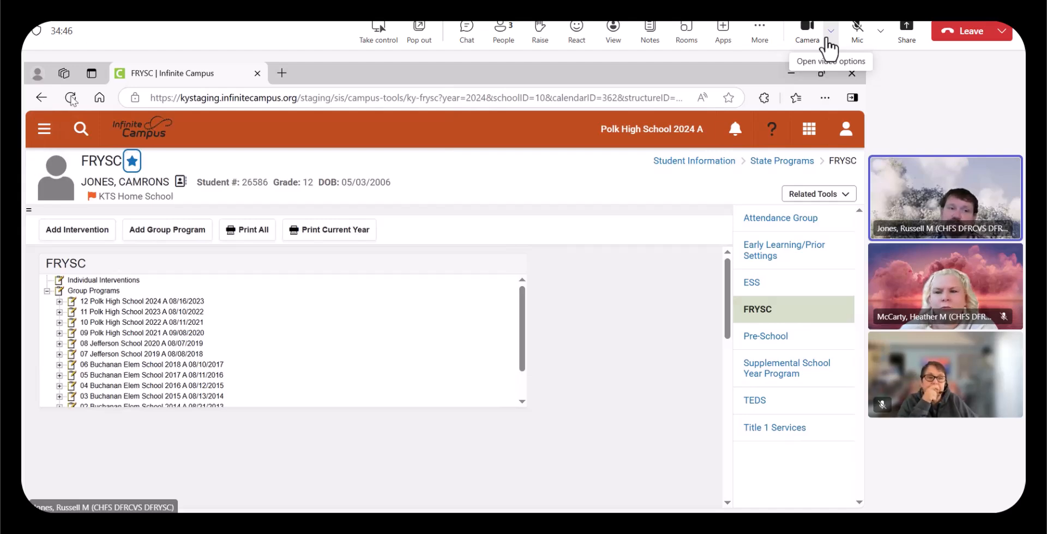
Open FRYSC from the favorites list and look through the student's group programs by school year
{"action": "left_click", "coordinate": [43, 132]}
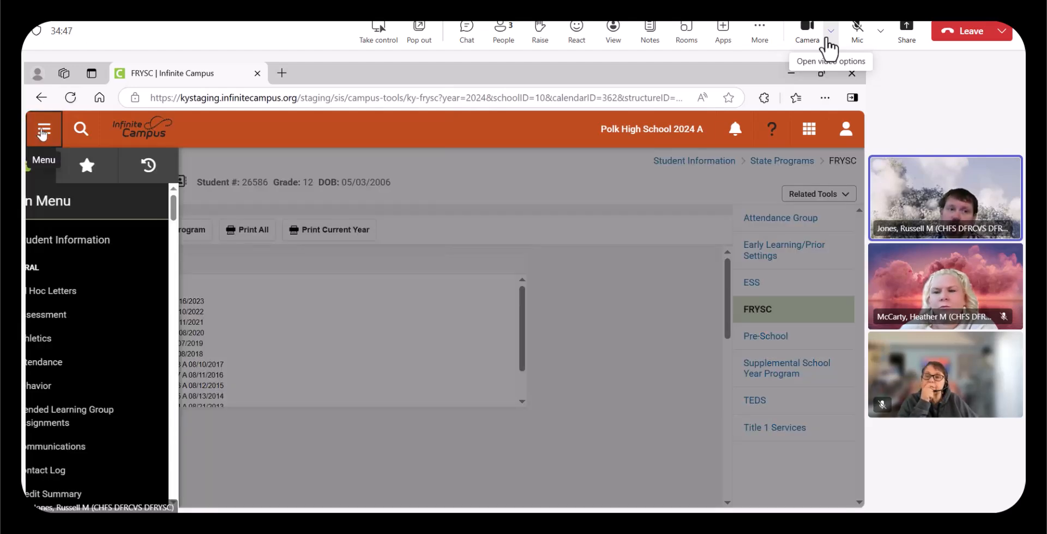
{"action": "left_click", "coordinate": [114, 170]}
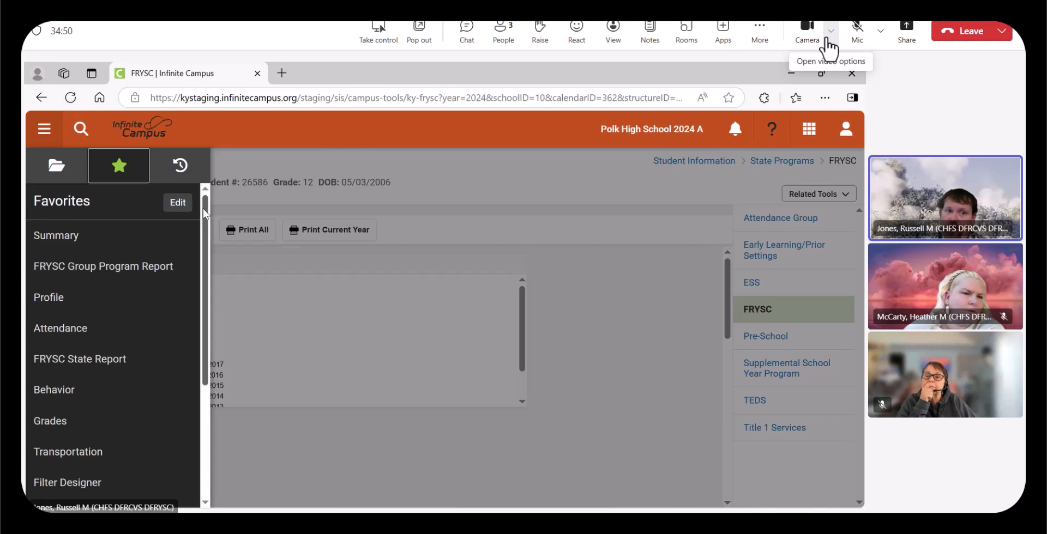
{"action": "left_click_drag", "start_coordinate": [204, 212], "coordinate": [206, 345]}
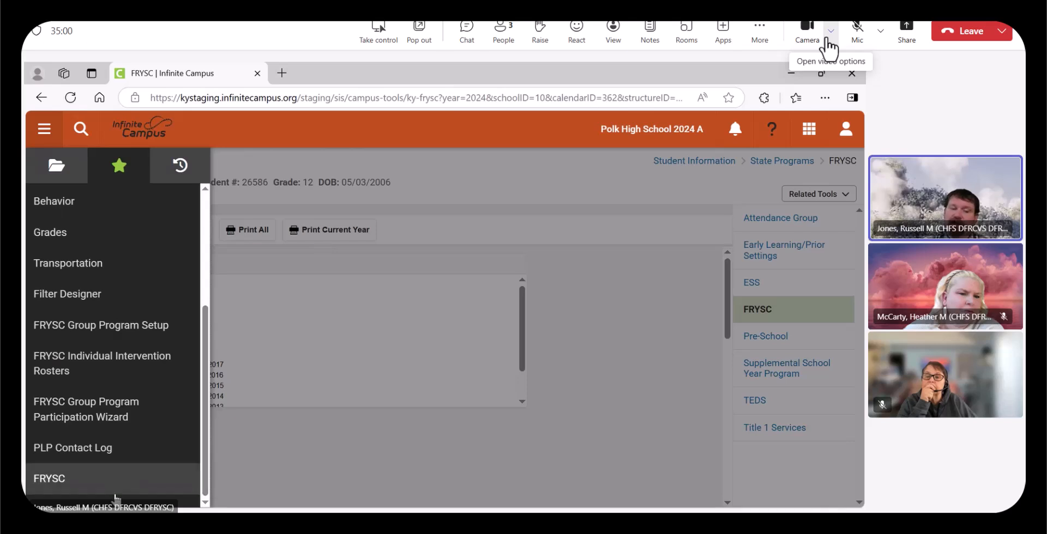
{"action": "left_click", "coordinate": [73, 489]}
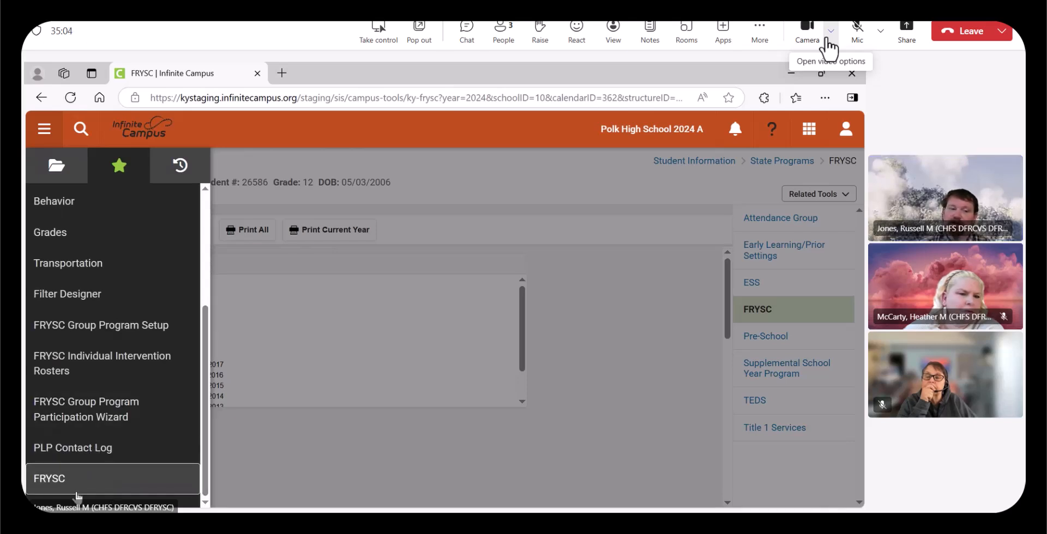
{"action": "scroll", "coordinate": [82, 338], "scroll_direction": "down", "scroll_amount": 1}
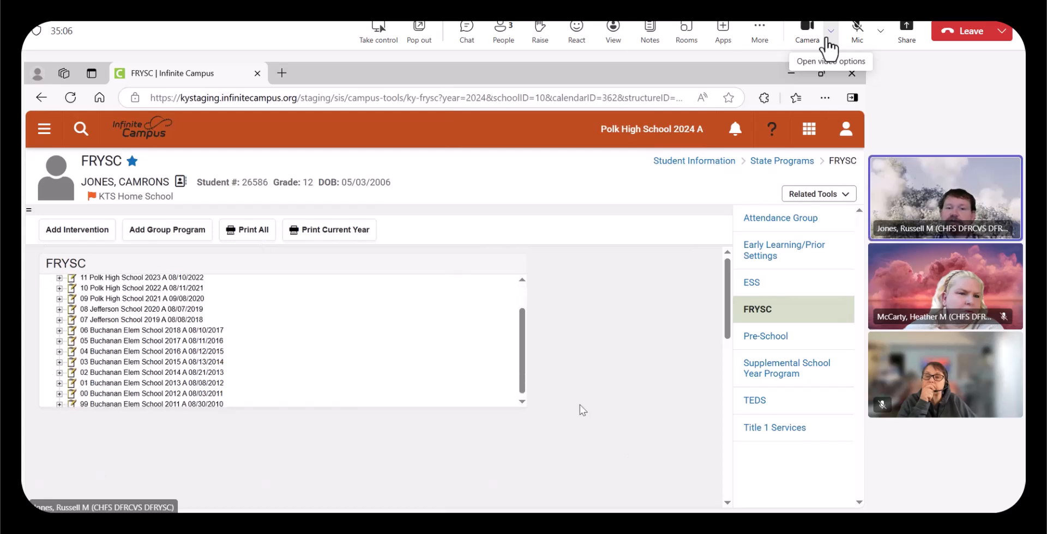
{"action": "left_click_drag", "start_coordinate": [521, 351], "coordinate": [519, 294]}
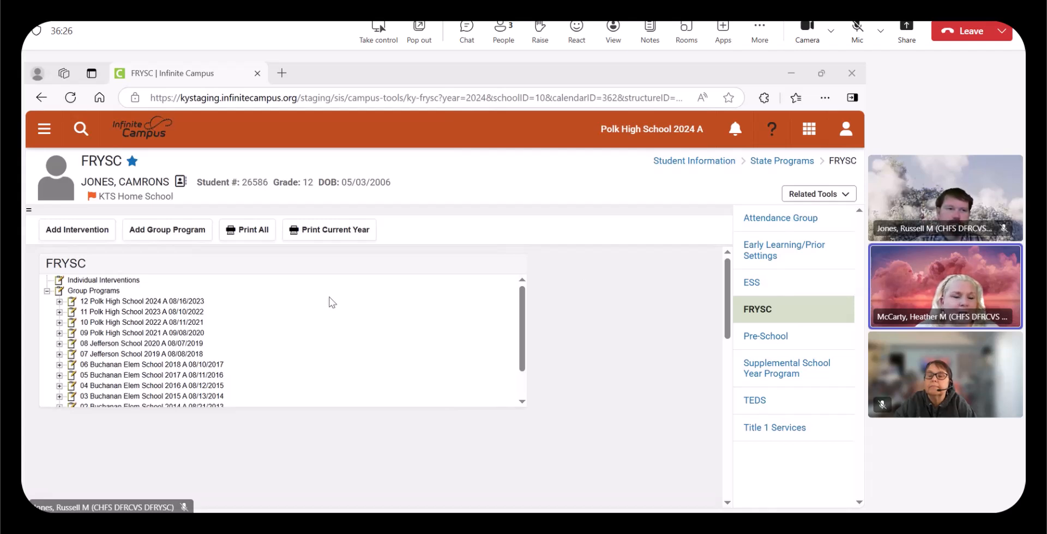
Add an individual intervention for the student with both the start date and end date set to 02/14/2025
{"action": "left_click", "coordinate": [83, 234]}
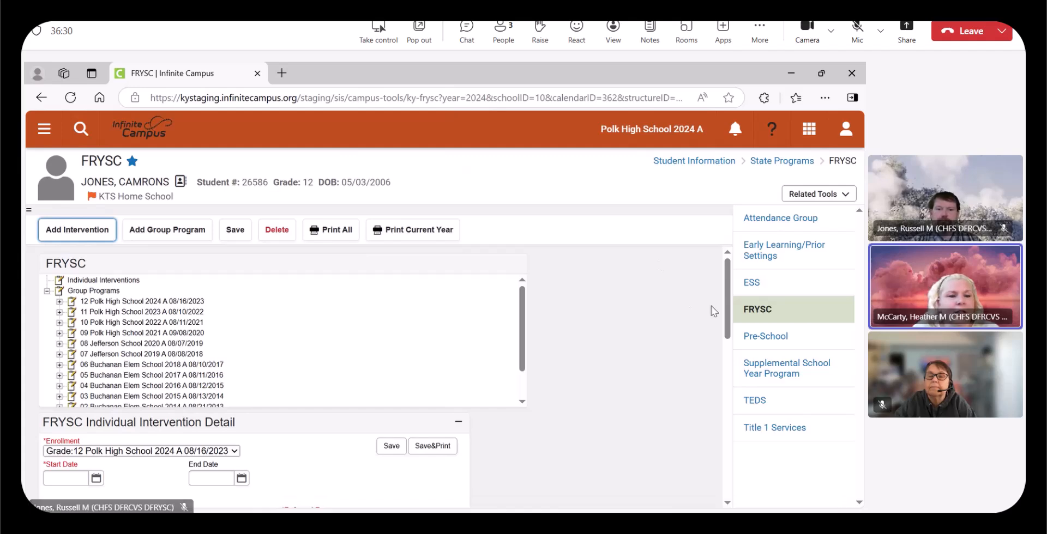
{"action": "left_click_drag", "start_coordinate": [725, 320], "coordinate": [733, 379]}
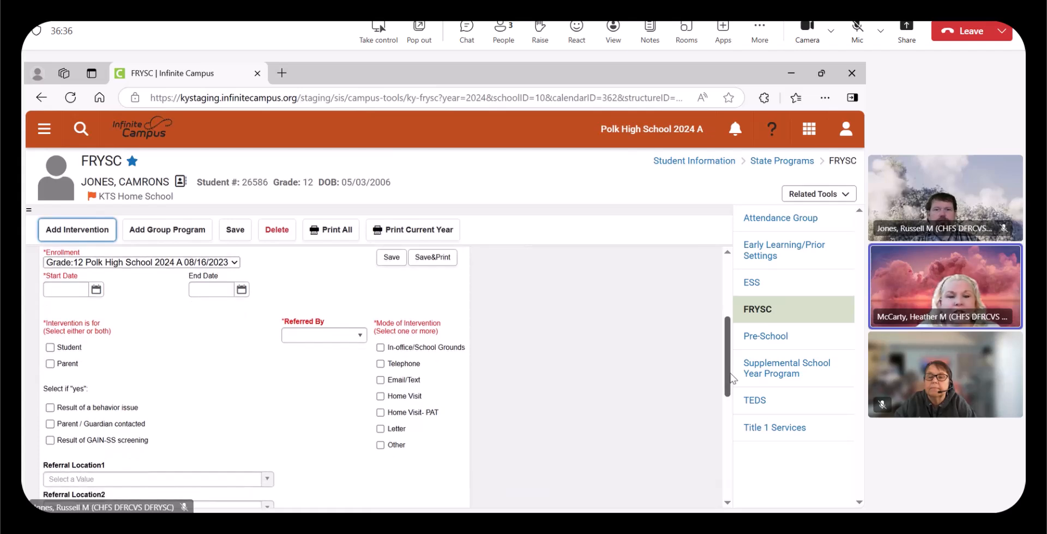
{"action": "left_click", "coordinate": [94, 294]}
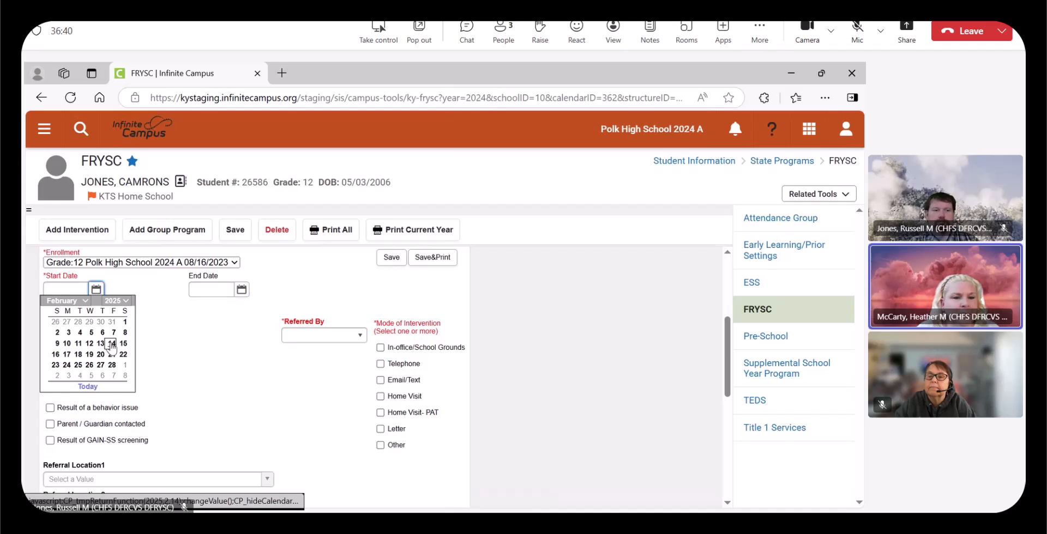
{"action": "left_click", "coordinate": [110, 345]}
{"action": "left_click_drag", "start_coordinate": [110, 342], "coordinate": [216, 318]}
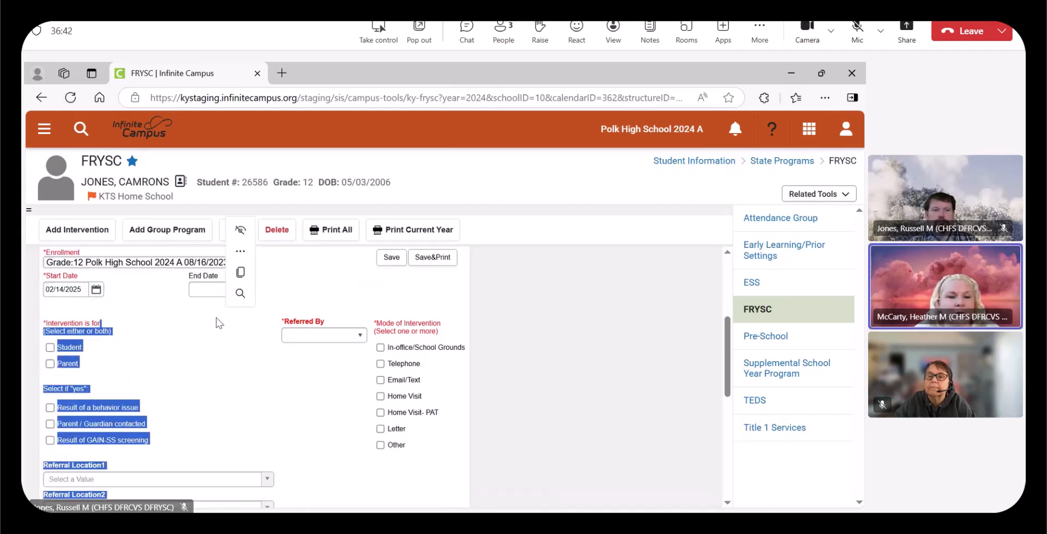
{"action": "left_click", "coordinate": [241, 291]}
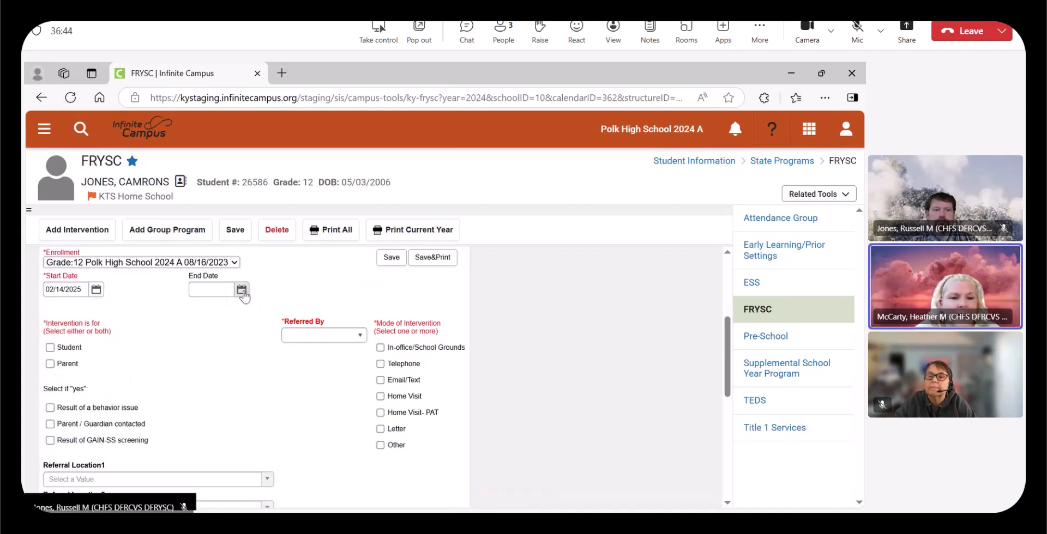
{"action": "left_click", "coordinate": [247, 344]}
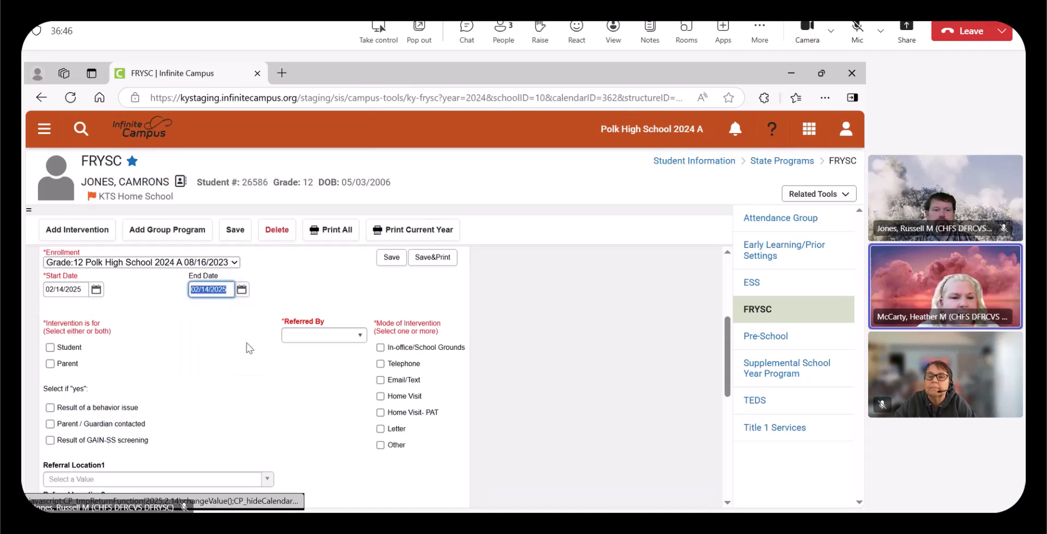
{"action": "left_click", "coordinate": [199, 372]}
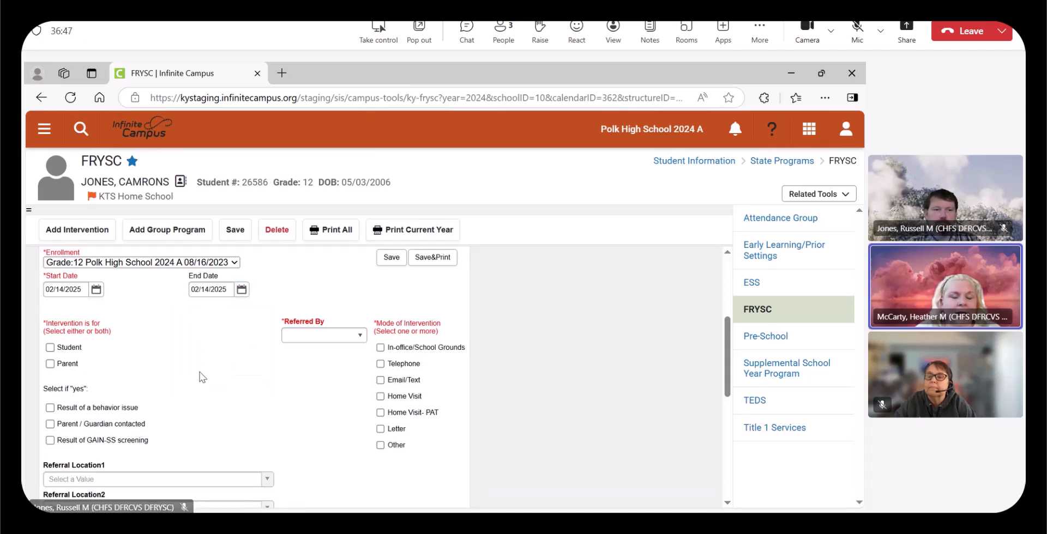
Try the Student and Parent options under Intervention is for, leaving only Student selected
{"action": "left_click", "coordinate": [49, 348]}
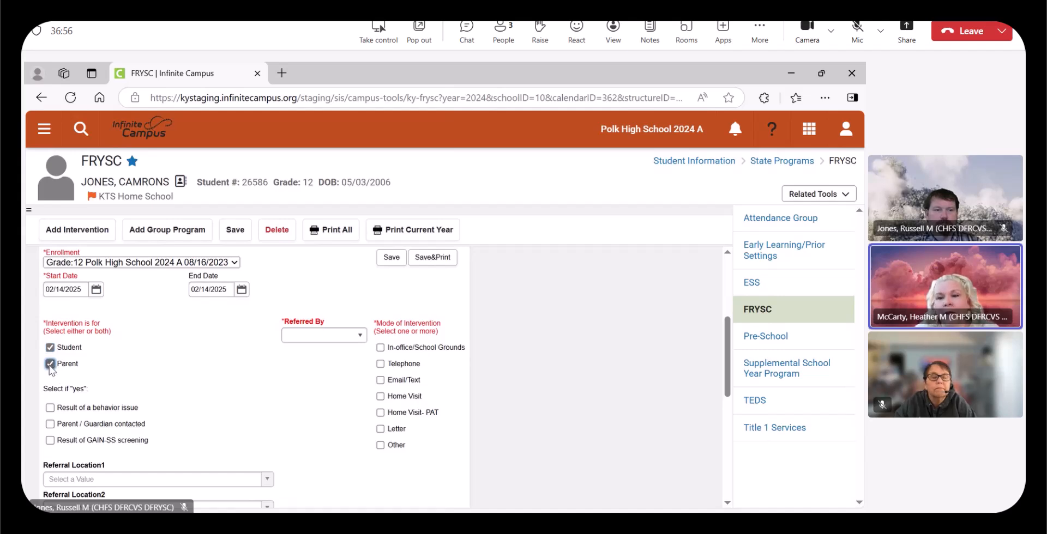
{"action": "left_click", "coordinate": [49, 347]}
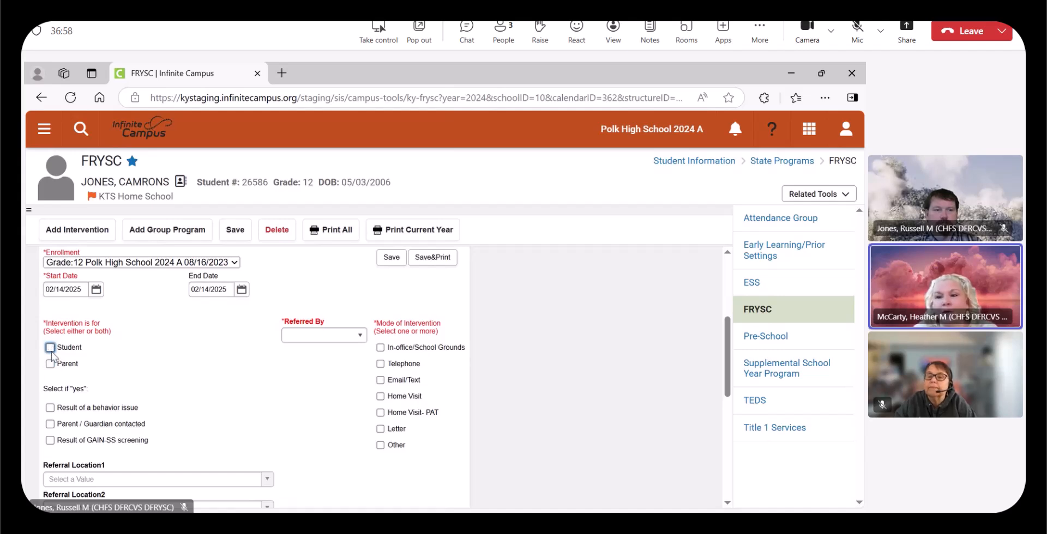
{"action": "left_click", "coordinate": [51, 366]}
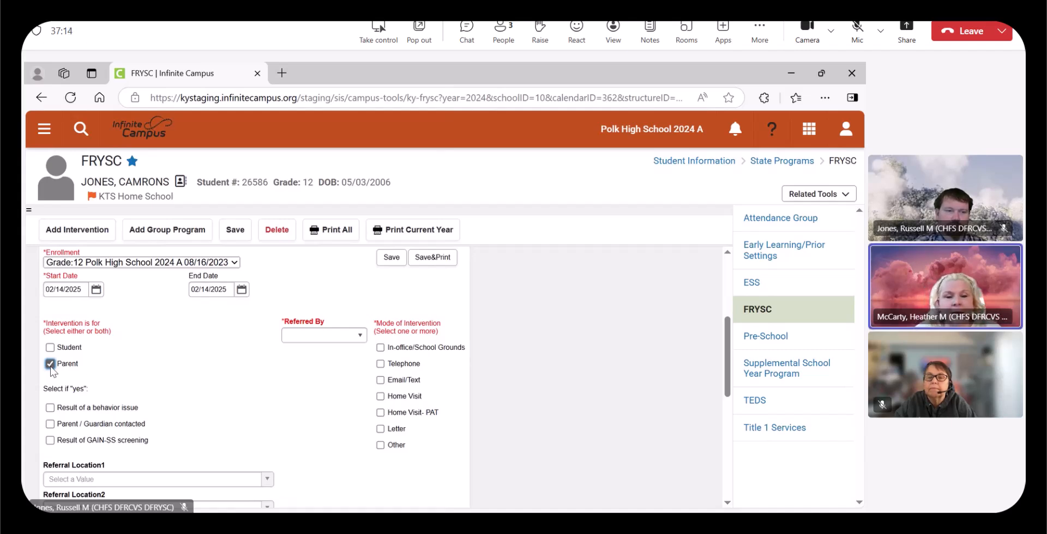
{"action": "left_click", "coordinate": [50, 347]}
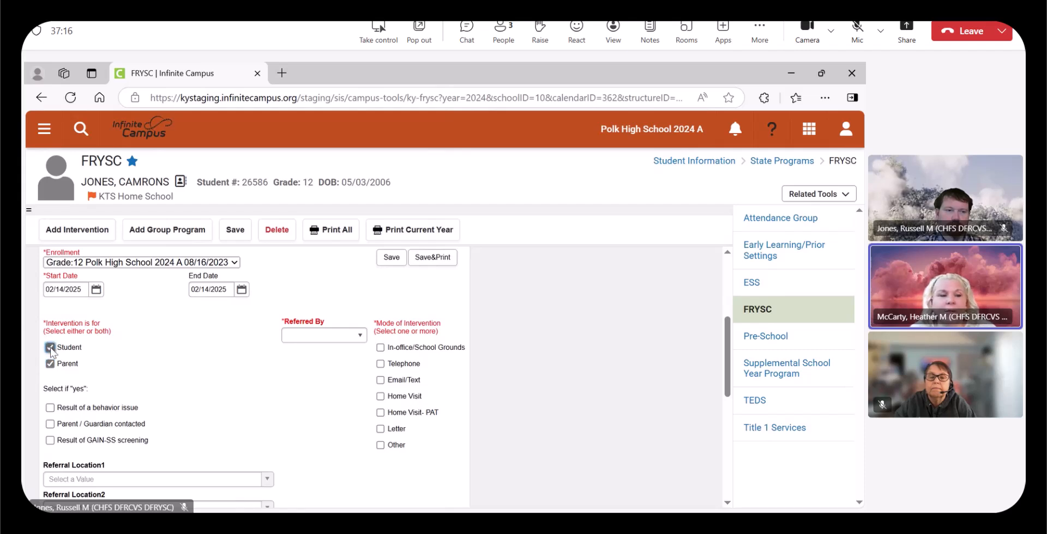
{"action": "left_click", "coordinate": [50, 363]}
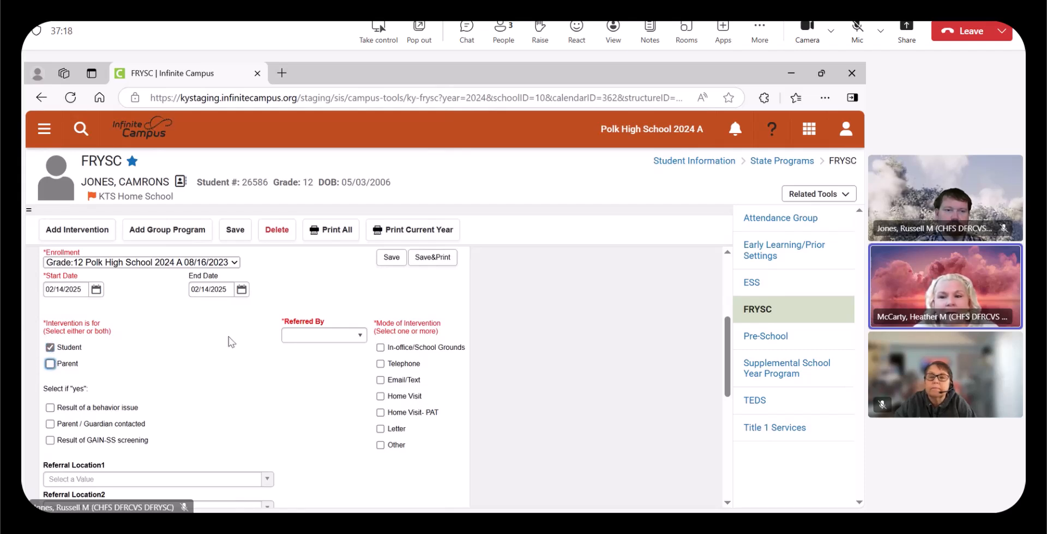
Set Referred By to 05: Teacher and the mode of intervention to In-office/School Grounds
{"action": "left_click", "coordinate": [327, 331]}
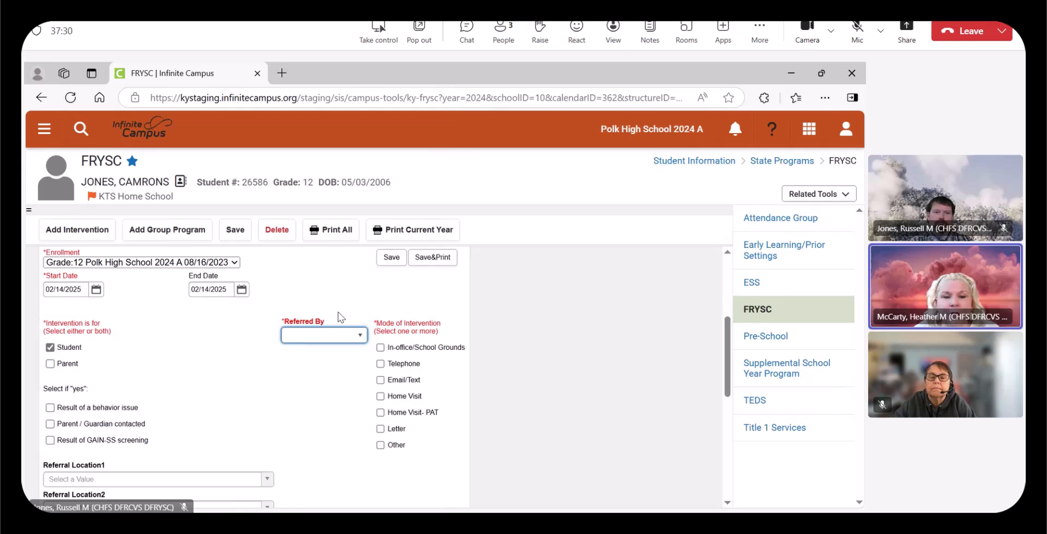
{"action": "key", "text": "0"}
{"action": "key", "text": "5"}
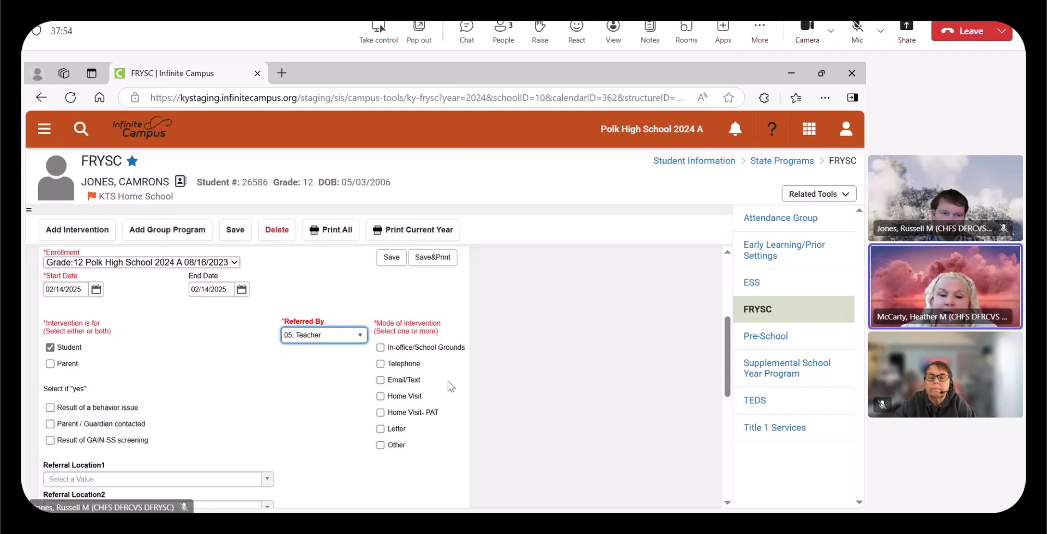
{"action": "left_click", "coordinate": [381, 348]}
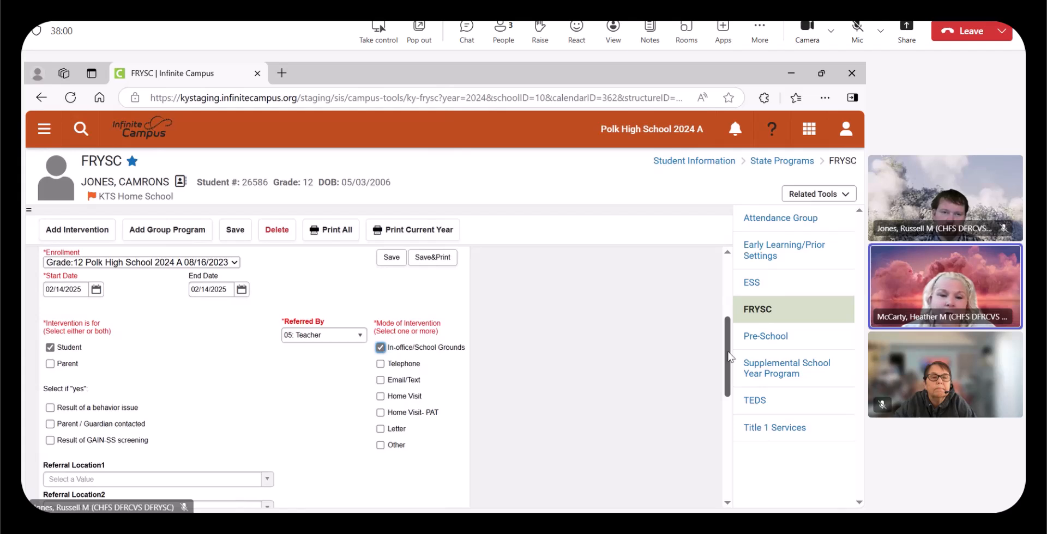
{"action": "left_click_drag", "start_coordinate": [729, 357], "coordinate": [734, 377]}
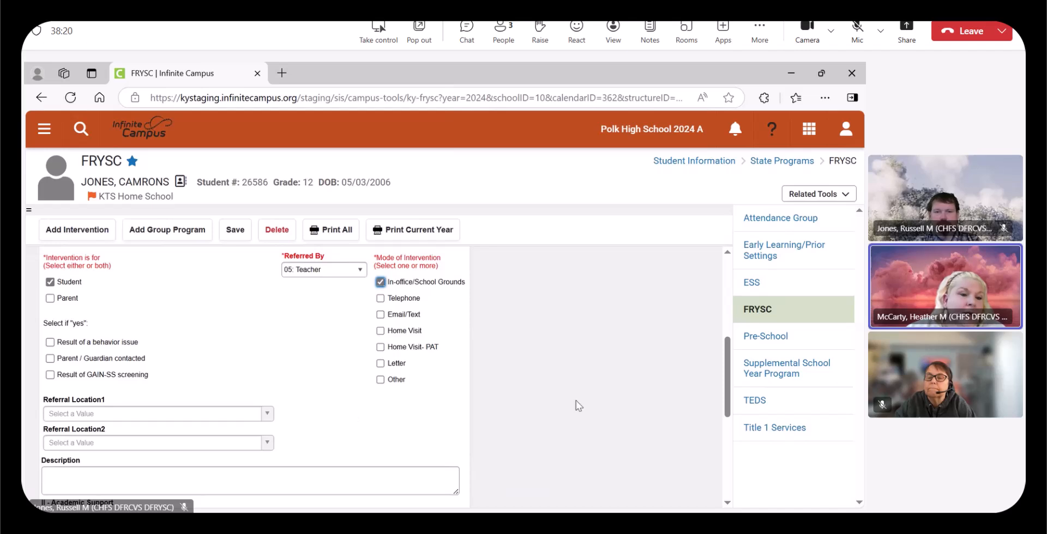
{"action": "left_click", "coordinate": [50, 359]}
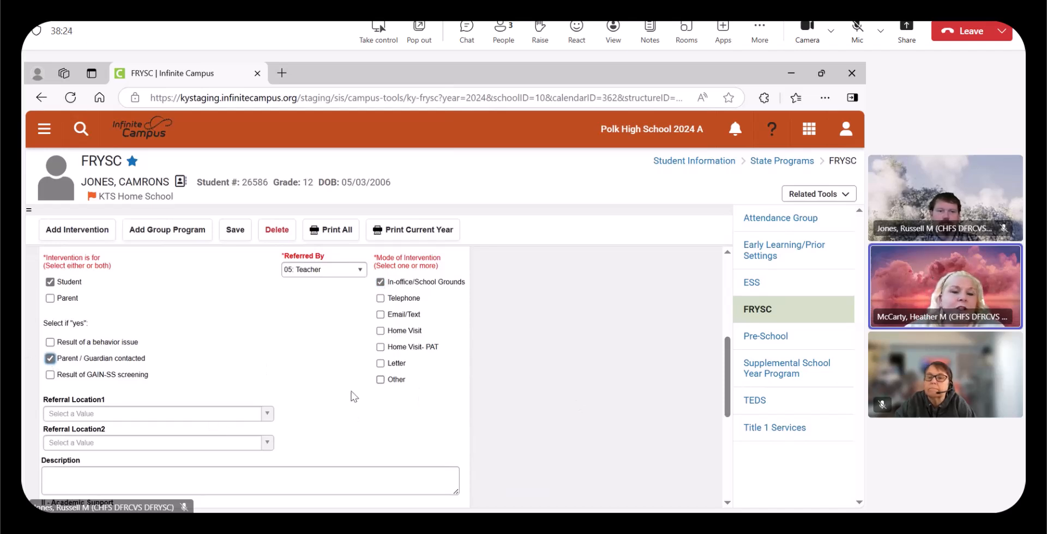
{"action": "left_click", "coordinate": [50, 358]}
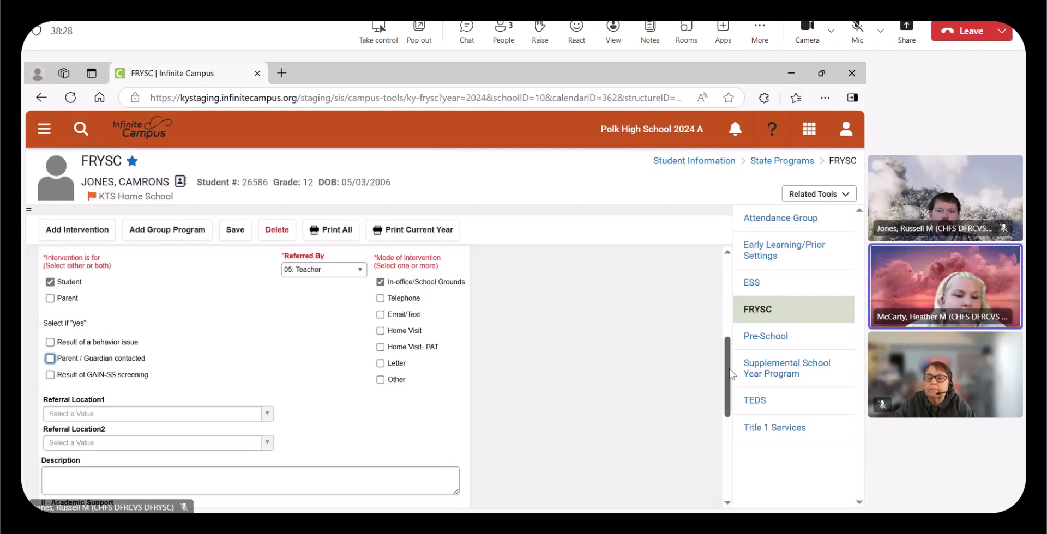
Set Referral Location1 to CHU: Churches - Local
{"action": "left_click_drag", "start_coordinate": [729, 370], "coordinate": [731, 400]}
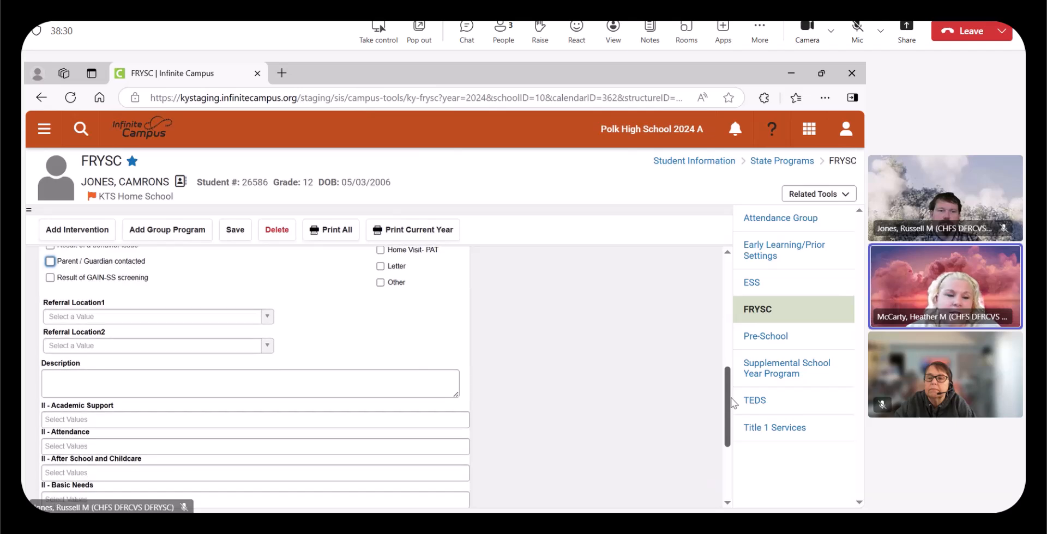
{"action": "left_click", "coordinate": [266, 318]}
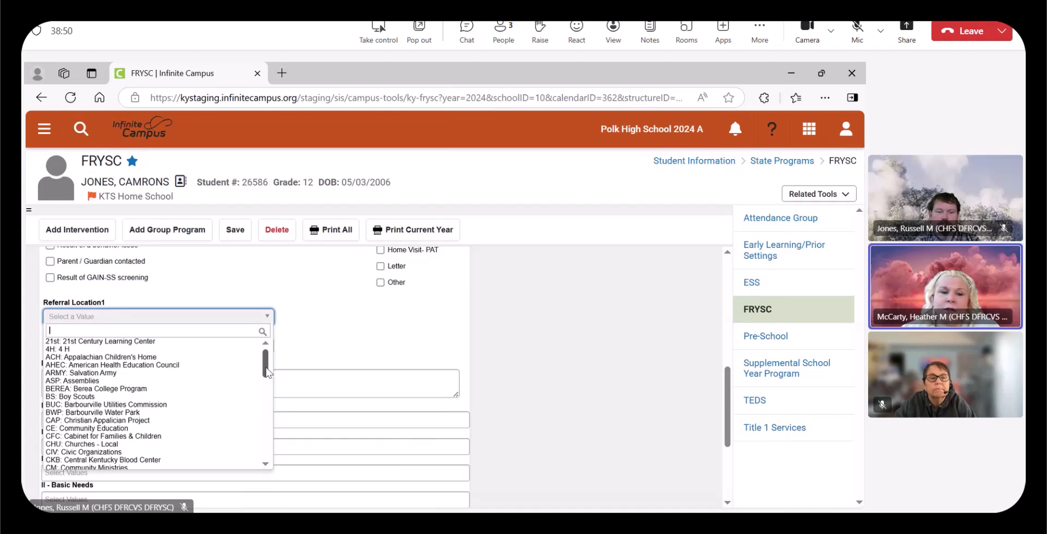
{"action": "left_click_drag", "start_coordinate": [267, 372], "coordinate": [269, 351]}
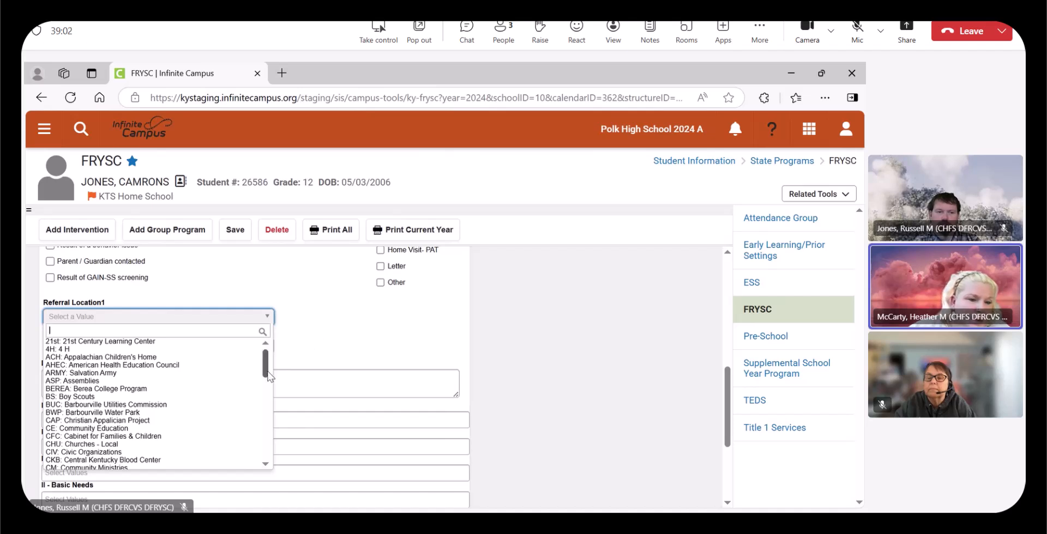
{"action": "left_click_drag", "start_coordinate": [268, 376], "coordinate": [268, 379]}
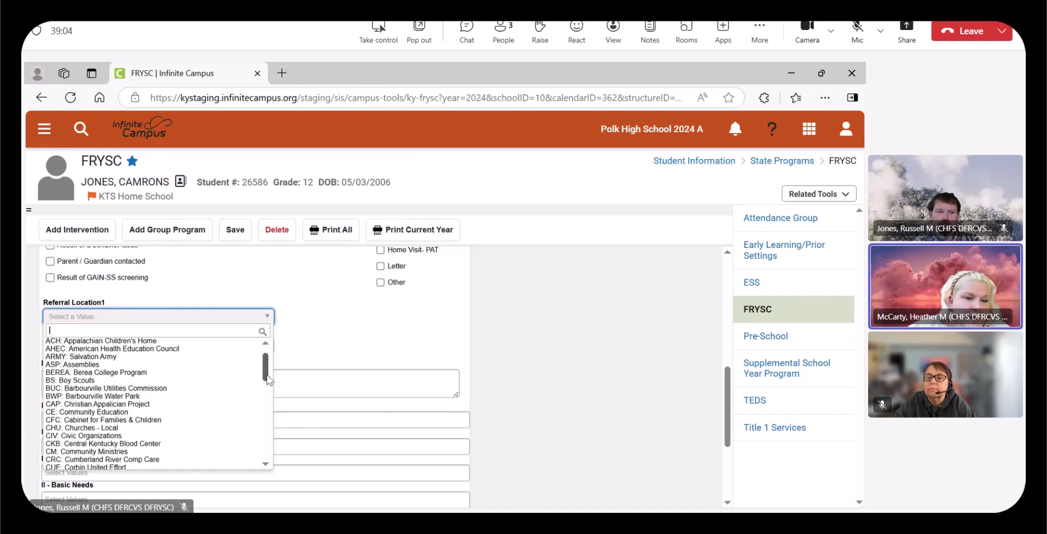
{"action": "left_click", "coordinate": [136, 428]}
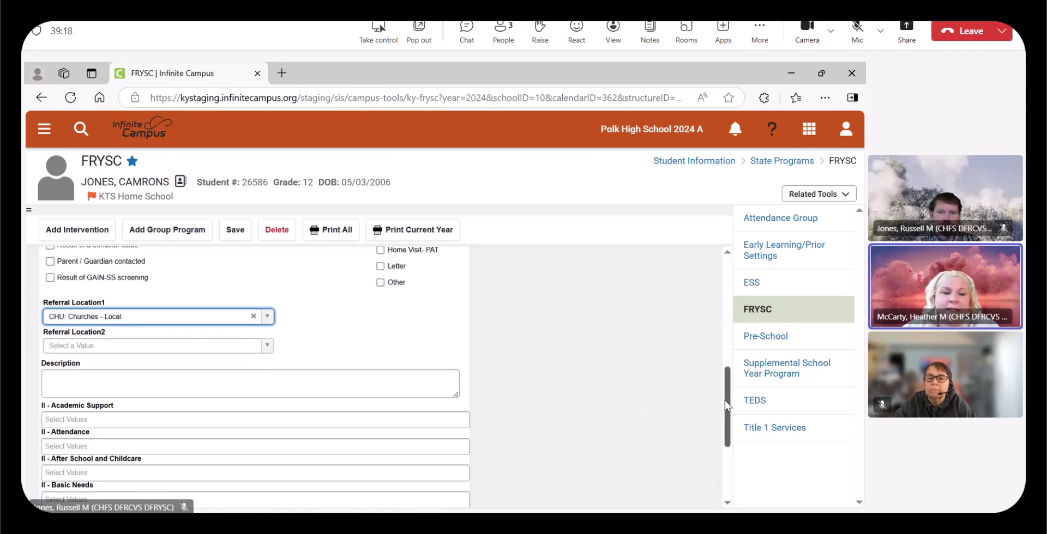
Add AS16: School Supplies to the intervention's Academic Support values
{"action": "left_click_drag", "start_coordinate": [724, 401], "coordinate": [726, 433]}
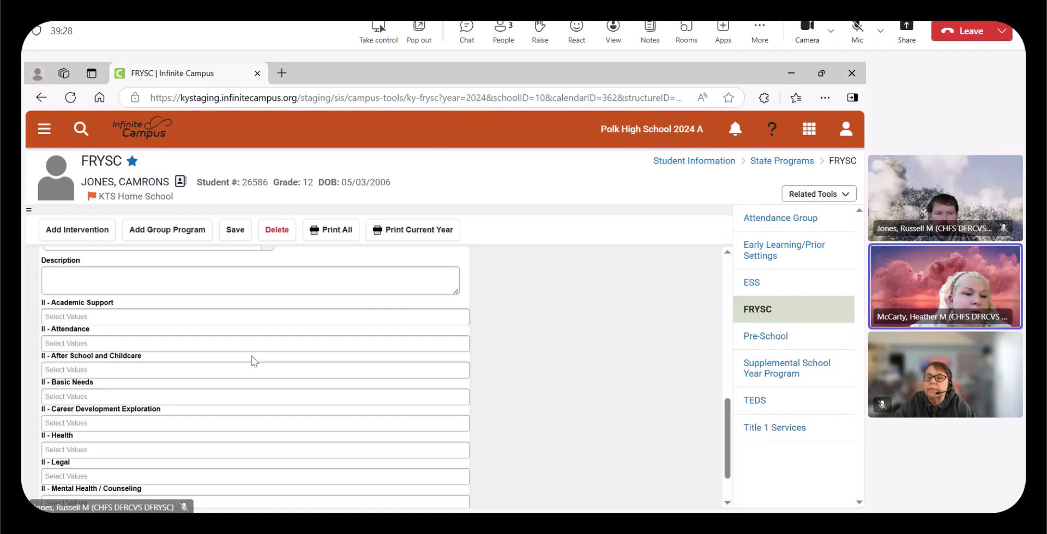
{"action": "left_click", "coordinate": [159, 316]}
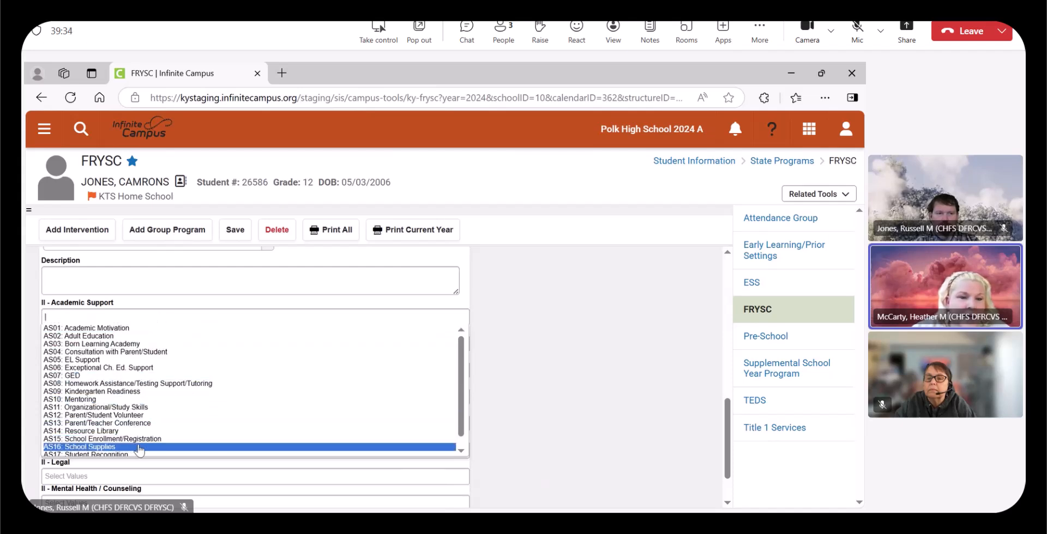
{"action": "left_click", "coordinate": [139, 447]}
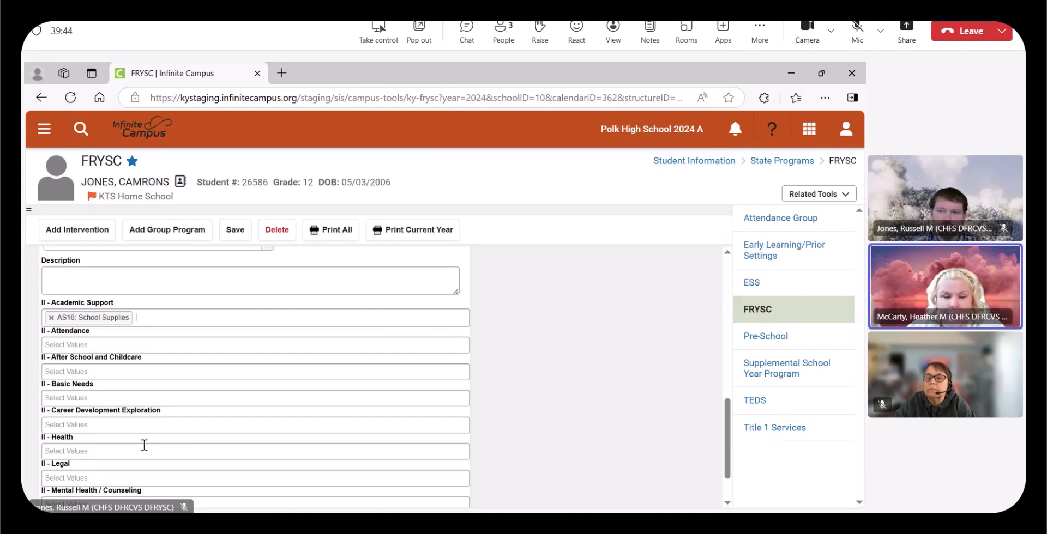
Add HE01: Dental to the Health values and BN06: Food Assistance to the Basic Needs values
{"action": "left_click", "coordinate": [113, 451]}
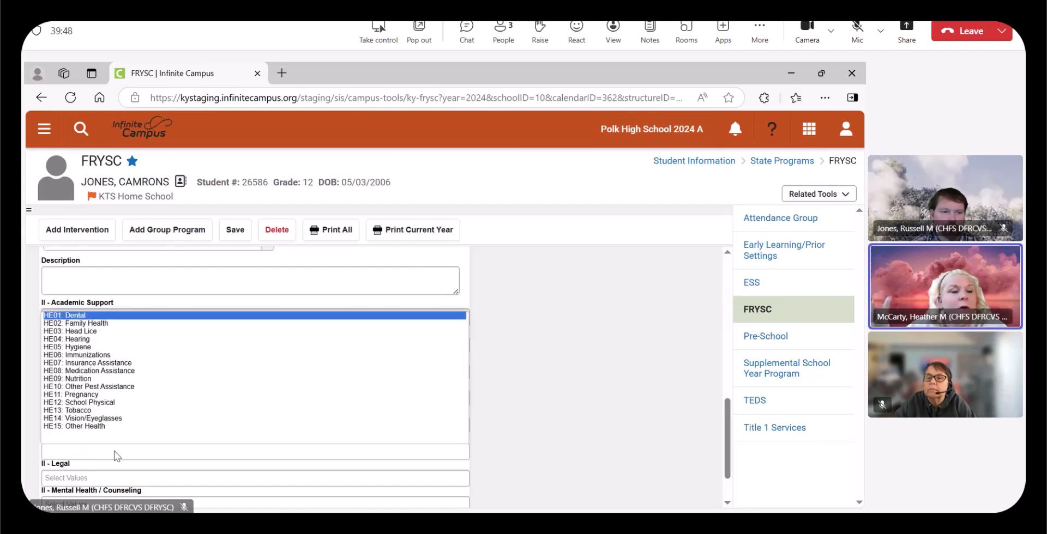
{"action": "left_click", "coordinate": [83, 316]}
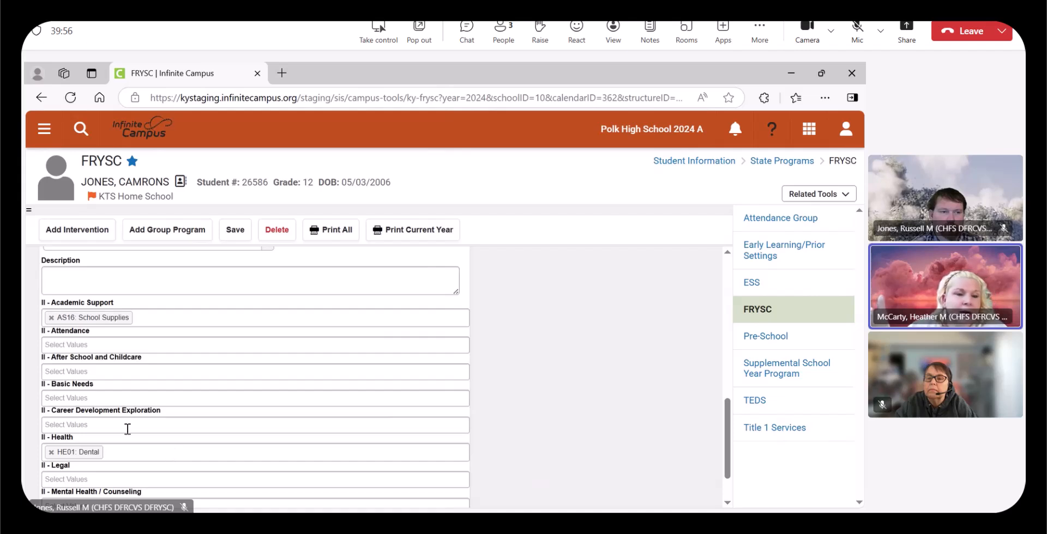
{"action": "left_click", "coordinate": [132, 398]}
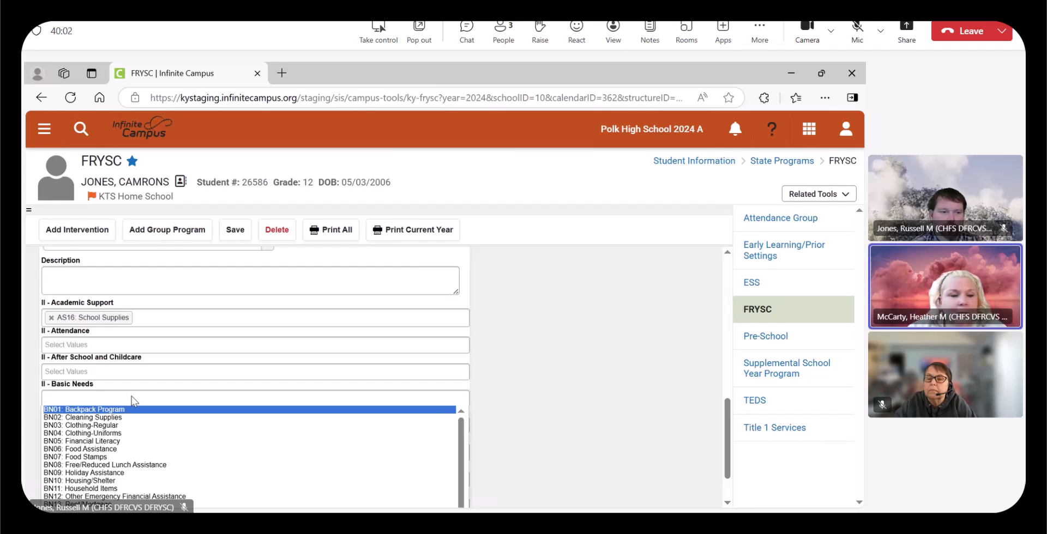
{"action": "left_click", "coordinate": [113, 449]}
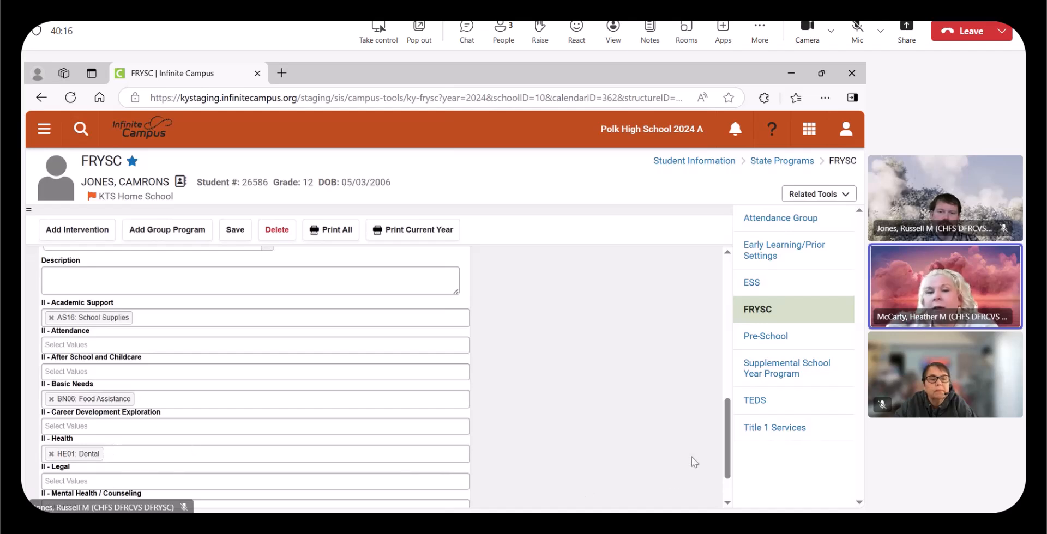
Start editing the intervention's Description
{"action": "mouse_move", "coordinate": [730, 443]}
{"action": "left_mouse_down"}
{"action": "mouse_move", "coordinate": [730, 418]}
{"action": "mouse_move", "coordinate": [727, 436]}
{"action": "left_mouse_up"}
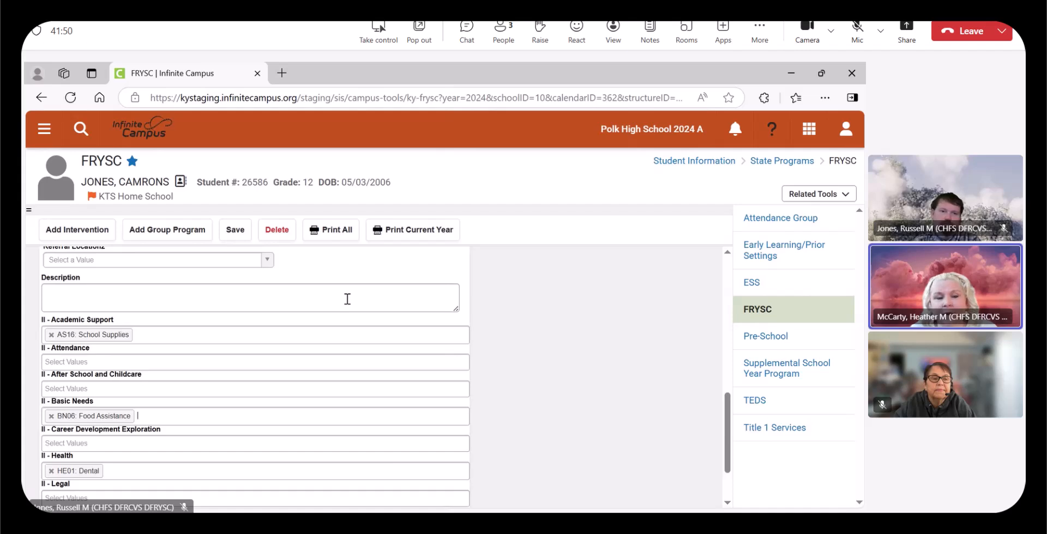
{"action": "left_click", "coordinate": [340, 294]}
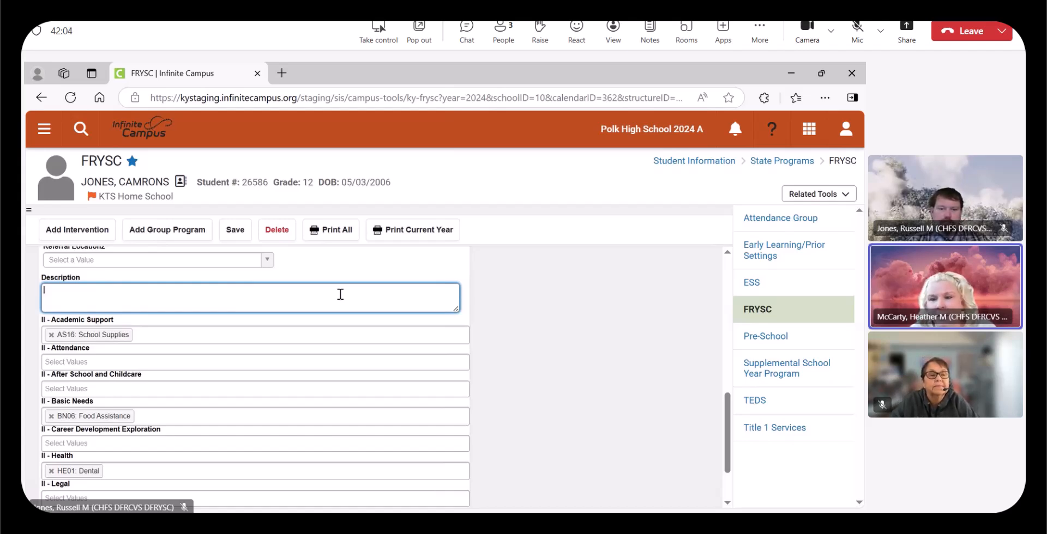
{"action": "type", "text": "On"}
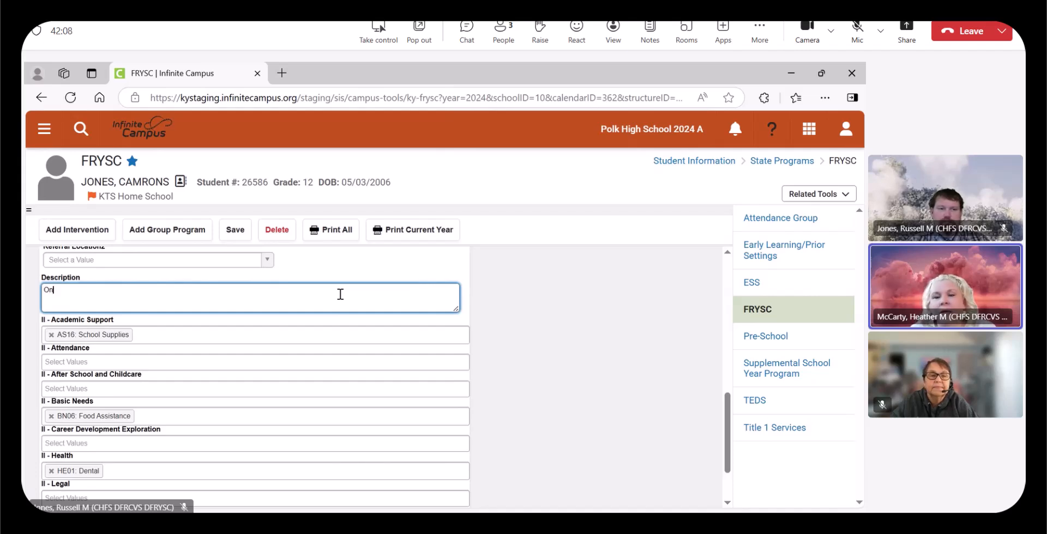
{"action": "key", "text": "BackSpace"}
{"action": "key", "text": "BackSpace"}
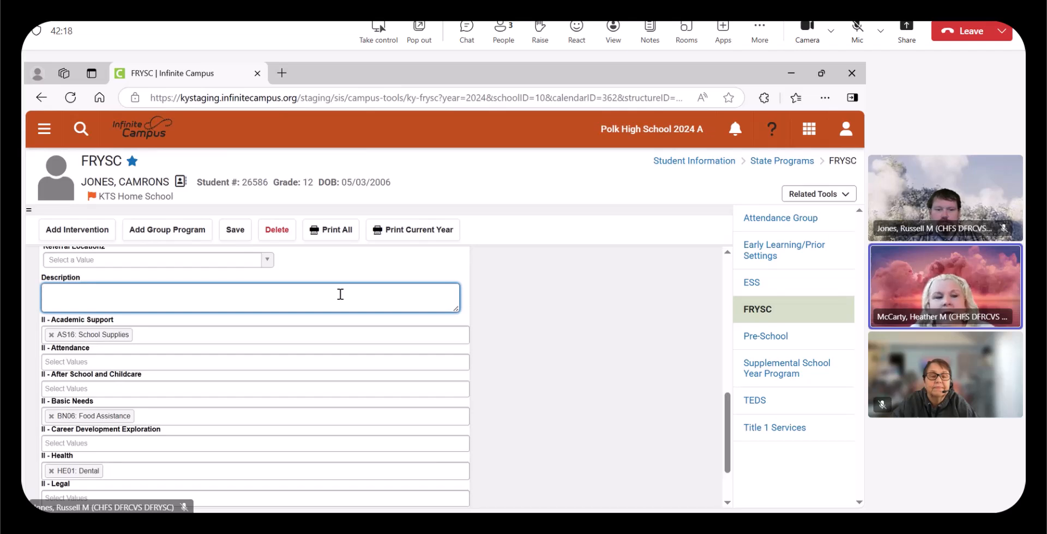
{"action": "type", "text": "Stu"}
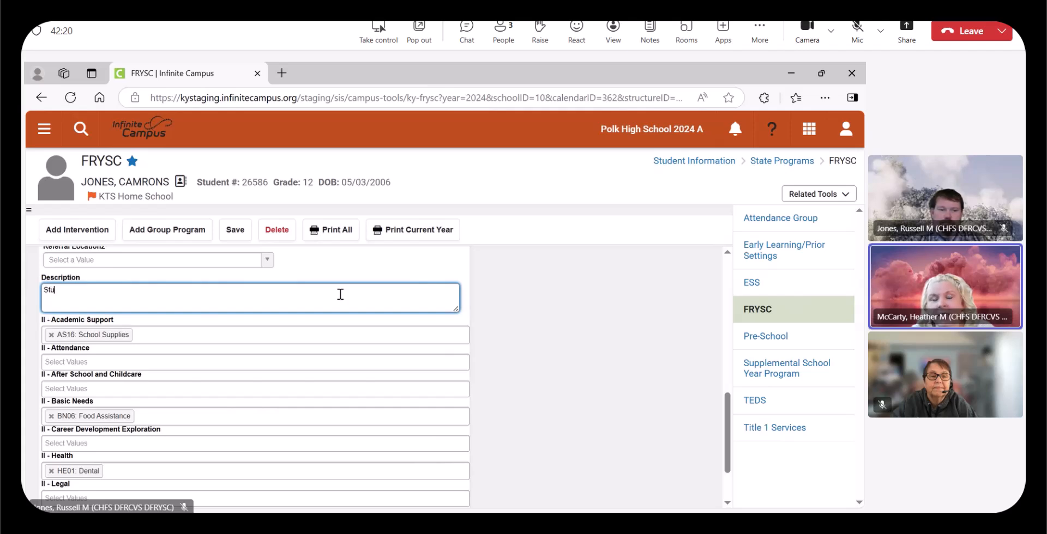
{"action": "type", "text": "dent"}
{"action": "key", "text": "BackSpace"}
{"action": "key", "text": "BackSpace"}
{"action": "key", "text": "BackSpace"}
{"action": "key", "text": "BackSpace"}
{"action": "key", "text": "BackSpace"}
{"action": "key", "text": "BackSpace"}
{"action": "key", "text": "BackSpace"}
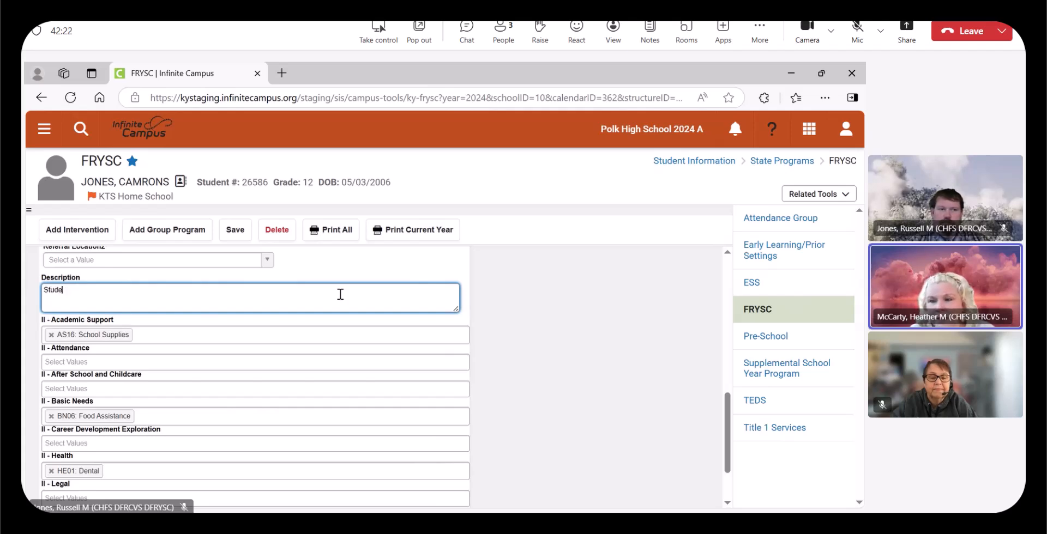
Enter "New student asked for school supplies" as the intervention's description
{"action": "type", "text": "N"}
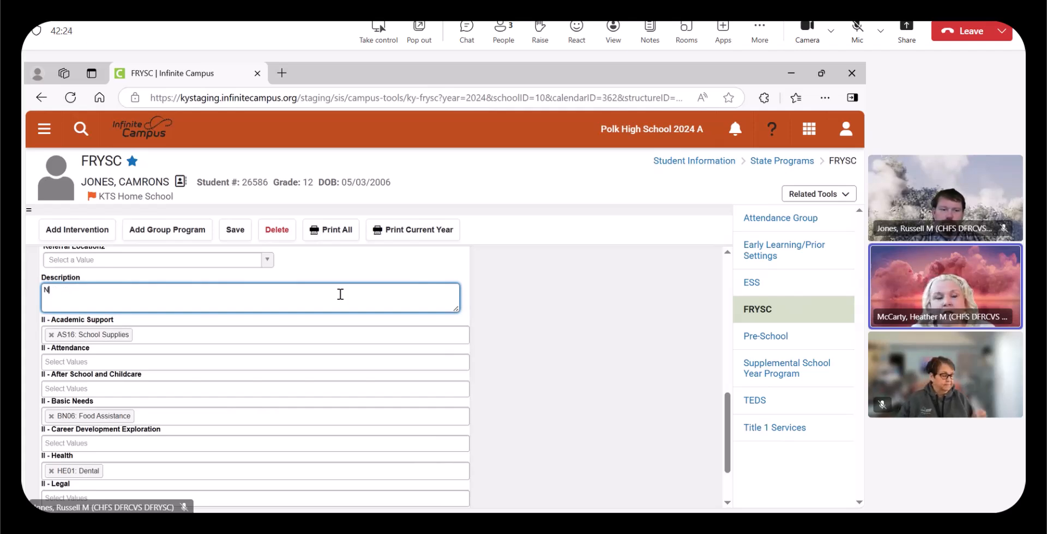
{"action": "type", "text": "ew studen"}
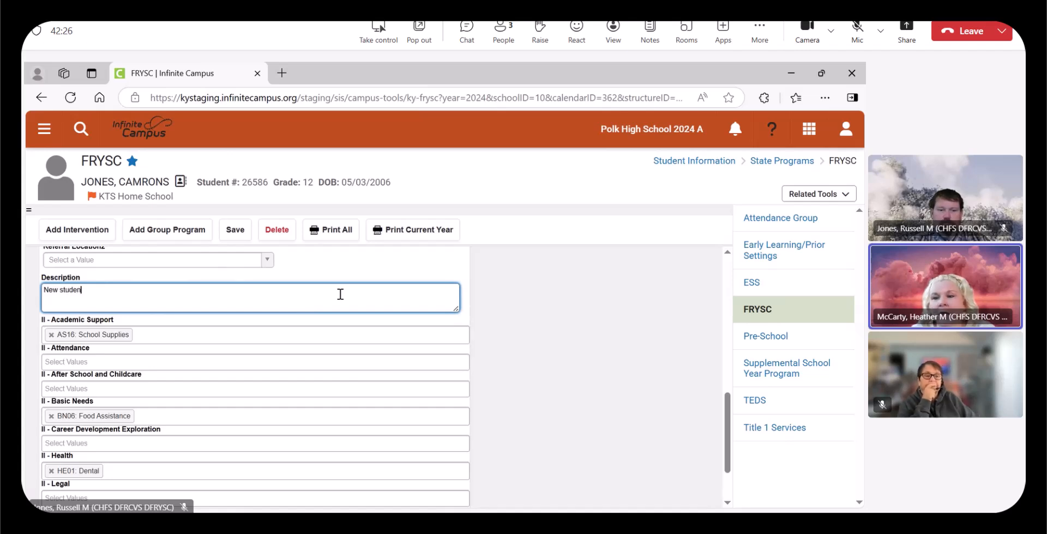
{"action": "type", "text": "t wa"}
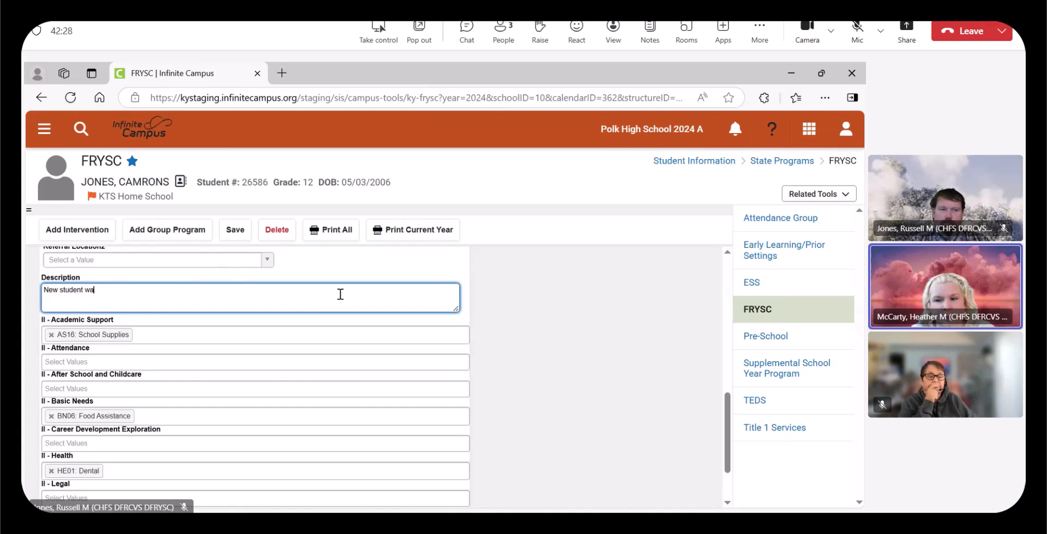
{"action": "type", "text": "s"}
{"action": "key", "text": "BackSpace"}
{"action": "key", "text": "BackSpace"}
{"action": "key", "text": "BackSpace"}
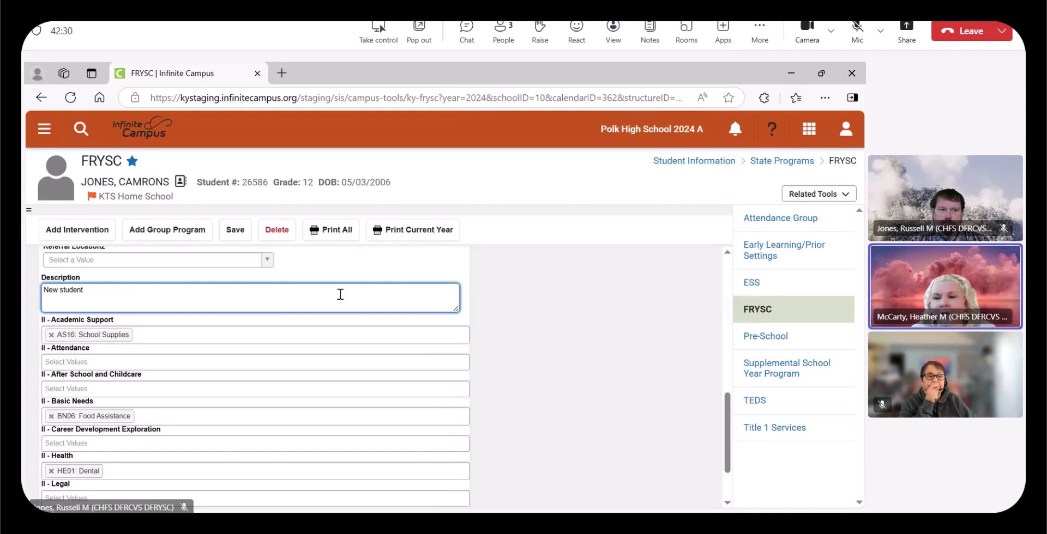
{"action": "type", "text": "ske"}
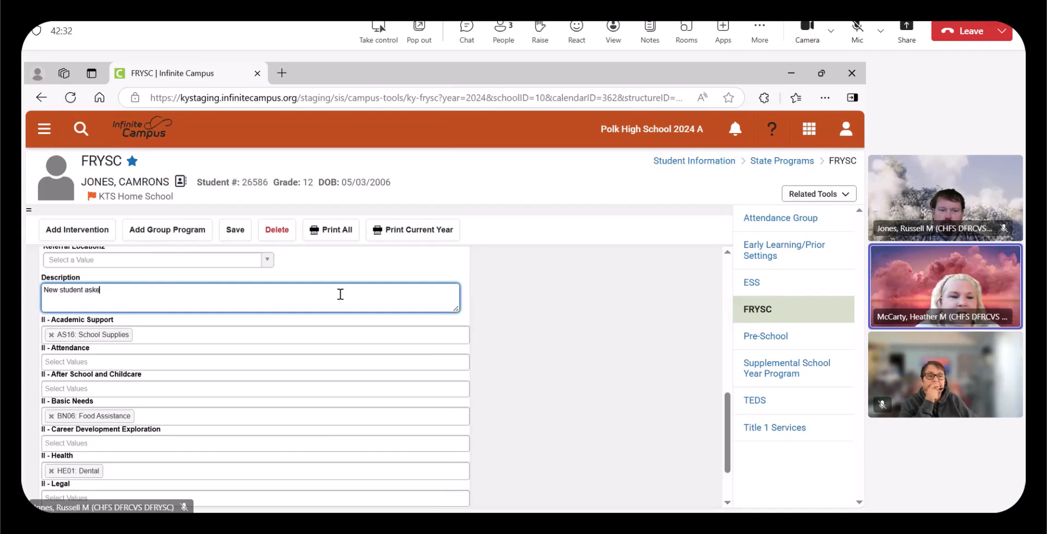
{"action": "type", "text": "d for schoo"}
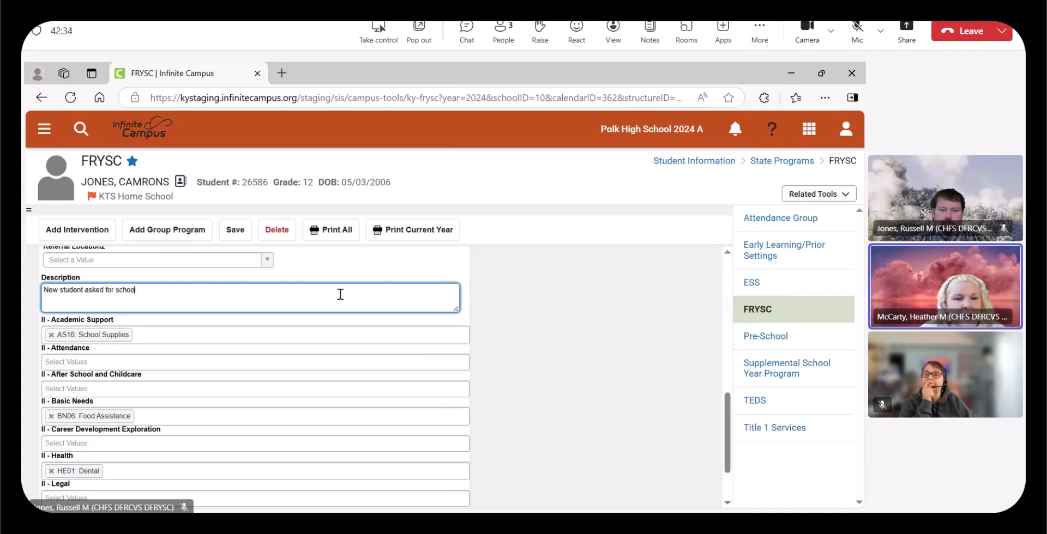
{"action": "type", "text": "l supplies"}
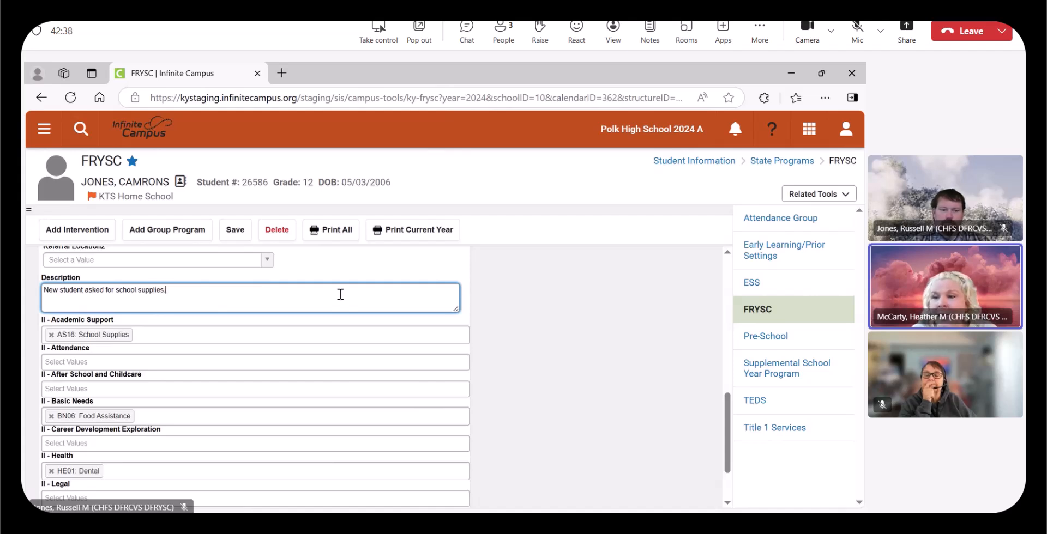
Continue the description with ". While talking student stated they needed dental help." and try to save the intervention
{"action": "key", "text": "BackSpace"}
{"action": "type", "text": ". While t"}
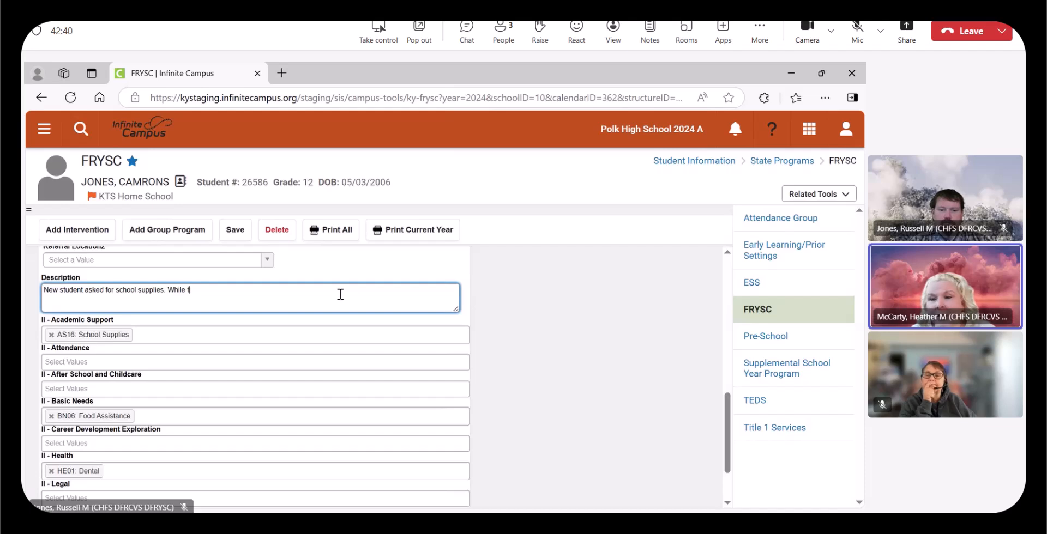
{"action": "type", "text": "alking st"}
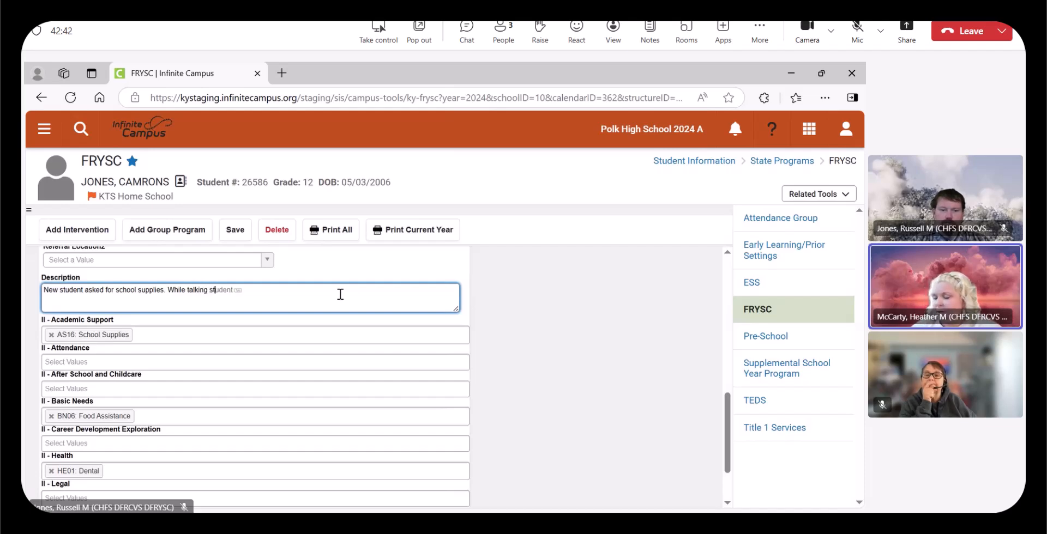
{"action": "type", "text": "udent s"}
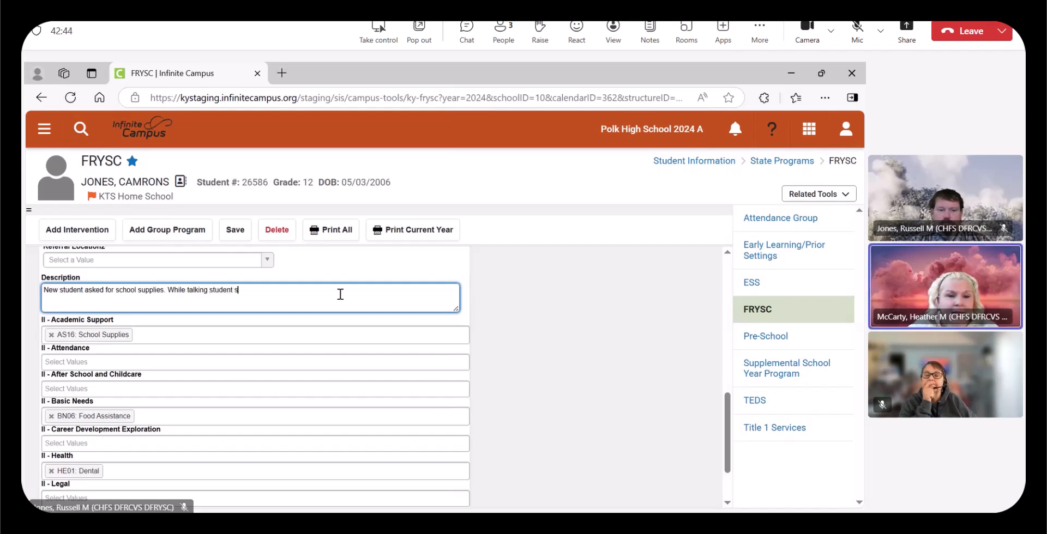
{"action": "type", "text": "tated th"}
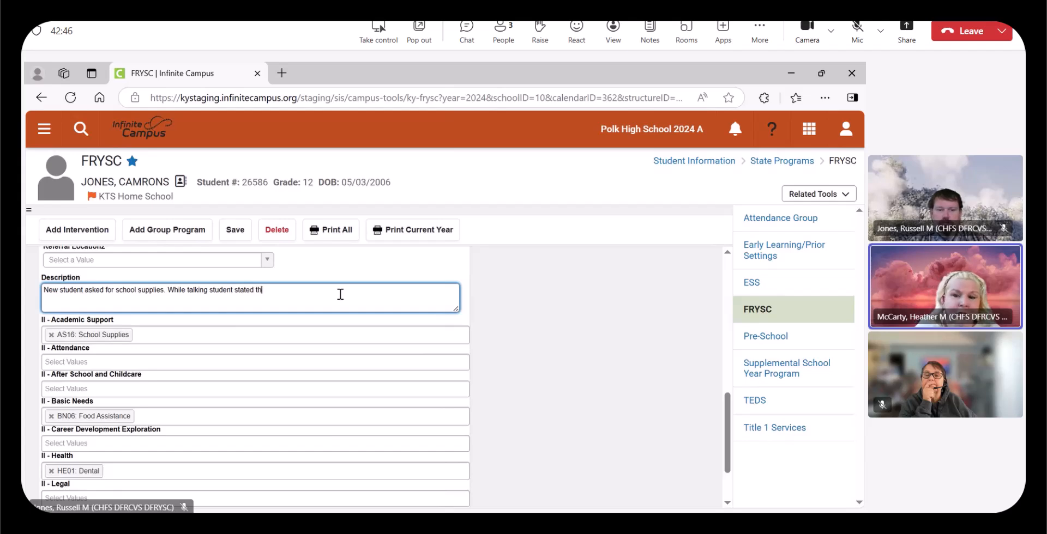
{"action": "type", "text": "ey need"}
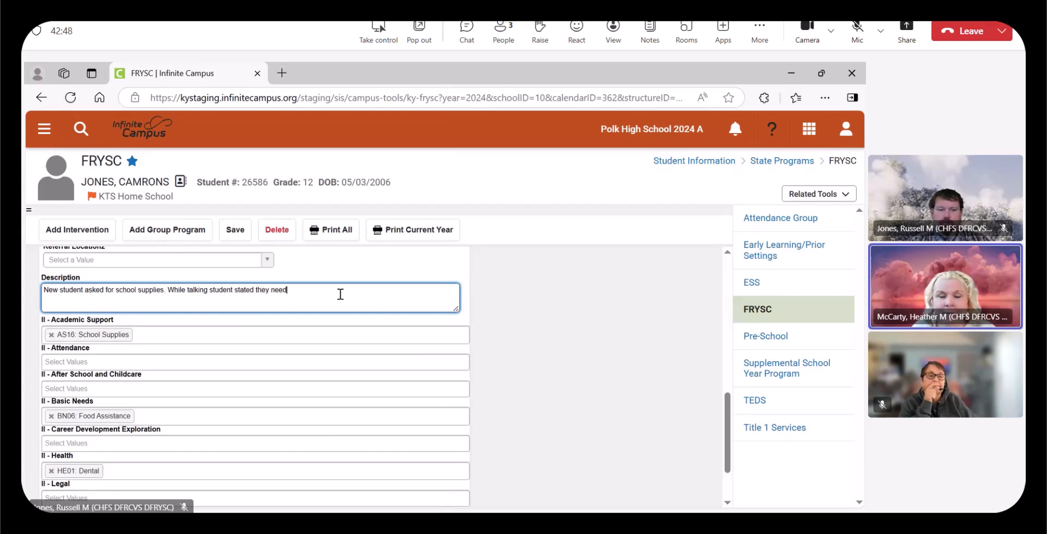
{"action": "type", "text": "ed denta"}
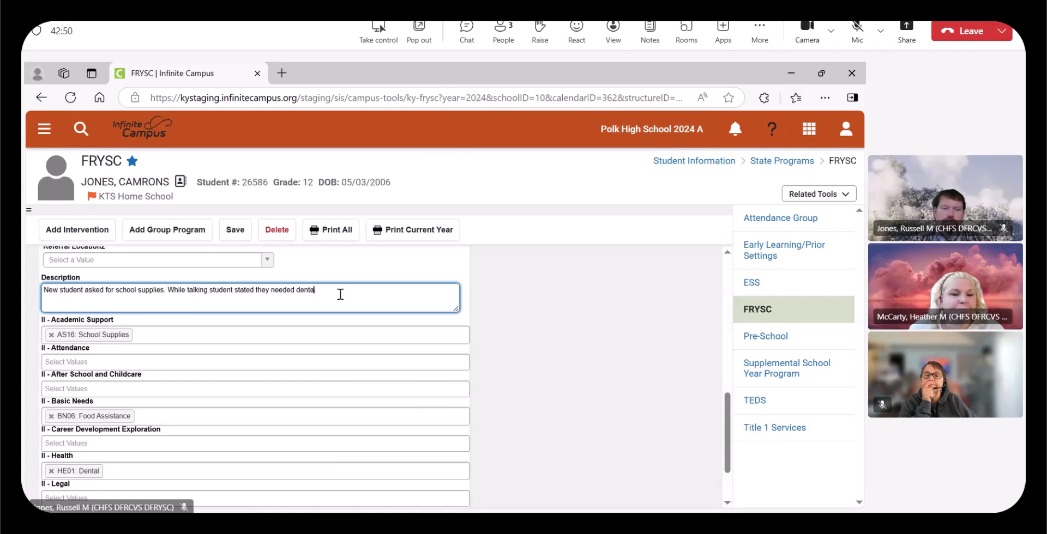
{"action": "type", "text": "l "}
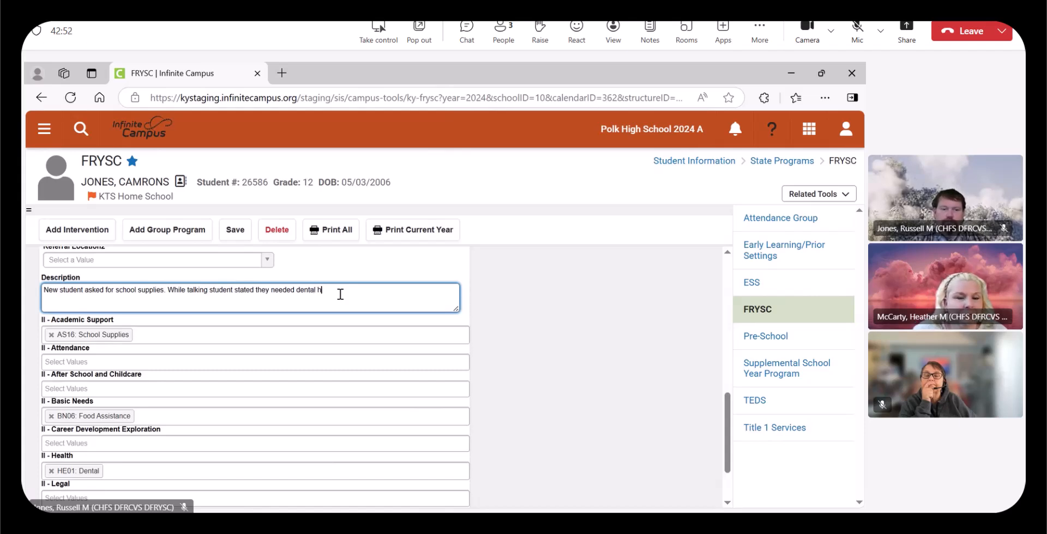
{"action": "type", "text": "help."}
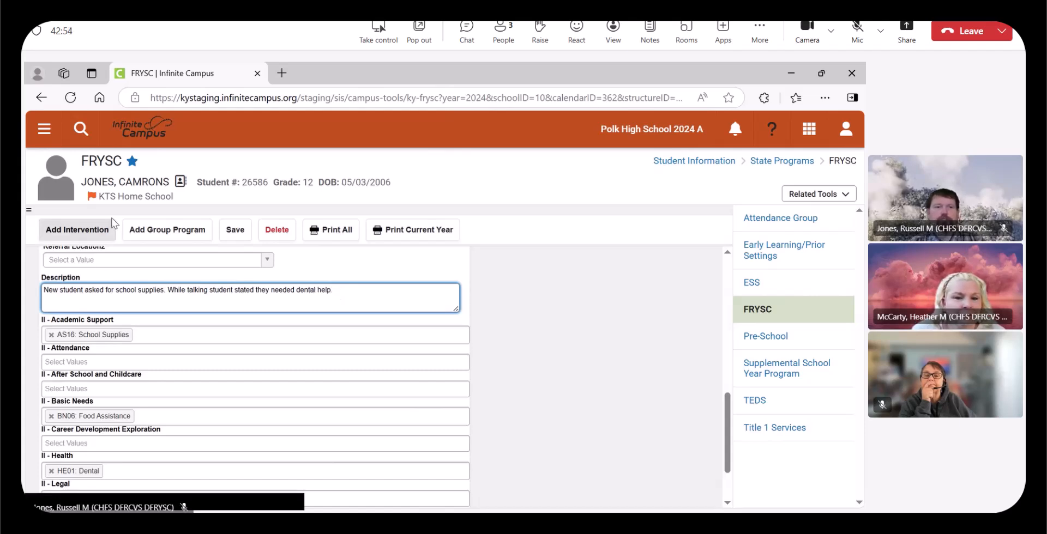
{"action": "left_click", "coordinate": [239, 229]}
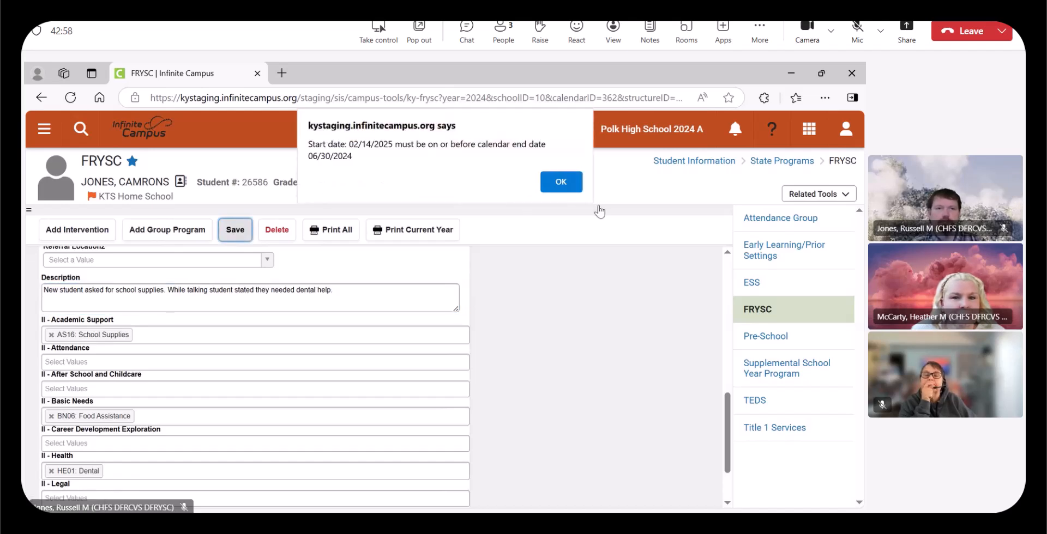
{"action": "left_click", "coordinate": [561, 182]}
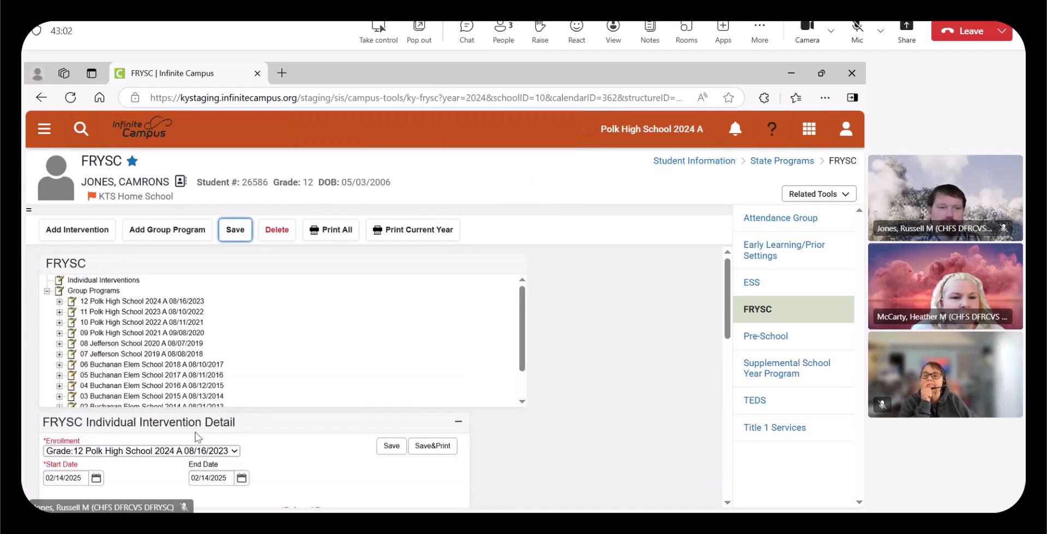
Set the intervention's Start Date and End Date to 02/16/2024 and save the intervention
{"action": "left_click", "coordinate": [96, 477]}
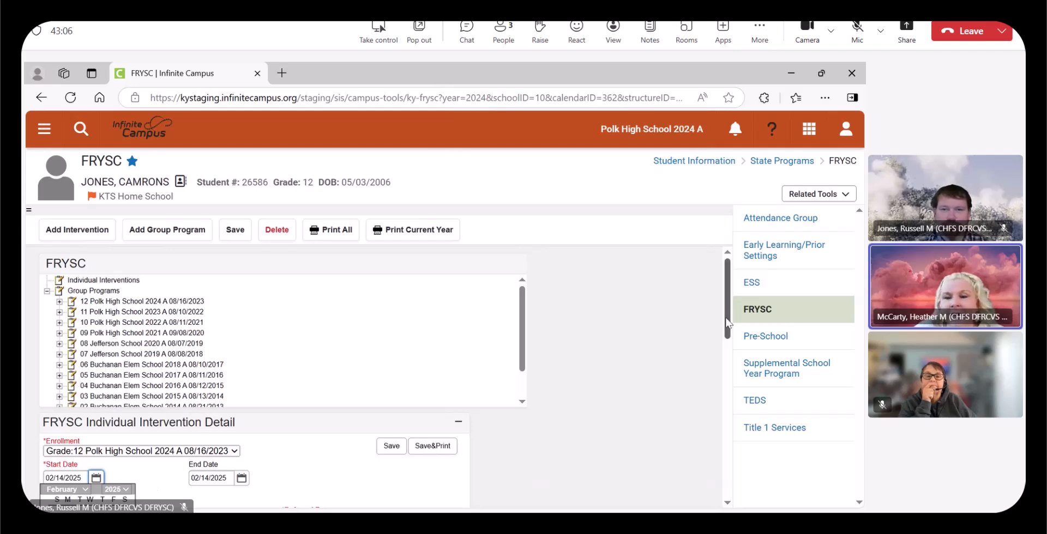
{"action": "left_click_drag", "start_coordinate": [727, 323], "coordinate": [727, 362]}
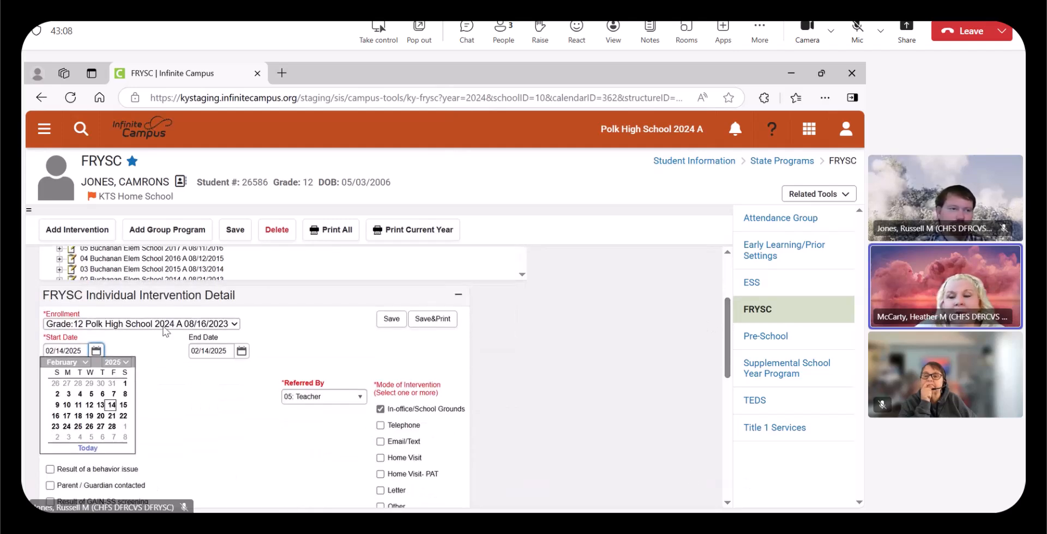
{"action": "left_click", "coordinate": [115, 398]}
{"action": "left_click", "coordinate": [113, 406]}
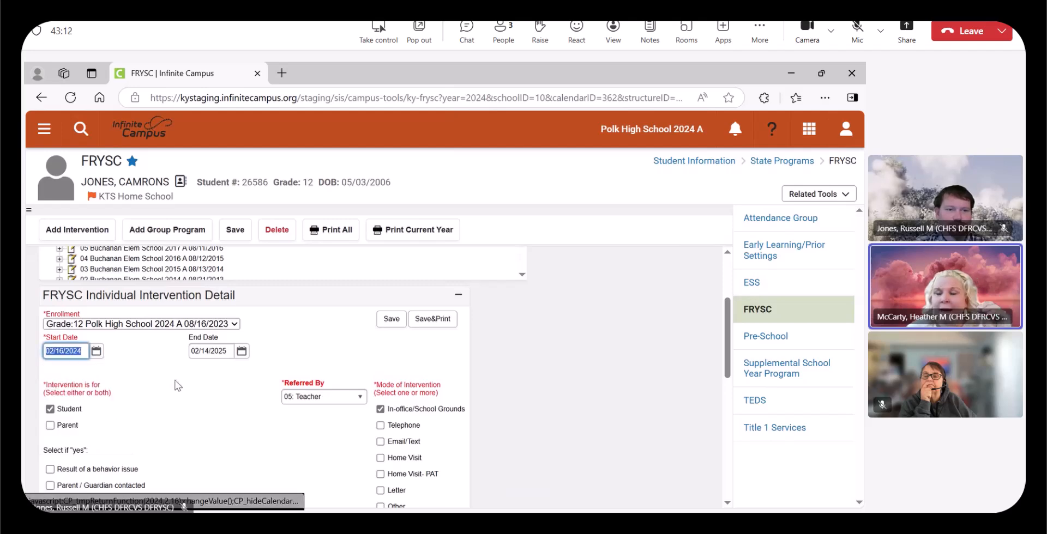
{"action": "left_click", "coordinate": [241, 351]}
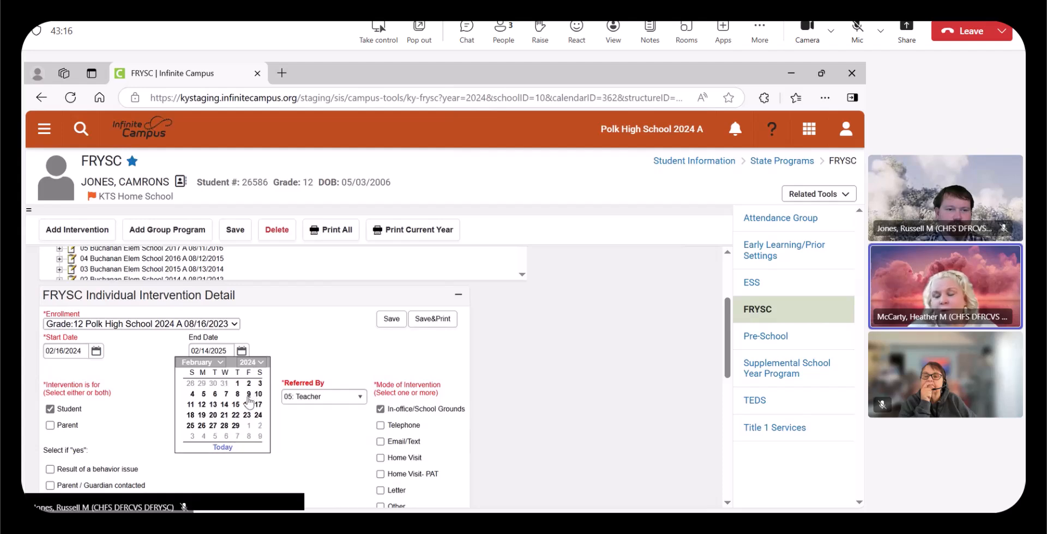
{"action": "left_click", "coordinate": [246, 405]}
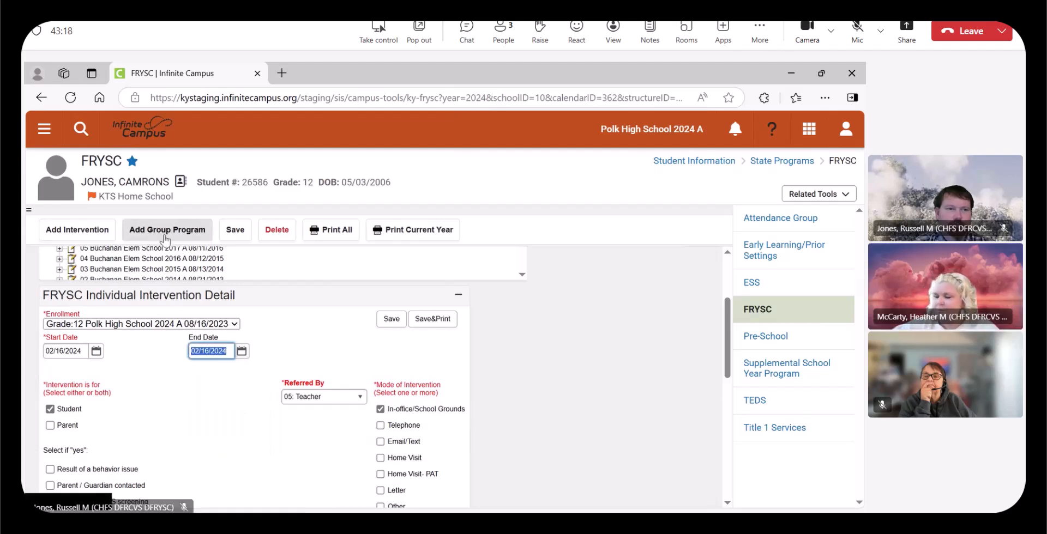
{"action": "left_click", "coordinate": [235, 238]}
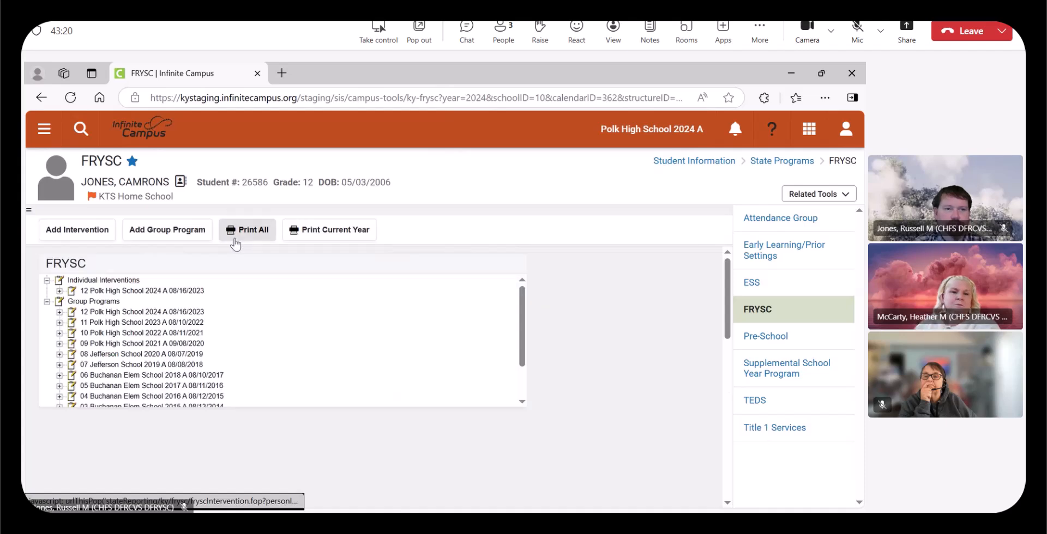
Expand the grade 12 Polk High School 2024 individual interventions and open the saved intervention's details for review
{"action": "left_click", "coordinate": [59, 291]}
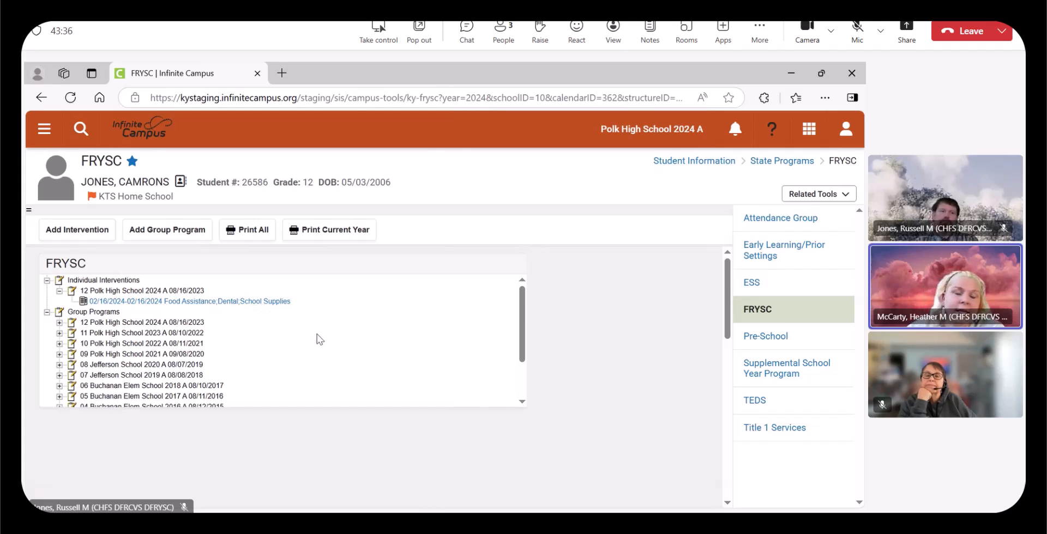
{"action": "left_click", "coordinate": [235, 304]}
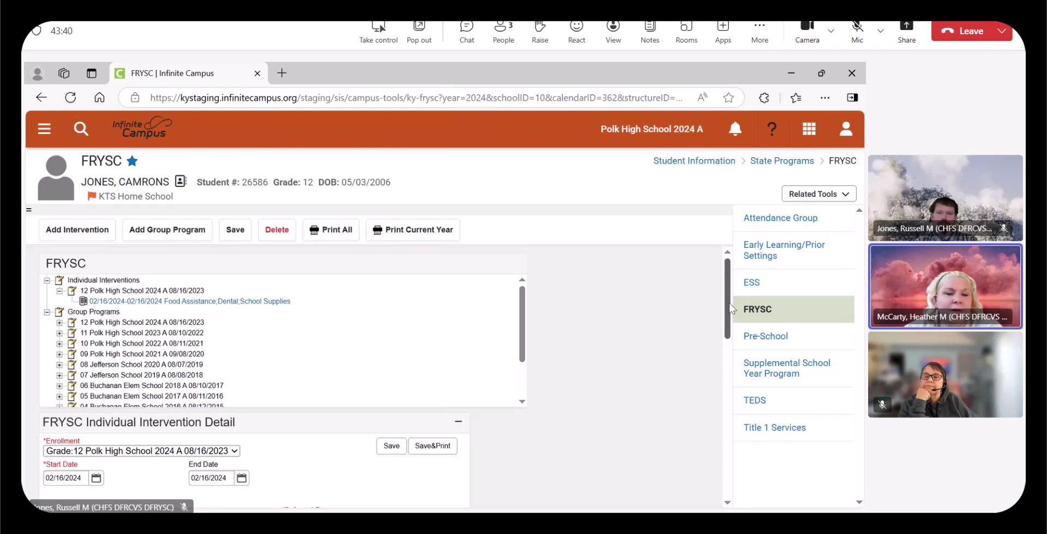
{"action": "mouse_move", "coordinate": [728, 304]}
{"action": "left_mouse_down"}
{"action": "mouse_move", "coordinate": [745, 351]}
{"action": "mouse_move", "coordinate": [736, 299]}
{"action": "left_mouse_up"}
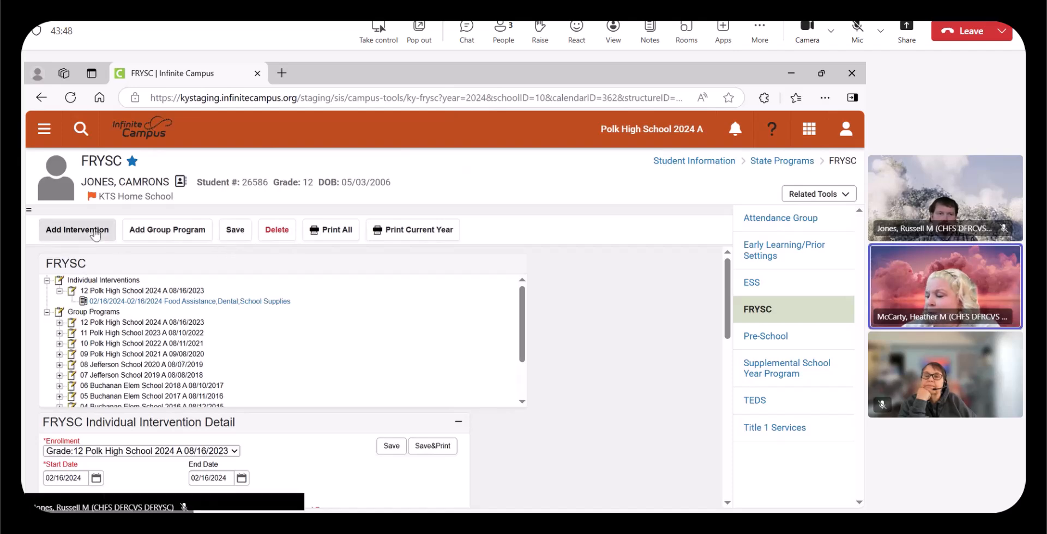
Open the FRYSC Group Program Setup tool
{"action": "left_click", "coordinate": [45, 129]}
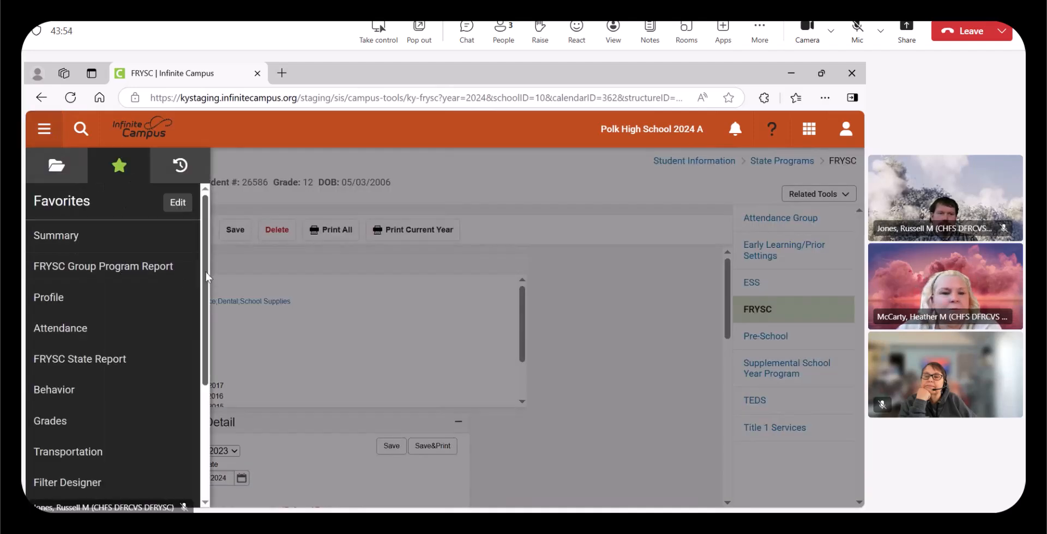
{"action": "left_click_drag", "start_coordinate": [205, 273], "coordinate": [253, 379]}
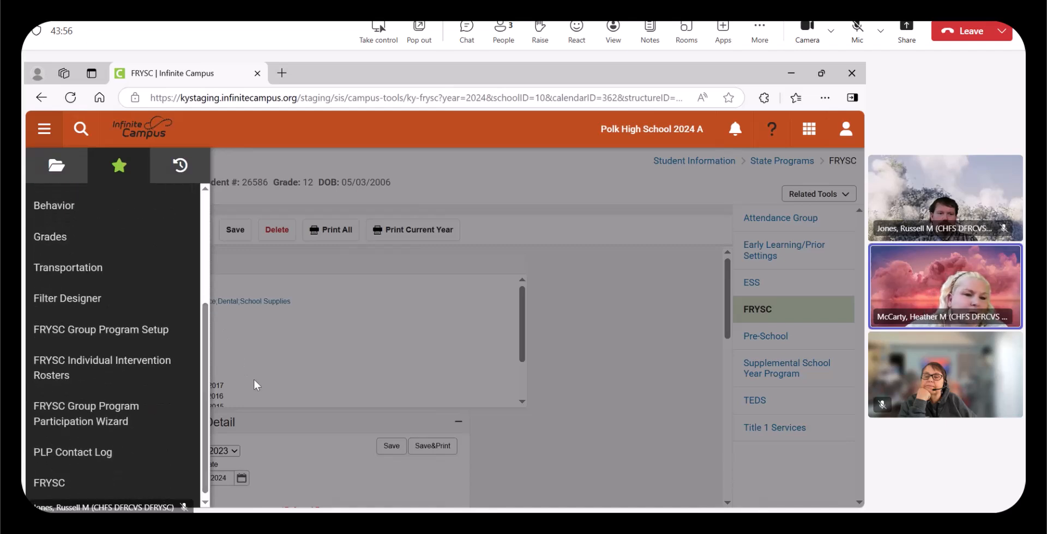
{"action": "left_click", "coordinate": [137, 337]}
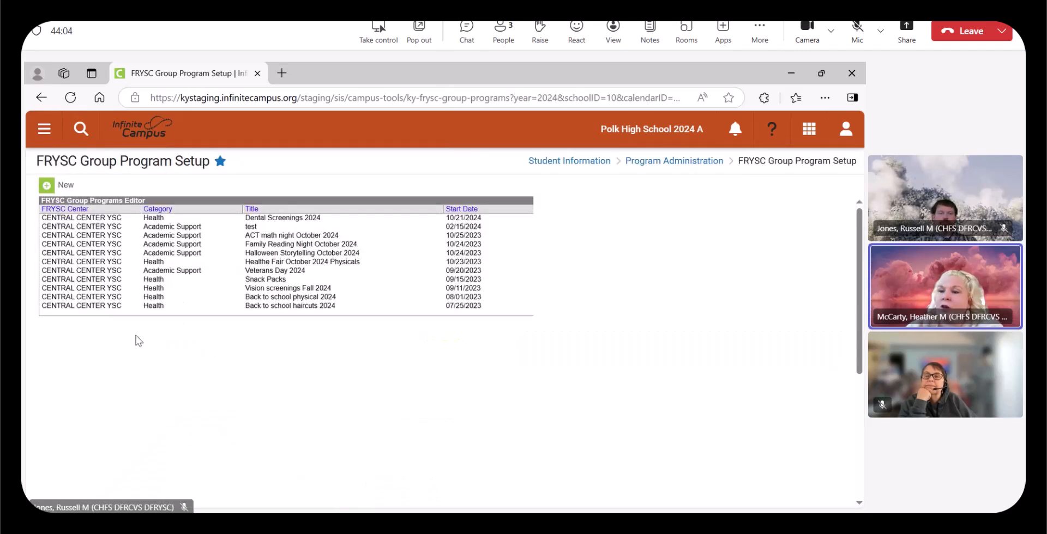
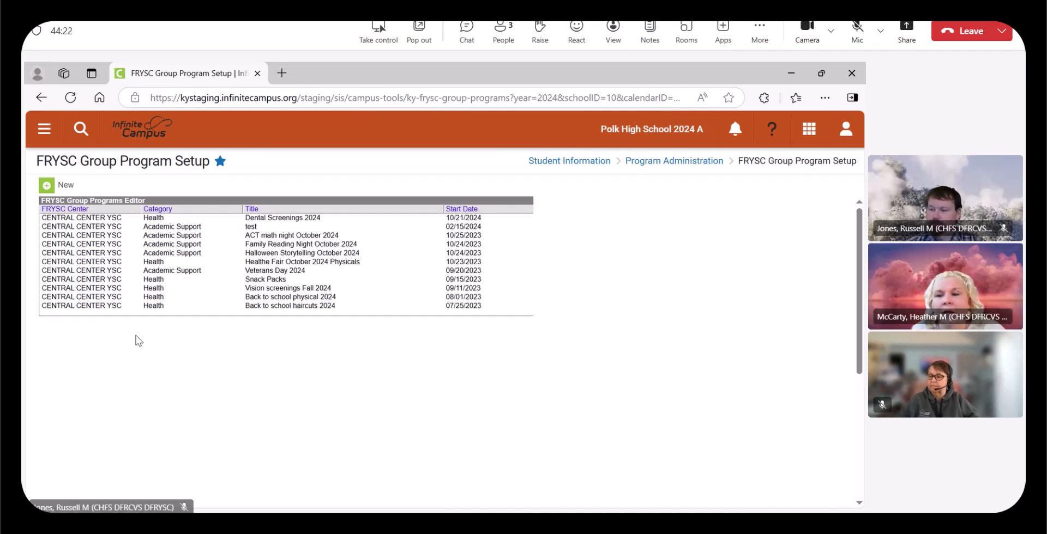
Start a new FRYSC group program with the title "Vison Screen Fall 2025"
{"action": "left_click", "coordinate": [70, 188]}
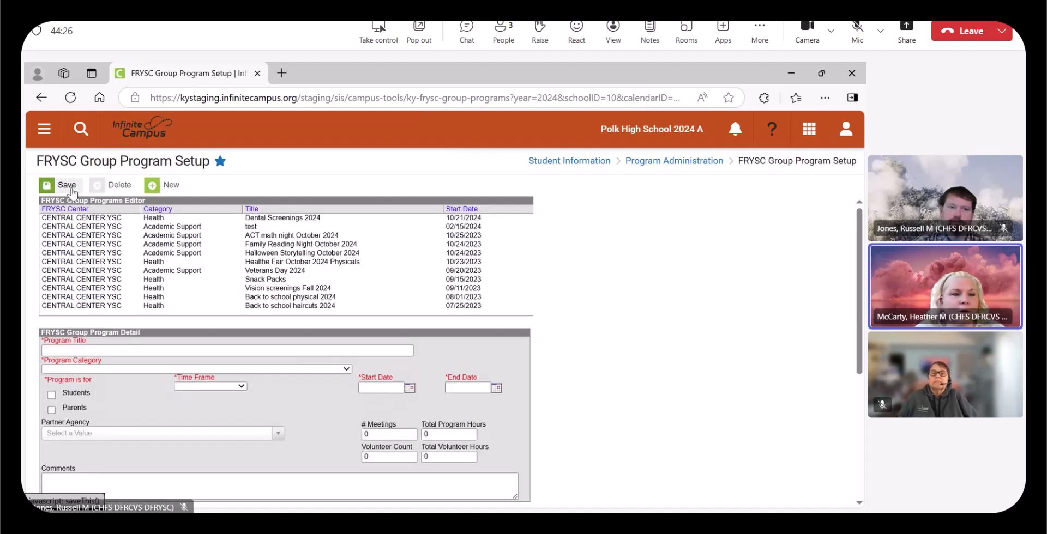
{"action": "left_click", "coordinate": [76, 350]}
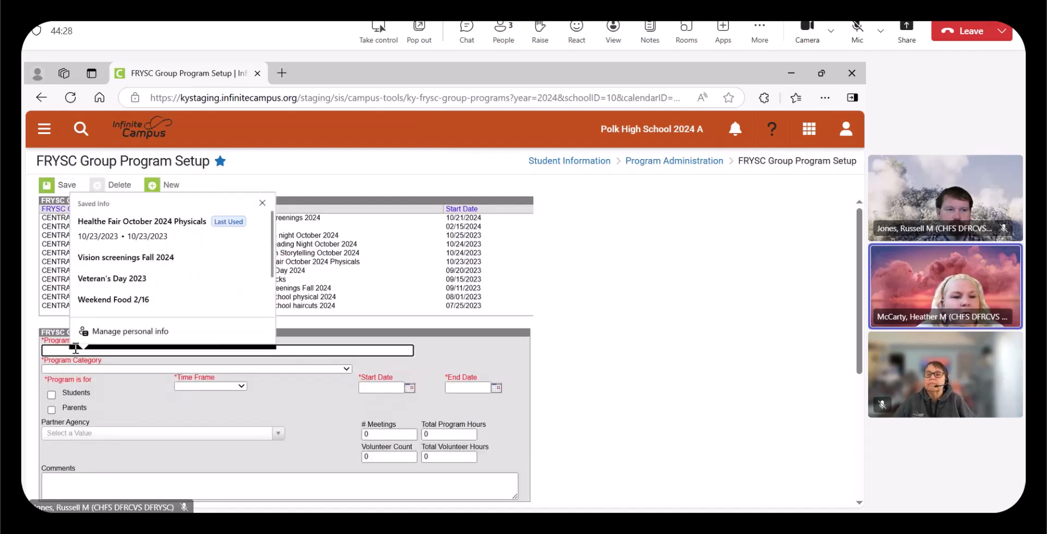
{"action": "type", "text": "Vi"}
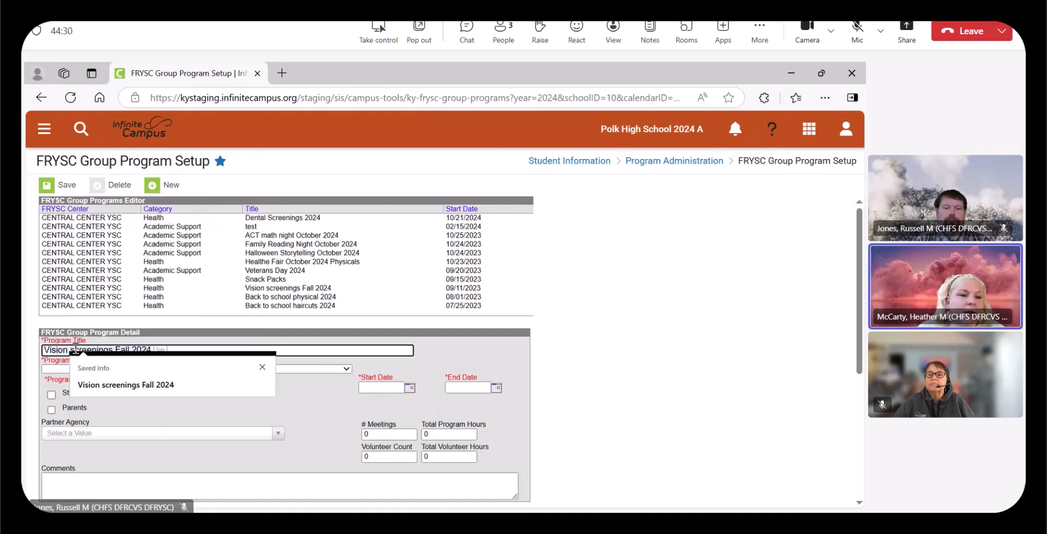
{"action": "type", "text": "son Screen Fall 2"}
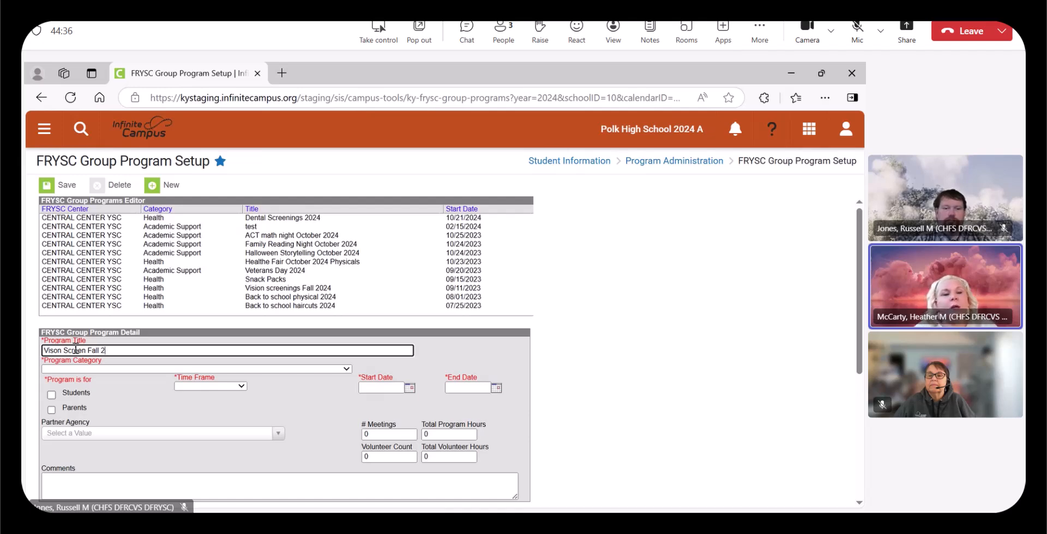
{"action": "type", "text": "02"}
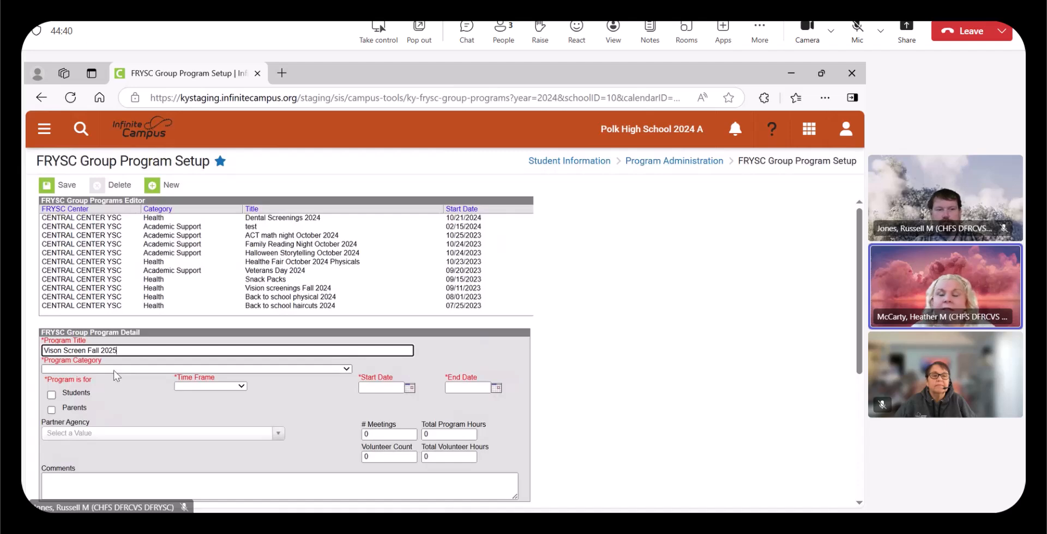
{"action": "type", "text": "5"}
{"action": "key", "text": "BackSpace"}
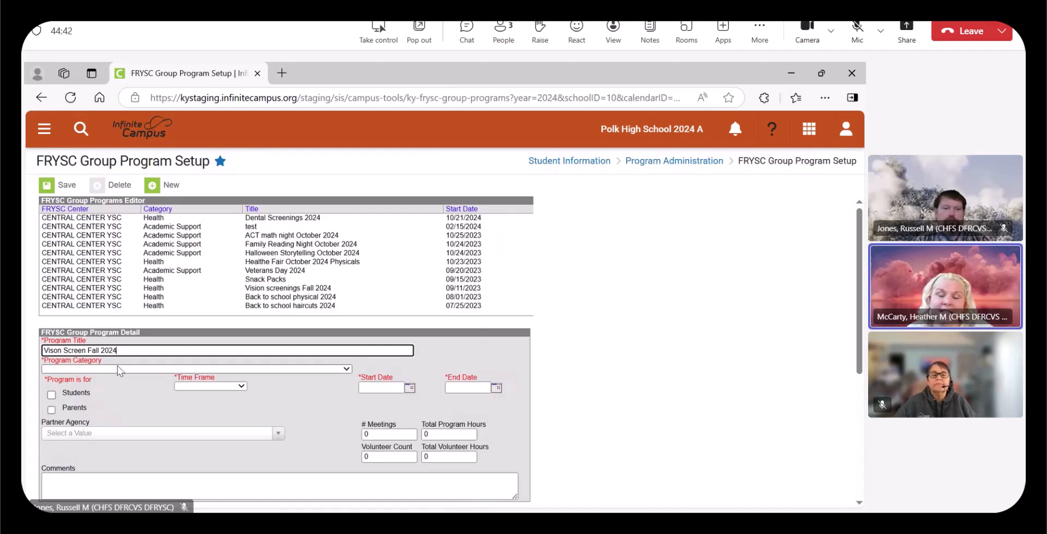
{"action": "type", "text": "4"}
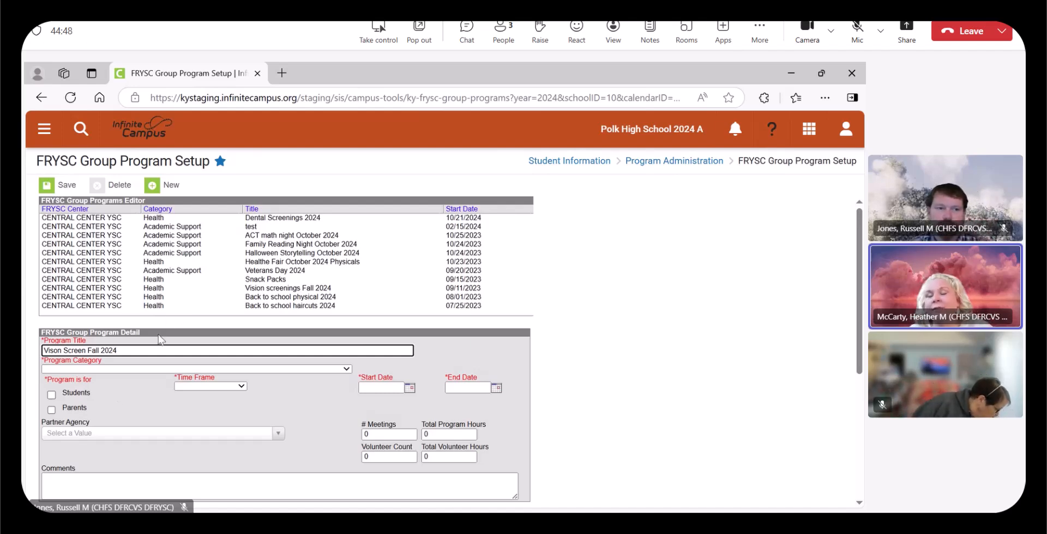
{"action": "key", "text": "BackSpace"}
{"action": "type", "text": "5"}
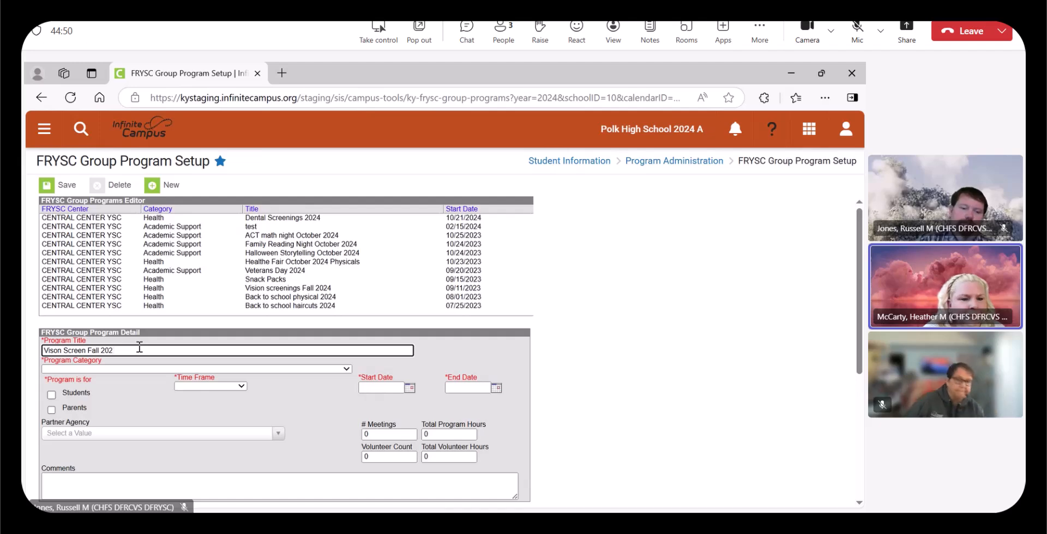
Categorize the program as Health : Vision/Screening, mark it for Students and Parents, and set its time frame to 02: During School
{"action": "left_click", "coordinate": [126, 369]}
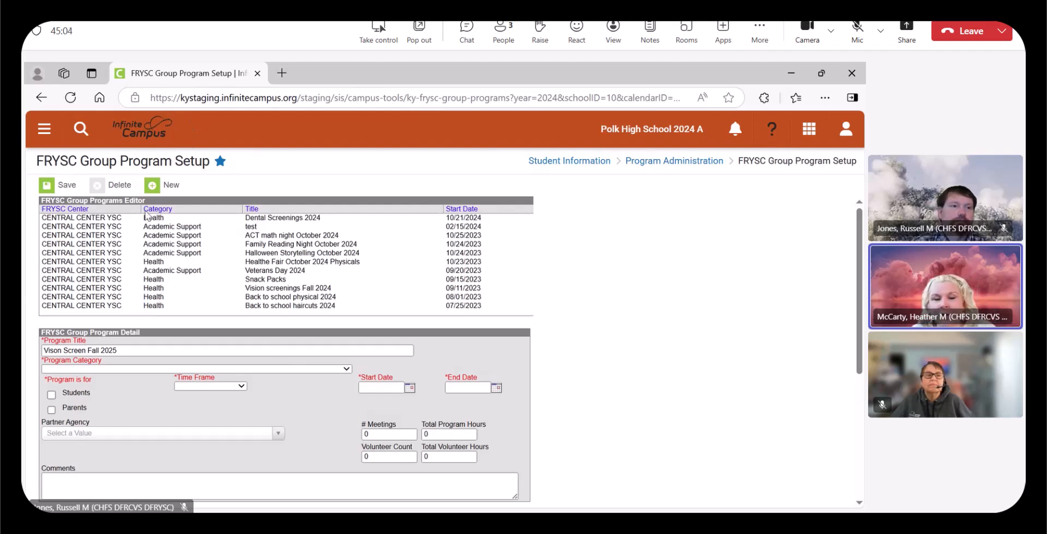
{"action": "left_click", "coordinate": [112, 337]}
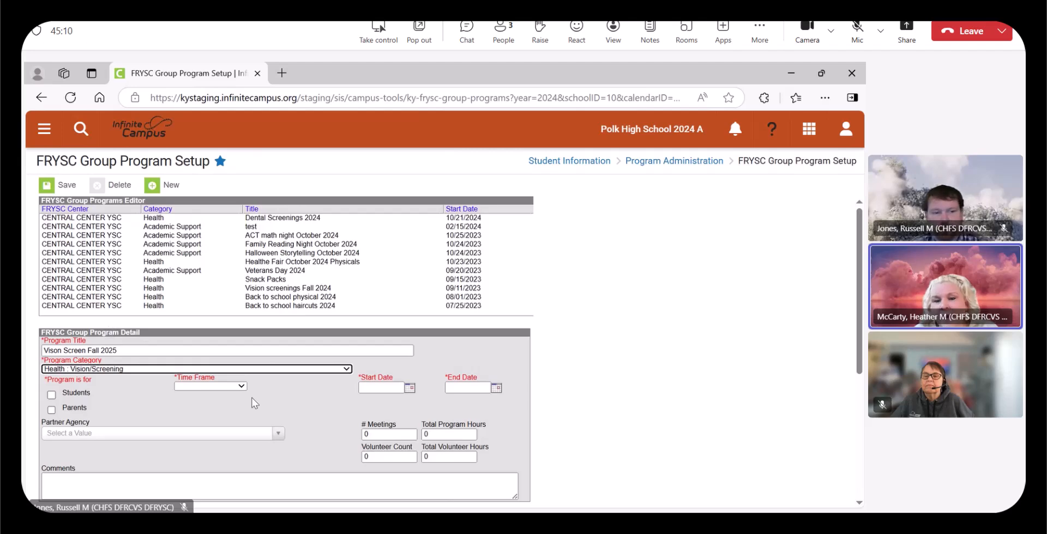
{"action": "left_click", "coordinate": [51, 395]}
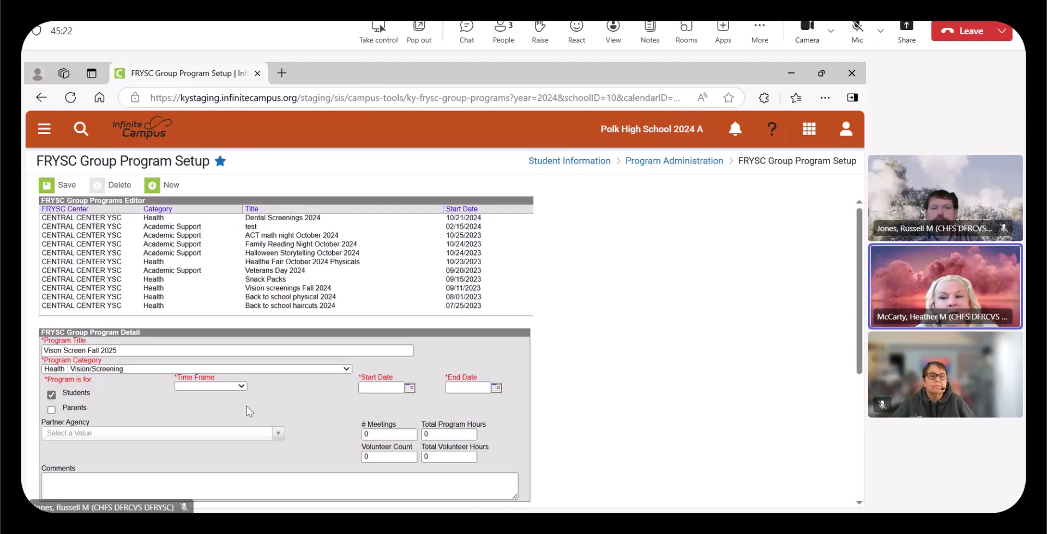
{"action": "left_click", "coordinate": [52, 410]}
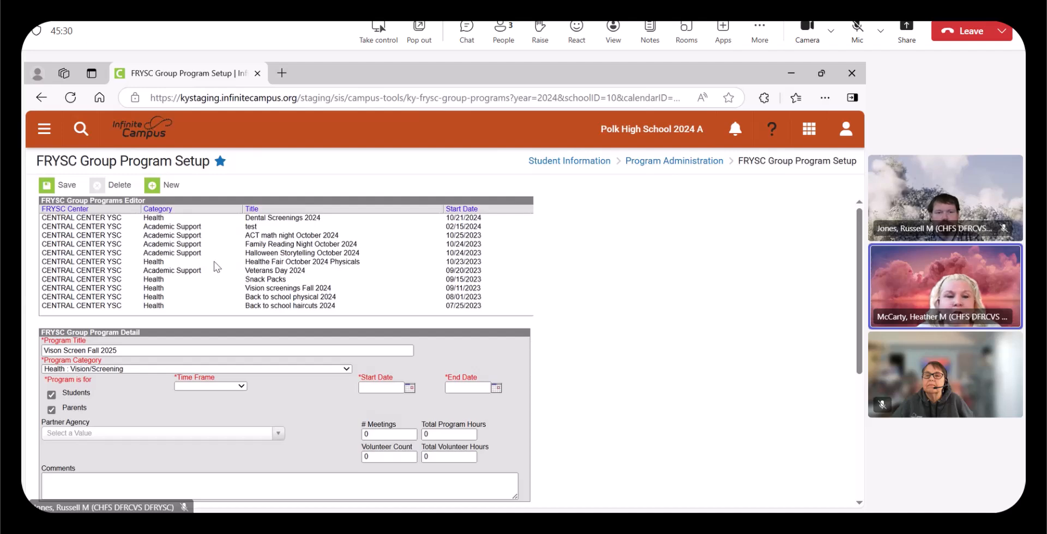
{"action": "left_click", "coordinate": [227, 259]}
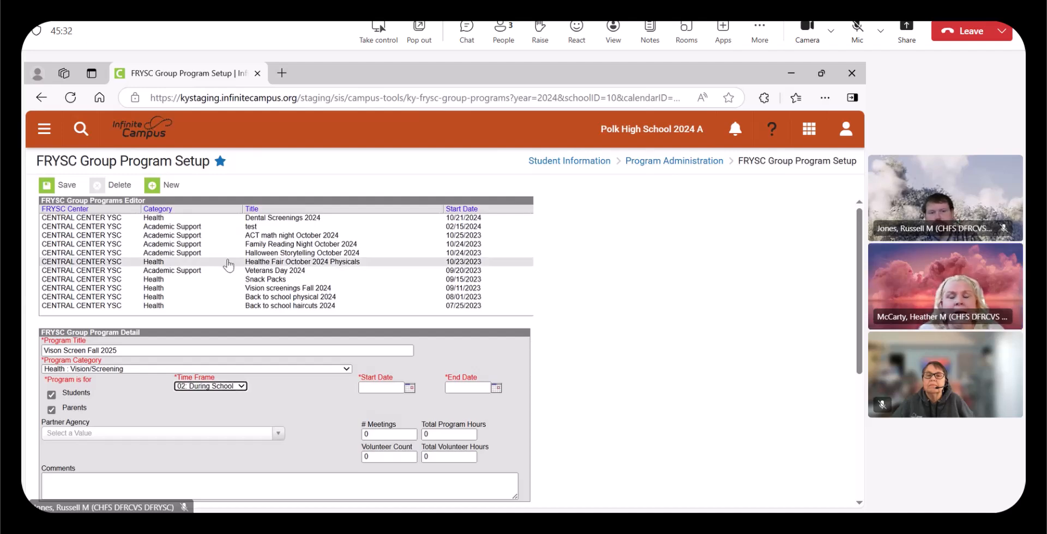
Set the group program's Start Date and End Date to 02/16/2024
{"action": "left_click", "coordinate": [409, 389]}
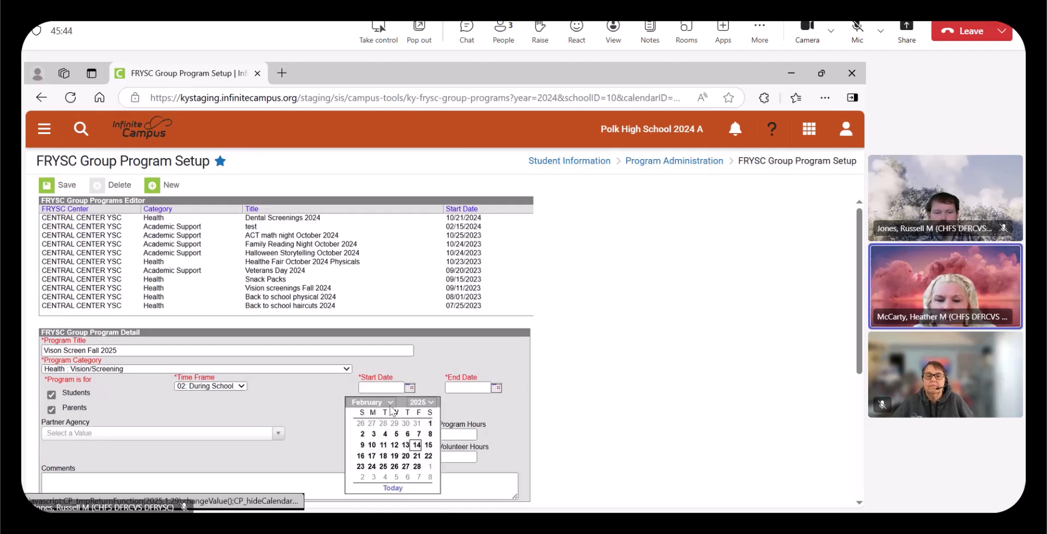
{"action": "left_click", "coordinate": [431, 405]}
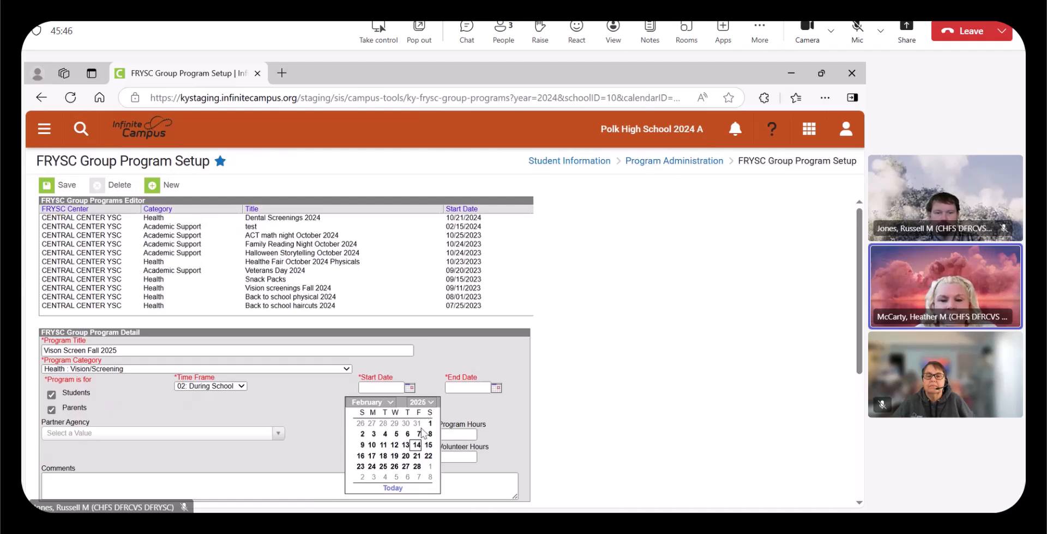
{"action": "left_click", "coordinate": [424, 436]}
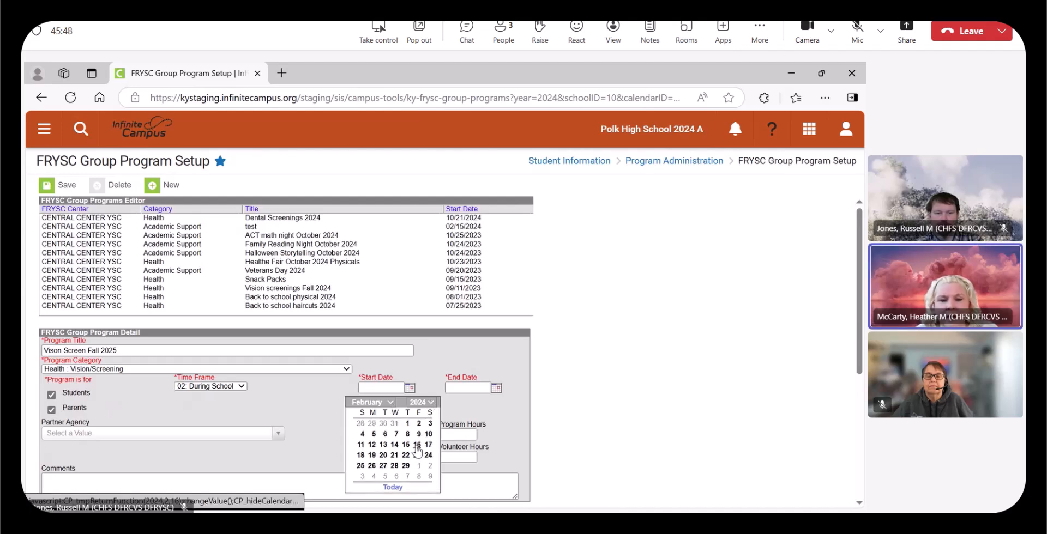
{"action": "left_click", "coordinate": [416, 445]}
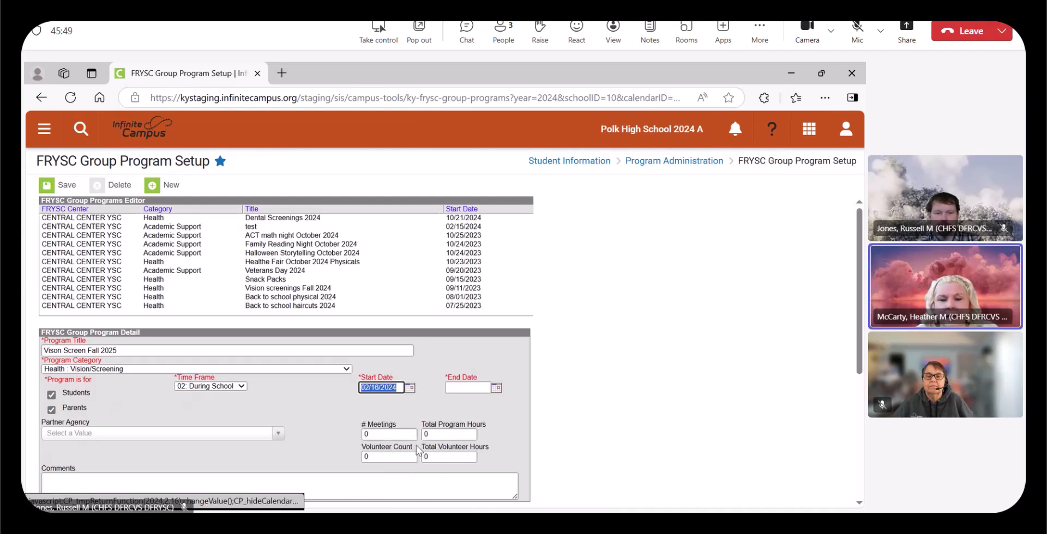
{"action": "left_click", "coordinate": [495, 386]}
{"action": "left_click", "coordinate": [517, 403]}
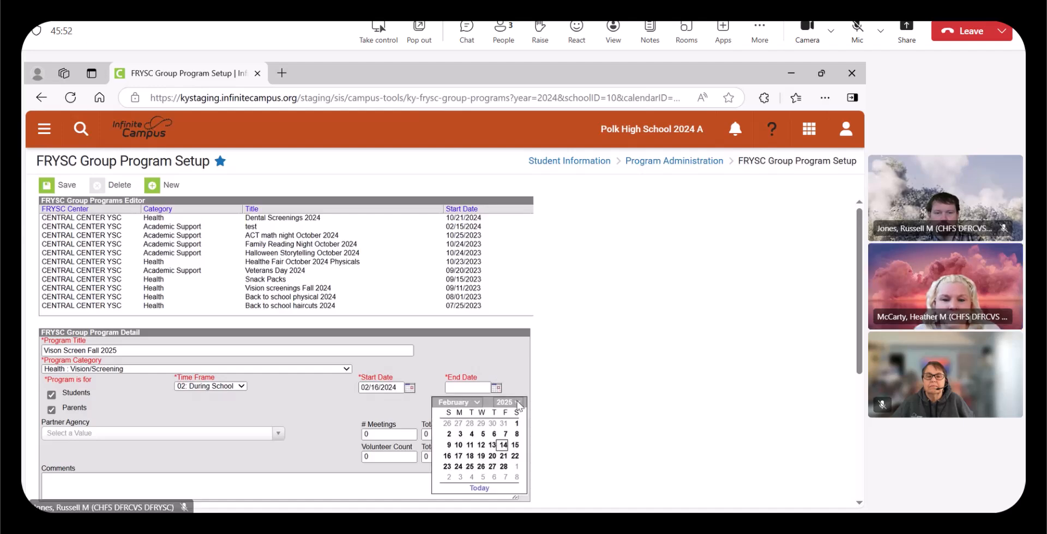
{"action": "left_click", "coordinate": [512, 437]}
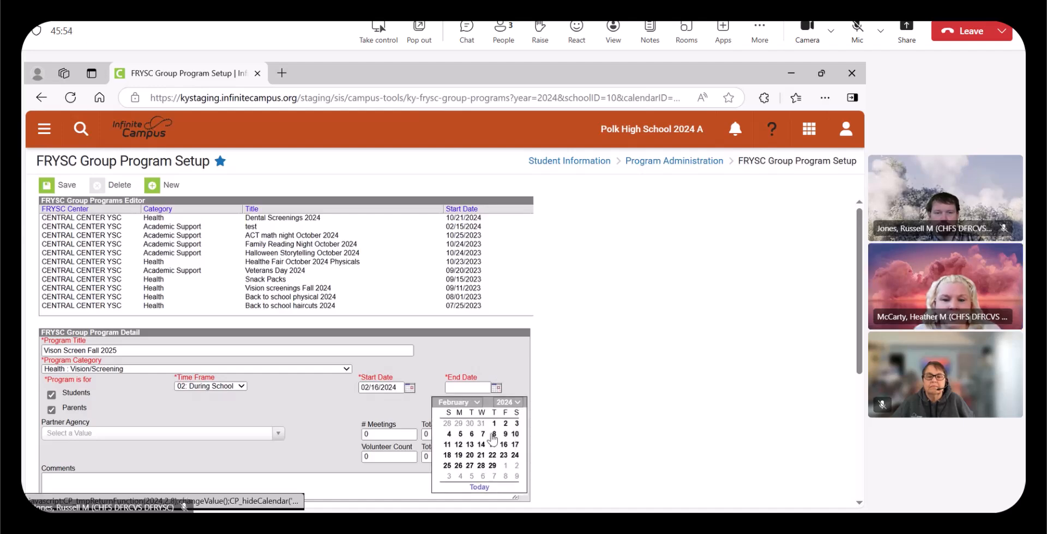
{"action": "left_click", "coordinate": [504, 445]}
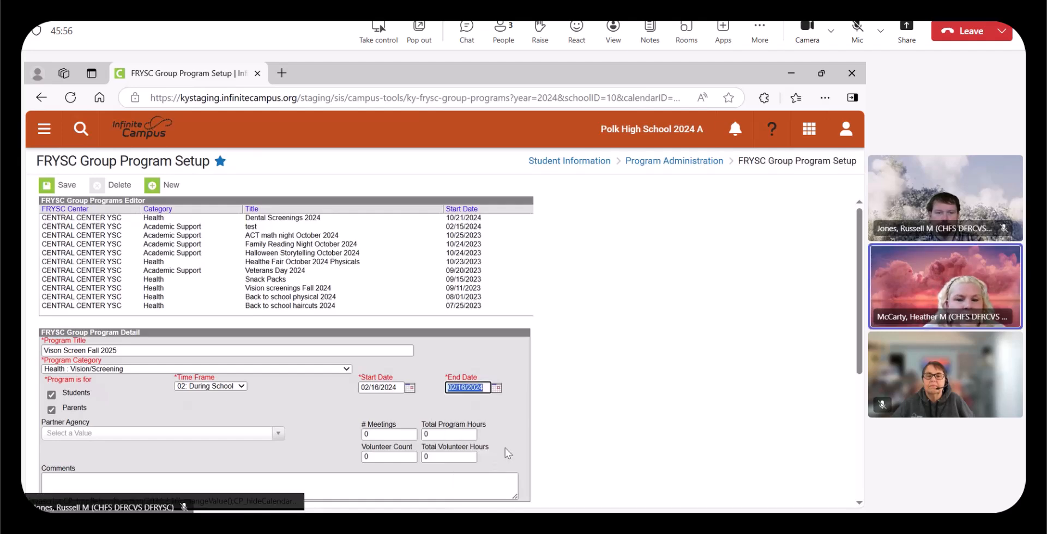
Choose "AHEC: American Health Education Council" as the program's Partner Agency
{"action": "left_click", "coordinate": [396, 433]}
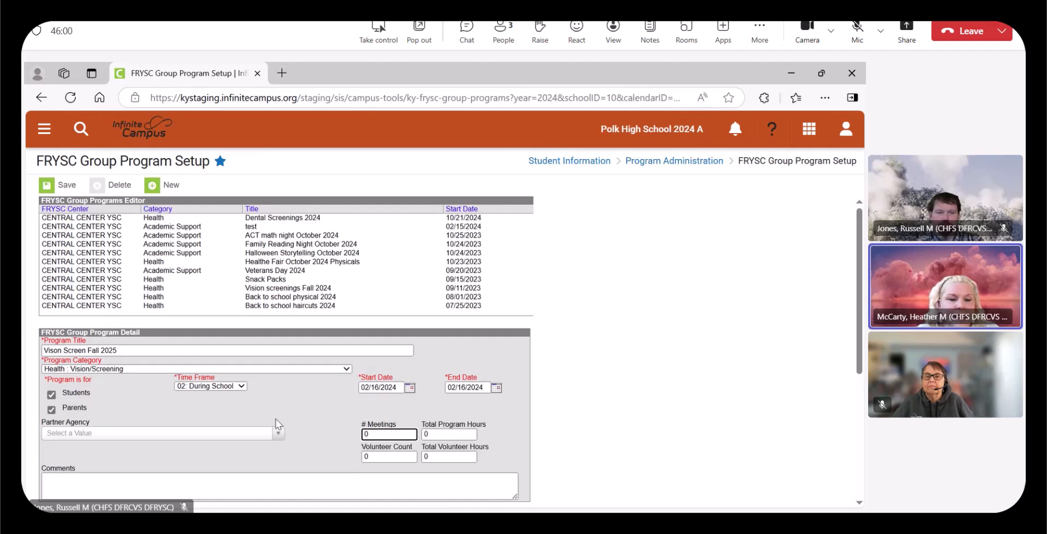
{"action": "left_click", "coordinate": [278, 434]}
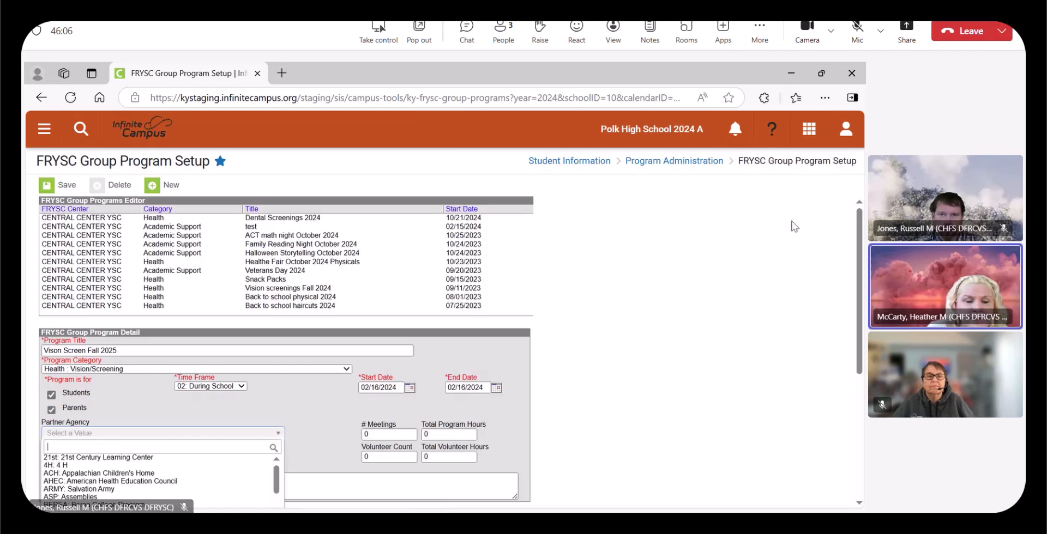
{"action": "left_click", "coordinate": [848, 244]}
{"action": "scroll", "coordinate": [848, 245], "scroll_direction": "down", "scroll_amount": 2}
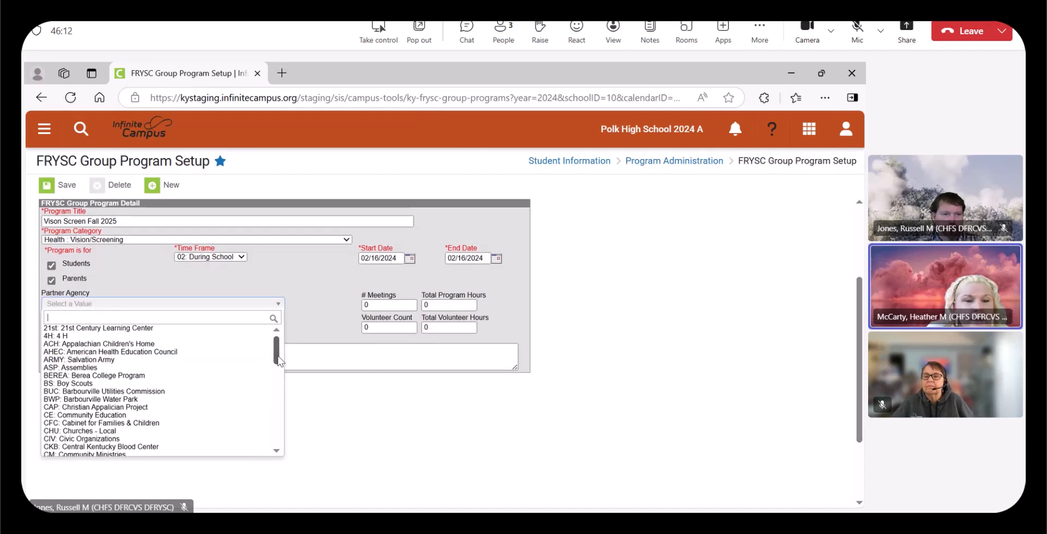
{"action": "left_click", "coordinate": [229, 352]}
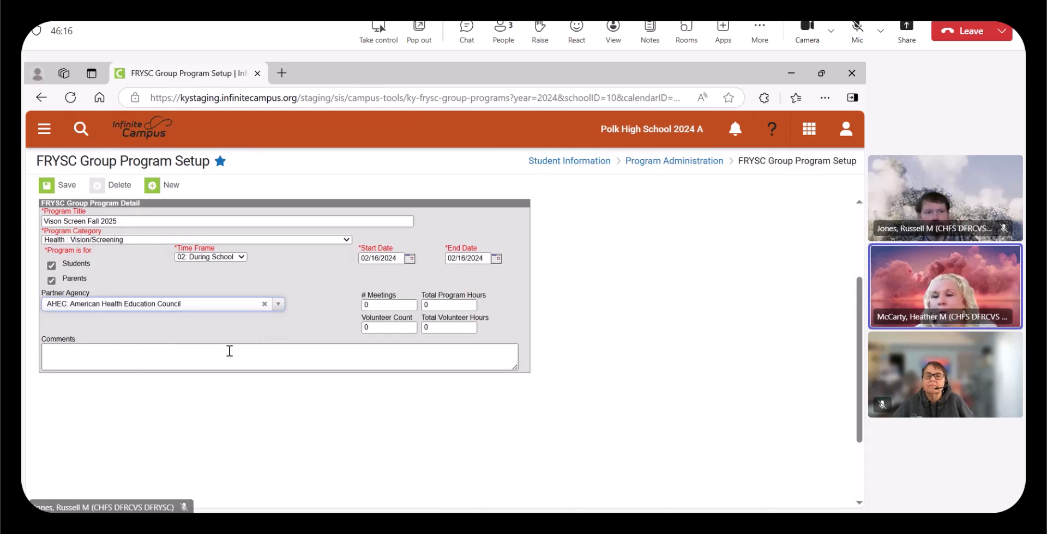
Set the program's number of meetings to 1 and its Total Program Hours to 4
{"action": "left_click", "coordinate": [399, 306]}
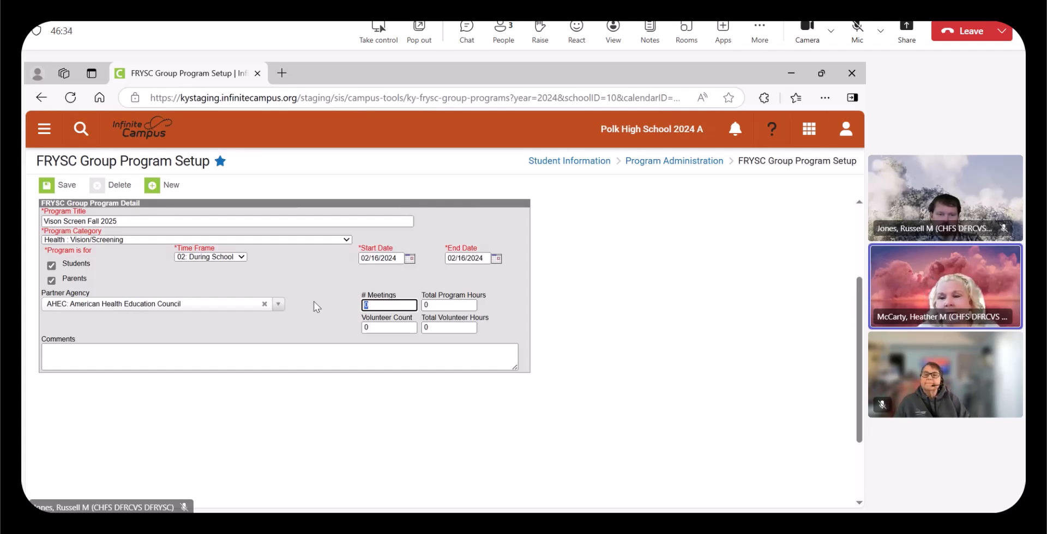
{"action": "type", "text": "1"}
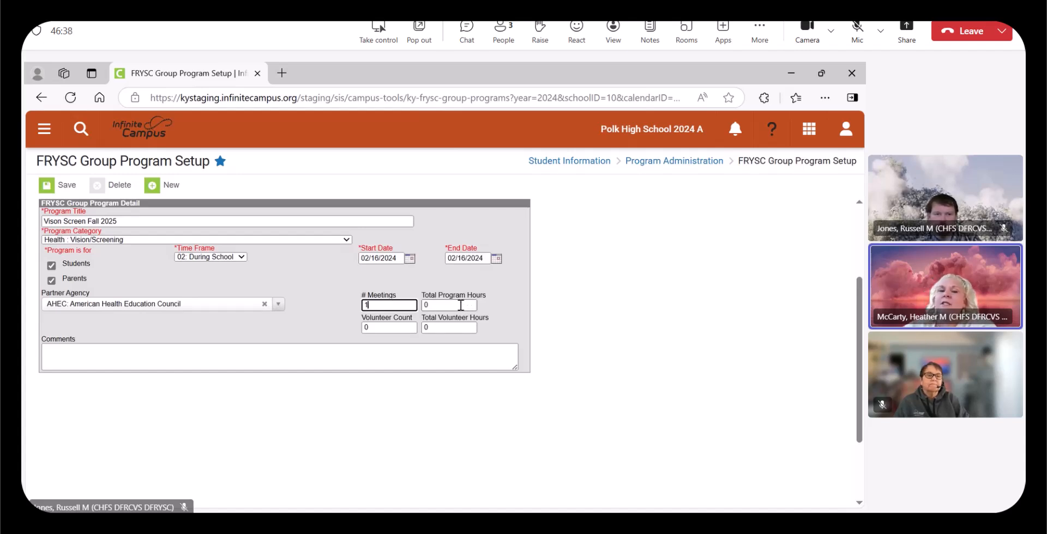
{"action": "key", "text": "Tab"}
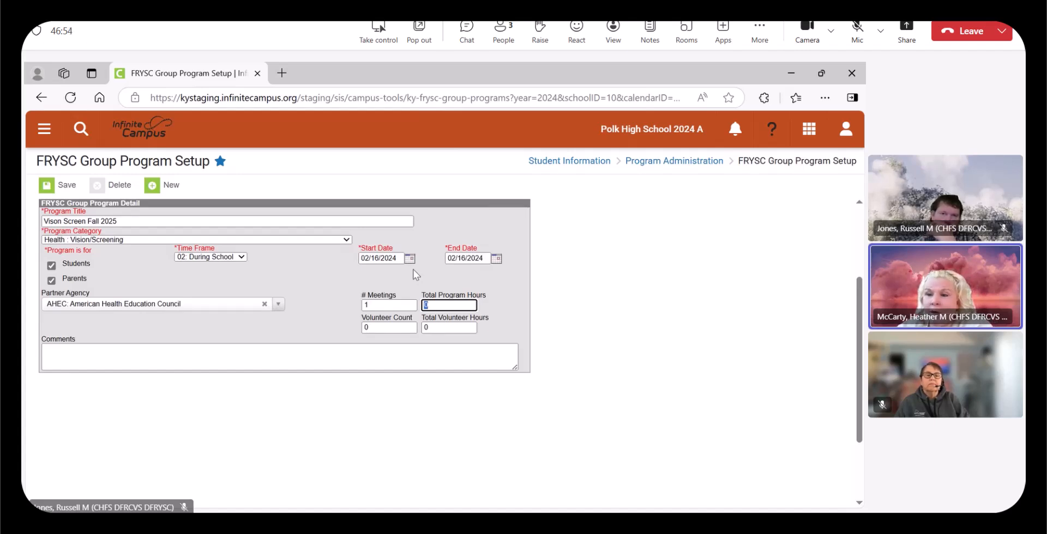
{"action": "type", "text": "4"}
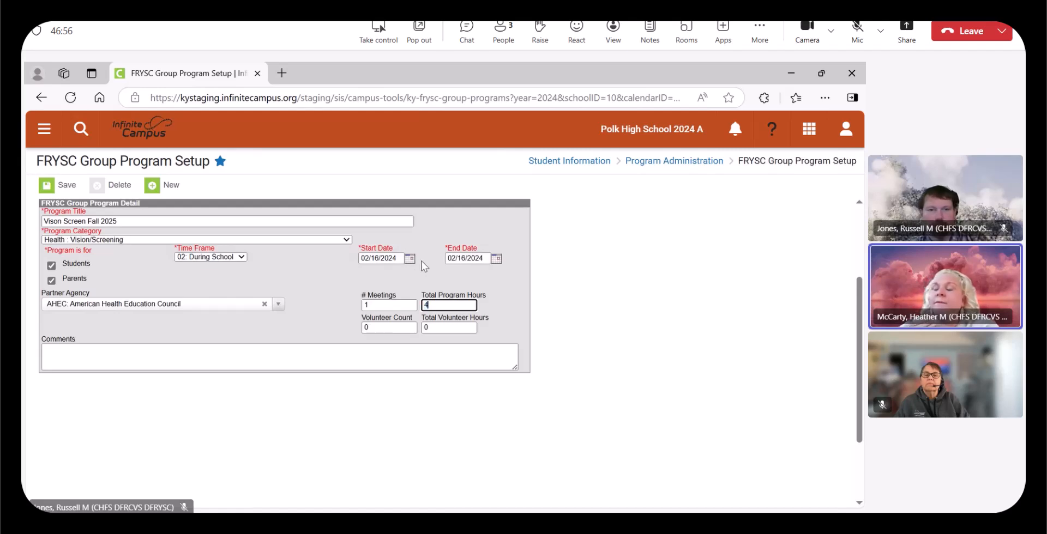
Set the Volunteer Count to 4 and Total Volunteer Hours to 16, leave the comments blank, and save the group program
{"action": "left_click", "coordinate": [391, 327]}
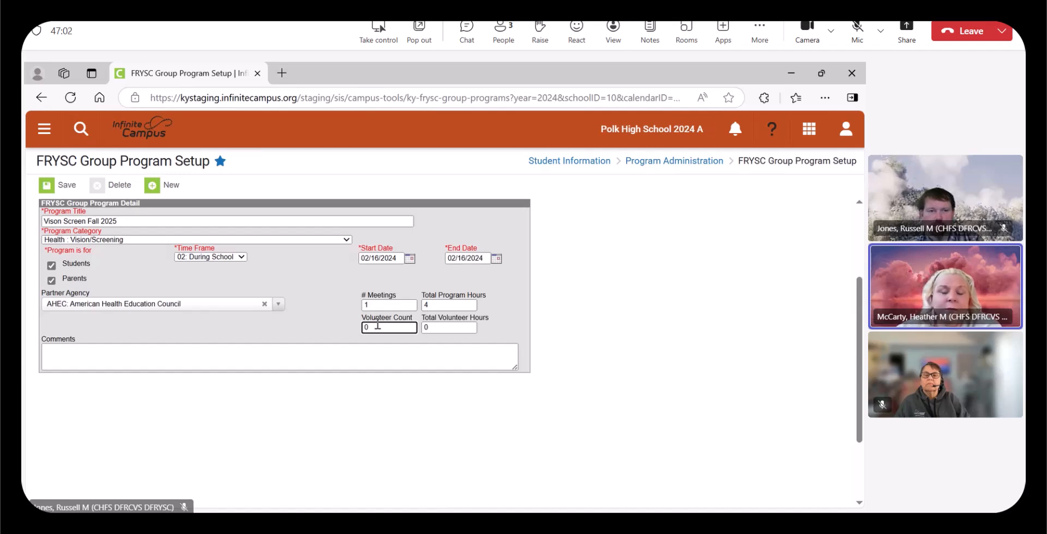
{"action": "key", "text": "BackSpace"}
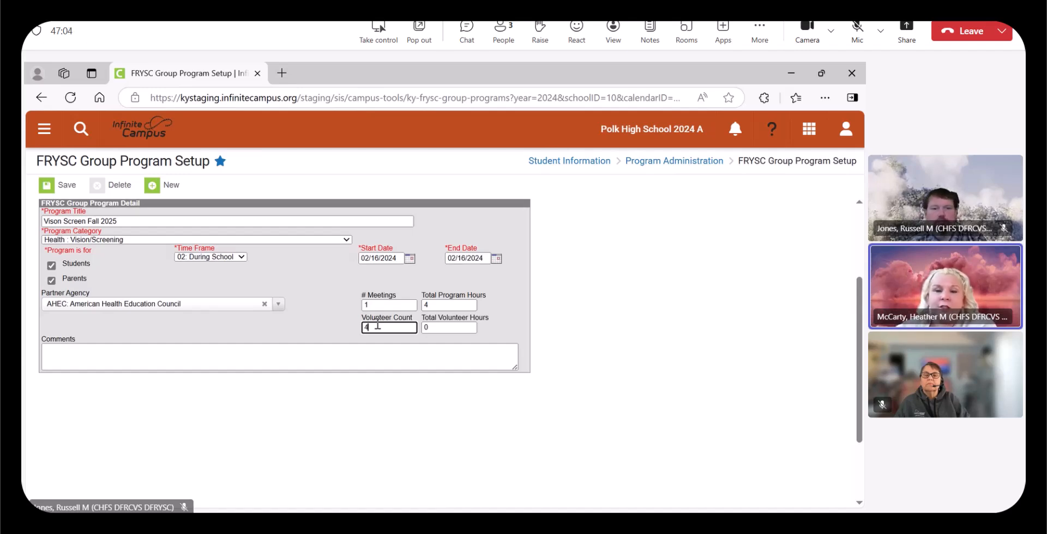
{"action": "left_click", "coordinate": [442, 328]}
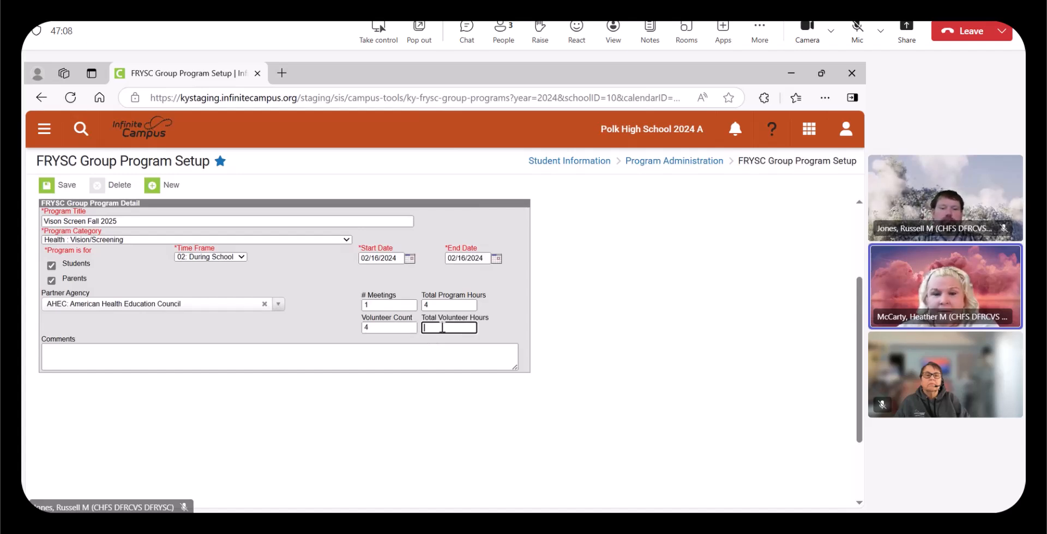
{"action": "type", "text": "16"}
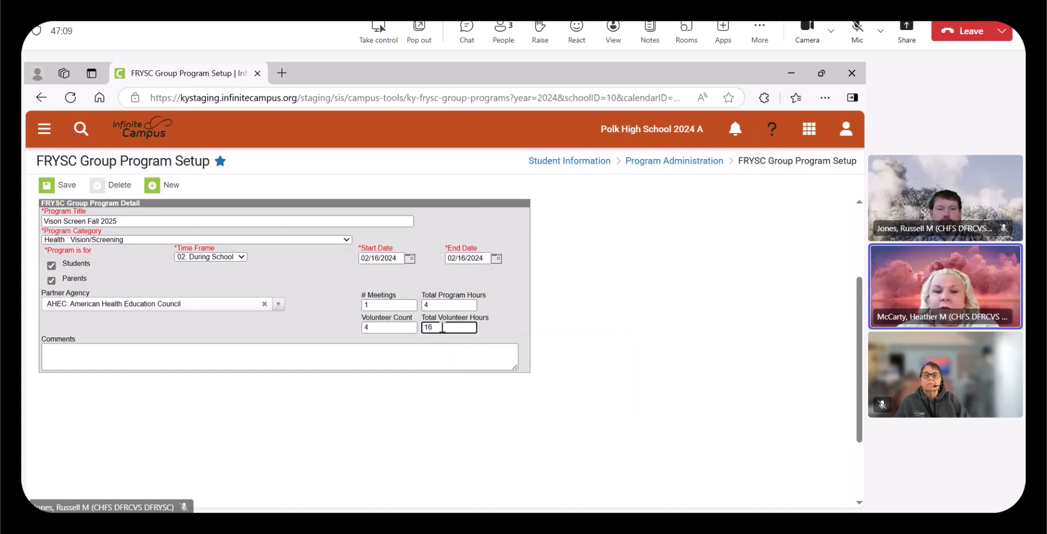
{"action": "left_click", "coordinate": [446, 359]}
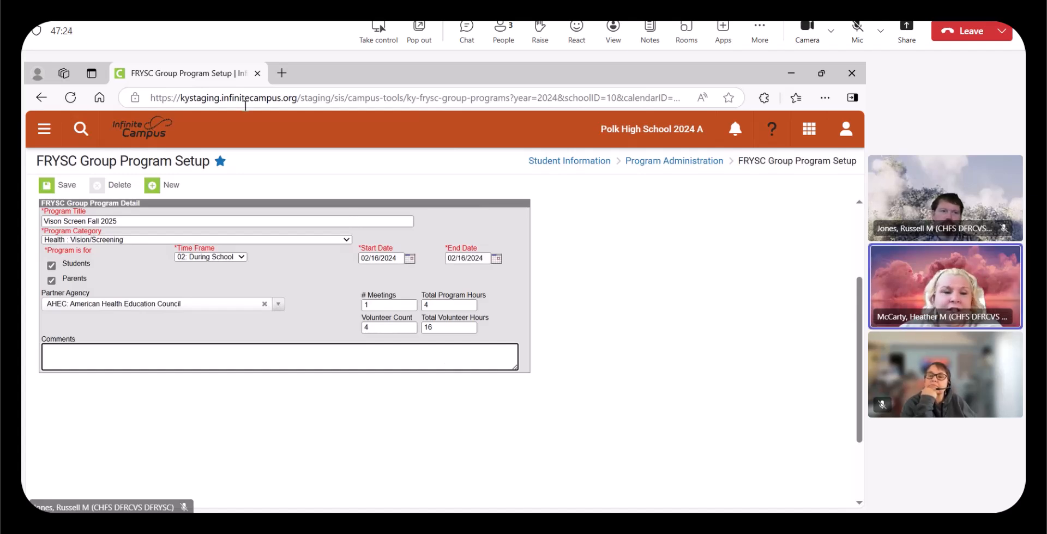
{"action": "left_click", "coordinate": [58, 187]}
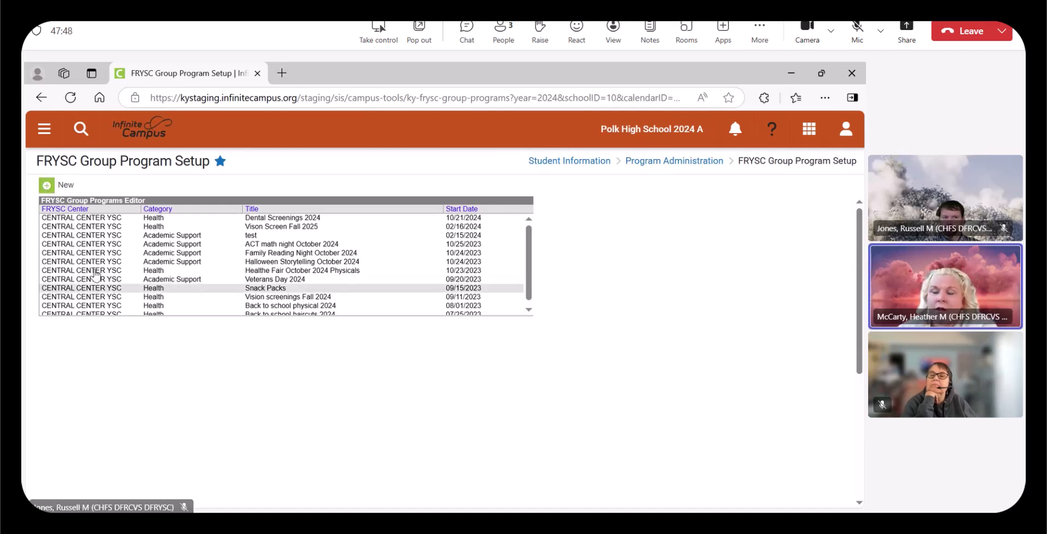
Open the FRYSC Group Program Participation Wizard and select the "Vison Screen Fall 2025" vision screening program for adding students
{"action": "left_click", "coordinate": [40, 133]}
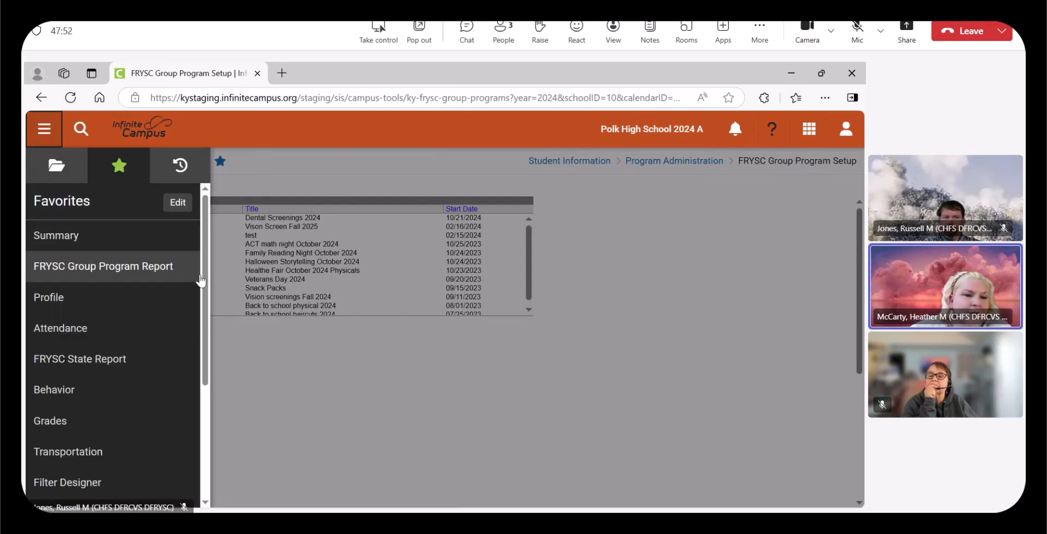
{"action": "left_click_drag", "start_coordinate": [204, 280], "coordinate": [238, 404]}
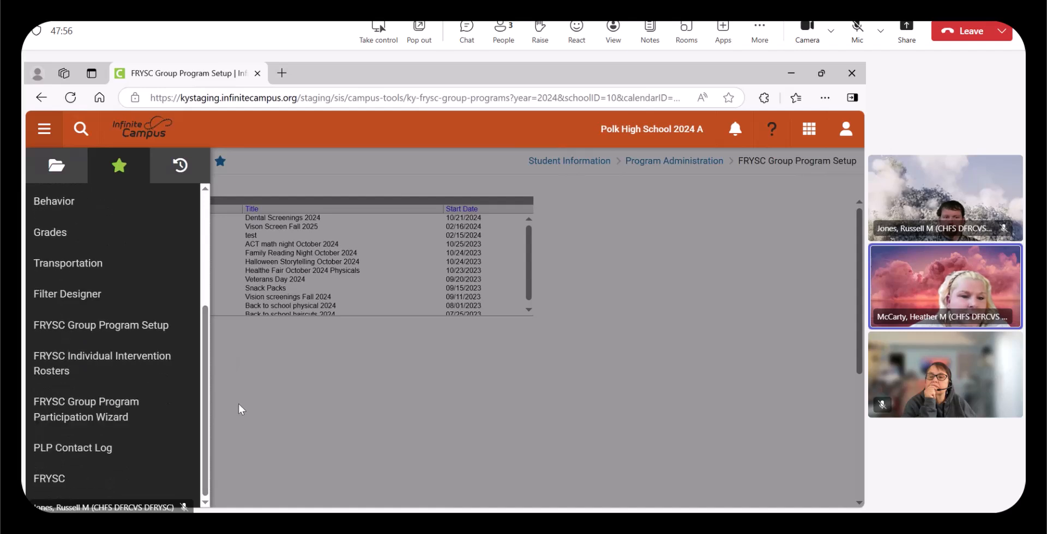
{"action": "left_click", "coordinate": [139, 424]}
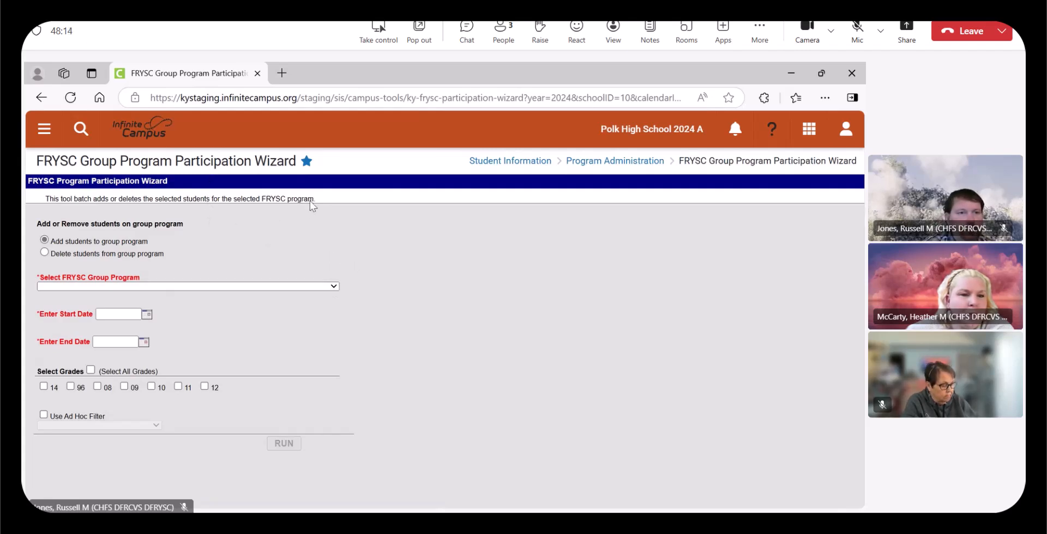
{"action": "key", "text": "Down"}
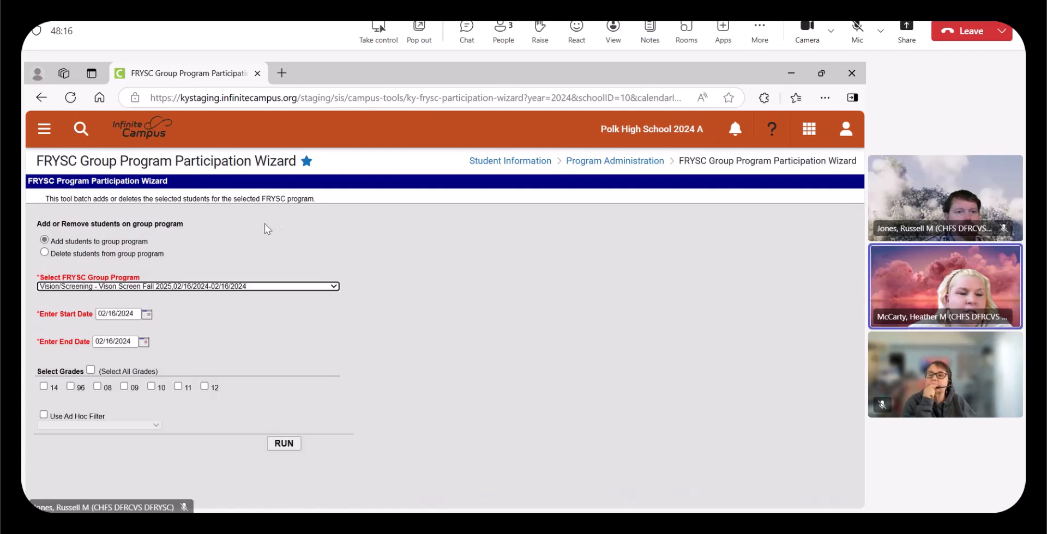
Limit the participation batch to grade 09, run it to add those students to the program, and dismiss the confirmation
{"action": "left_click", "coordinate": [91, 371]}
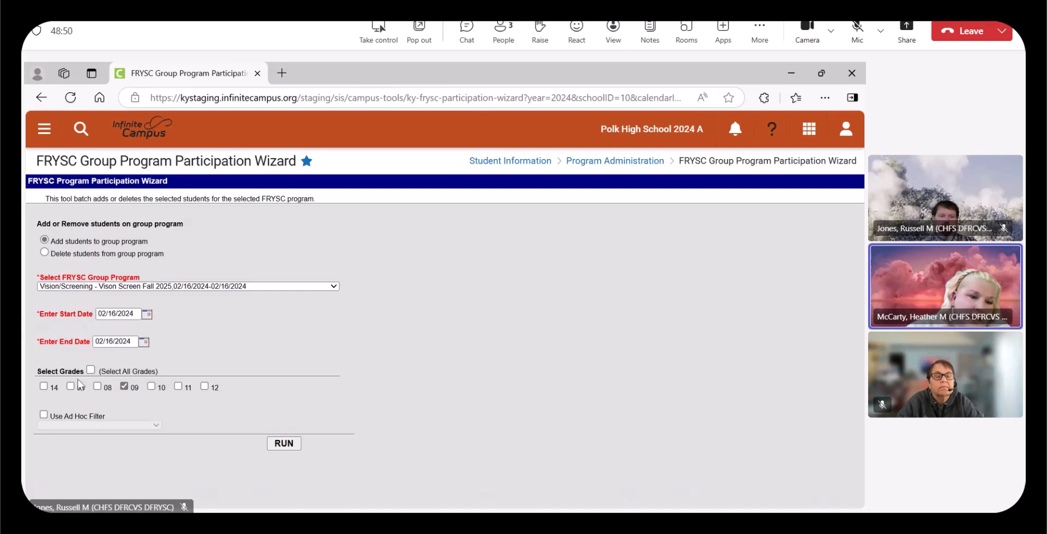
{"action": "left_click", "coordinate": [90, 370]}
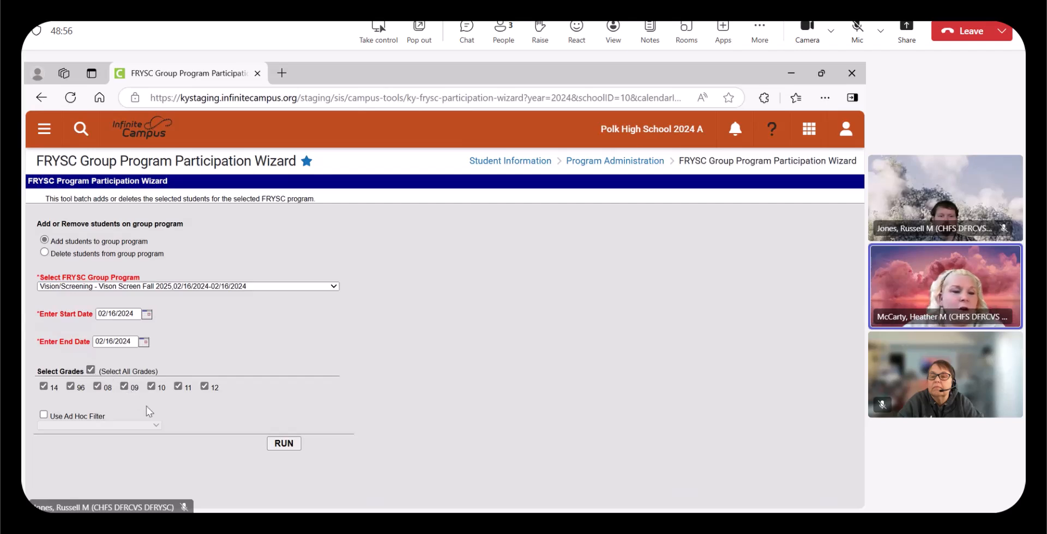
{"action": "left_click", "coordinate": [91, 370]}
{"action": "left_click", "coordinate": [124, 386]}
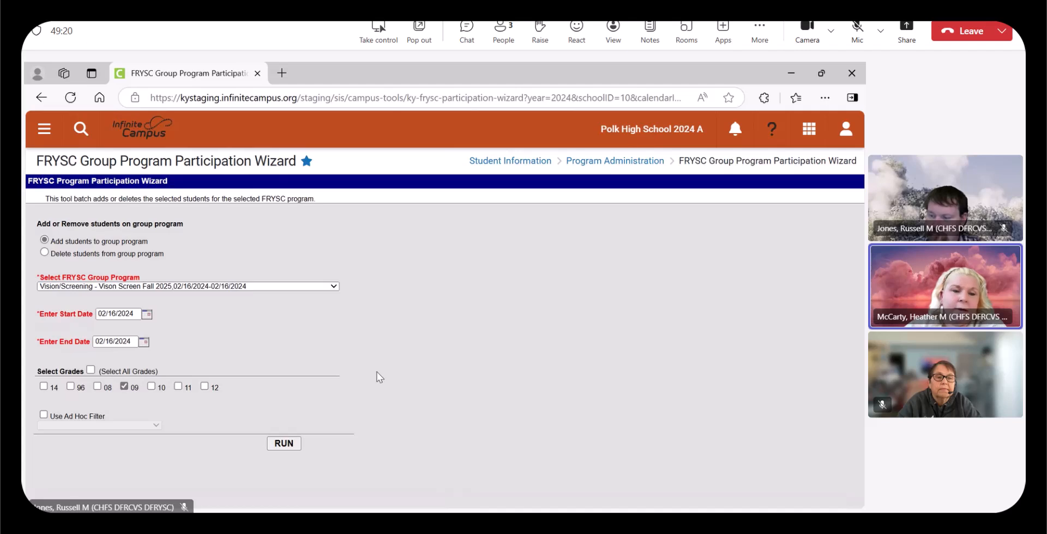
{"action": "left_click", "coordinate": [284, 444]}
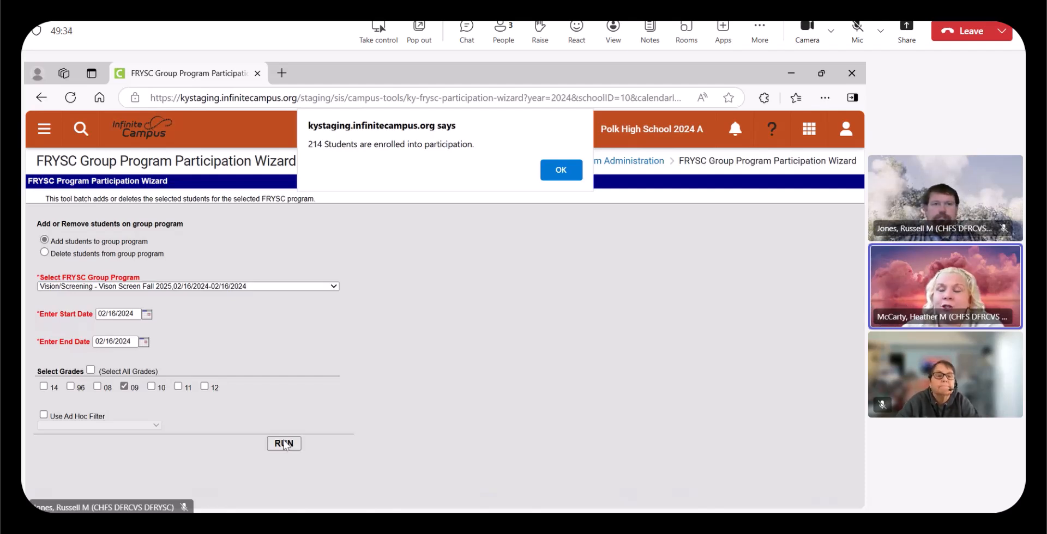
{"action": "left_click", "coordinate": [567, 173]}
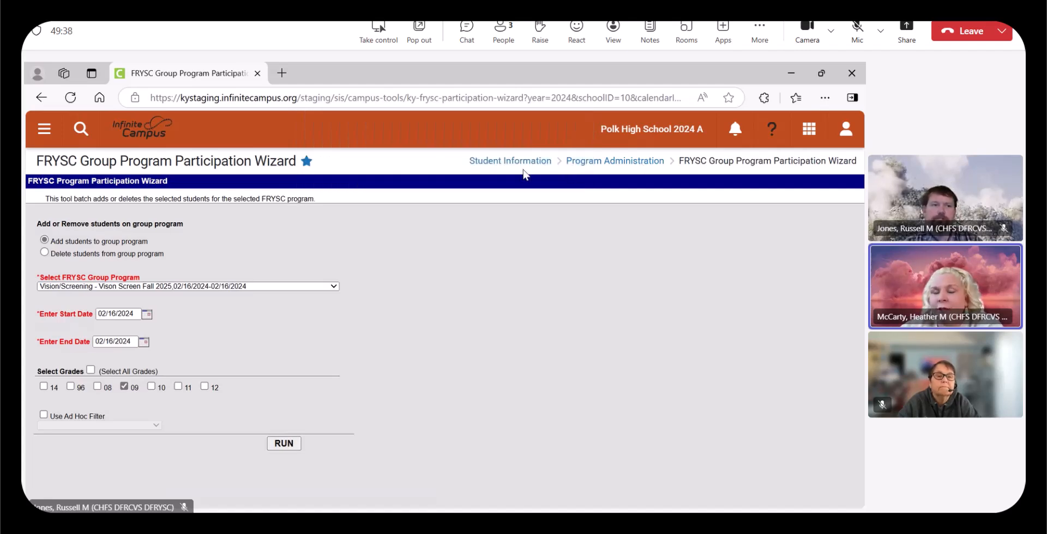
Switch the search type to Student and search for students with "a"
{"action": "left_click", "coordinate": [80, 128]}
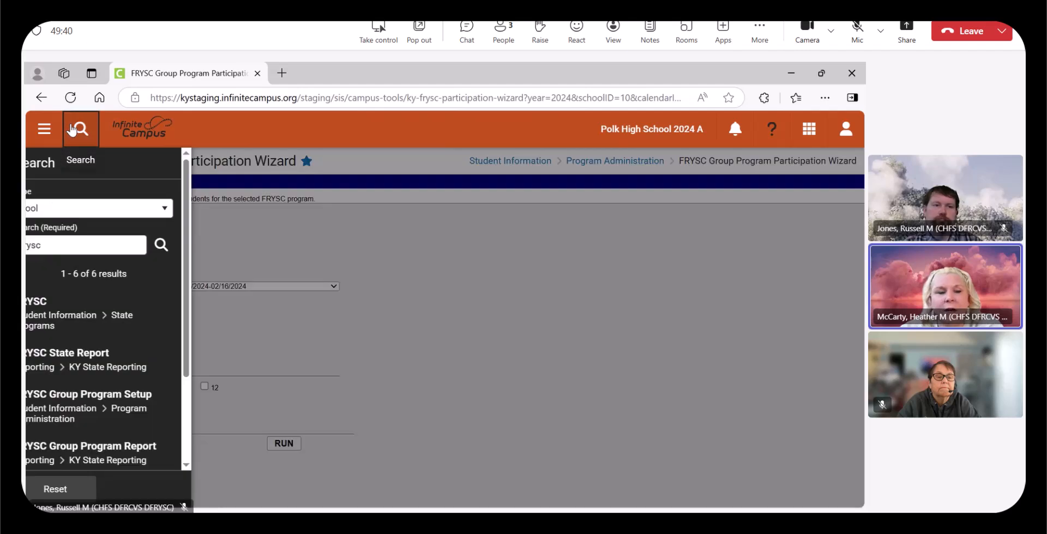
{"action": "left_click", "coordinate": [94, 210]}
{"action": "left_click", "coordinate": [76, 326]}
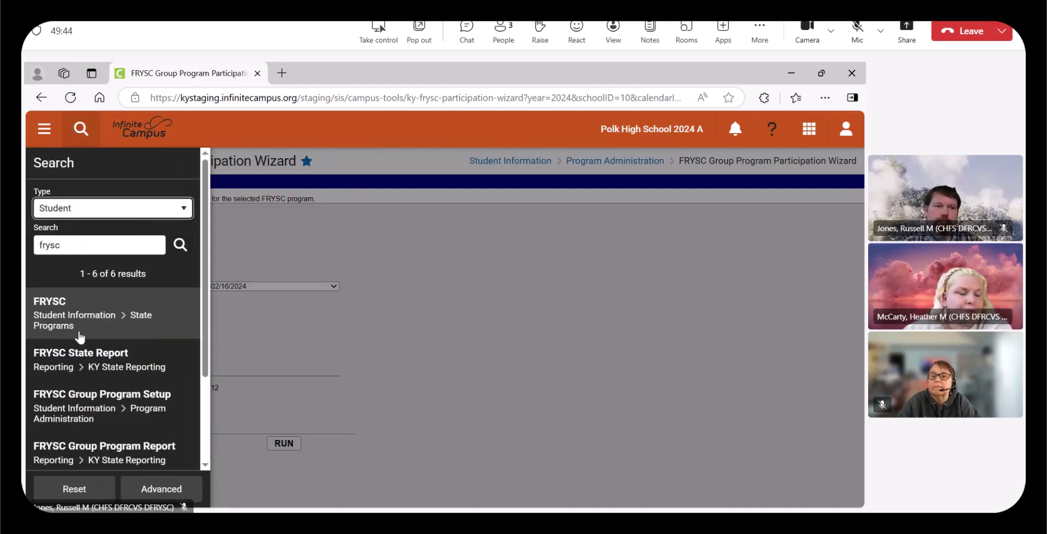
{"action": "left_click", "coordinate": [100, 243]}
{"action": "left_click_drag", "start_coordinate": [77, 244], "coordinate": [25, 243]}
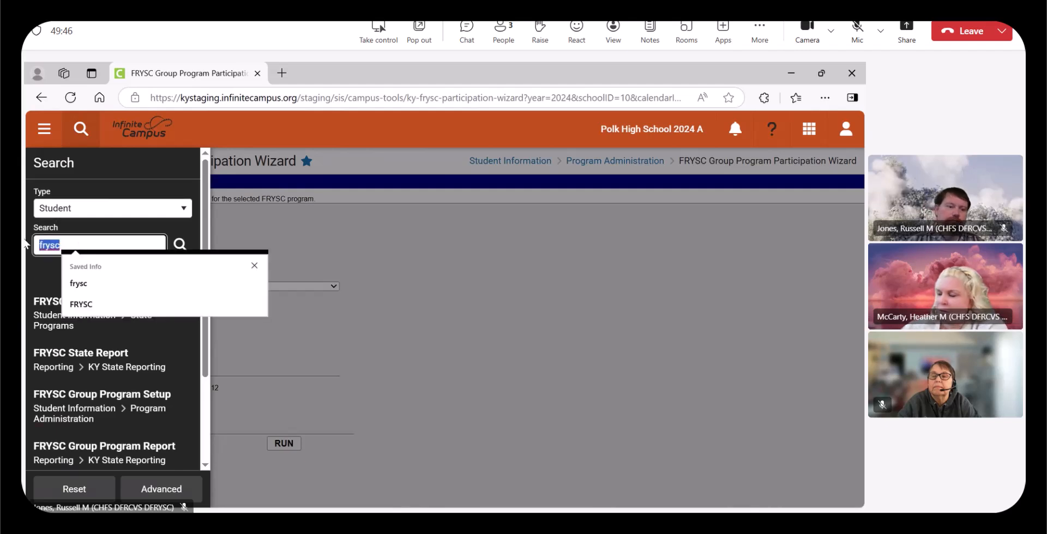
{"action": "type", "text": "a"}
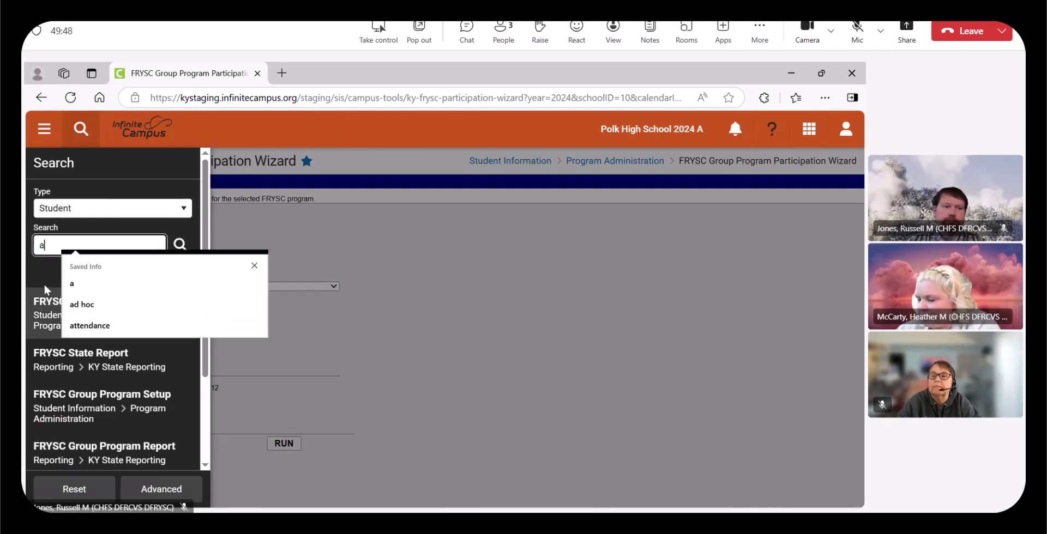
{"action": "left_click", "coordinate": [71, 284]}
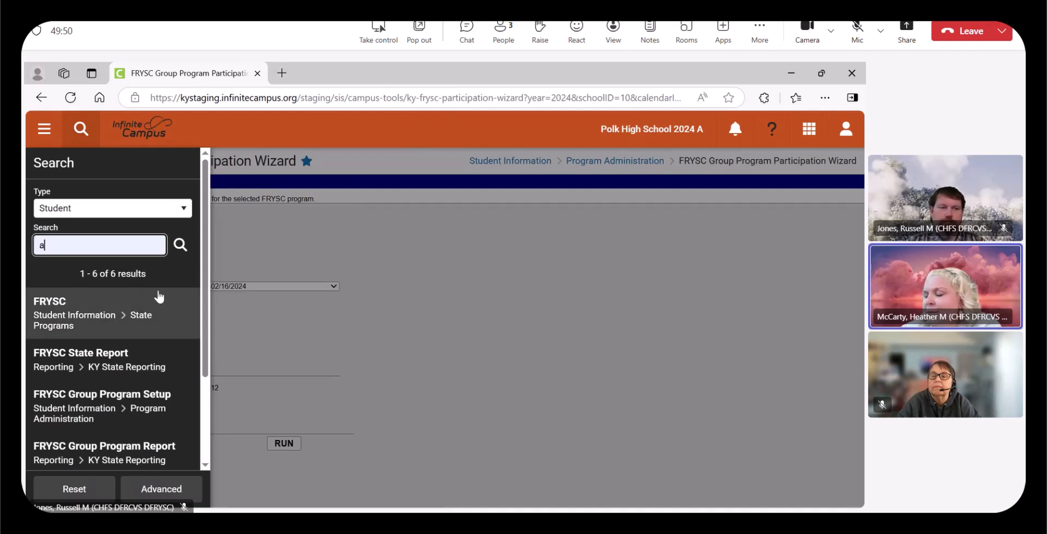
{"action": "left_click", "coordinate": [180, 244]}
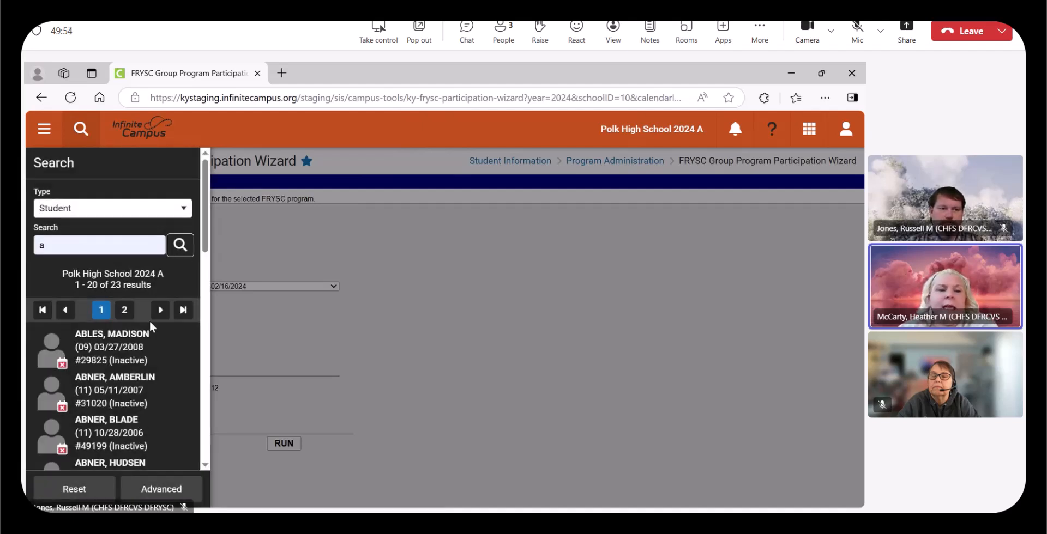
Open the first listed student's FRYSC record and expand the Polk High School 2024 A entry under Group Programs
{"action": "left_click", "coordinate": [121, 353]}
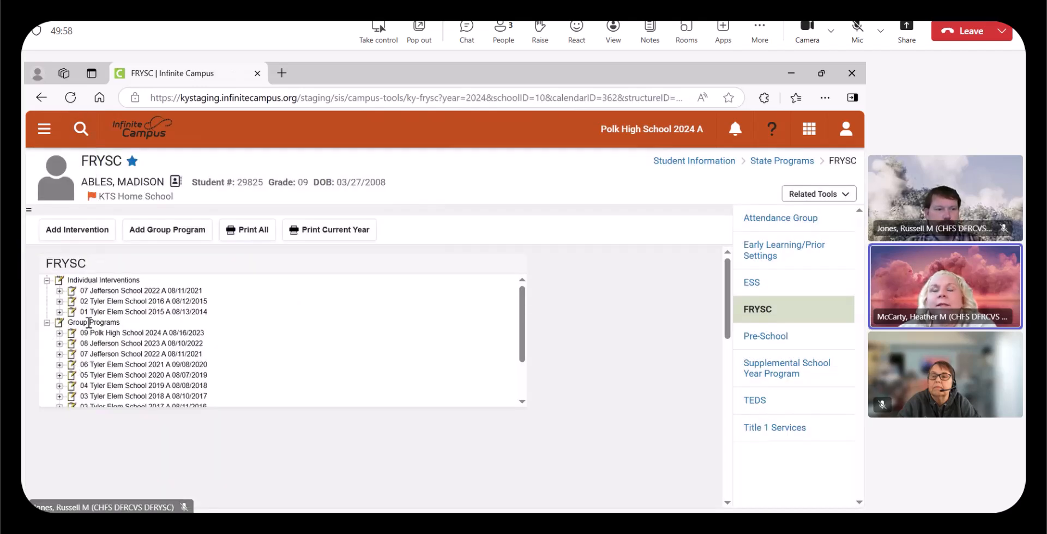
{"action": "left_click", "coordinate": [60, 333]}
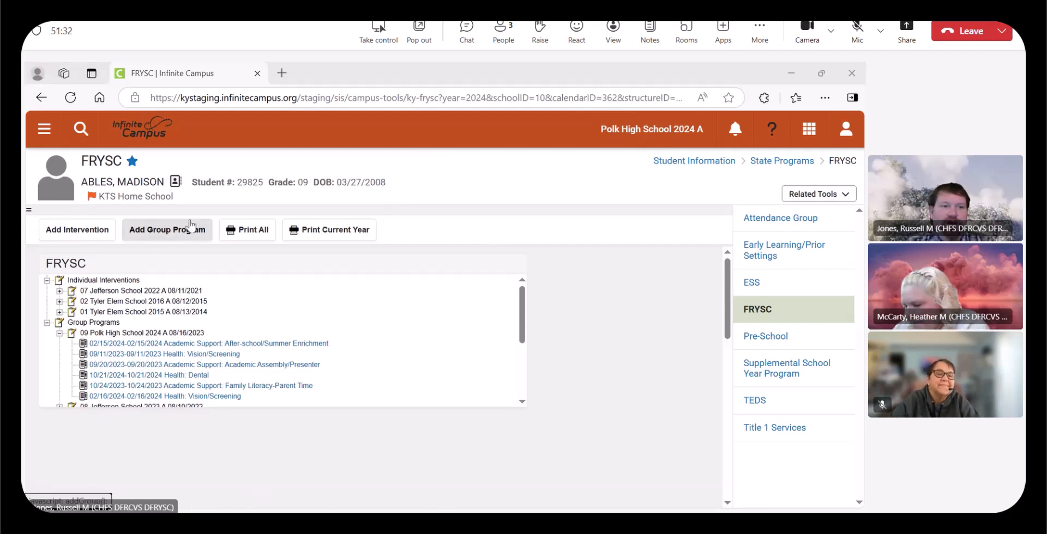
Open the Filter Designer and create a new filter using the Selection Editor type with Student data
{"action": "left_click", "coordinate": [46, 130]}
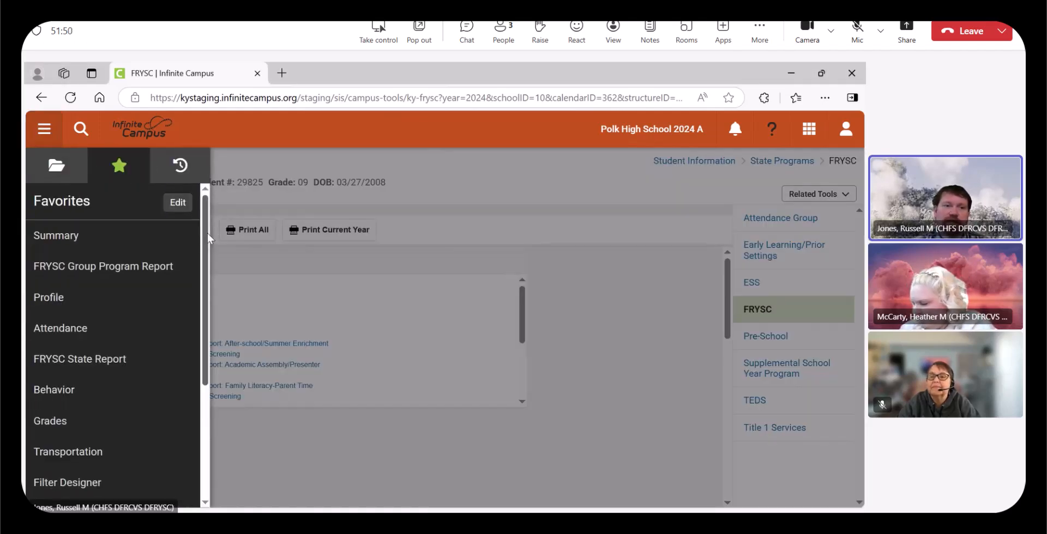
{"action": "left_click_drag", "start_coordinate": [207, 233], "coordinate": [206, 303]}
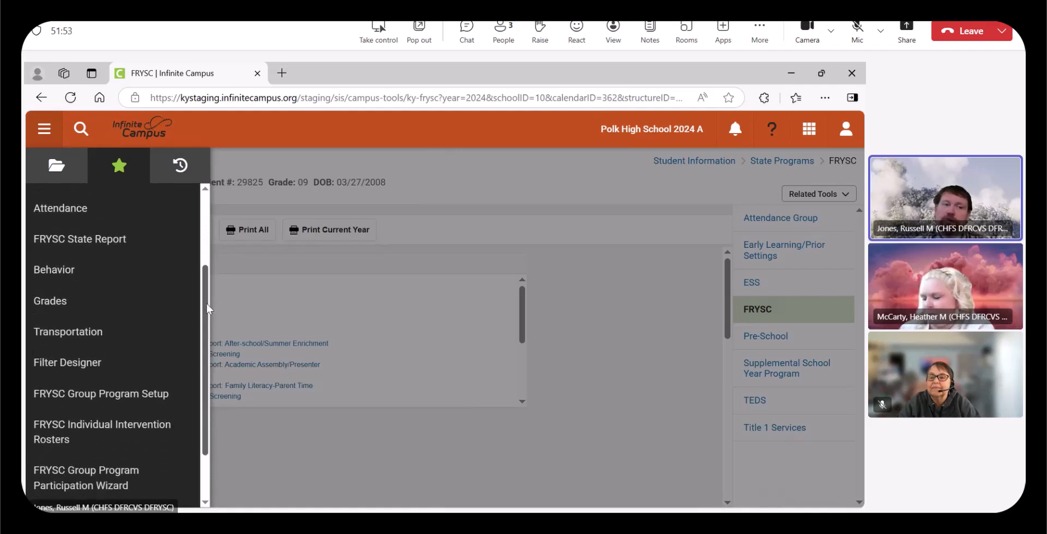
{"action": "left_click", "coordinate": [112, 371]}
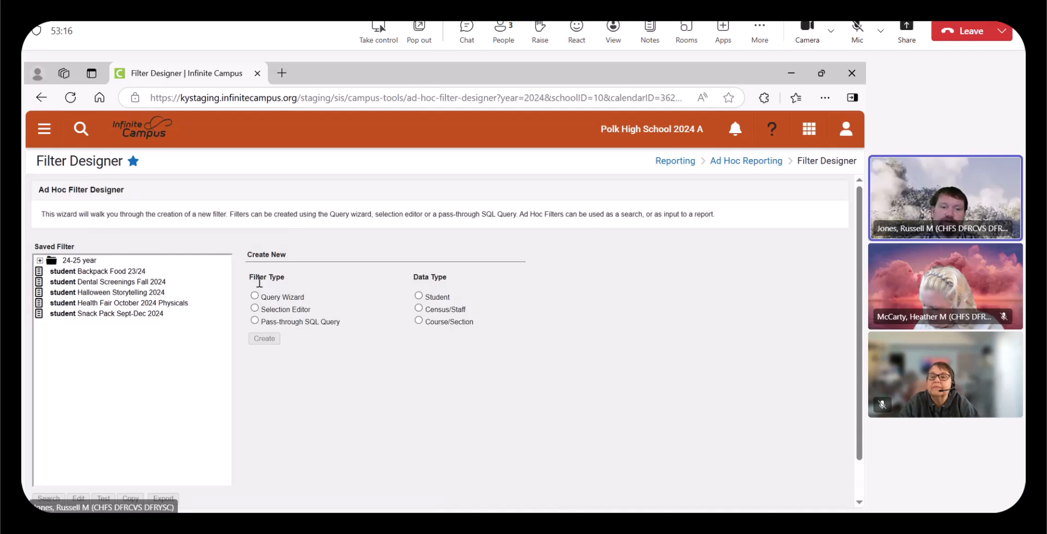
{"action": "left_click", "coordinate": [255, 309]}
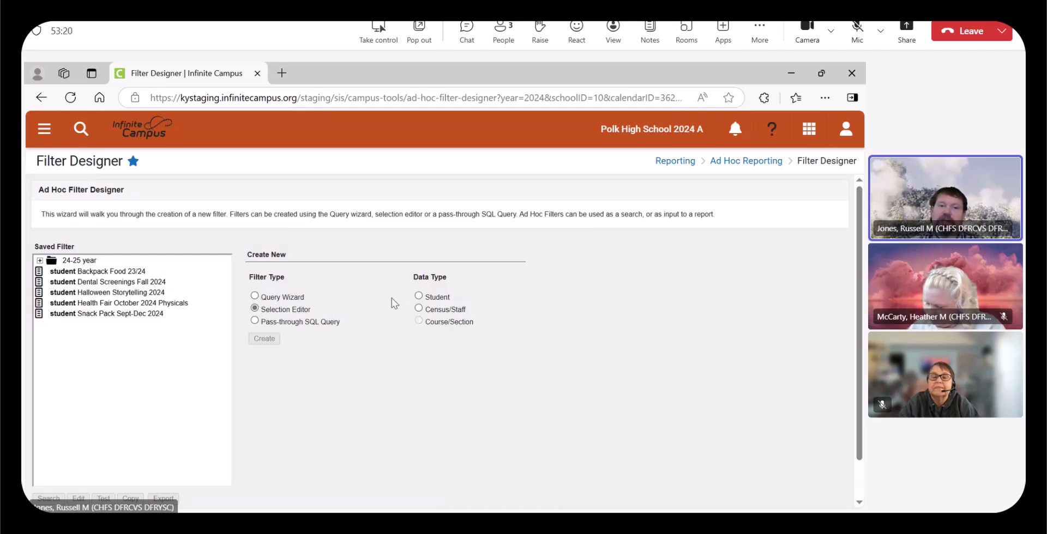
{"action": "right_click", "coordinate": [419, 298]}
{"action": "left_click", "coordinate": [419, 298]}
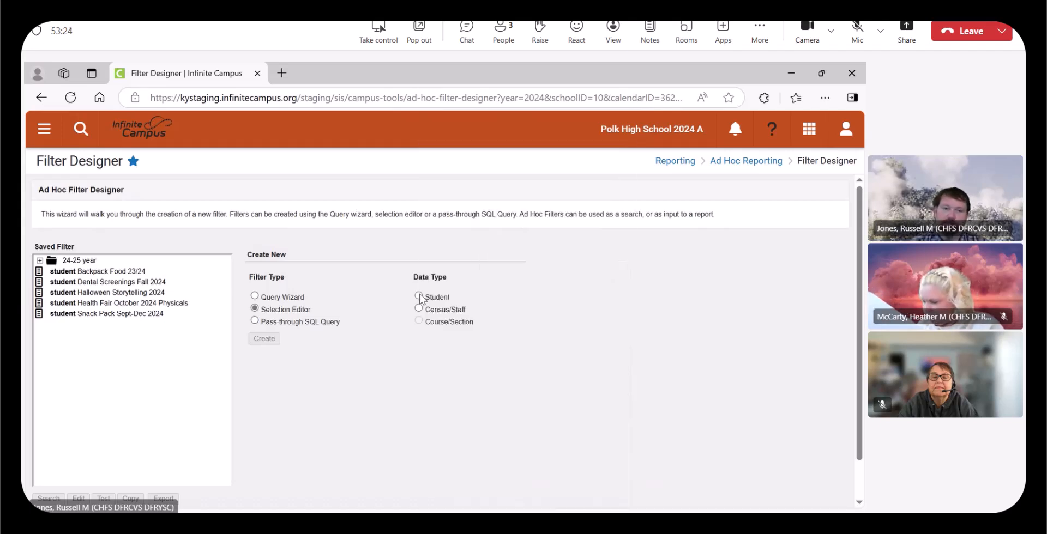
{"action": "left_click", "coordinate": [419, 298]}
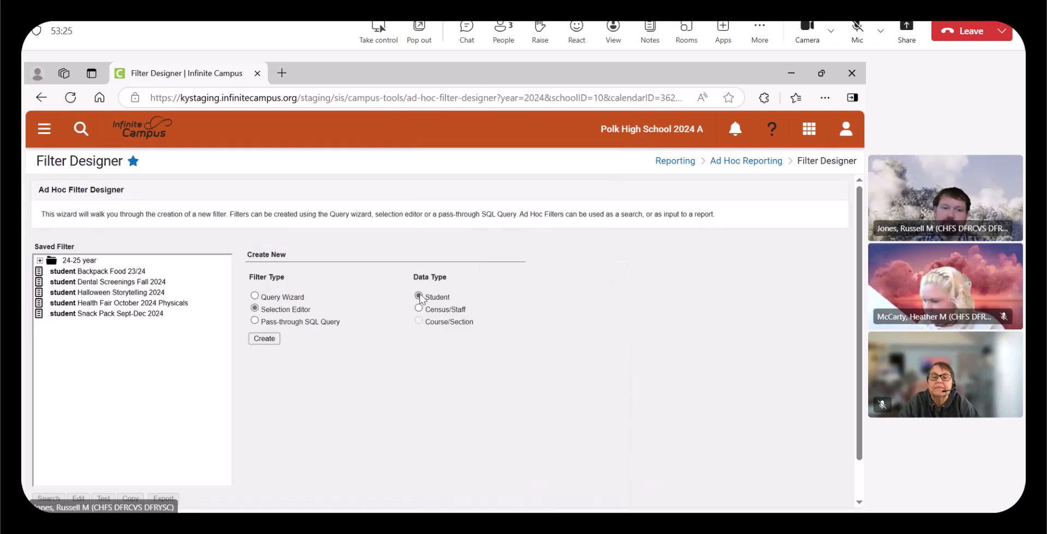
{"action": "left_click", "coordinate": [259, 340]}
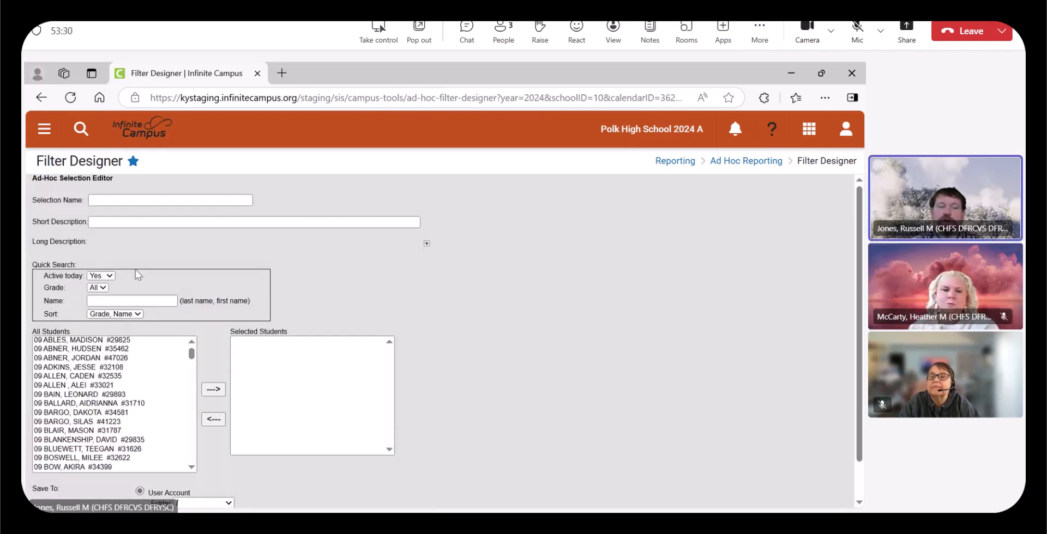
Name the new ad hoc selection "Backpack Club (weekend food)"
{"action": "left_click", "coordinate": [114, 200]}
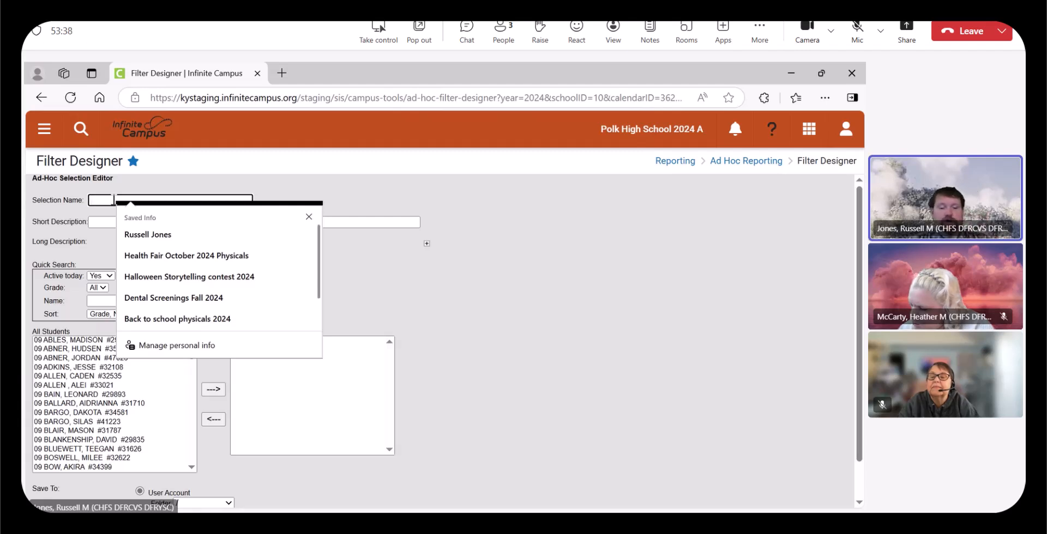
{"action": "type", "text": "Ba"}
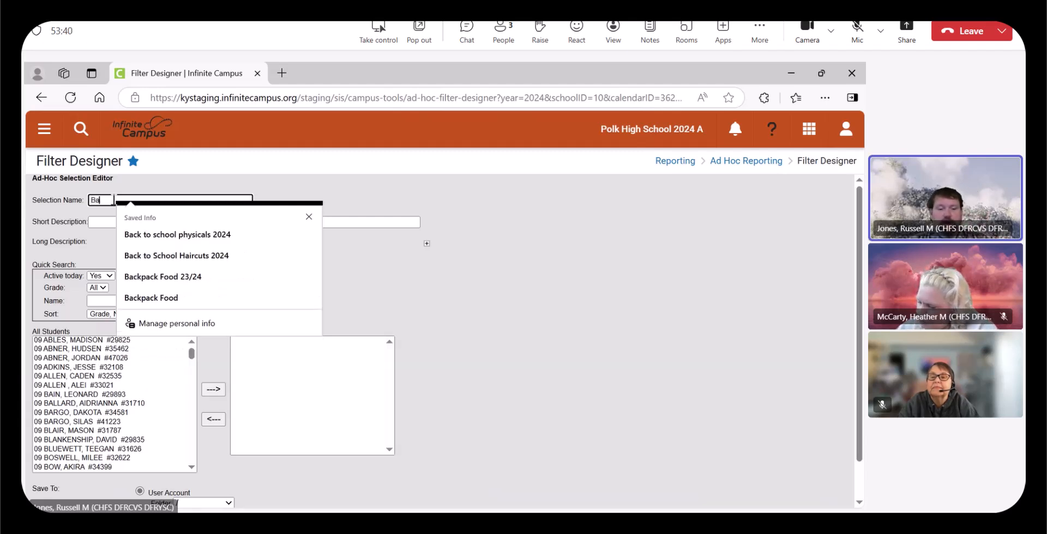
{"action": "type", "text": "ckpack"}
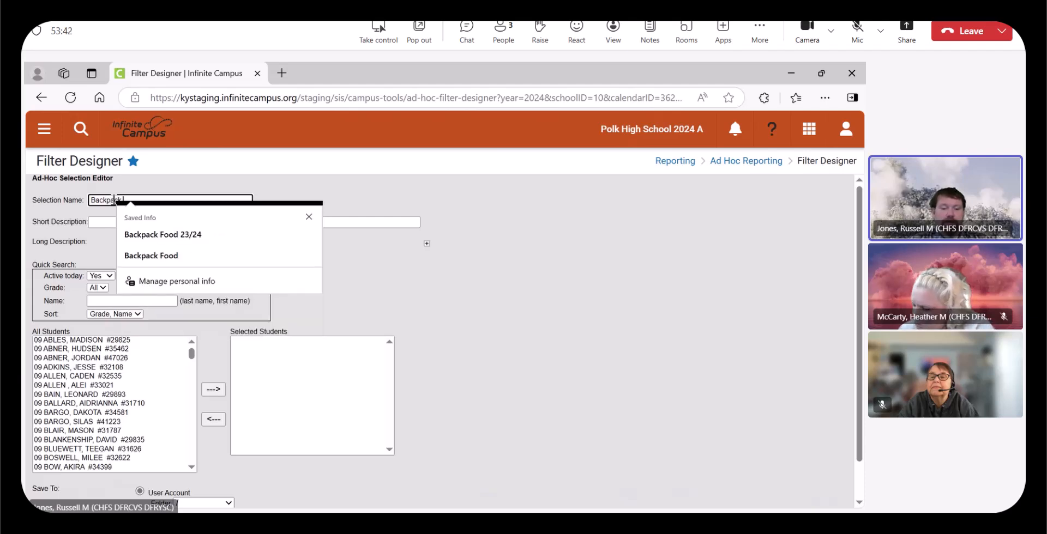
{"action": "type", "text": " Club ("}
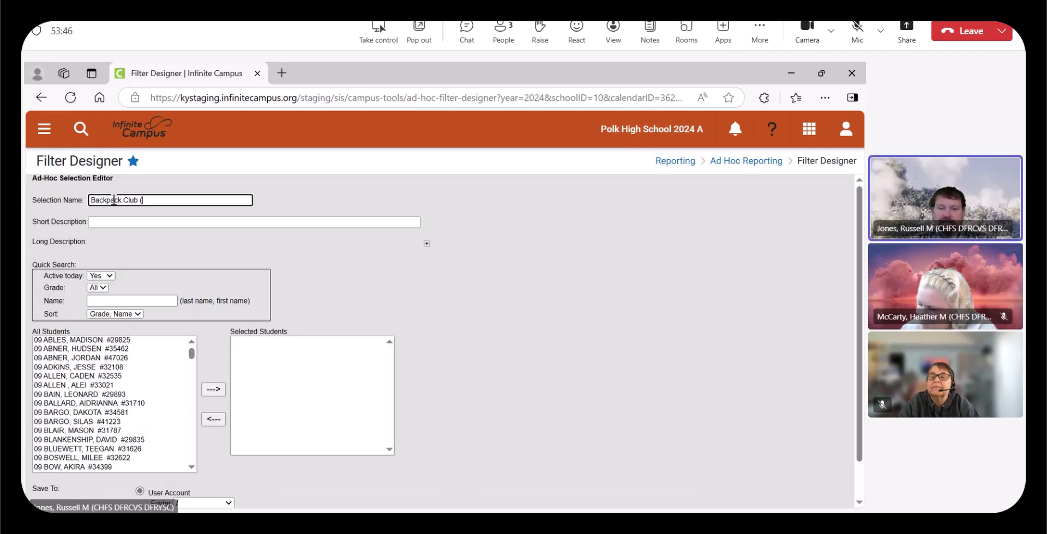
{"action": "key", "text": "BackSpace"}
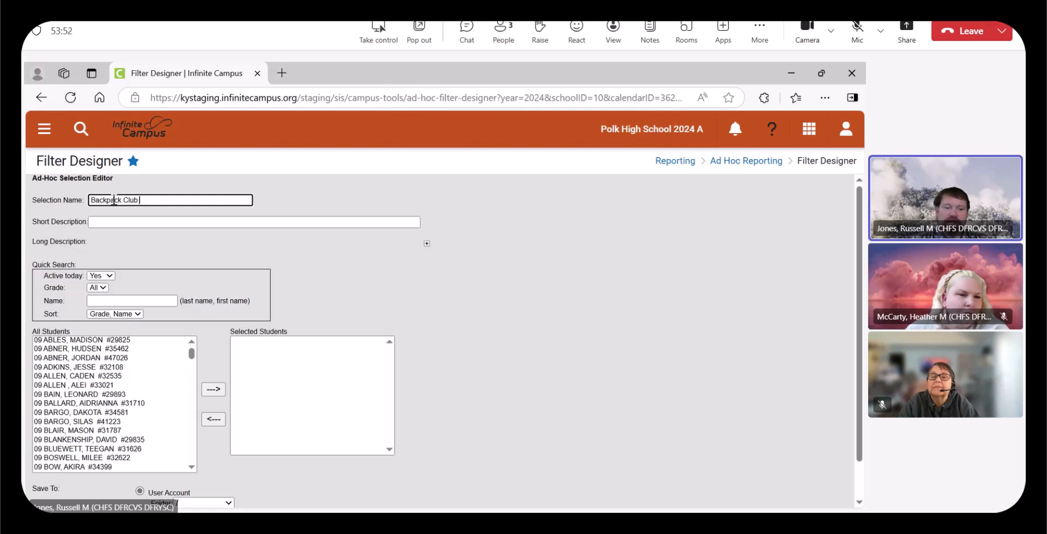
{"action": "type", "text": "(weeke"}
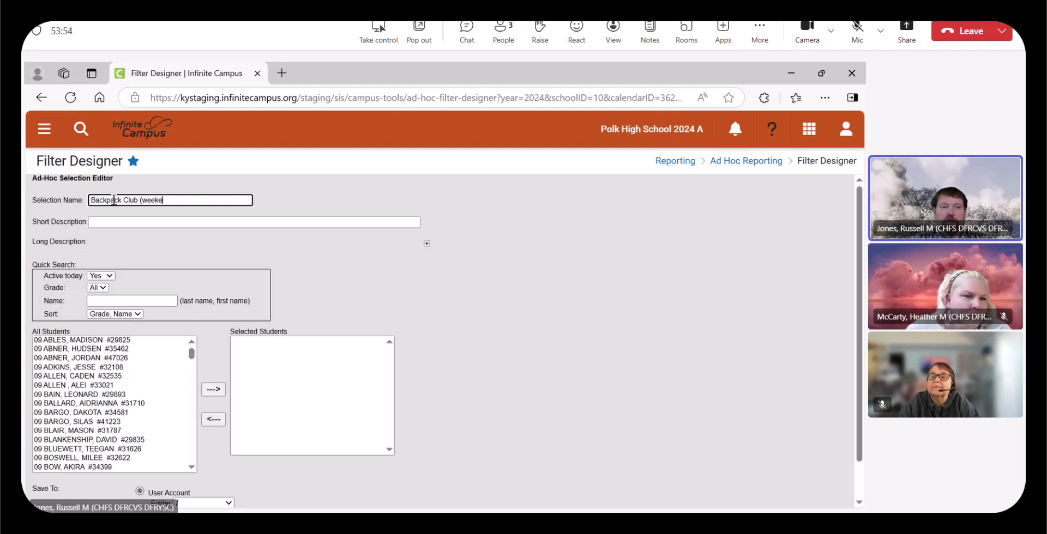
{"action": "type", "text": "nd"}
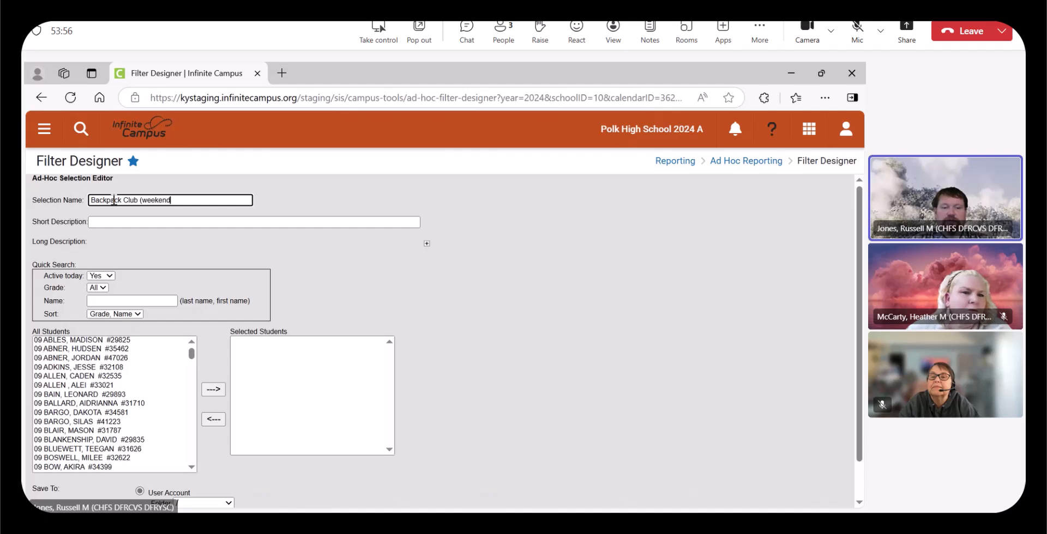
{"action": "type", "text": "nd food)"}
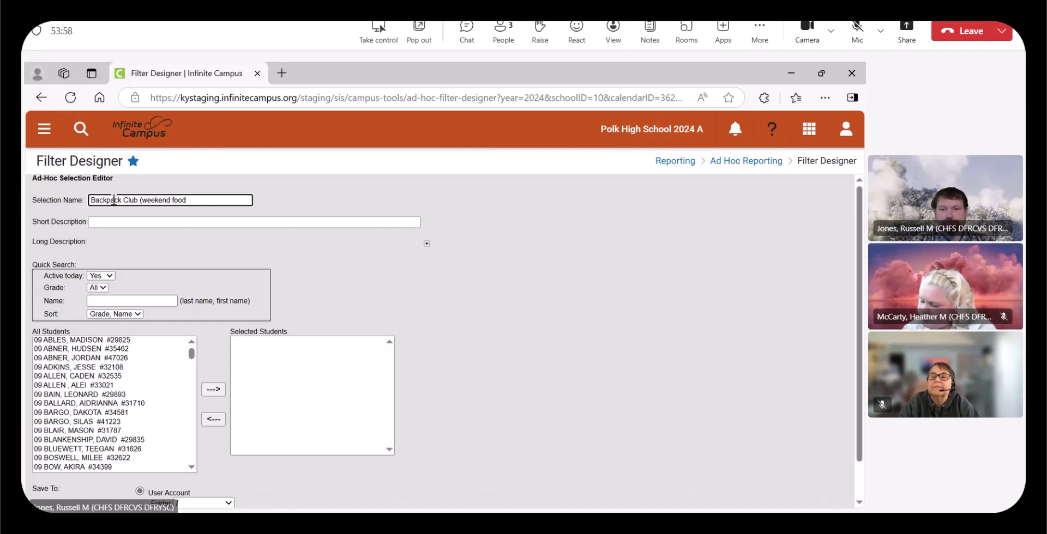
Enter the short description "Food given to student who are in need of food while school is not in session."
{"action": "left_click", "coordinate": [102, 219]}
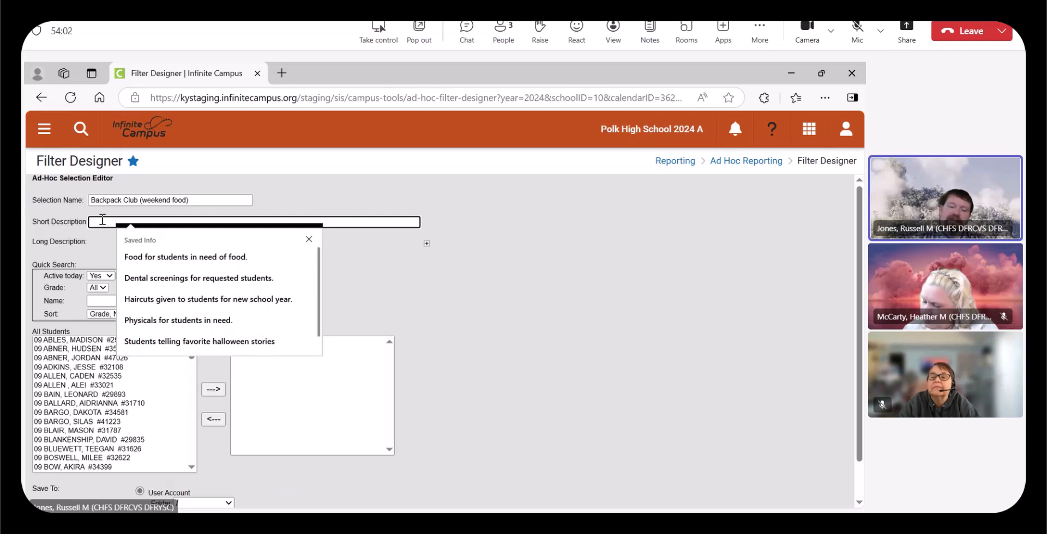
{"action": "type", "text": "F"}
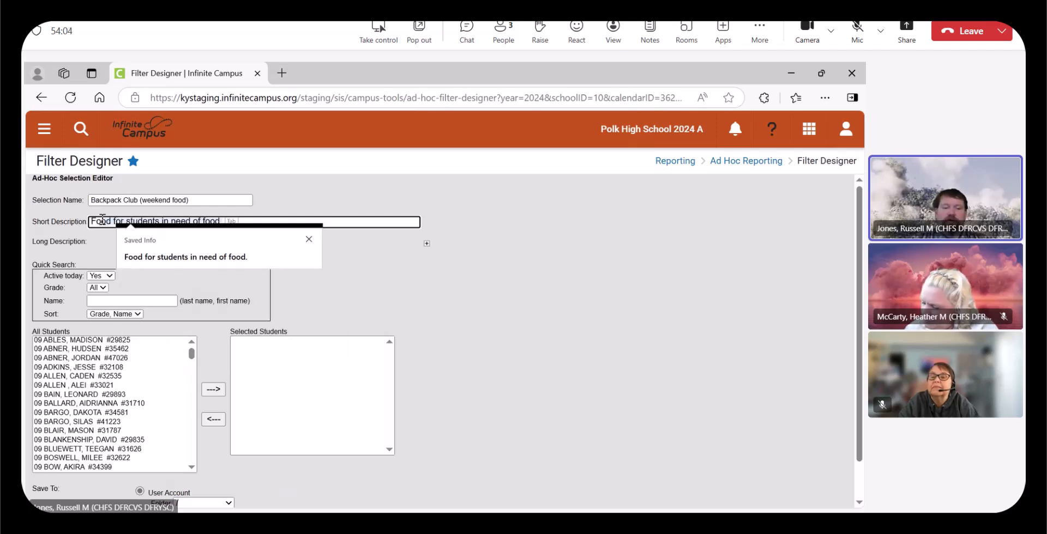
{"action": "type", "text": "ood given"}
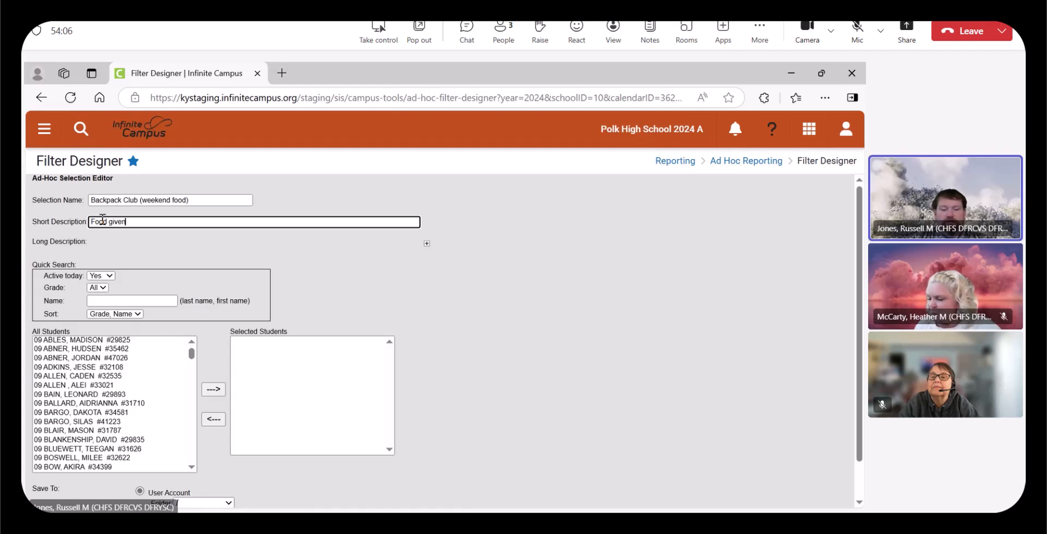
{"action": "type", "text": " to"}
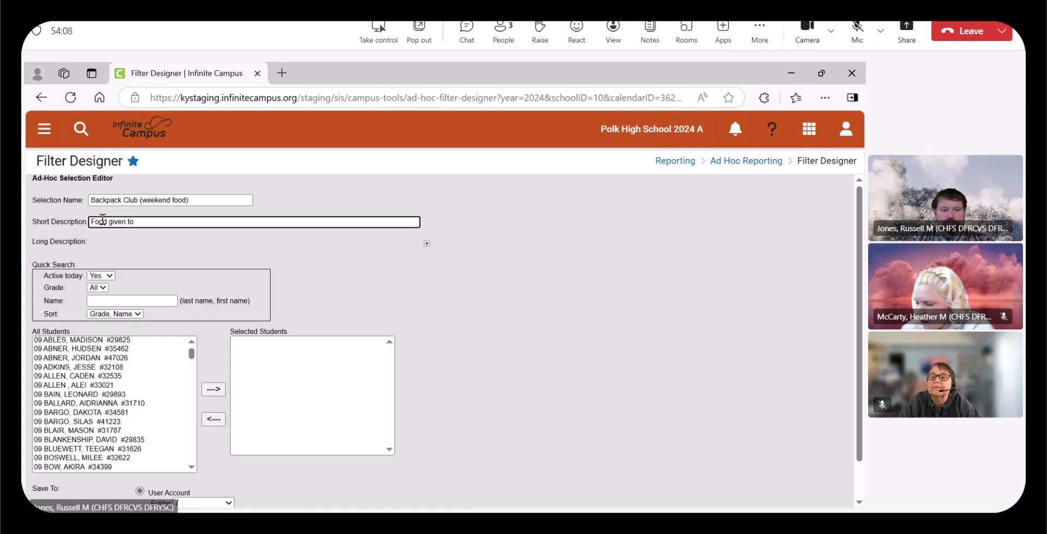
{"action": "type", "text": " studen"}
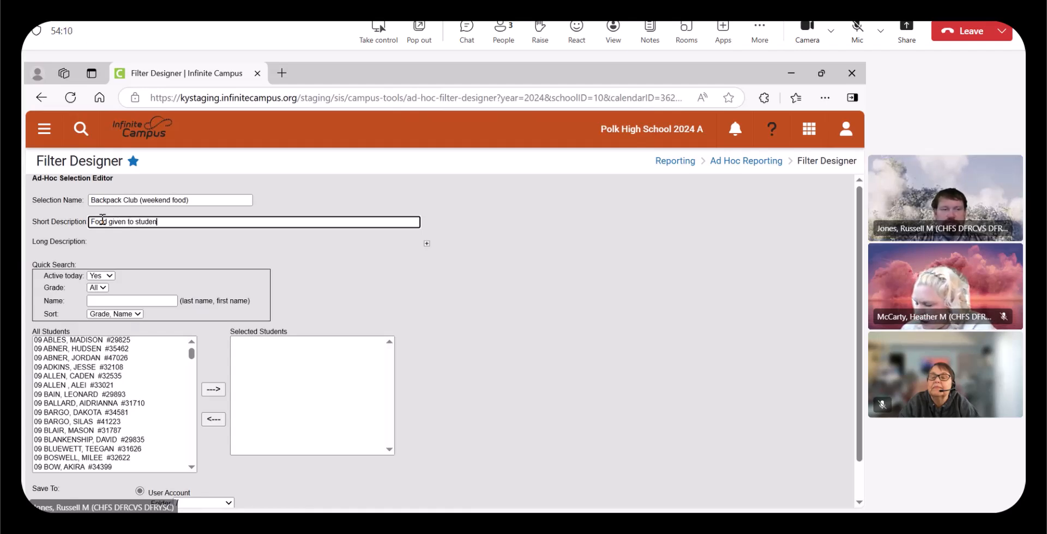
{"action": "type", "text": "t wh"}
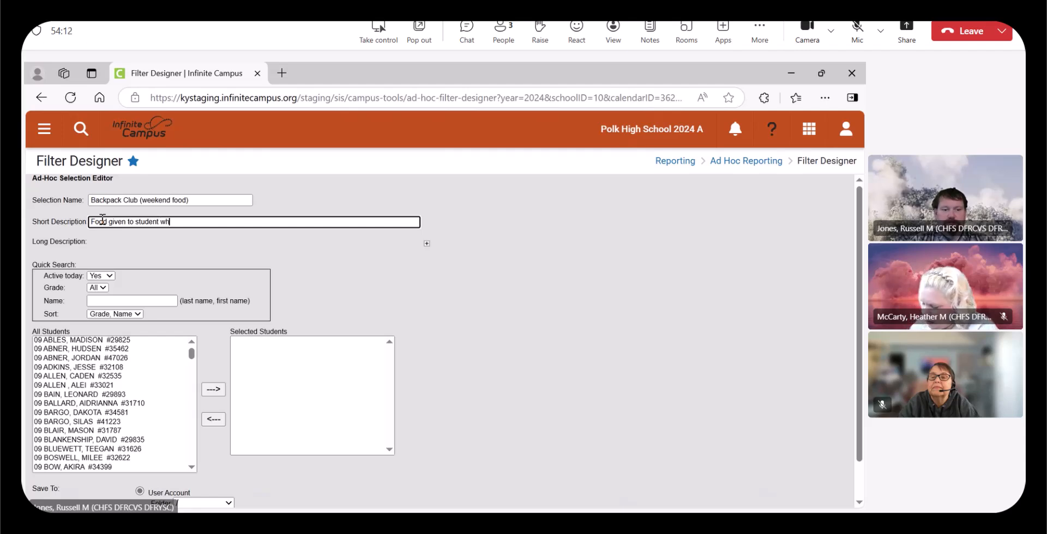
{"action": "type", "text": "o are in nee"}
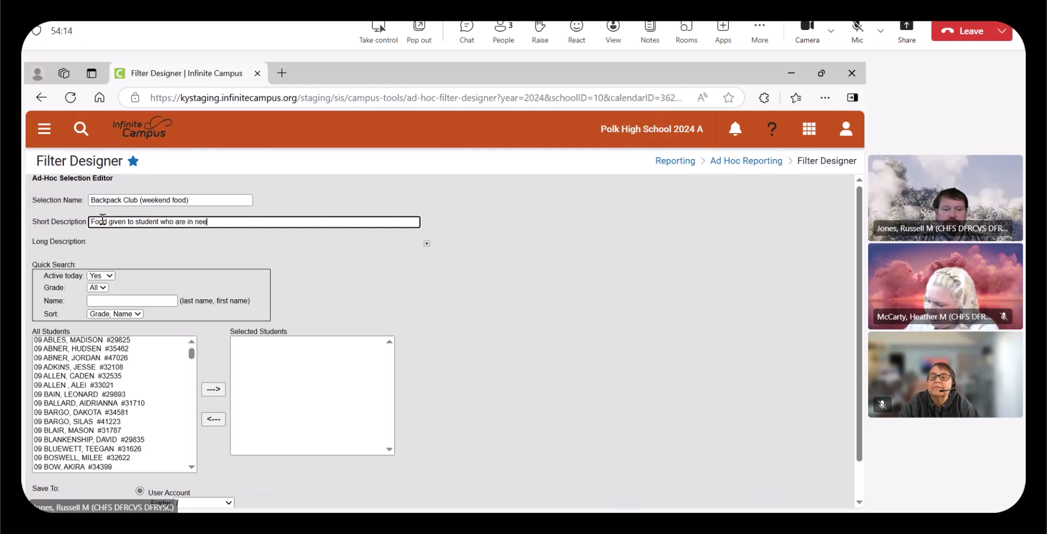
{"action": "type", "text": "d of foo"}
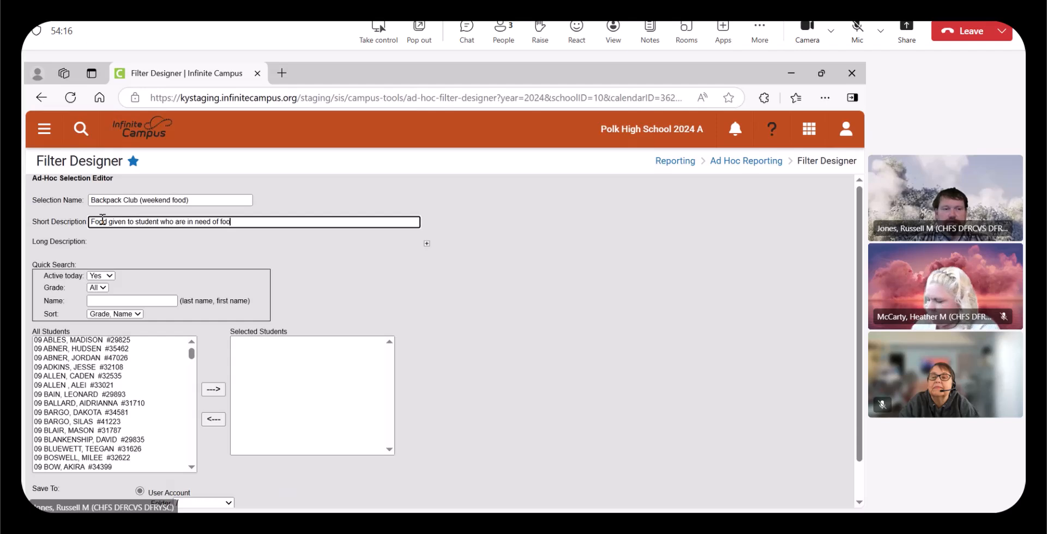
{"action": "type", "text": "d while "}
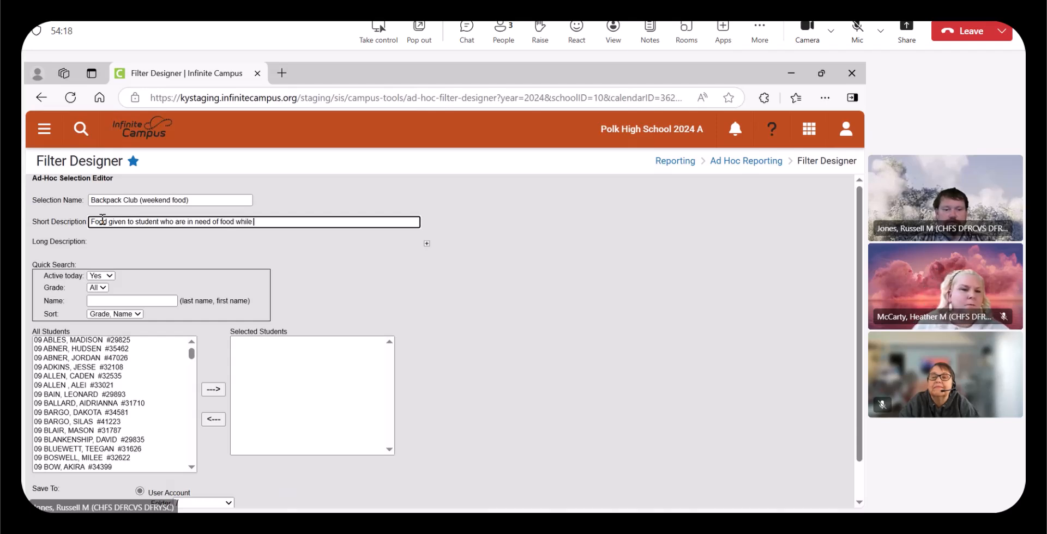
{"action": "type", "text": "school"}
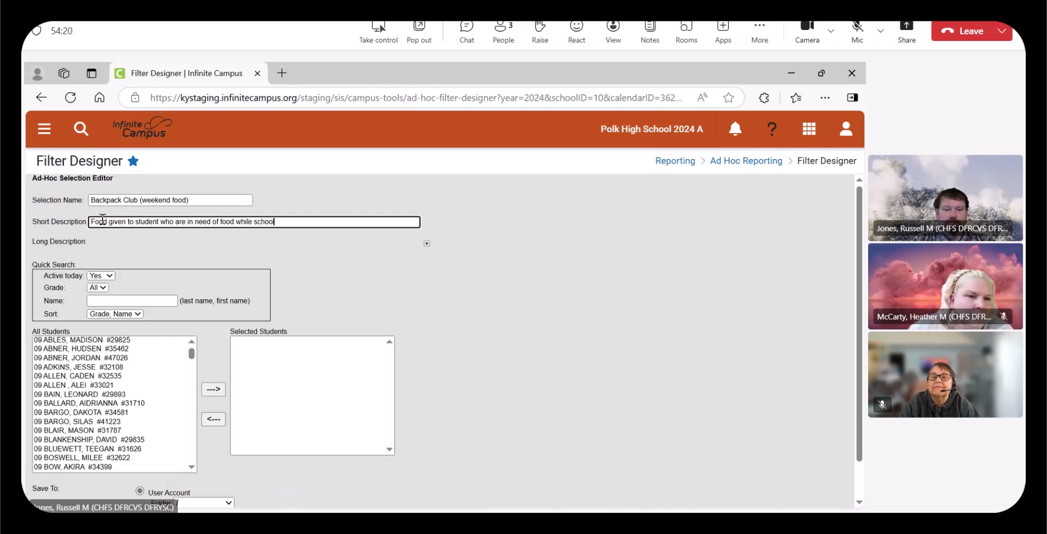
{"action": "type", "text": " is not in"}
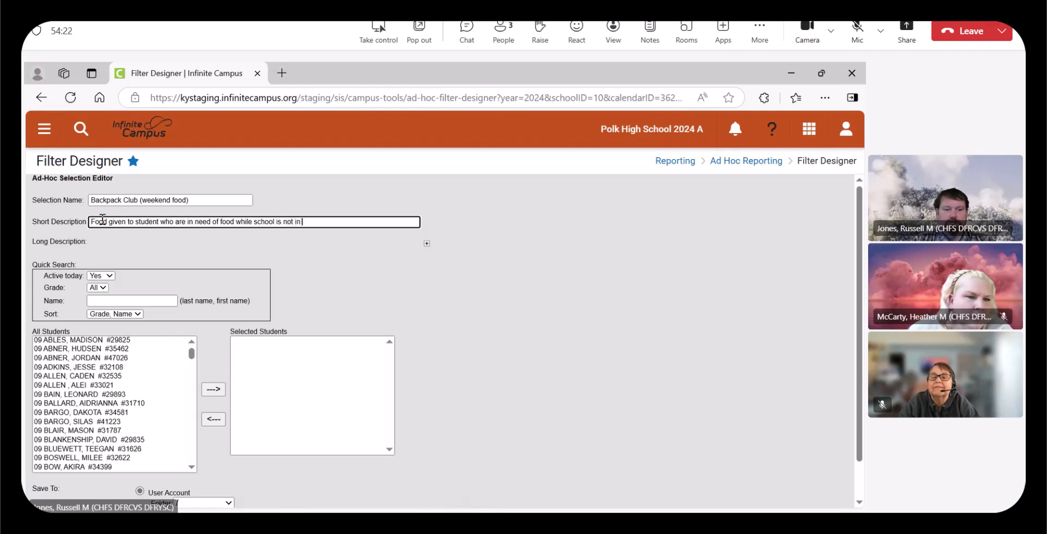
{"action": "type", "text": " session."}
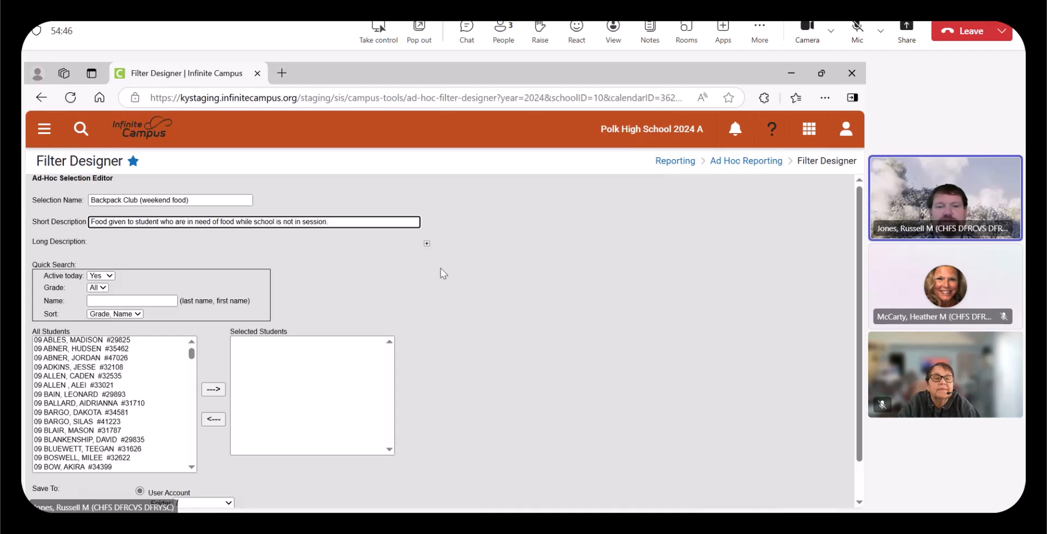
{"action": "left_click", "coordinate": [426, 243]}
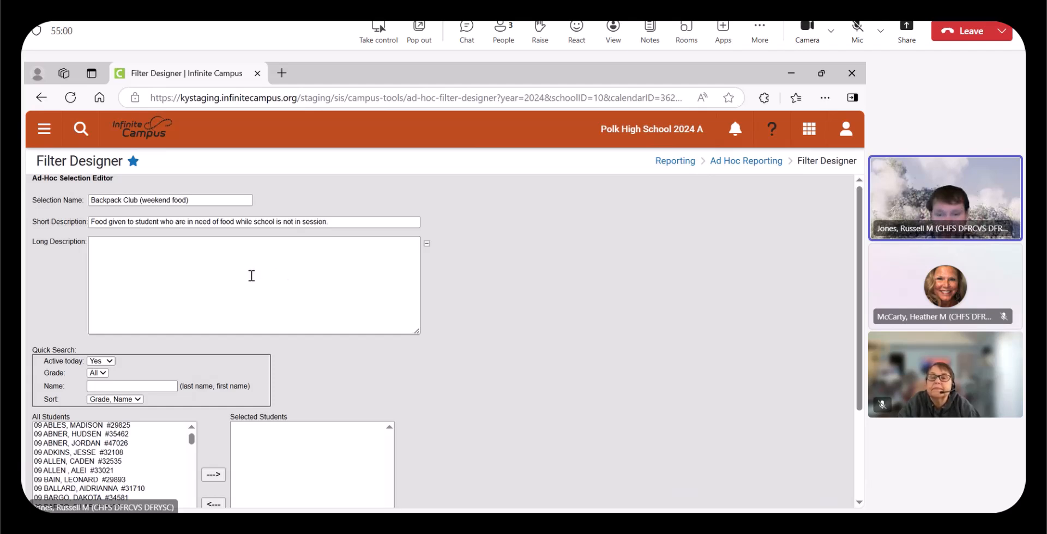
{"action": "left_click", "coordinate": [427, 244]}
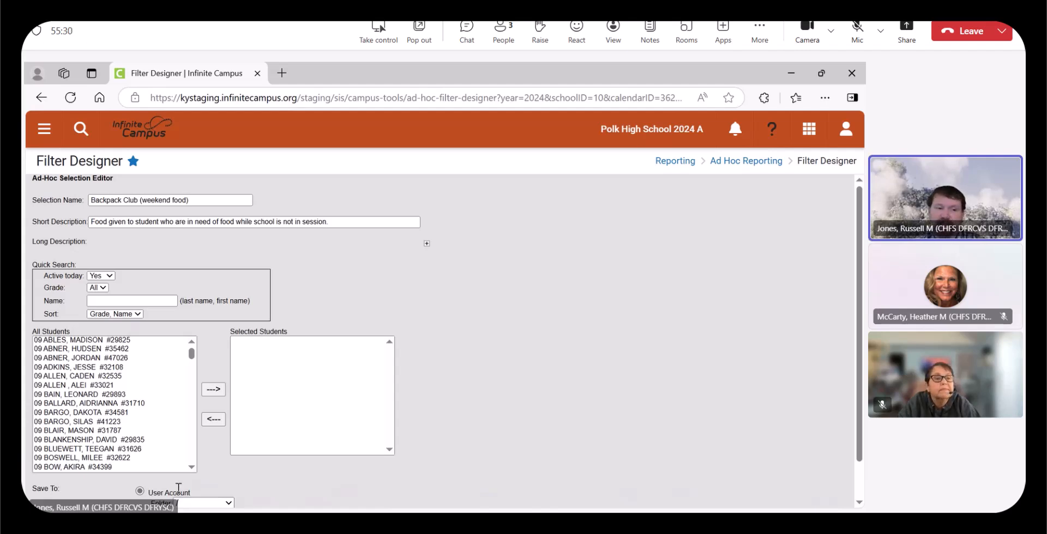
Add the first listed grade 09 student to the selected students and rename the selection "Backpack Club (weekend food) 2025"
{"action": "left_click", "coordinate": [81, 342]}
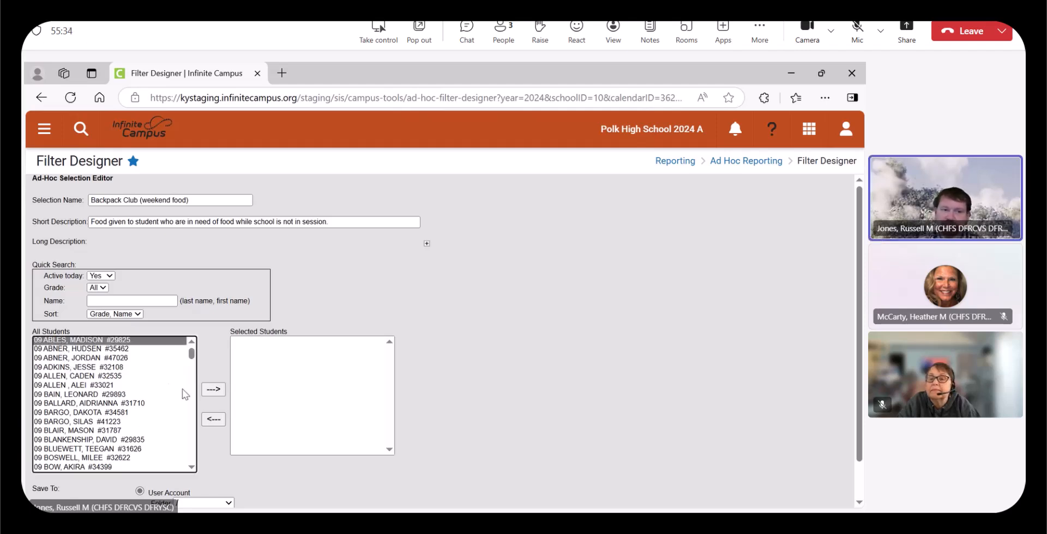
{"action": "left_click", "coordinate": [214, 390]}
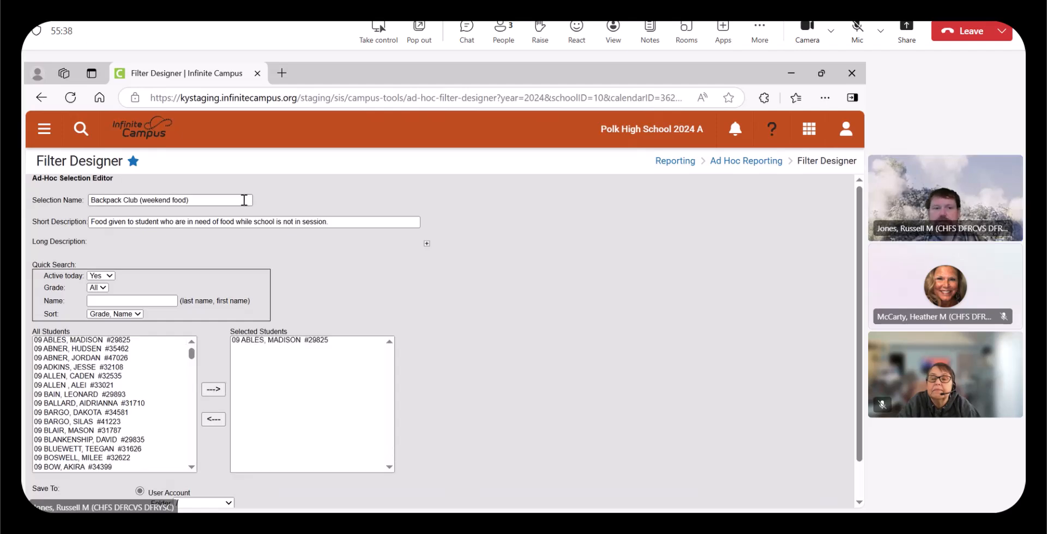
{"action": "left_click", "coordinate": [206, 197]}
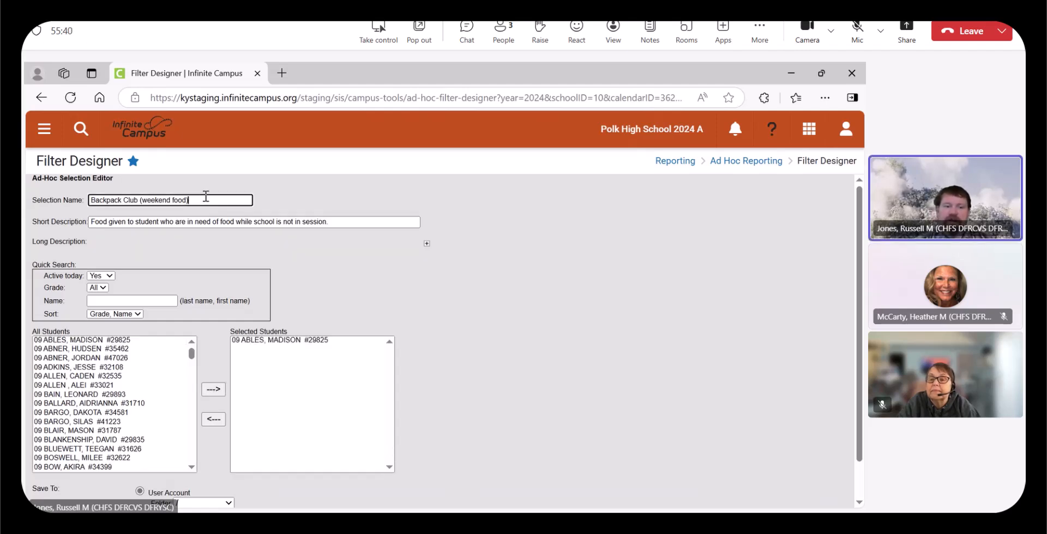
{"action": "type", "text": "20"}
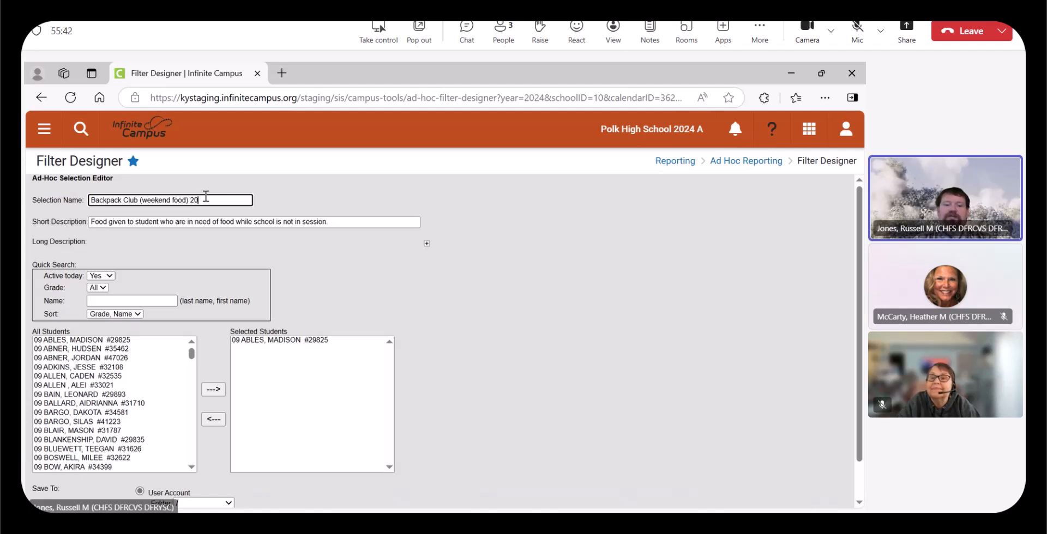
{"action": "type", "text": "25"}
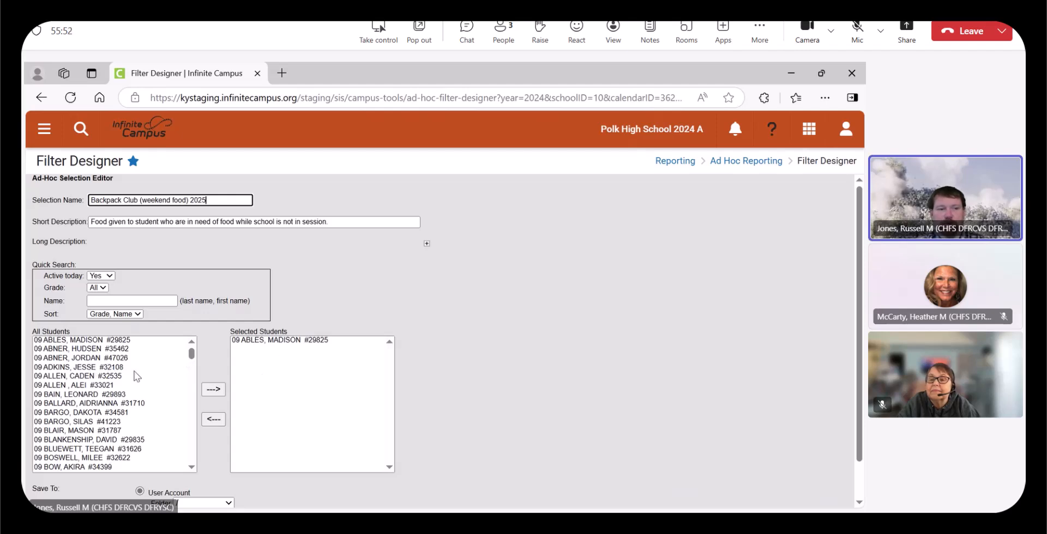
Add the second listed grade 09 student and the consecutive seventh through twelfth listed students to the selected students
{"action": "left_click", "coordinate": [87, 350]}
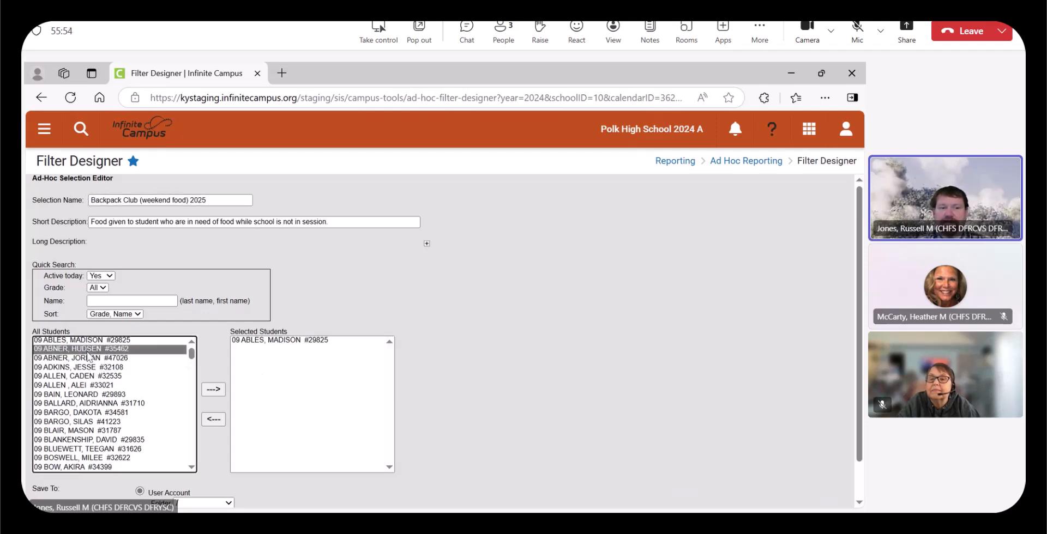
{"action": "left_click", "coordinate": [217, 392]}
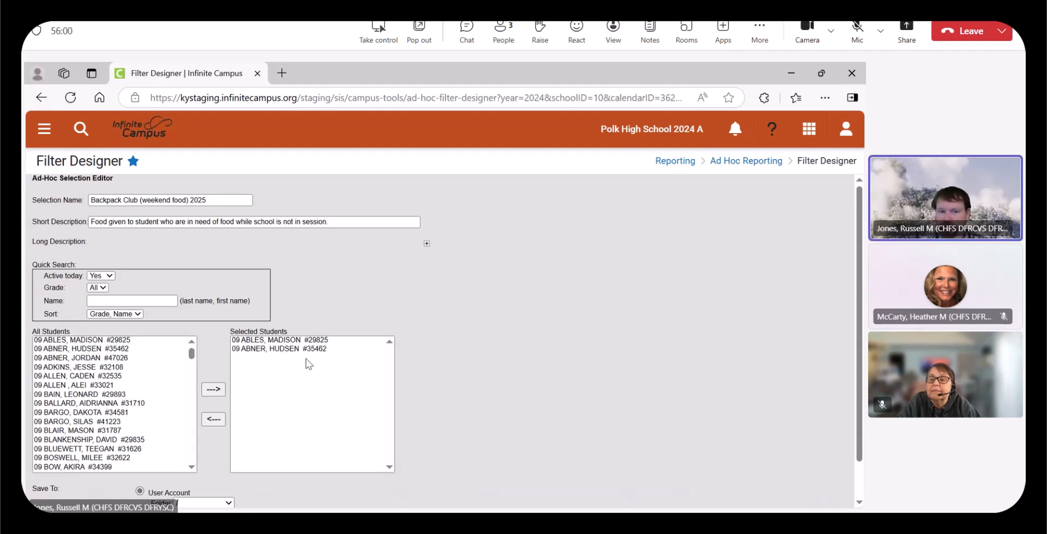
{"action": "left_click", "coordinate": [46, 396]}
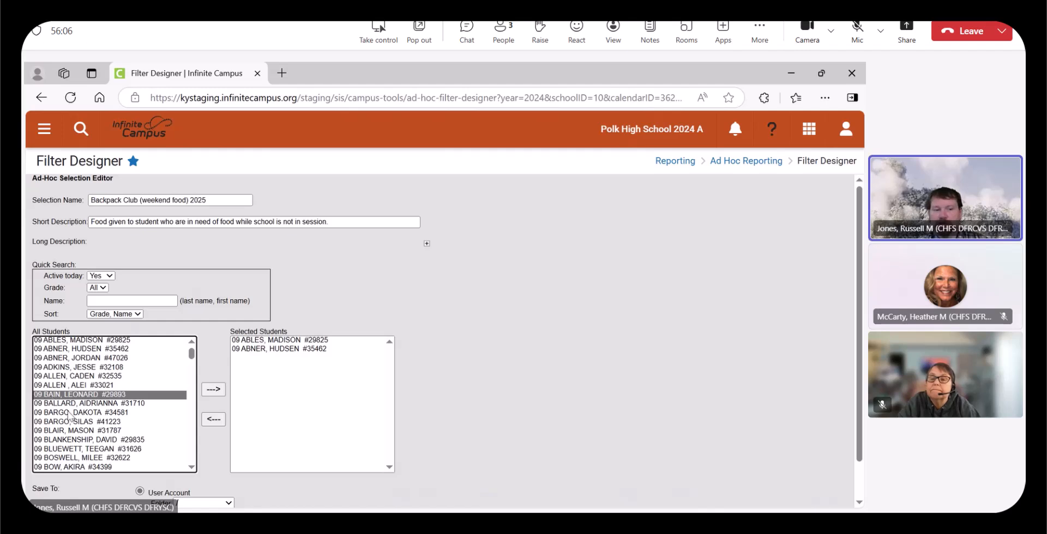
{"action": "left_click", "coordinate": [100, 439], "text": "shift"}
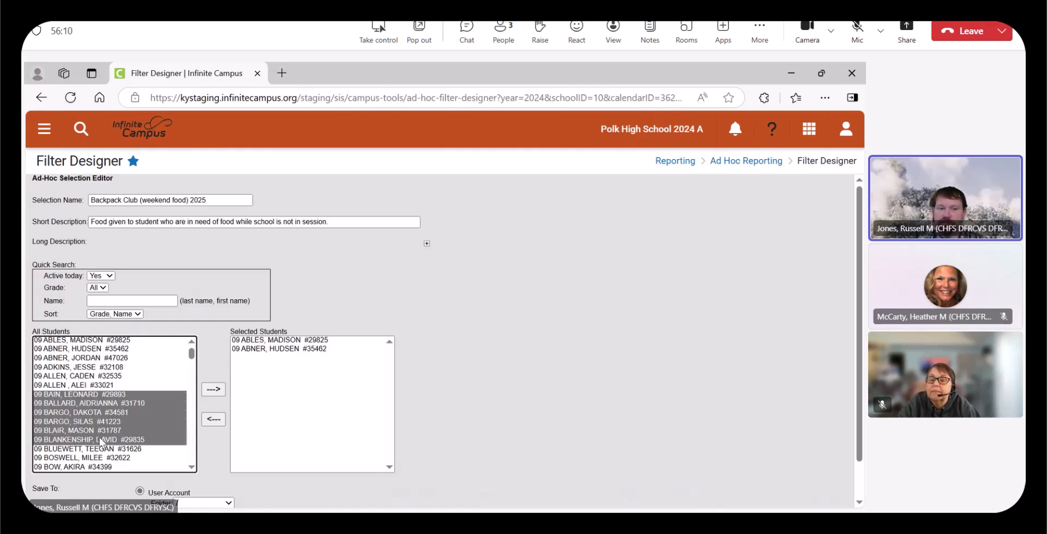
{"action": "left_click", "coordinate": [217, 390]}
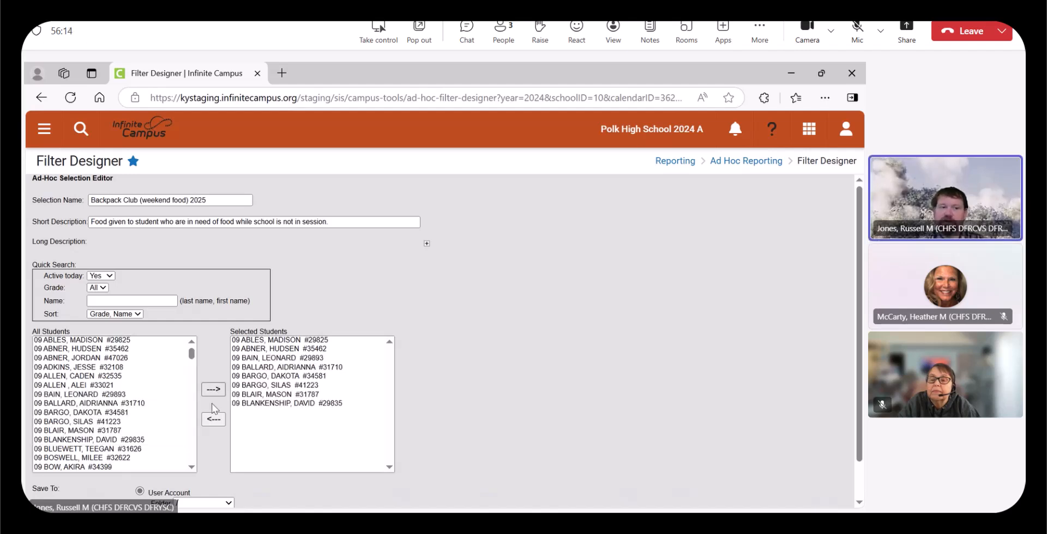
Add four non-adjacent grade 09 students from further down the student list to the selected students in one go
{"action": "scroll", "coordinate": [191, 467], "scroll_direction": "down", "scroll_amount": 5}
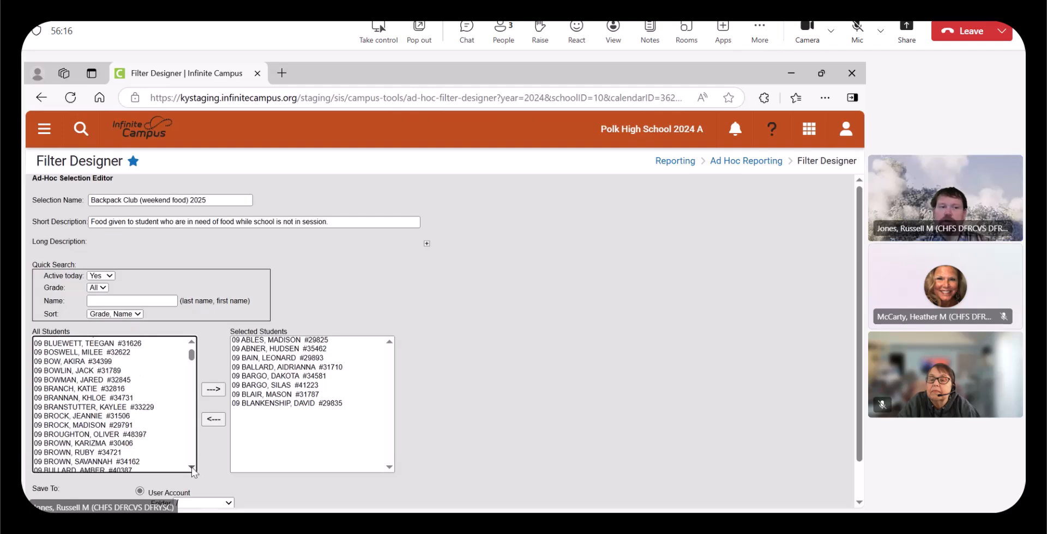
{"action": "left_click", "coordinate": [104, 398]}
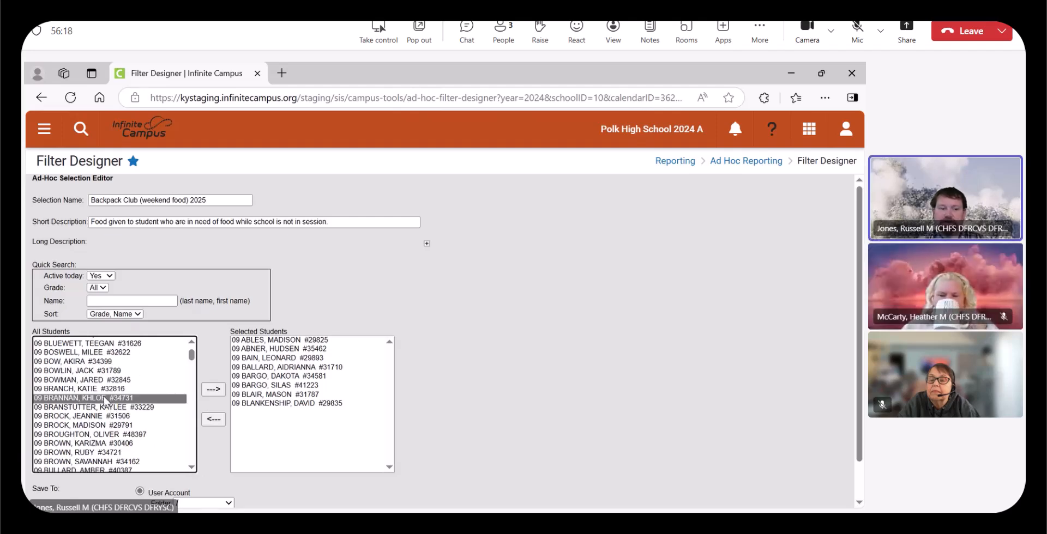
{"action": "left_click", "coordinate": [106, 435], "text": "ctrl"}
{"action": "left_click", "coordinate": [97, 452], "text": "ctrl"}
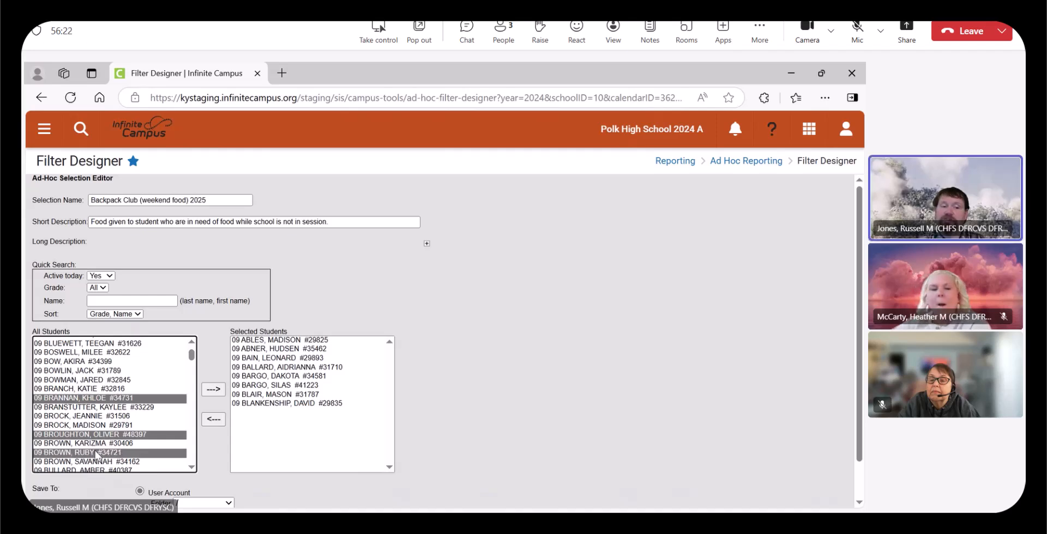
{"action": "left_click", "coordinate": [97, 372], "text": "ctrl"}
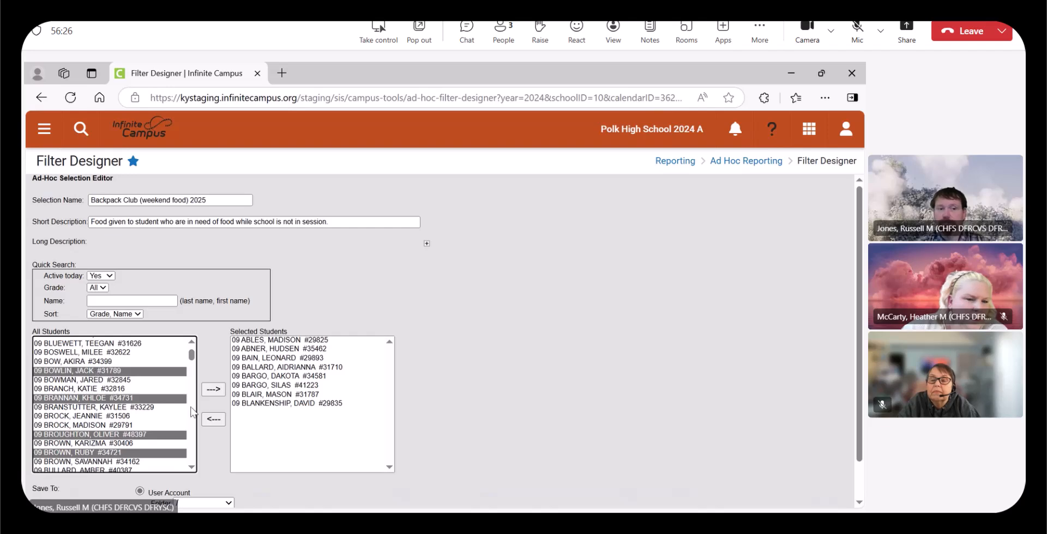
{"action": "left_click", "coordinate": [210, 389]}
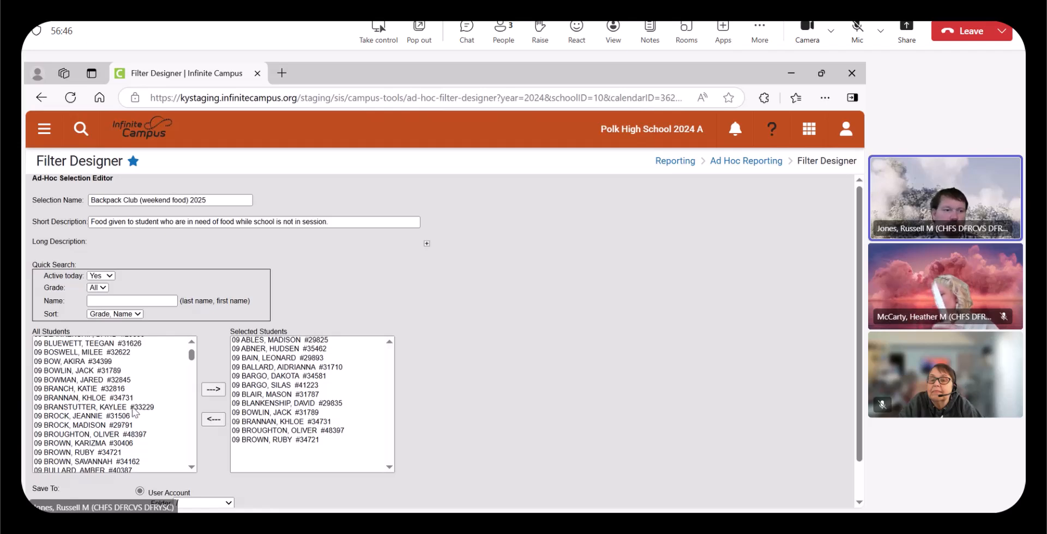
Try to add one of the already selected grade 09 students a second time
{"action": "left_click", "coordinate": [81, 398]}
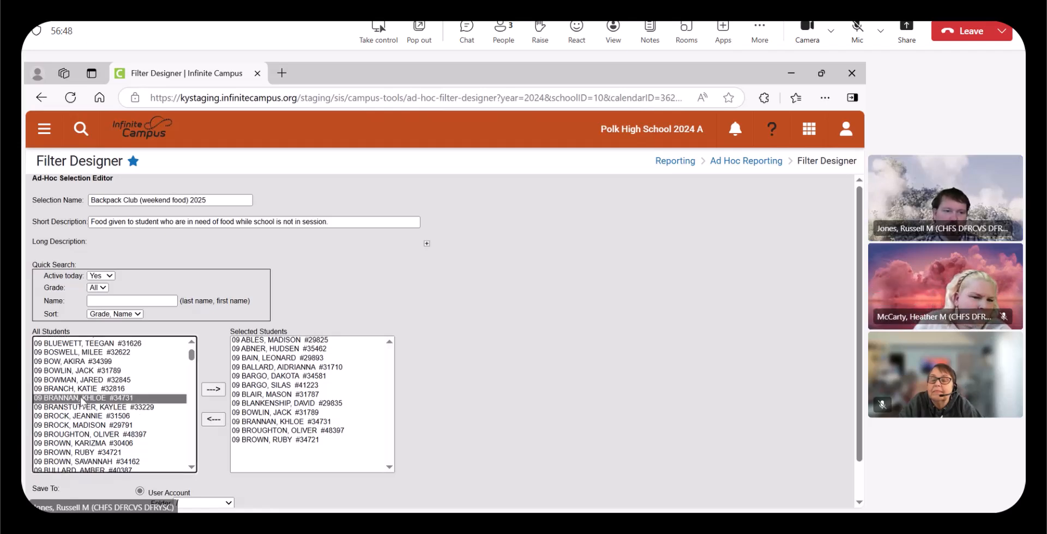
{"action": "left_click", "coordinate": [215, 390]}
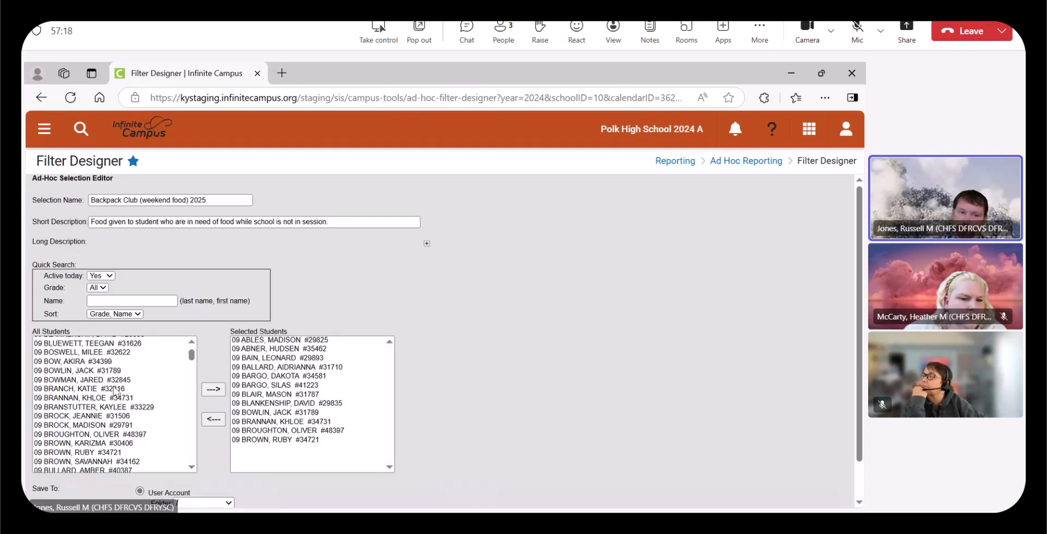
Add a block of six consecutive grade 10 students to the selected students
{"action": "left_click_drag", "start_coordinate": [192, 357], "coordinate": [198, 385]}
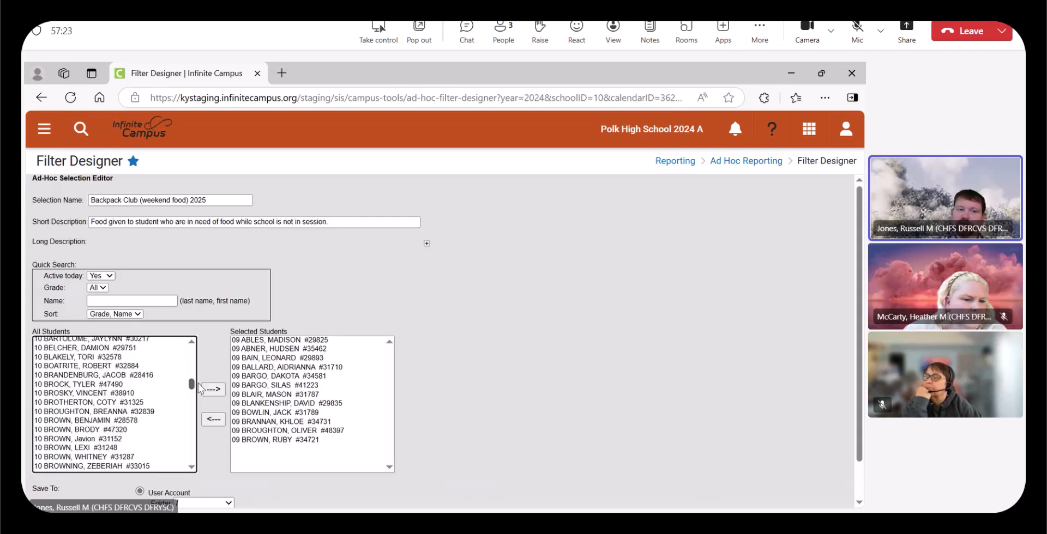
{"action": "left_click", "coordinate": [118, 403]}
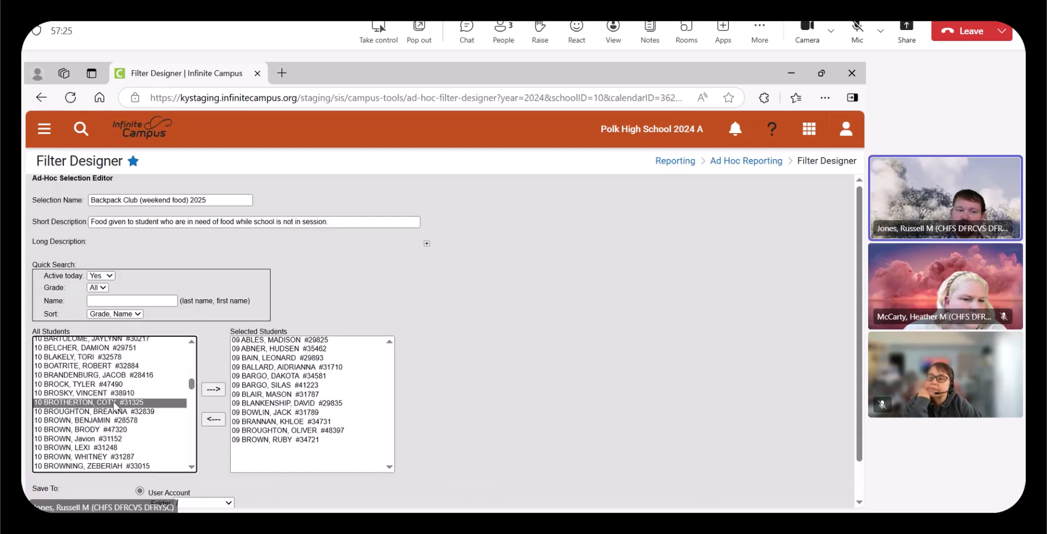
{"action": "left_click", "coordinate": [139, 449], "text": "shift"}
{"action": "left_click", "coordinate": [214, 389]}
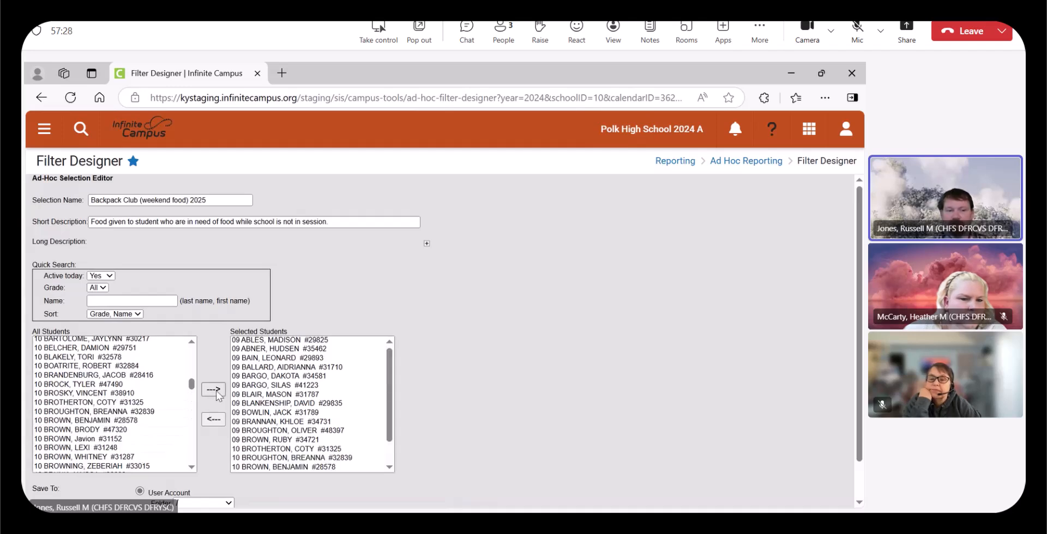
Add three non-adjacent grade 11 students from the student list to the selected students in one go
{"action": "left_click_drag", "start_coordinate": [193, 388], "coordinate": [197, 414]}
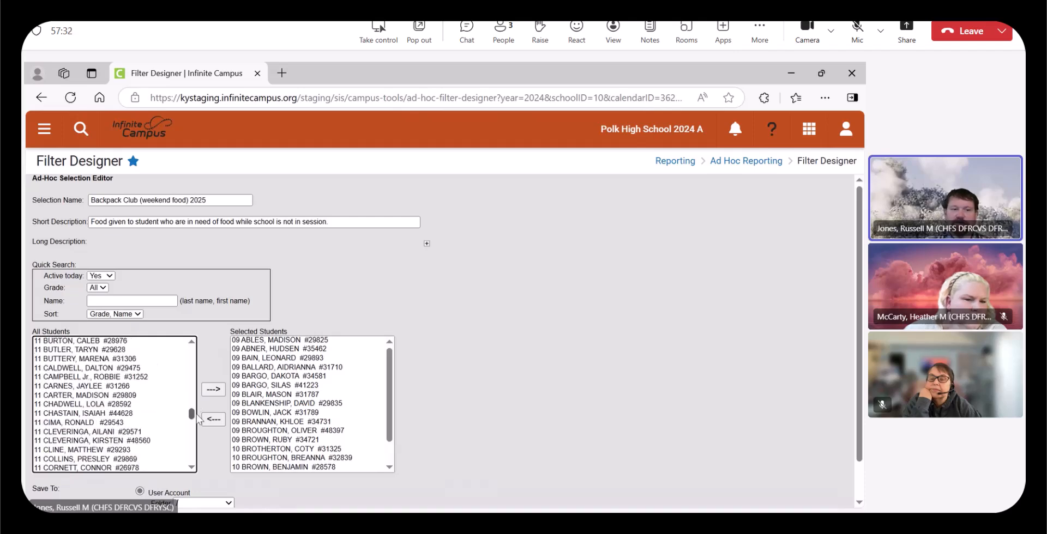
{"action": "left_click", "coordinate": [119, 378]}
{"action": "left_click", "coordinate": [96, 459], "text": "ctrl"}
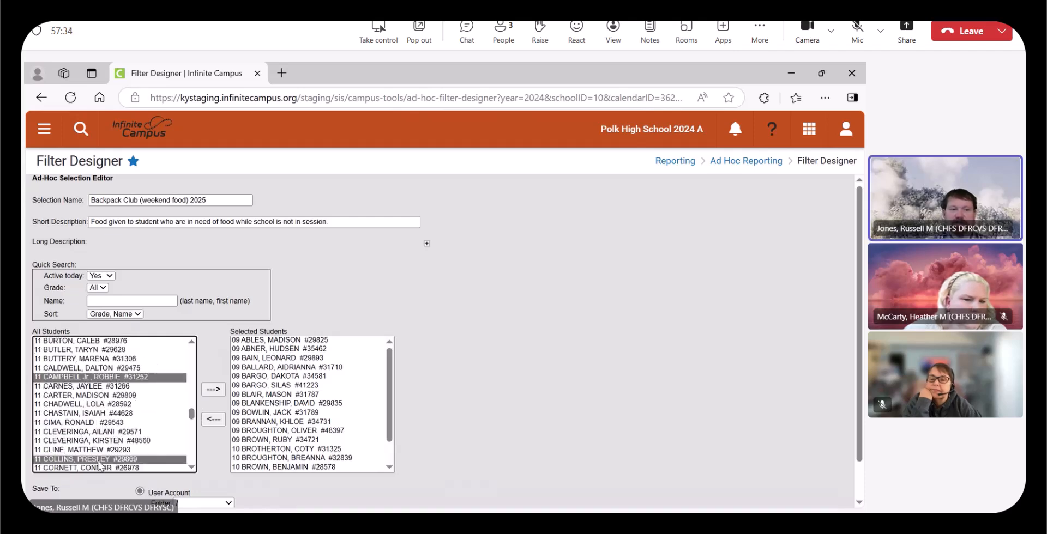
{"action": "left_click", "coordinate": [95, 424], "text": "ctrl"}
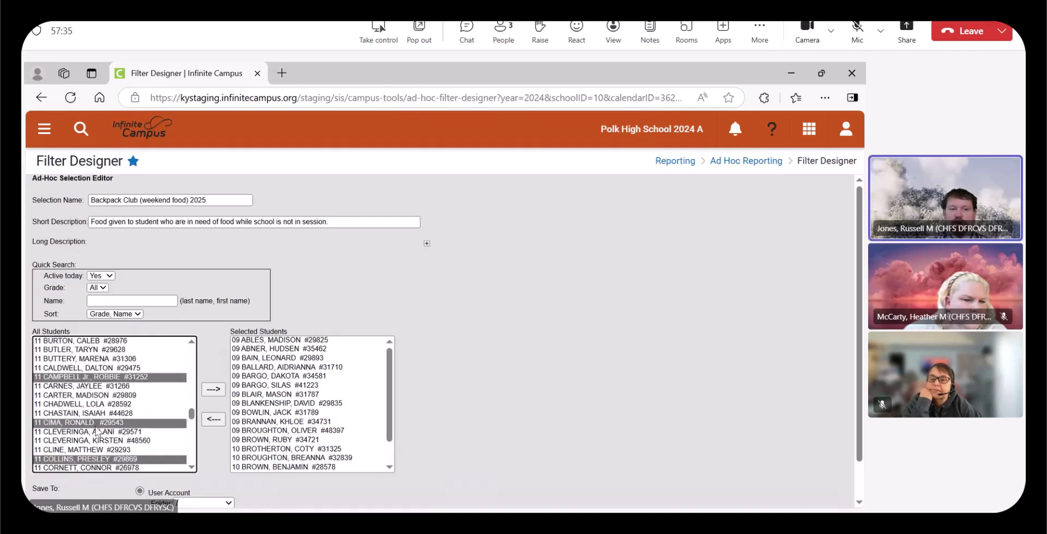
{"action": "left_click", "coordinate": [216, 389]}
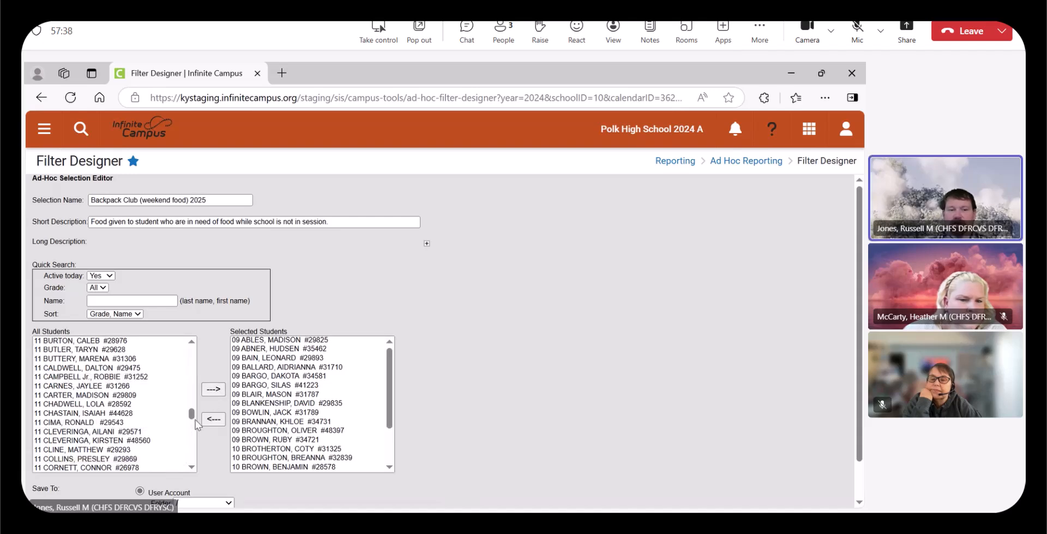
Add a single grade 12 student from near the end of the student list to the selected students
{"action": "left_click_drag", "start_coordinate": [195, 420], "coordinate": [201, 451]}
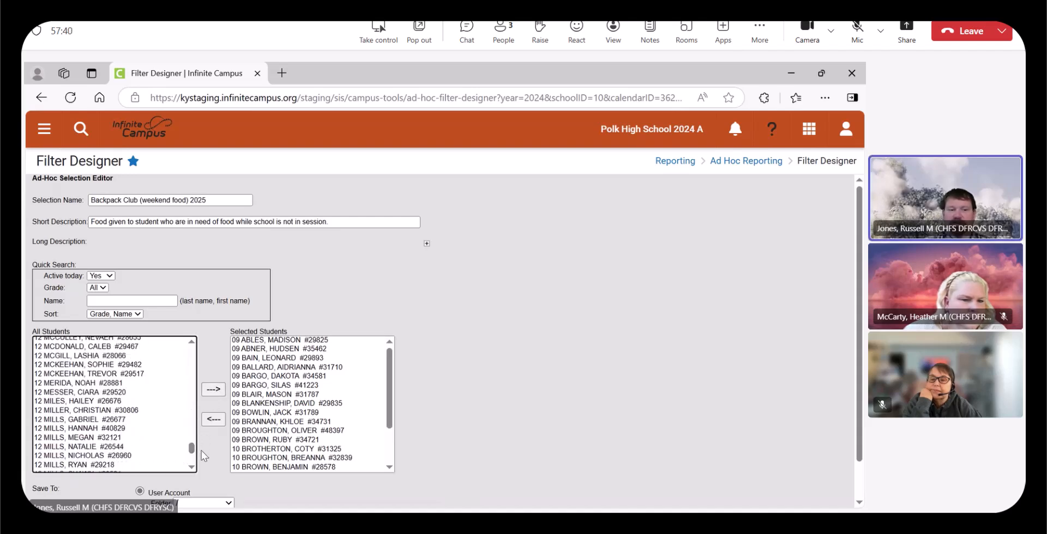
{"action": "left_click", "coordinate": [121, 437]}
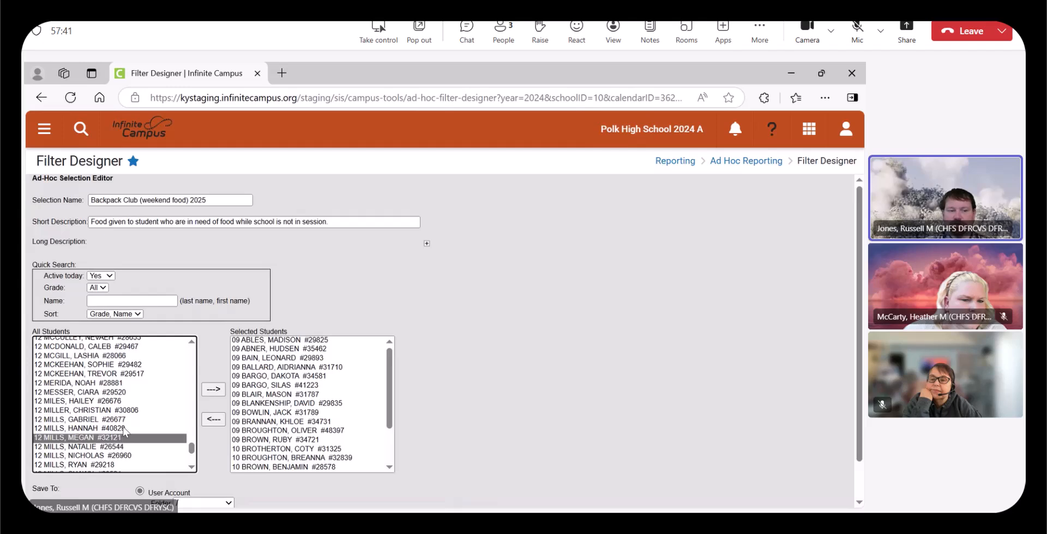
{"action": "left_click", "coordinate": [218, 390]}
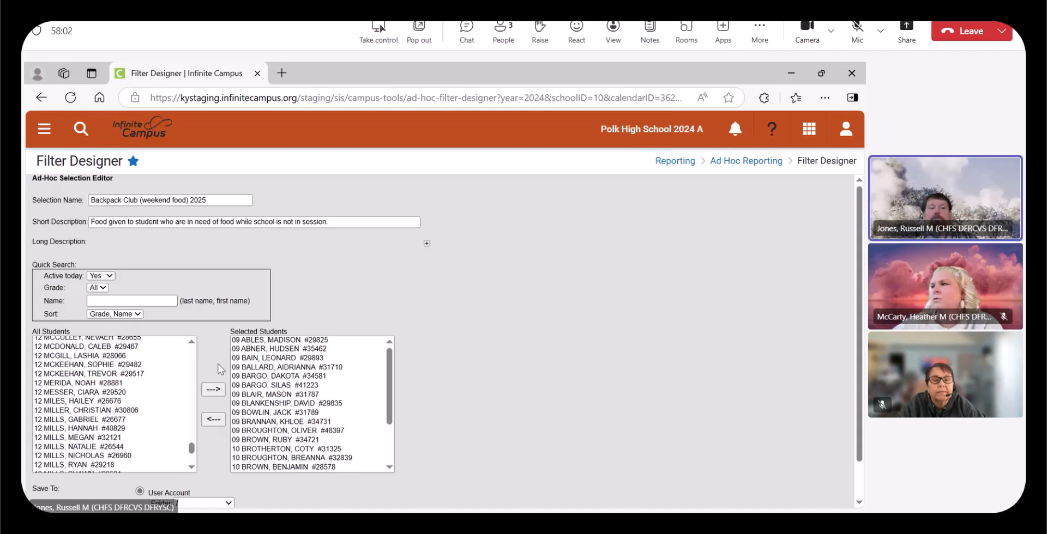
Search the list of all students by the first four letters of a last name, and clear the name search
{"action": "left_click", "coordinate": [139, 299]}
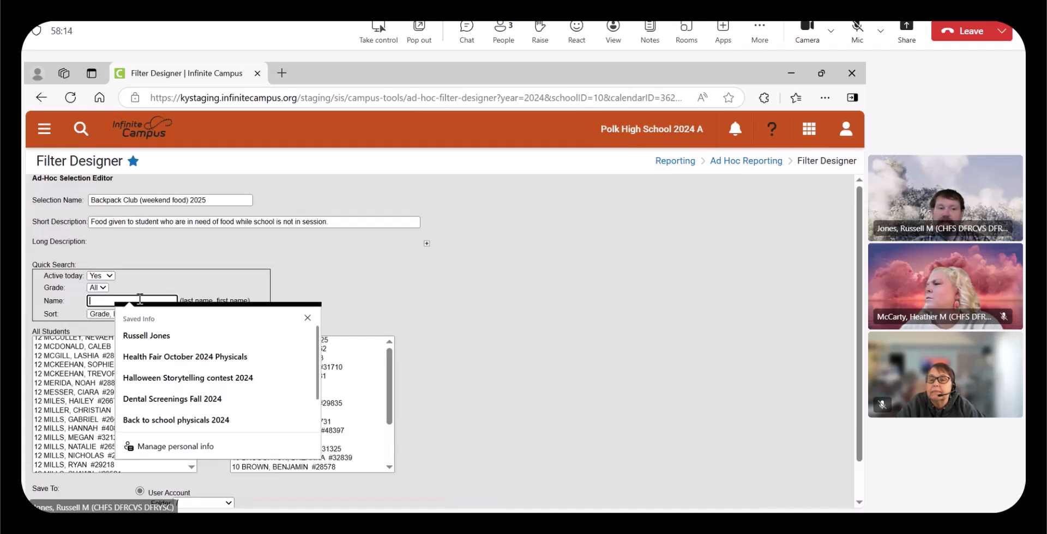
{"action": "type", "text": "jo"}
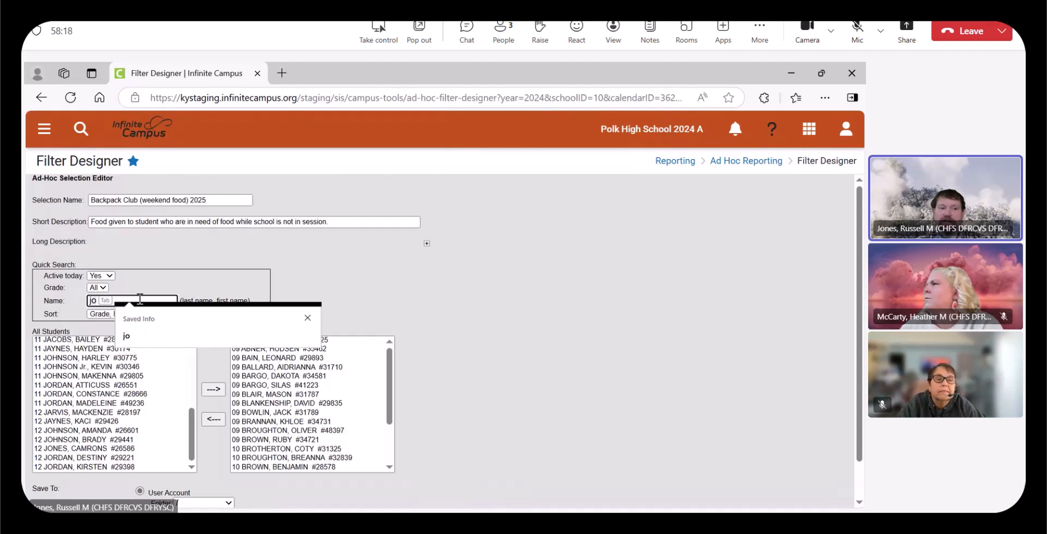
{"action": "key", "text": "Escape"}
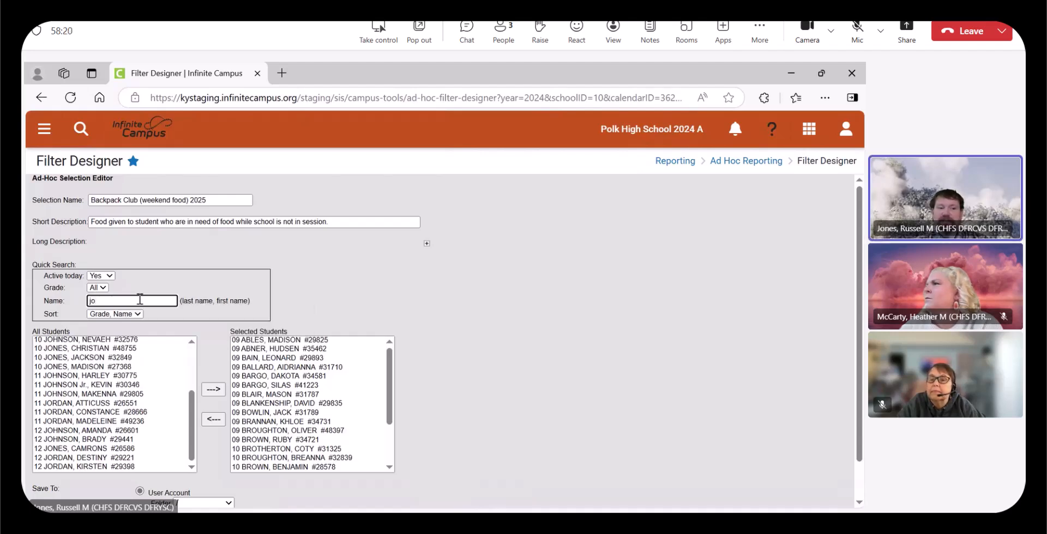
{"action": "type", "text": "a"}
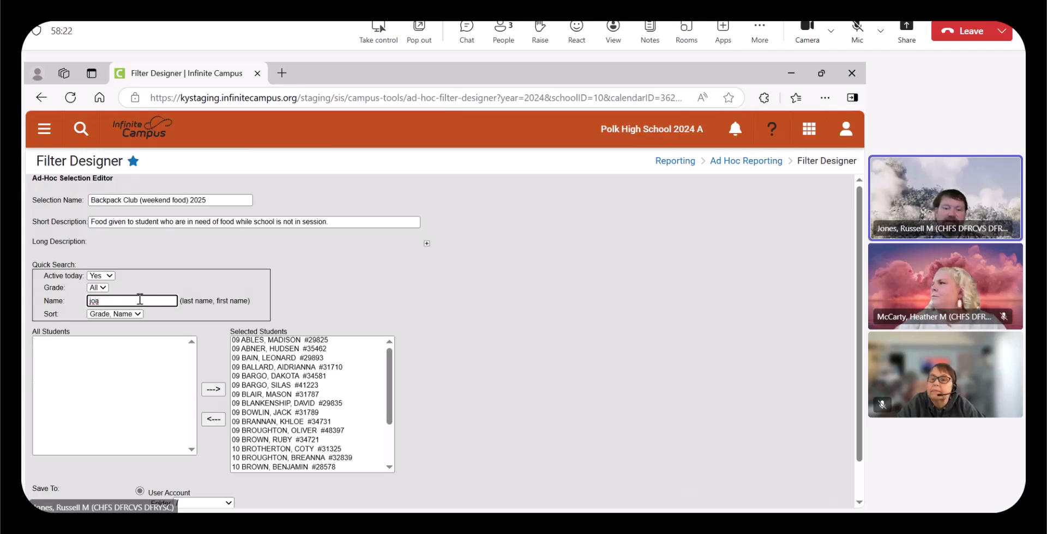
{"action": "key", "text": "BackSpace"}
{"action": "type", "text": "n"}
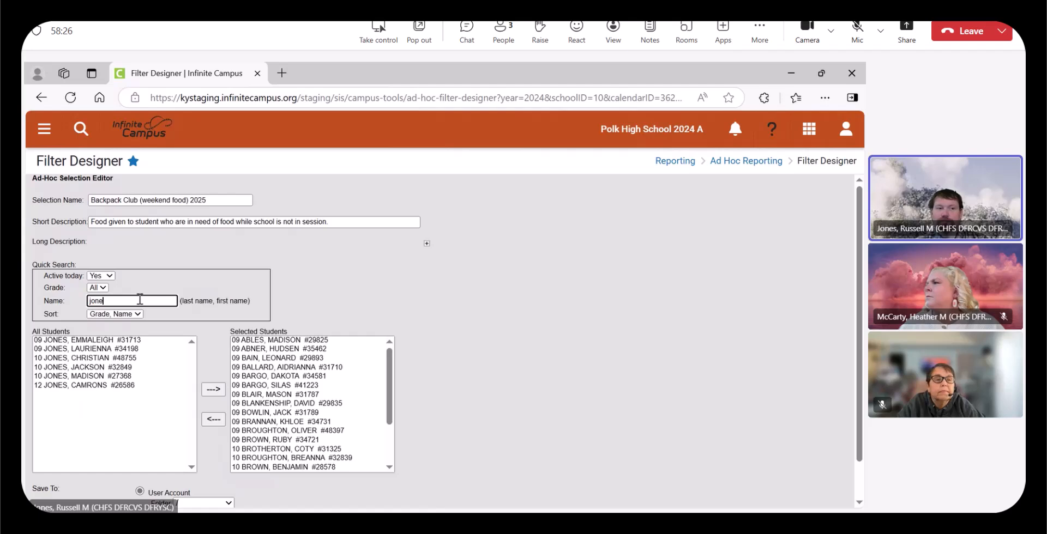
{"action": "type", "text": "e"}
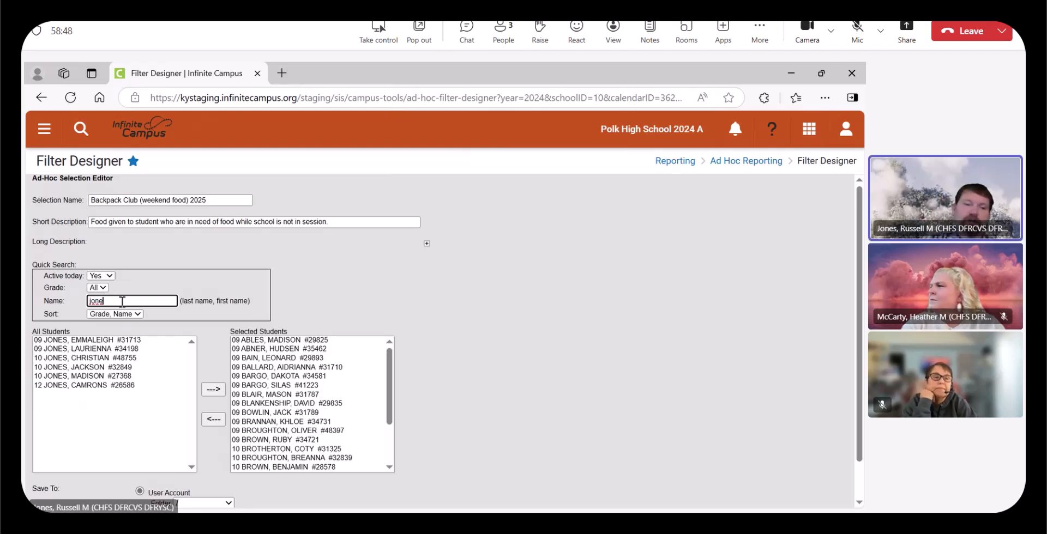
{"action": "key", "text": "BackSpace"}
{"action": "key", "text": "BackSpace"}
{"action": "key", "text": "BackSpace"}
{"action": "key", "text": "BackSpace"}
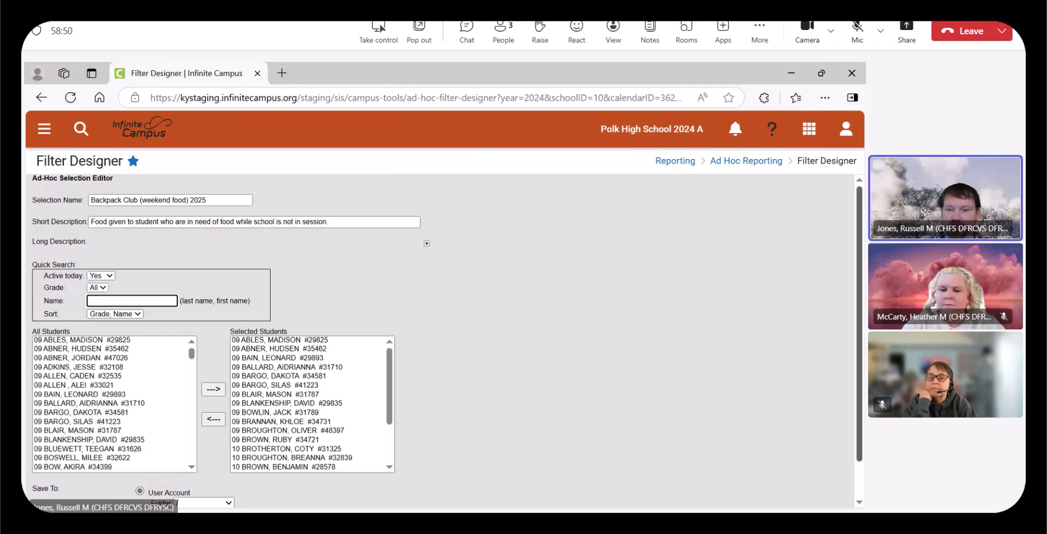
Try the FRYSC user group as the filter's save location, and switch the location back to User Account
{"action": "scroll", "coordinate": [444, 342], "scroll_direction": "down", "scroll_amount": 1}
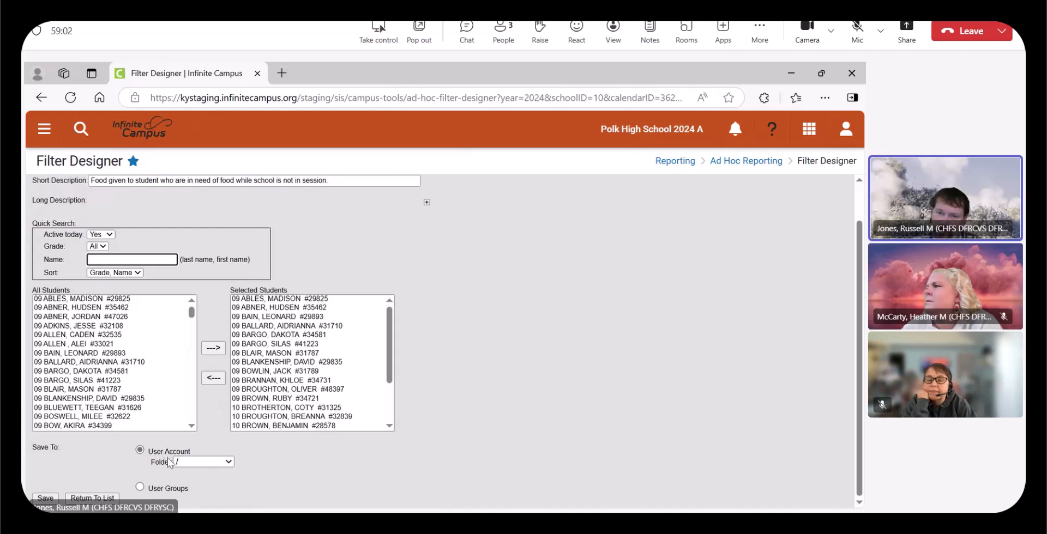
{"action": "left_click", "coordinate": [140, 489]}
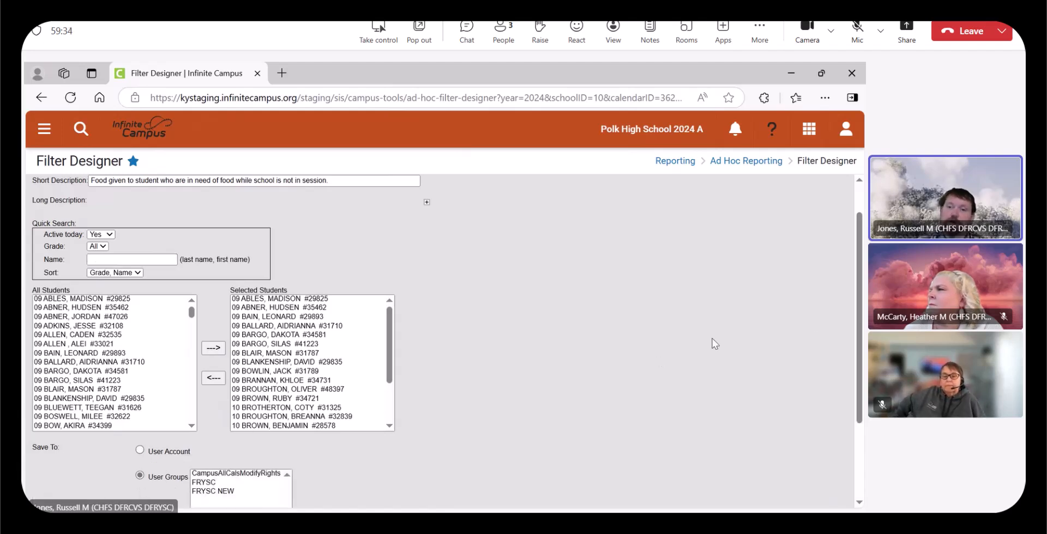
{"action": "scroll", "coordinate": [840, 323], "scroll_direction": "down", "scroll_amount": 3}
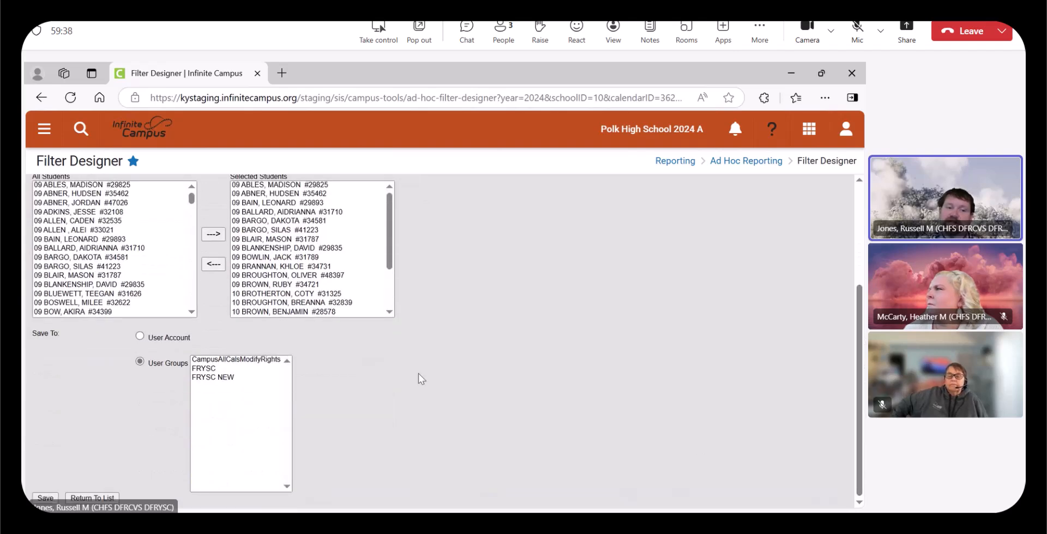
{"action": "left_click", "coordinate": [206, 373]}
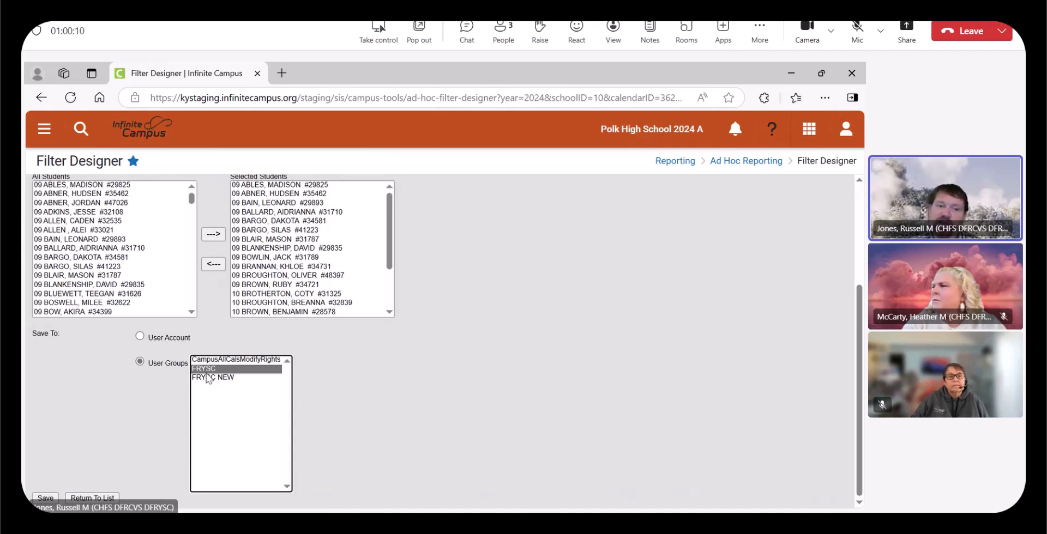
{"action": "left_click", "coordinate": [132, 381]}
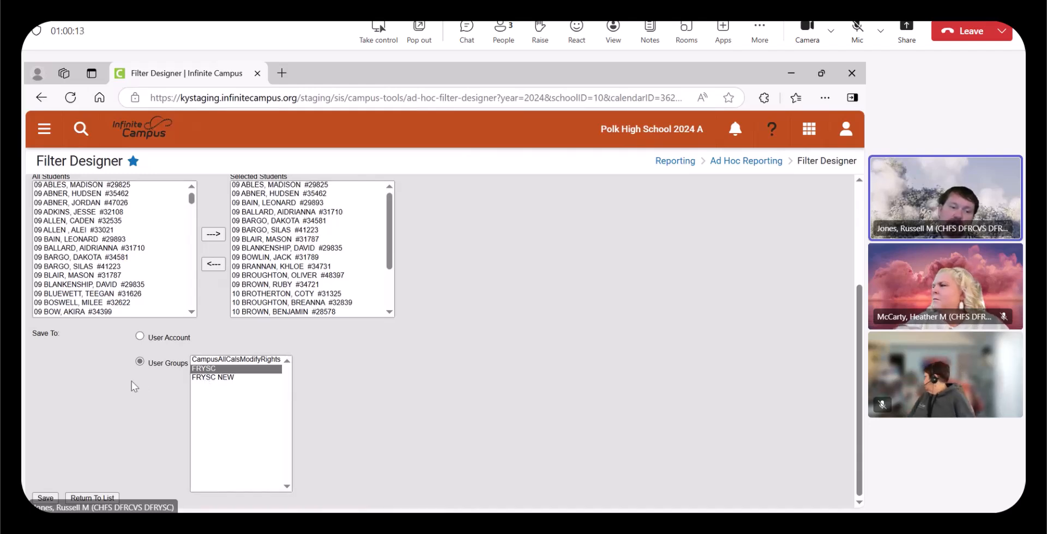
{"action": "left_click", "coordinate": [142, 334]}
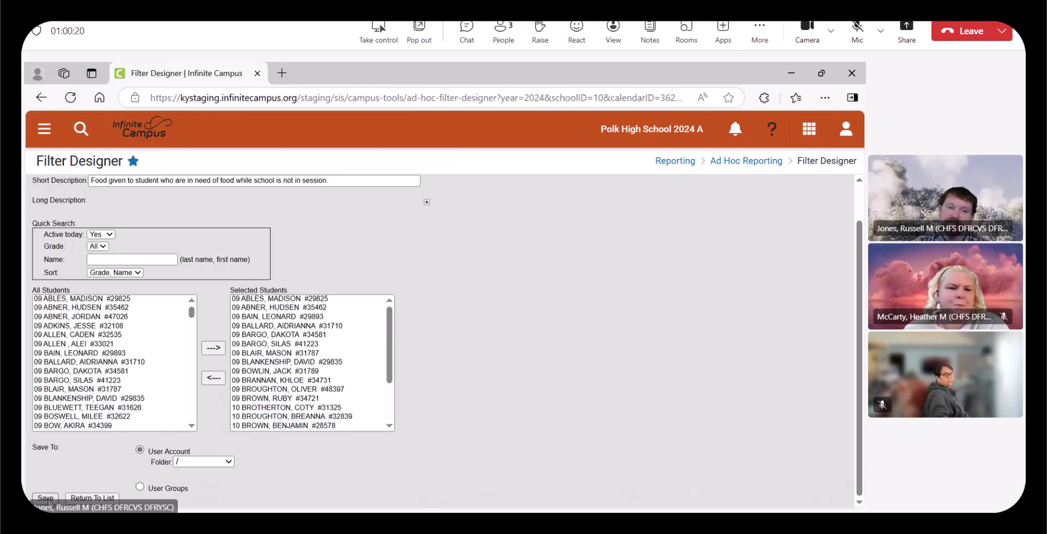
Save the Backpack Club (weekend food) 2025 selection to the user account's / folder and return to the saved filter list
{"action": "scroll", "coordinate": [321, 398], "scroll_direction": "up", "scroll_amount": 1}
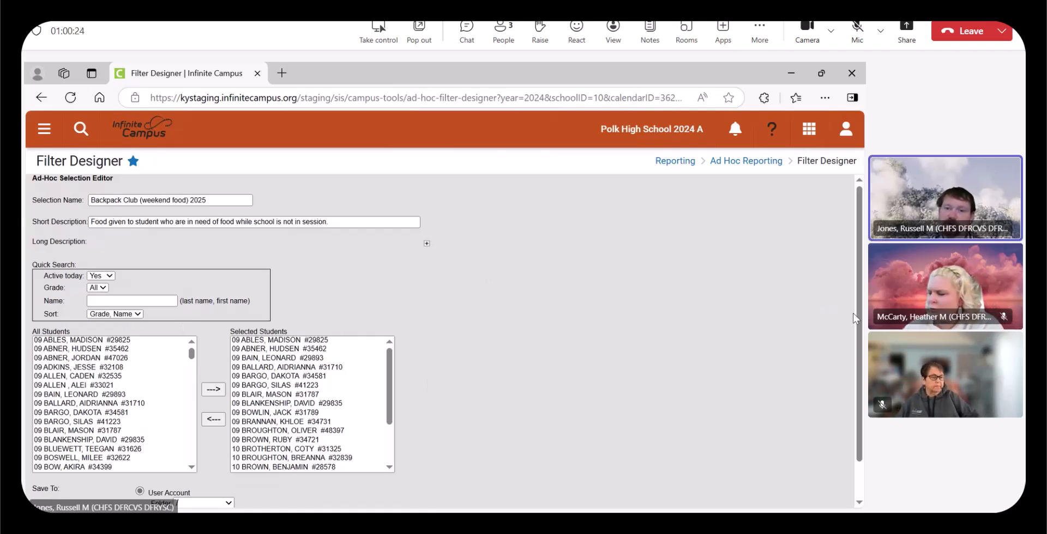
{"action": "scroll", "coordinate": [860, 412], "scroll_direction": "down", "scroll_amount": 1}
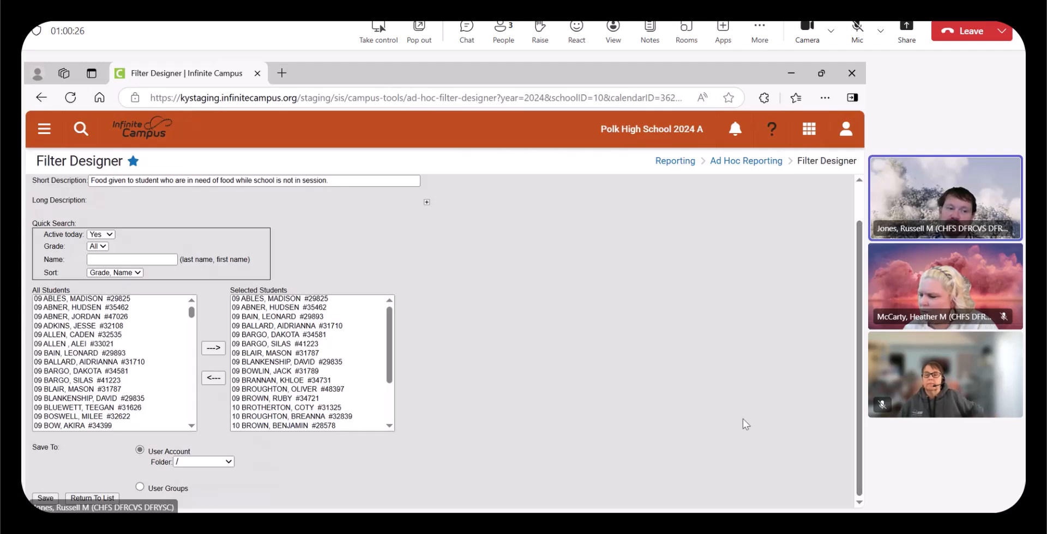
{"action": "left_click", "coordinate": [92, 498]}
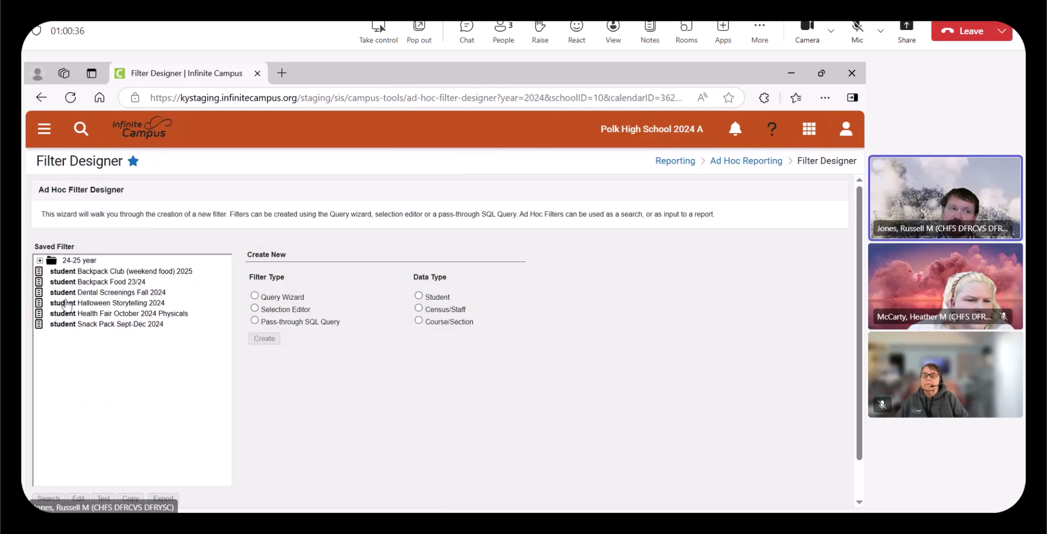
Open the saved Backpack Club (weekend food) 2025 filter for editing to review its students and save options, and return to the list
{"action": "left_click", "coordinate": [150, 274]}
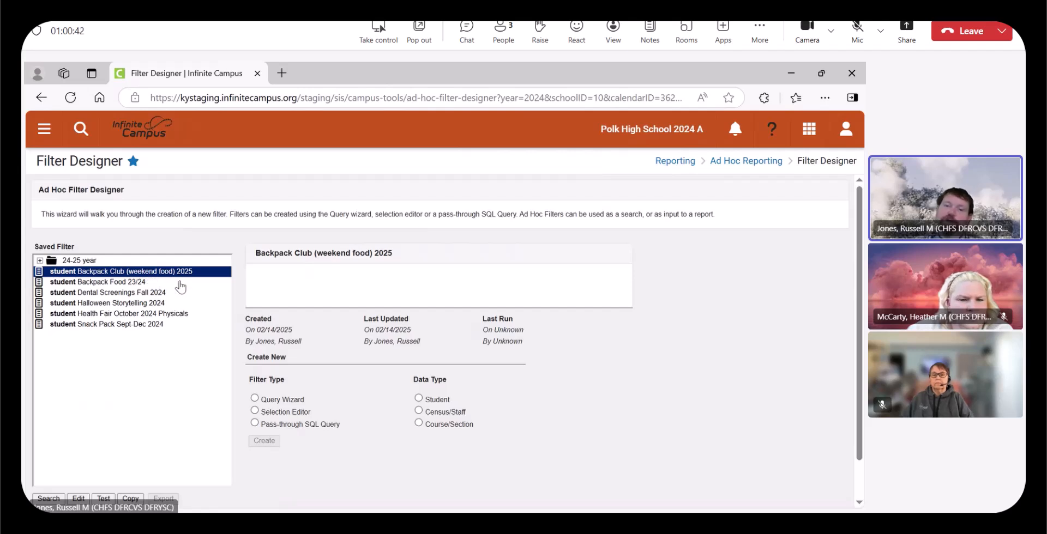
{"action": "left_click", "coordinate": [77, 499]}
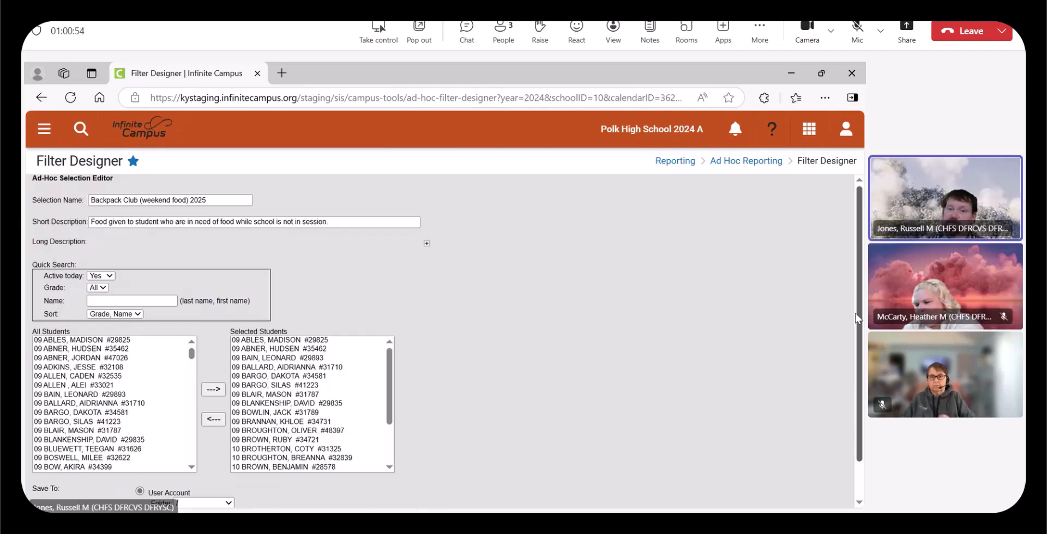
{"action": "left_click_drag", "start_coordinate": [858, 318], "coordinate": [858, 353]}
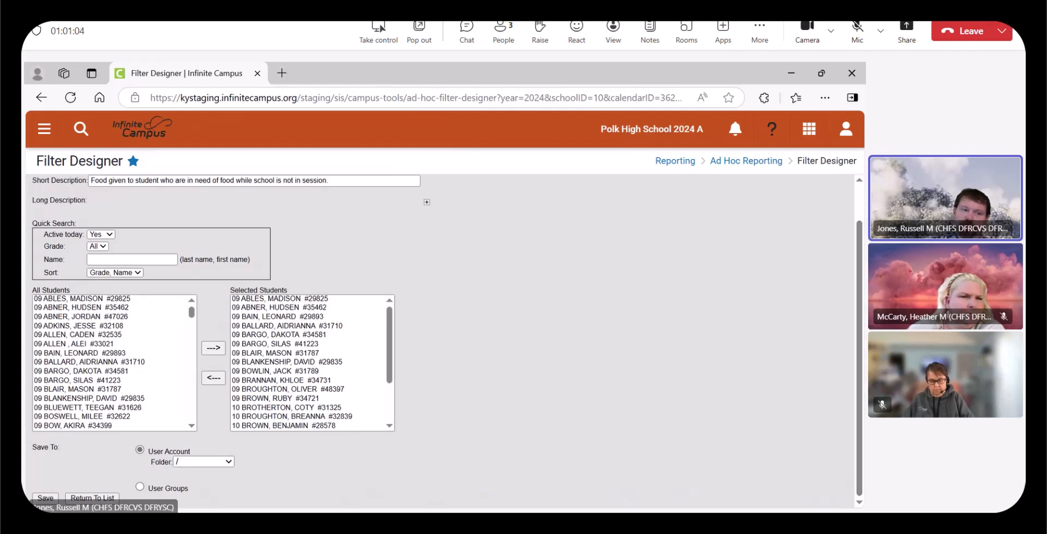
{"action": "left_click", "coordinate": [102, 497]}
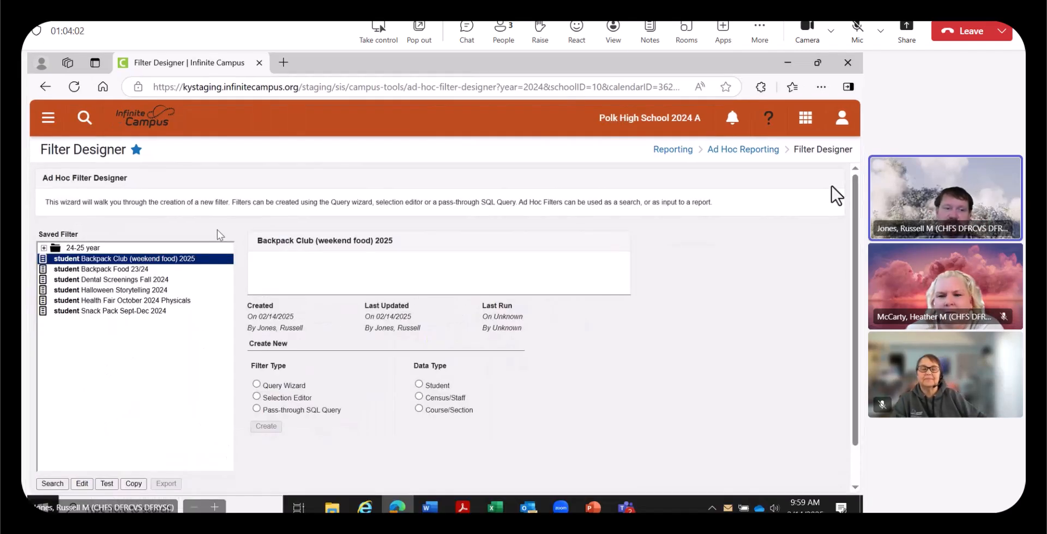
Test the Backpack Club (weekend food) 2025 filter and sort its results by student grade and by last name
{"action": "left_click", "coordinate": [108, 485]}
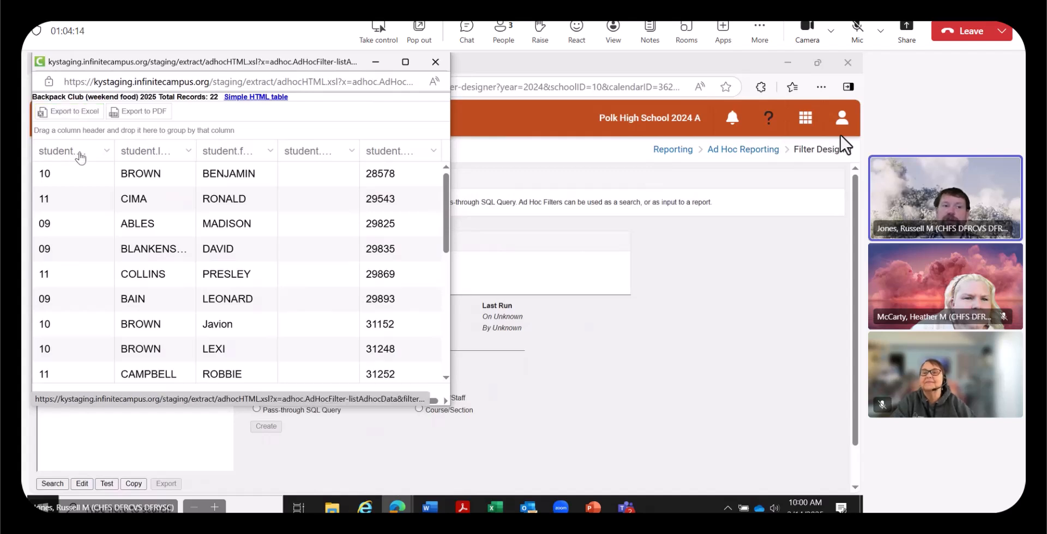
{"action": "left_click", "coordinate": [79, 156]}
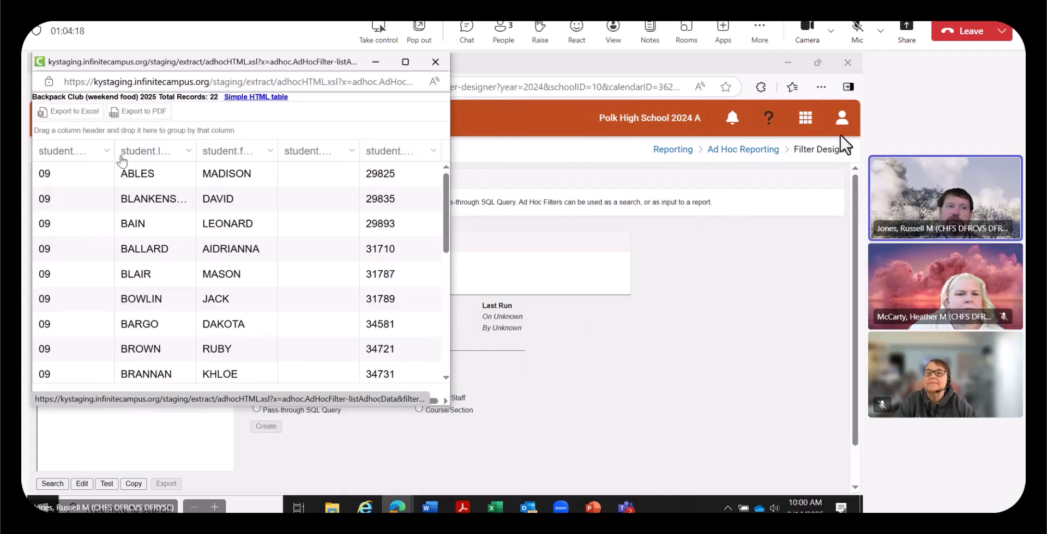
{"action": "left_click", "coordinate": [146, 155]}
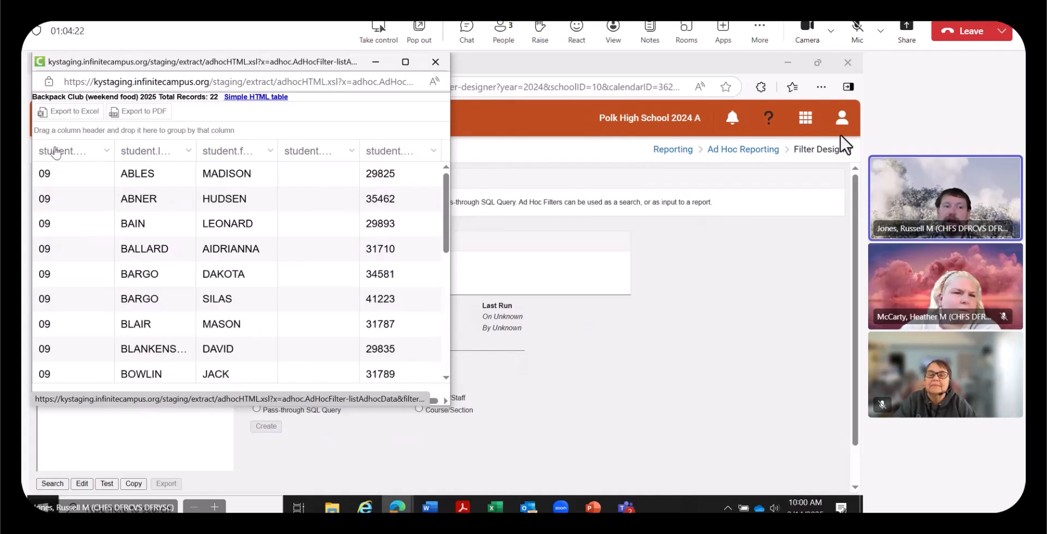
{"action": "left_click", "coordinate": [229, 169]}
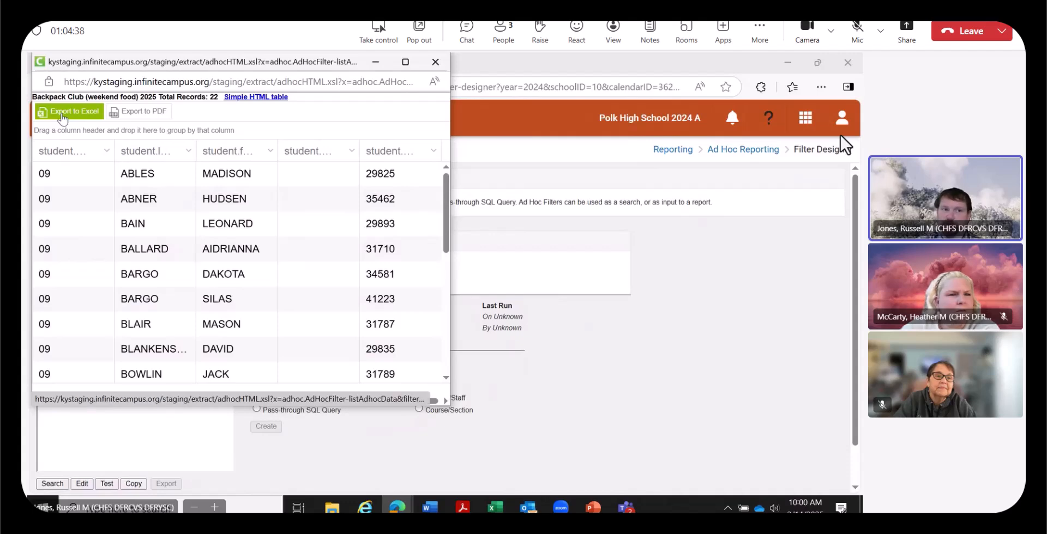
Export the sorted test results to Excel and view the downloaded workbook before switching back to the Filter Designer window
{"action": "left_click", "coordinate": [62, 116]}
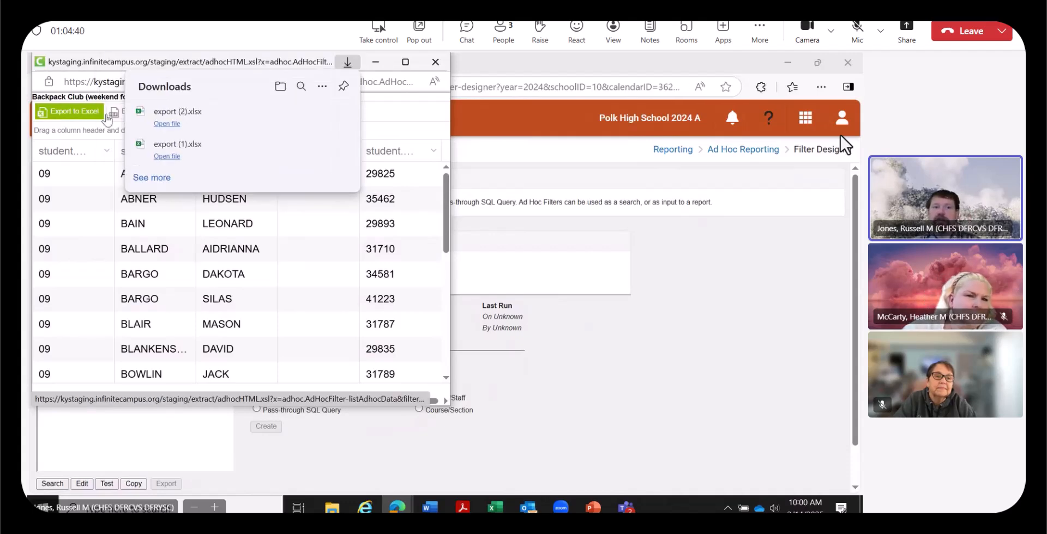
{"action": "left_click", "coordinate": [166, 125]}
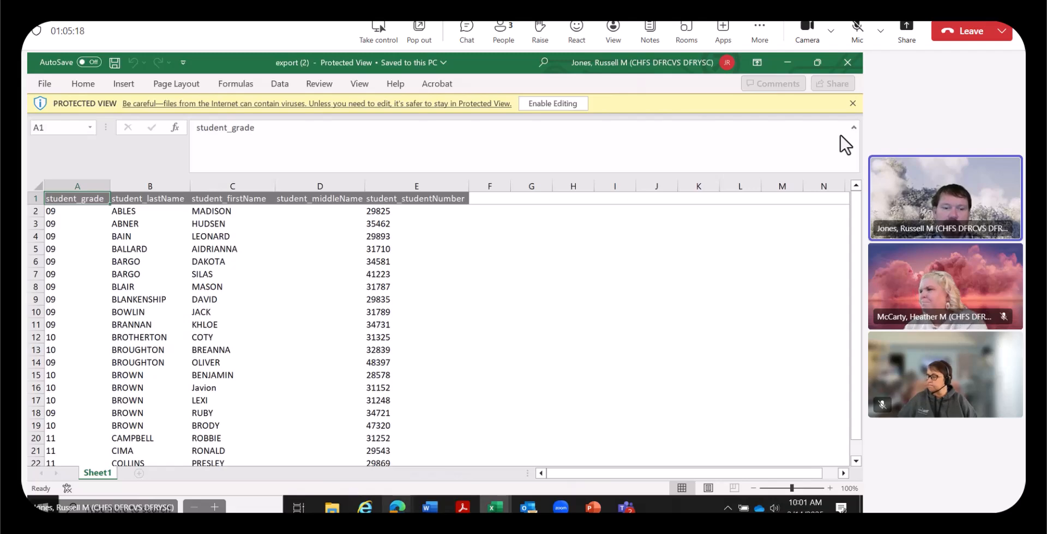
{"action": "mouse_move", "coordinate": [397, 509]}
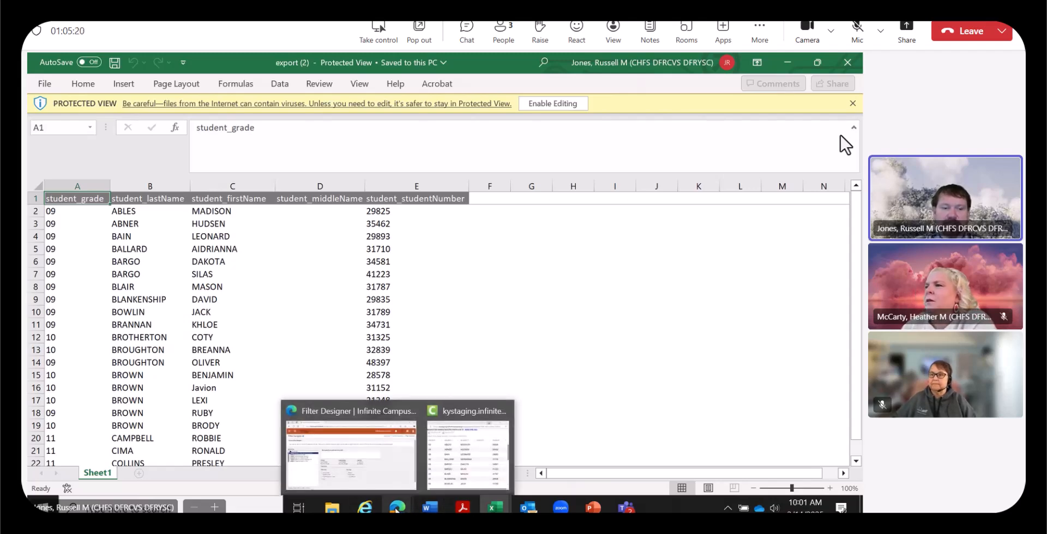
{"action": "left_click", "coordinate": [390, 459]}
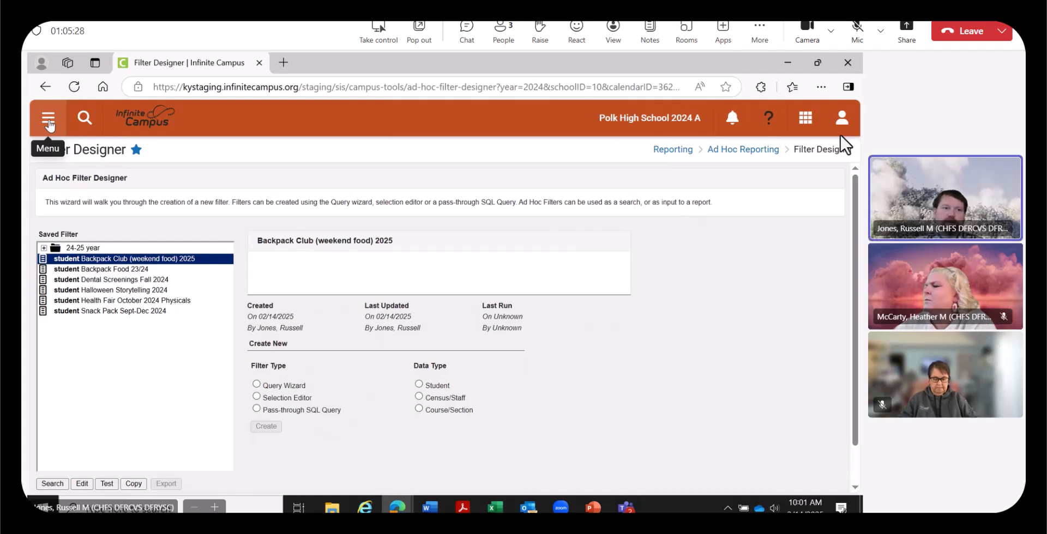
Open FRYSC Group Program Setup from the favorites and start a new group program record
{"action": "left_click", "coordinate": [49, 123]}
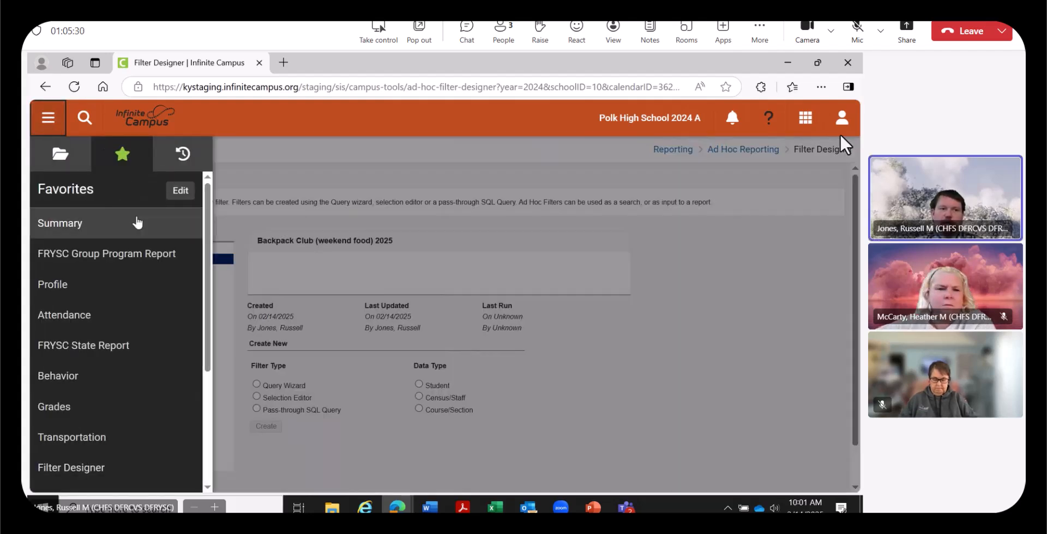
{"action": "left_click", "coordinate": [132, 256]}
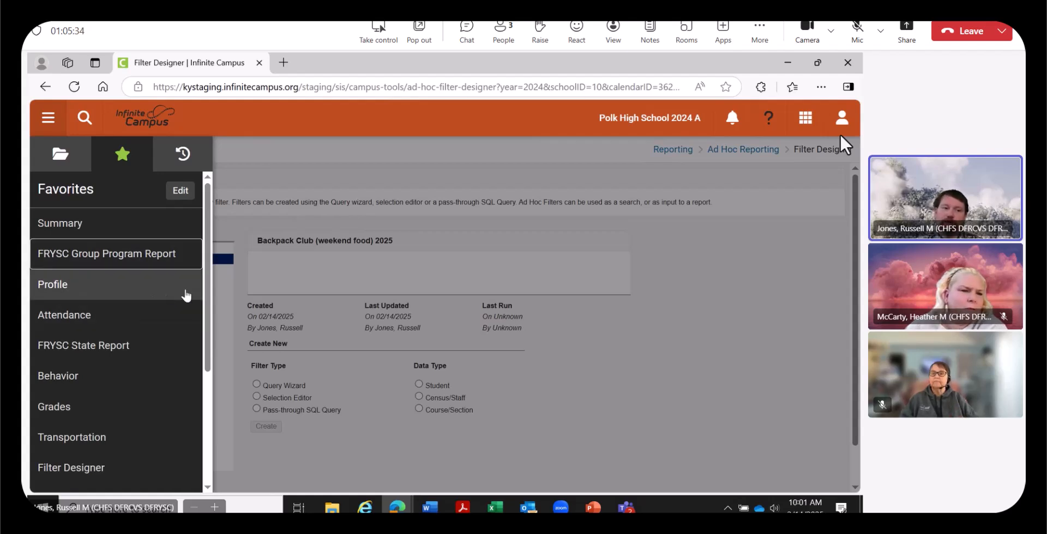
{"action": "scroll", "coordinate": [180, 327], "scroll_direction": "down", "scroll_amount": 2}
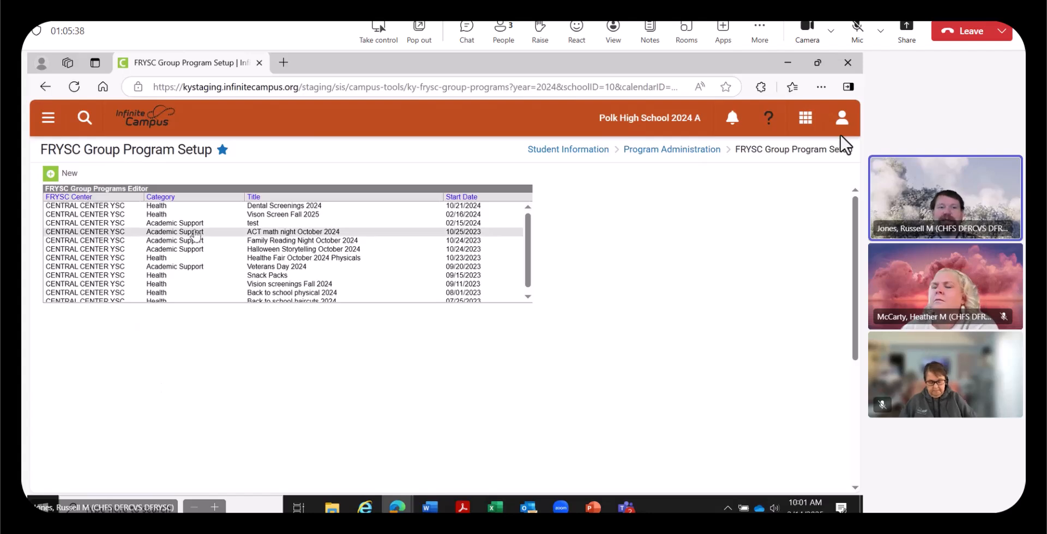
{"action": "left_click", "coordinate": [64, 175]}
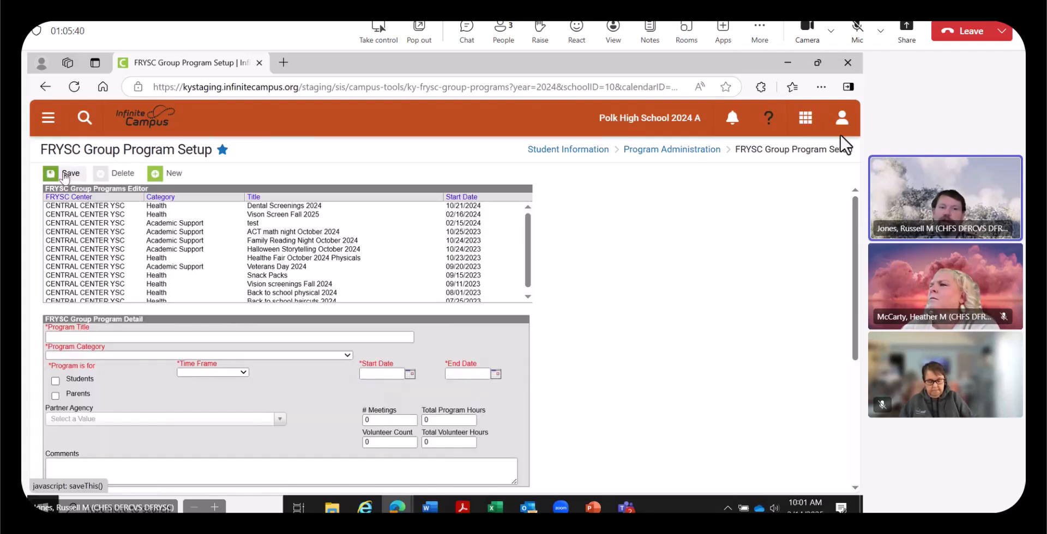
Title the new program "Backpack Club week of February 14", correcting the spelling of the month
{"action": "left_click", "coordinate": [87, 337]}
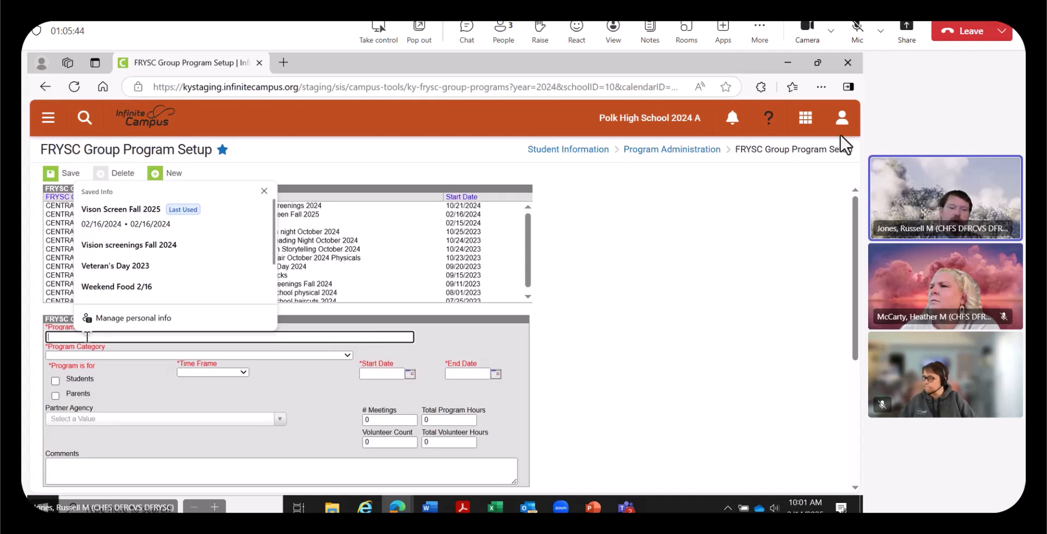
{"action": "type", "text": "Bac"}
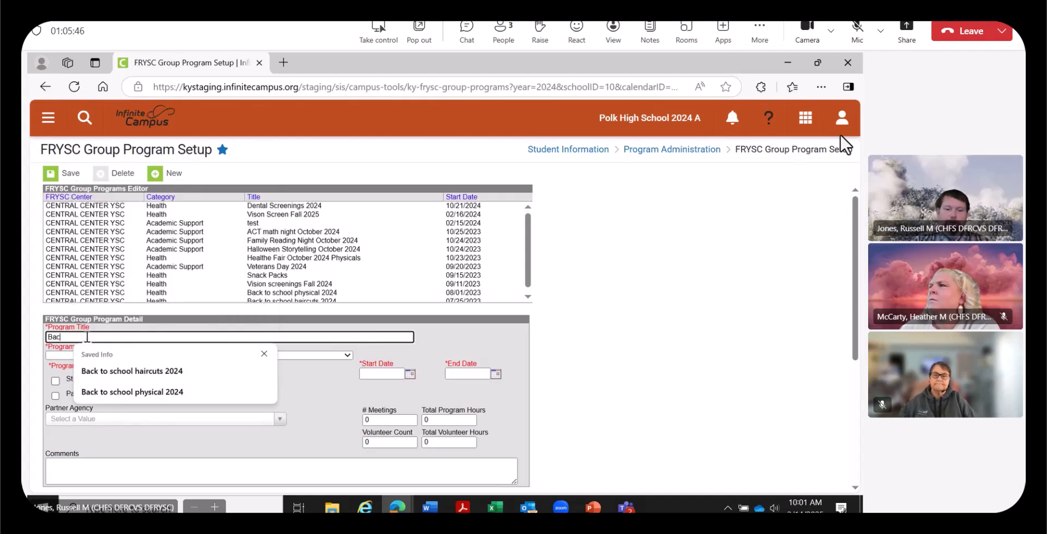
{"action": "type", "text": "kpack C"}
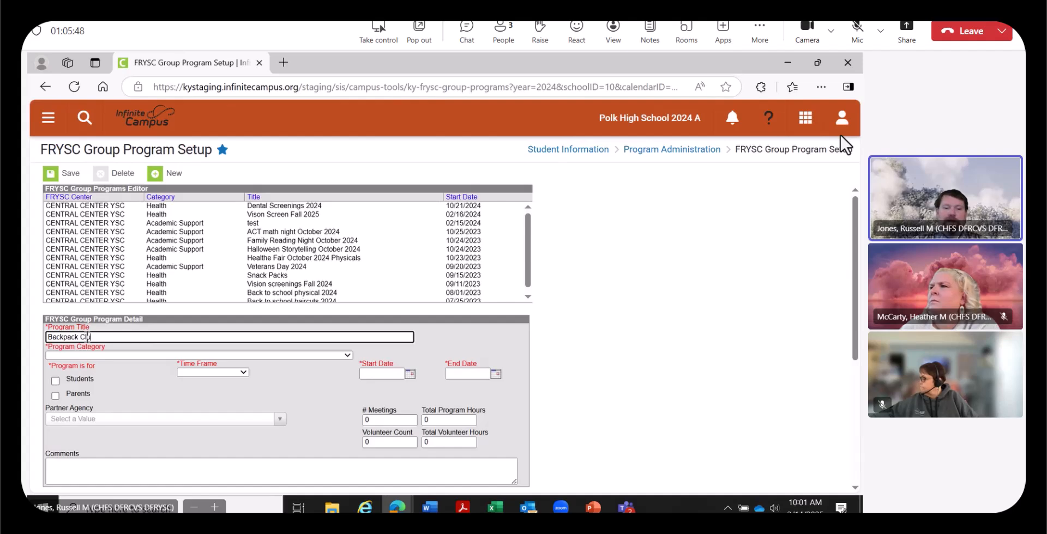
{"action": "type", "text": "lub w"}
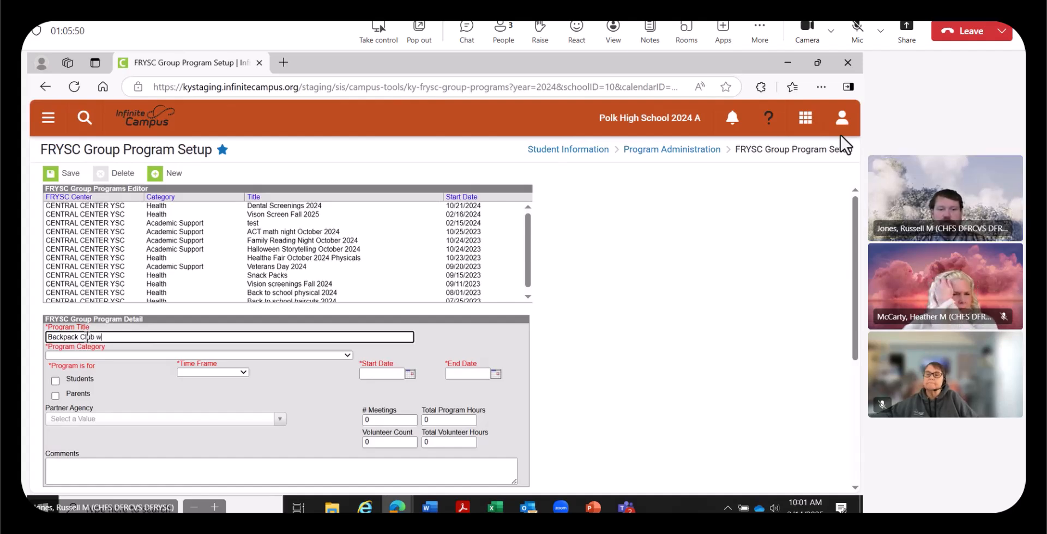
{"action": "type", "text": "eek of"}
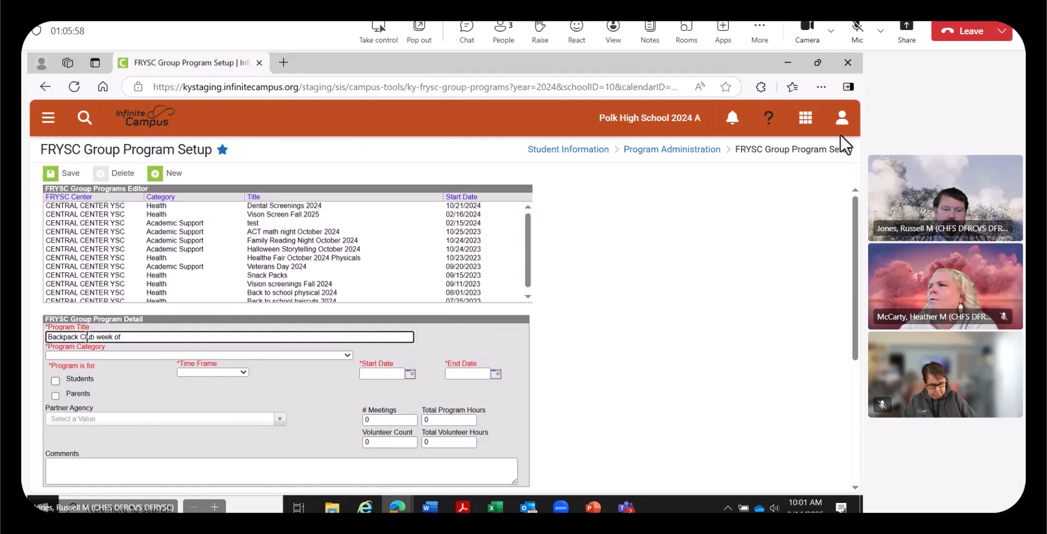
{"action": "type", "text": "Fe"}
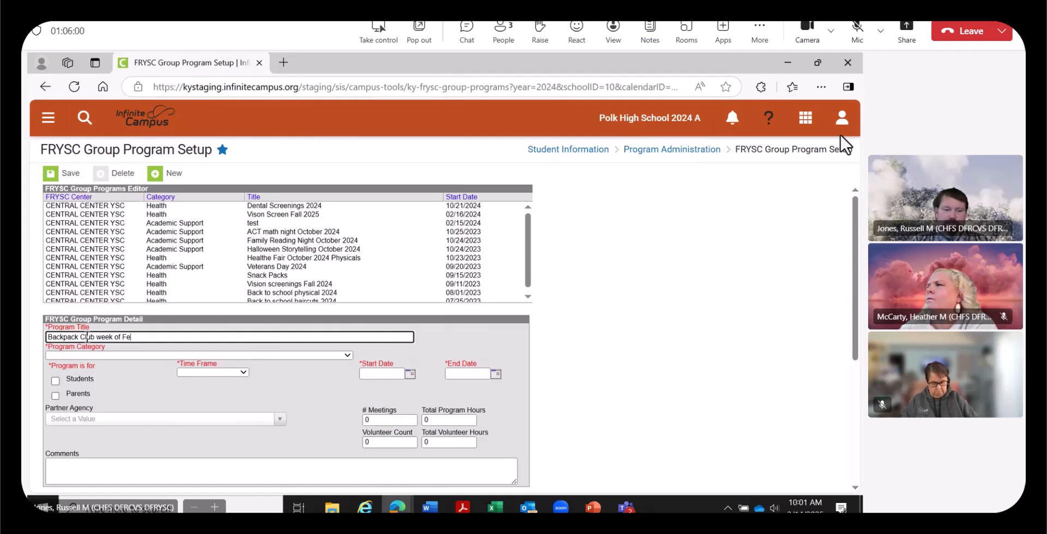
{"action": "type", "text": "buary "}
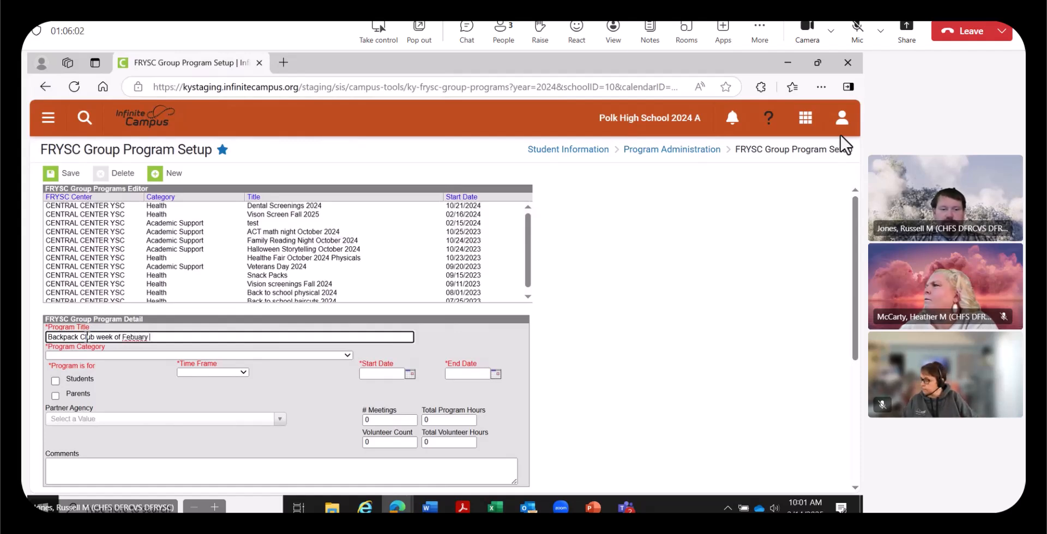
{"action": "type", "text": "14"}
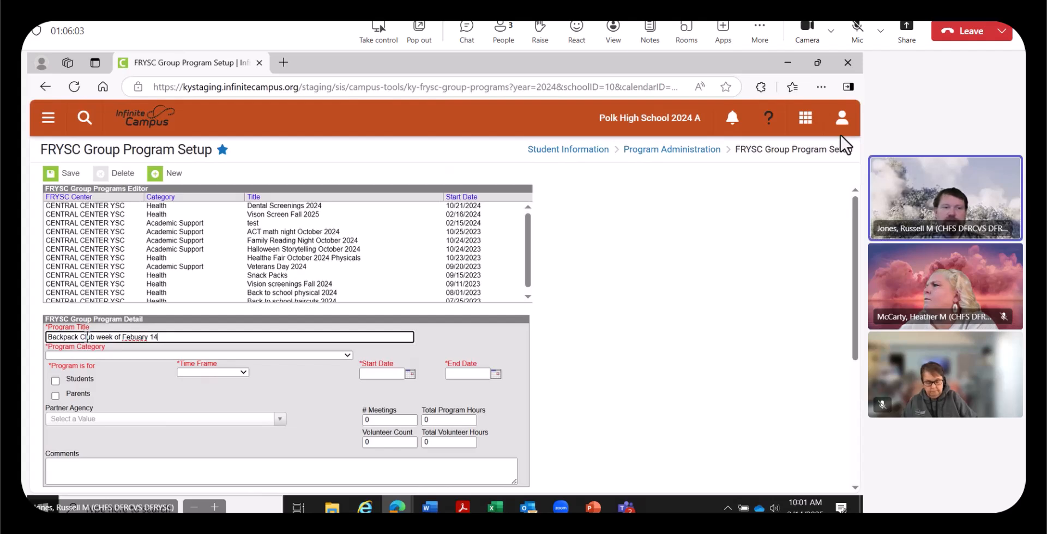
{"action": "right_click", "coordinate": [137, 339]}
{"action": "mouse_move", "coordinate": [136, 346]}
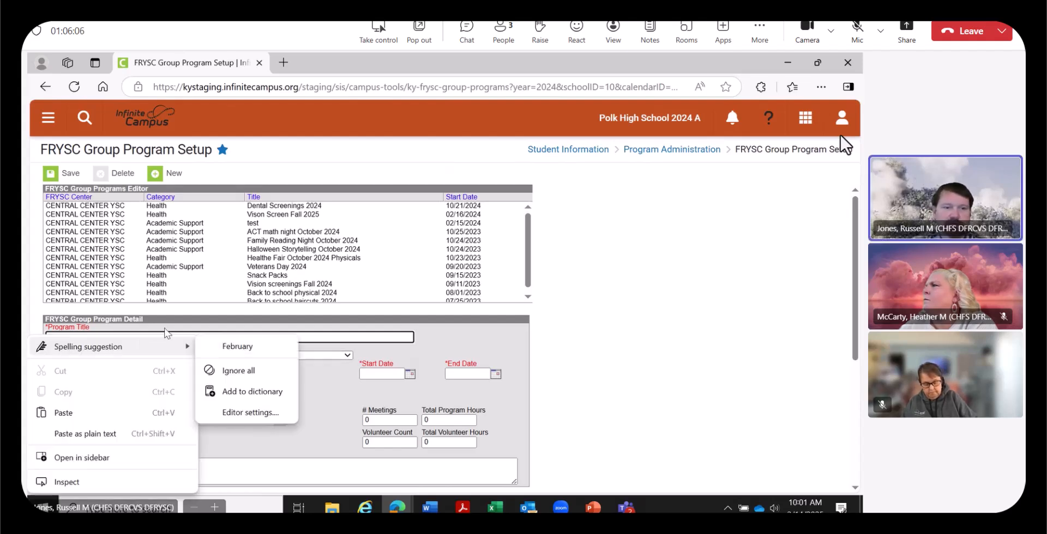
{"action": "left_click", "coordinate": [220, 345]}
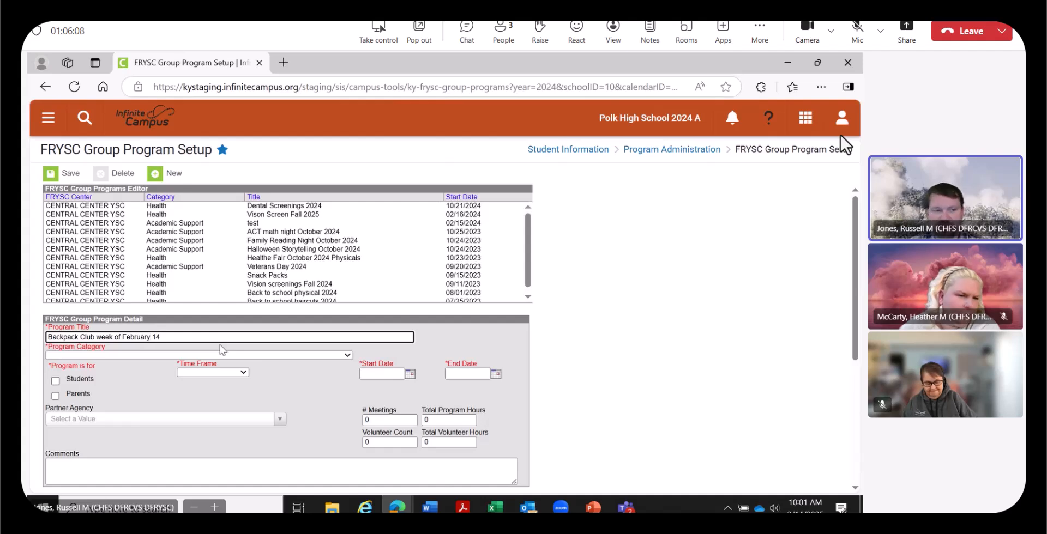
Set the program category to Health: Back Pack Program and mark the program as being for students
{"action": "left_click", "coordinate": [162, 355]}
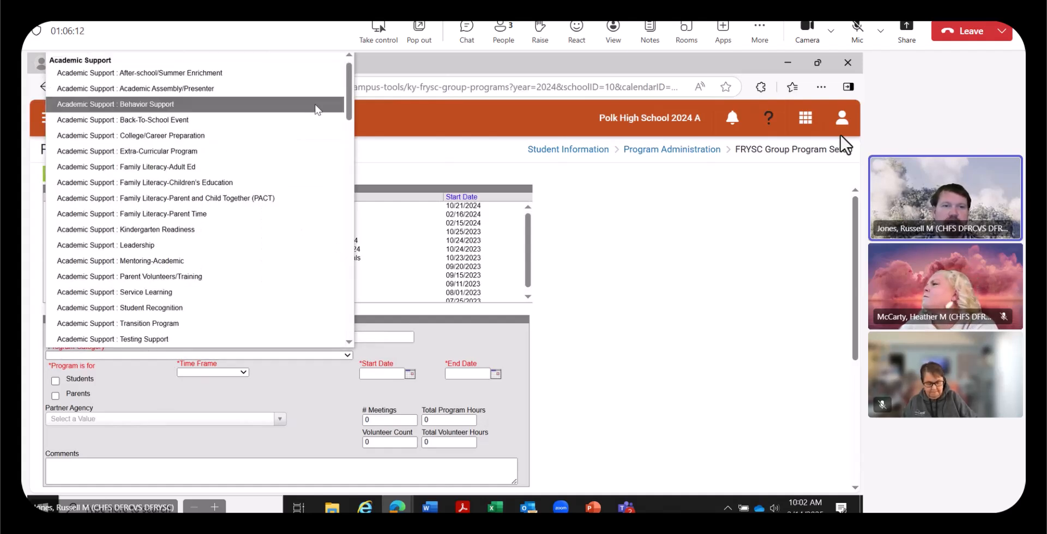
{"action": "left_click_drag", "start_coordinate": [348, 113], "coordinate": [374, 206]}
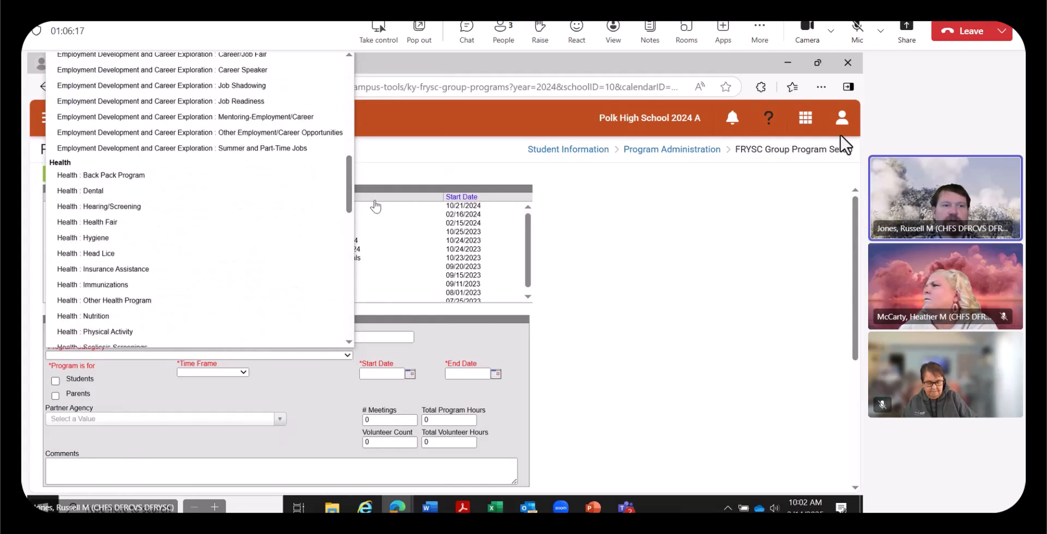
{"action": "left_click", "coordinate": [130, 175]}
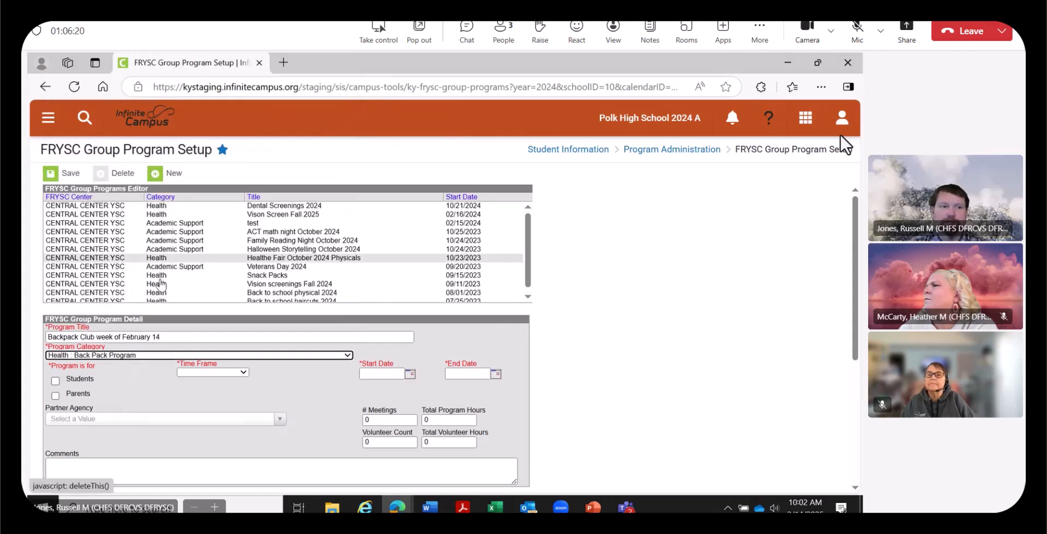
{"action": "left_click", "coordinate": [55, 381]}
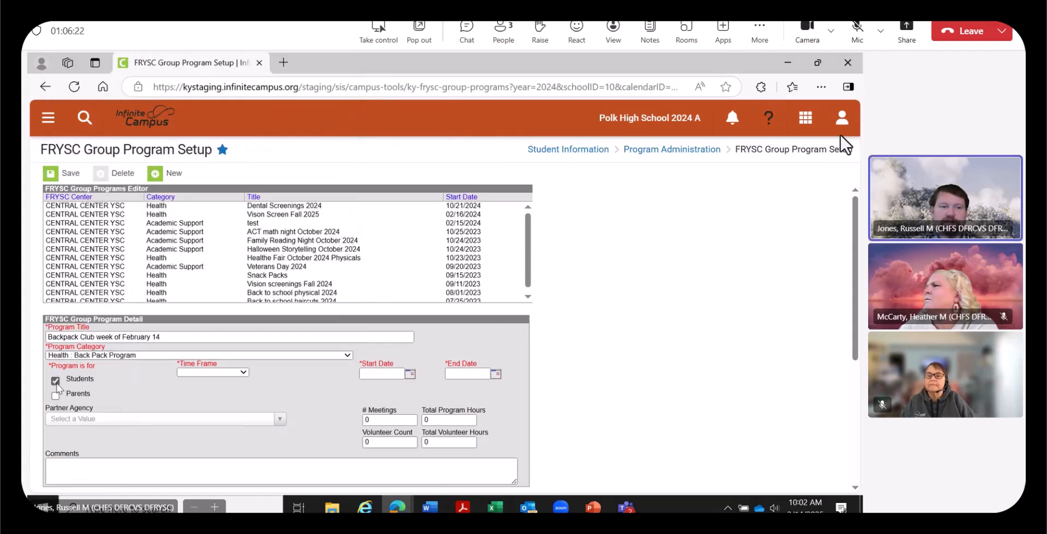
Set the program's time frame to 02: During School
{"action": "right_click", "coordinate": [234, 374]}
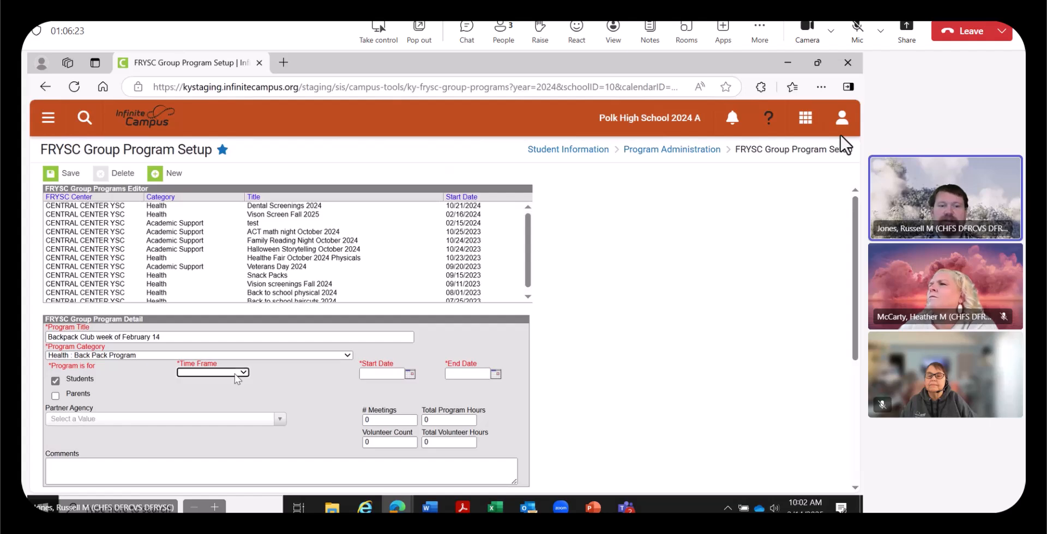
{"action": "left_click", "coordinate": [202, 372]}
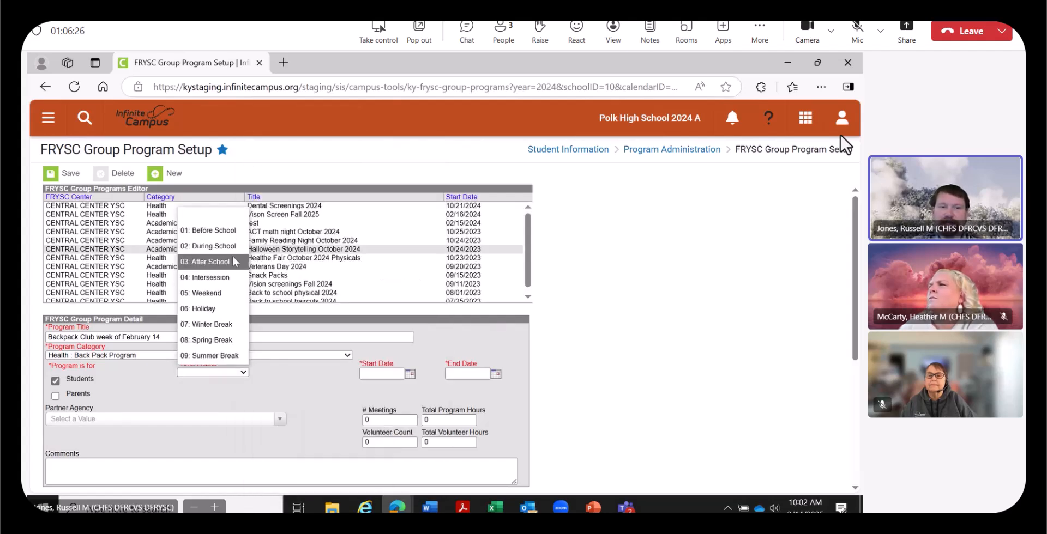
{"action": "left_click", "coordinate": [228, 247]}
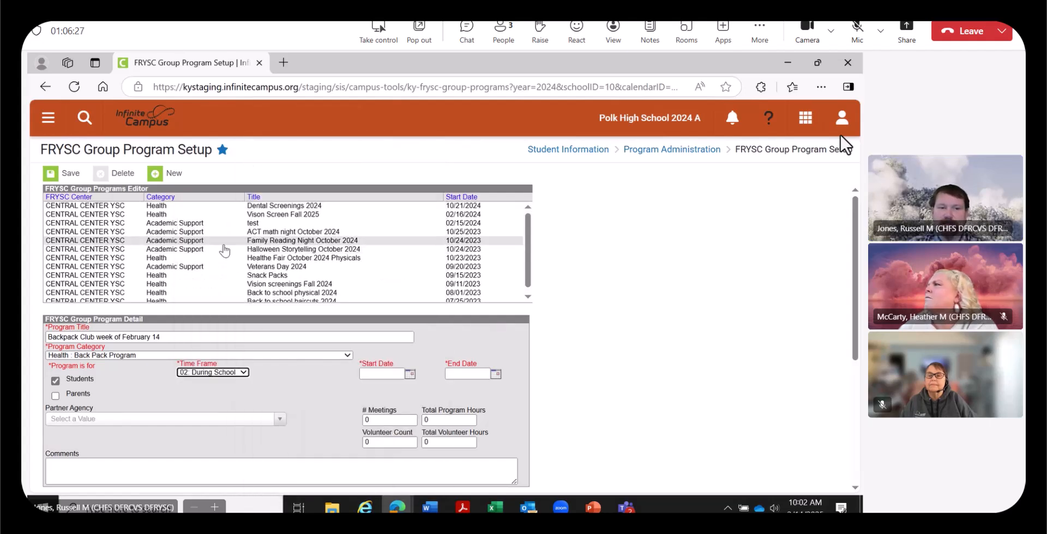
Set the program's start and end dates to 02/16/2024 and choose ARMY: Salvation Army as the partner agency
{"action": "left_click", "coordinate": [410, 375]}
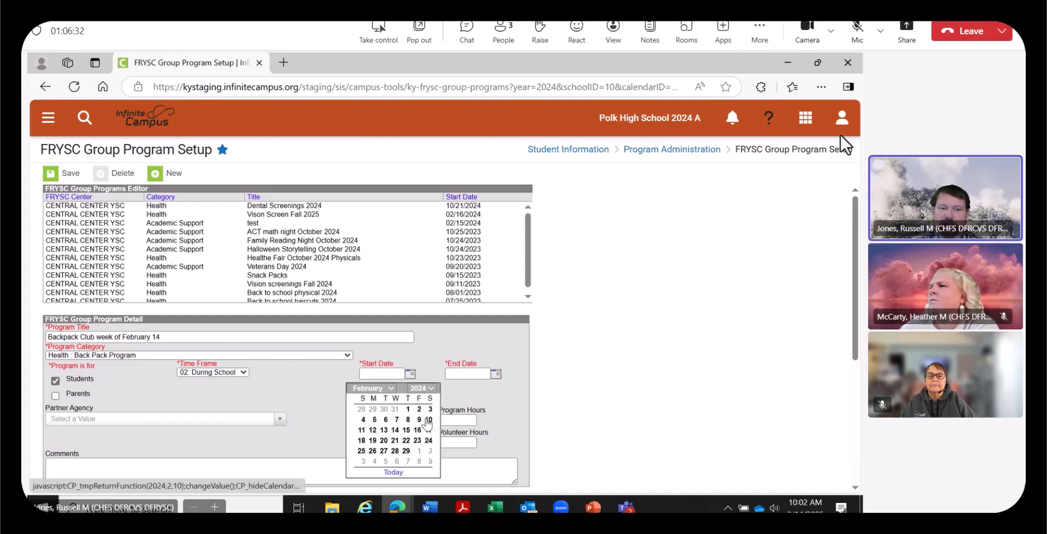
{"action": "left_click", "coordinate": [417, 431]}
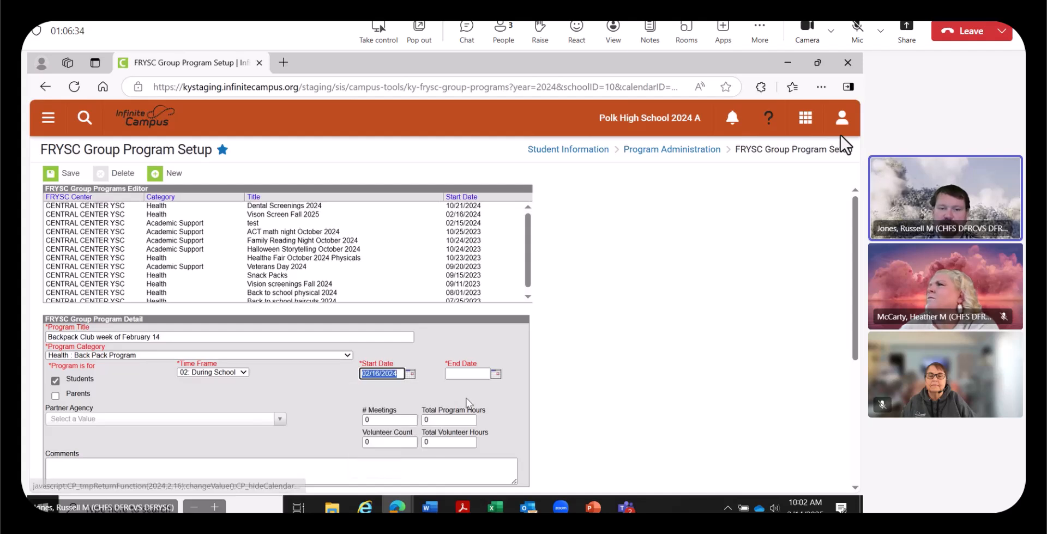
{"action": "left_click", "coordinate": [495, 375]}
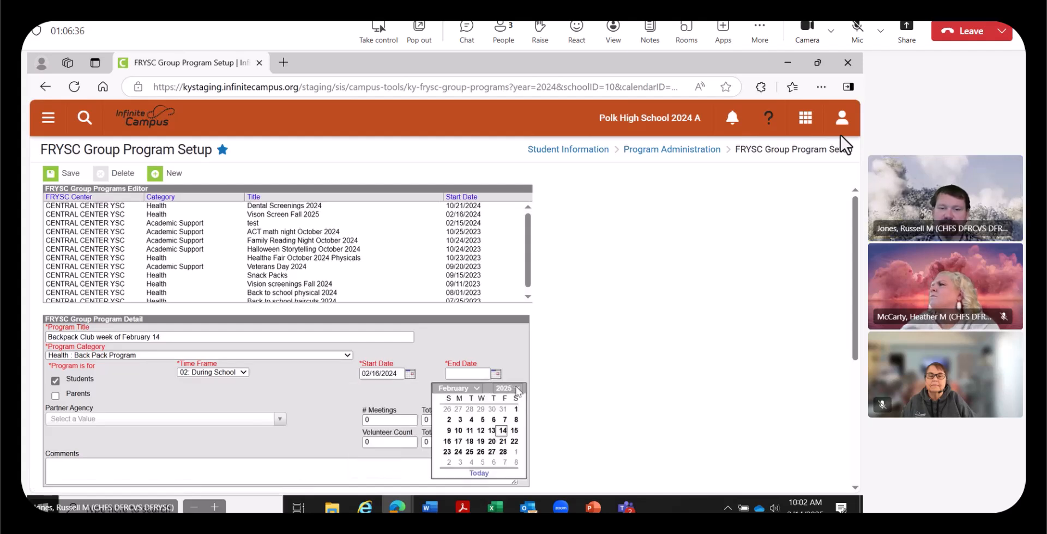
{"action": "left_click", "coordinate": [516, 389]}
{"action": "left_click", "coordinate": [512, 425]}
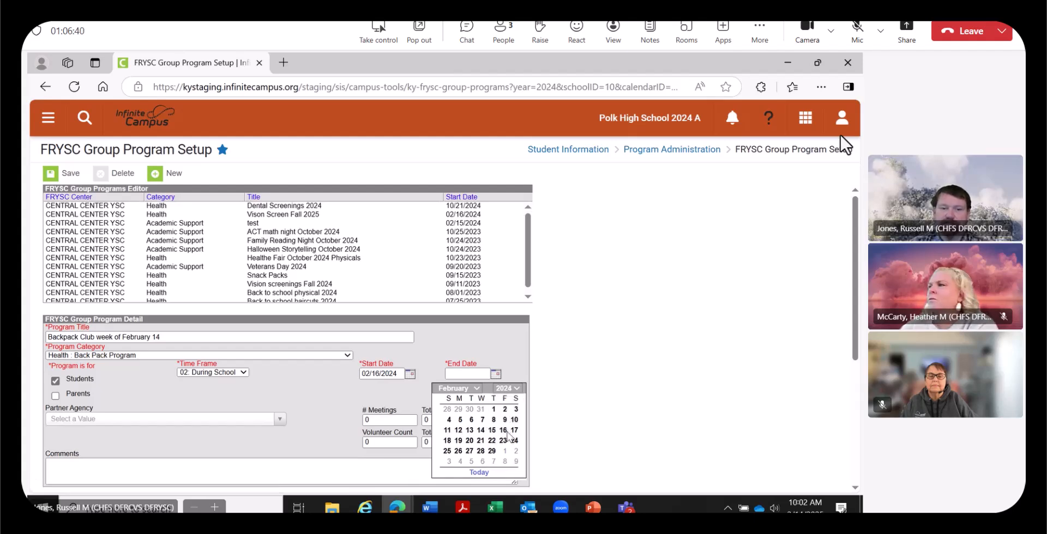
{"action": "left_click", "coordinate": [502, 434]}
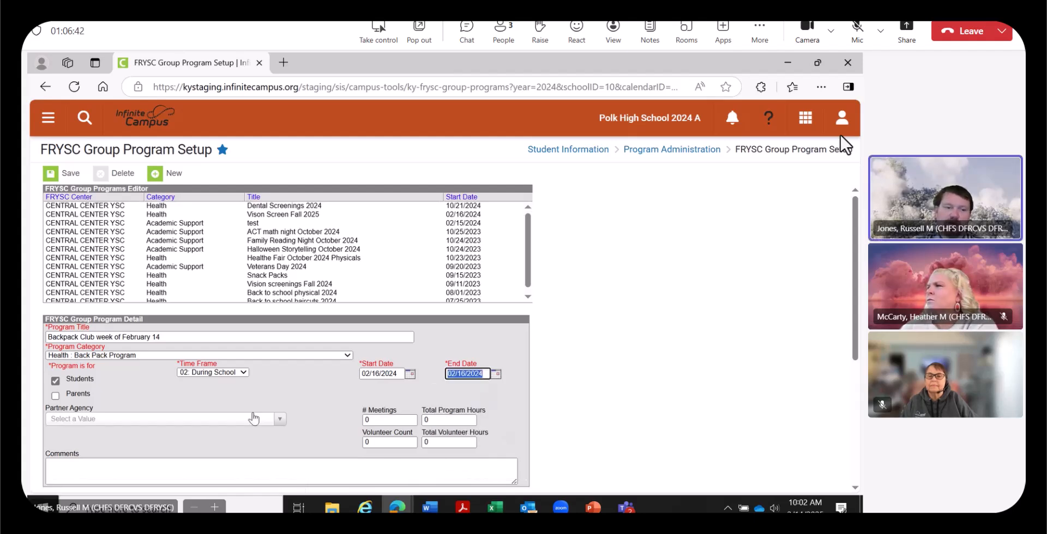
{"action": "left_click", "coordinate": [273, 422]}
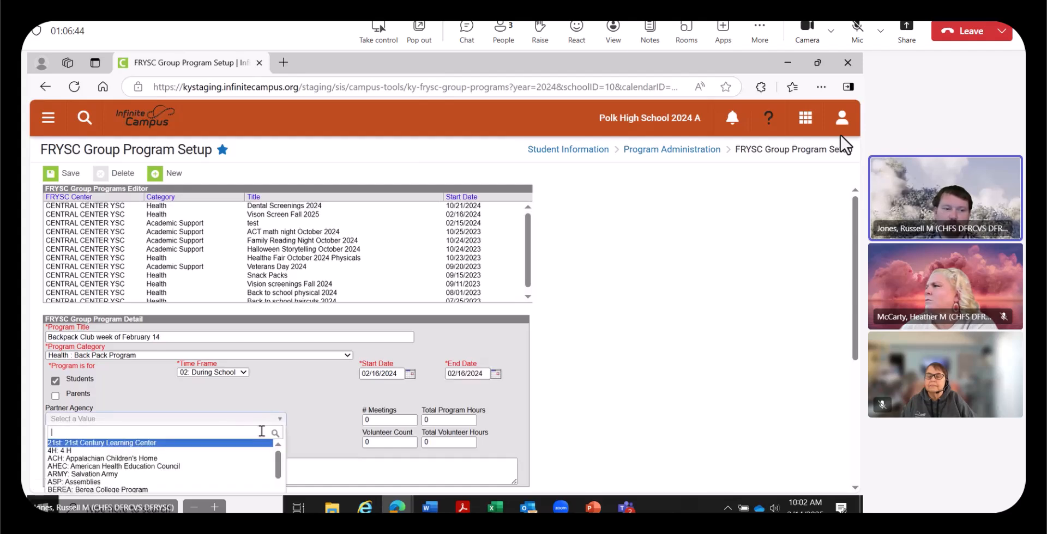
{"action": "left_click", "coordinate": [225, 474]}
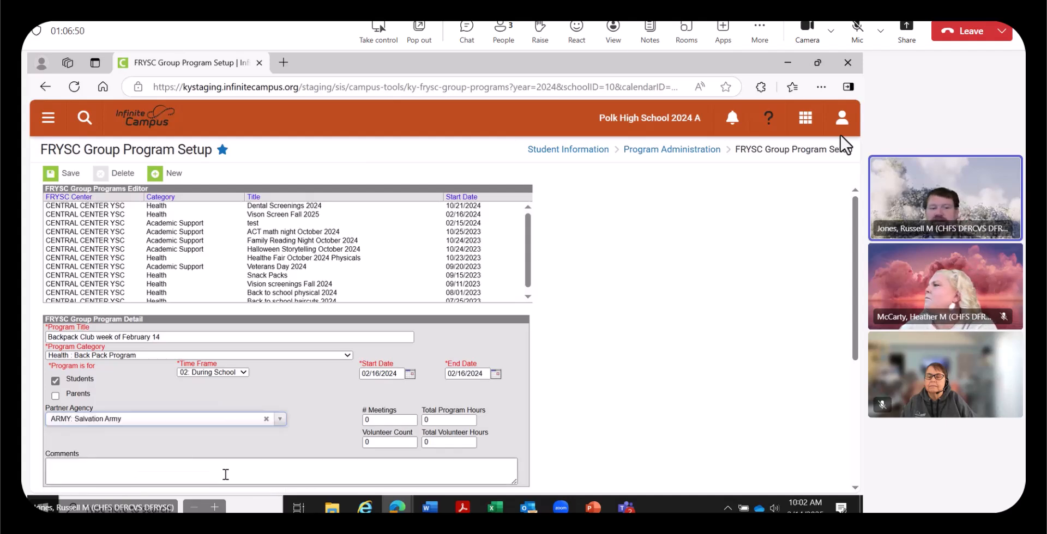
Enter 1 meeting, 1 total program hour, a volunteer count of 10 and 10 total volunteer hours for the program
{"action": "left_click", "coordinate": [392, 419]}
{"action": "double_click", "coordinate": [392, 420]}
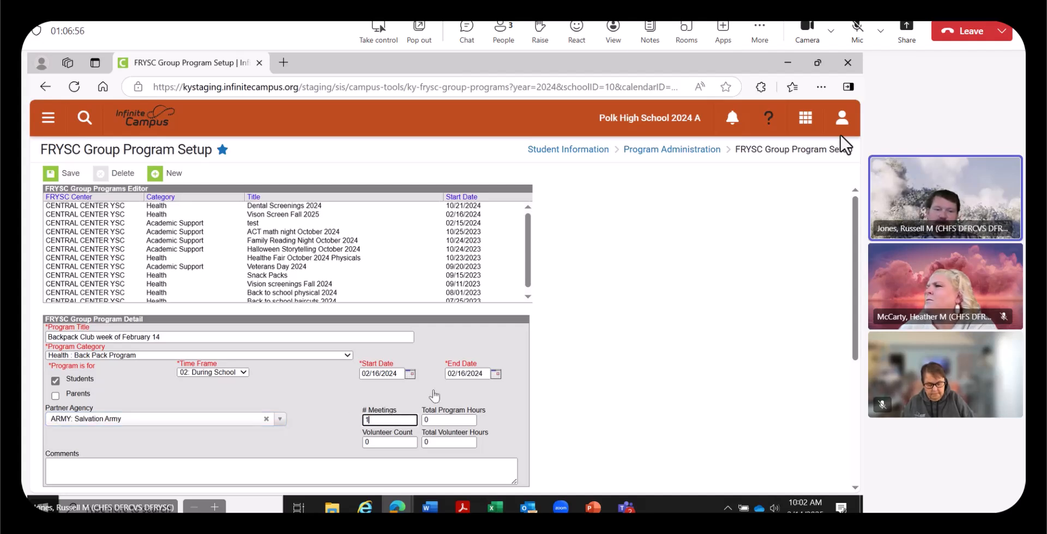
{"action": "key", "text": "Tab"}
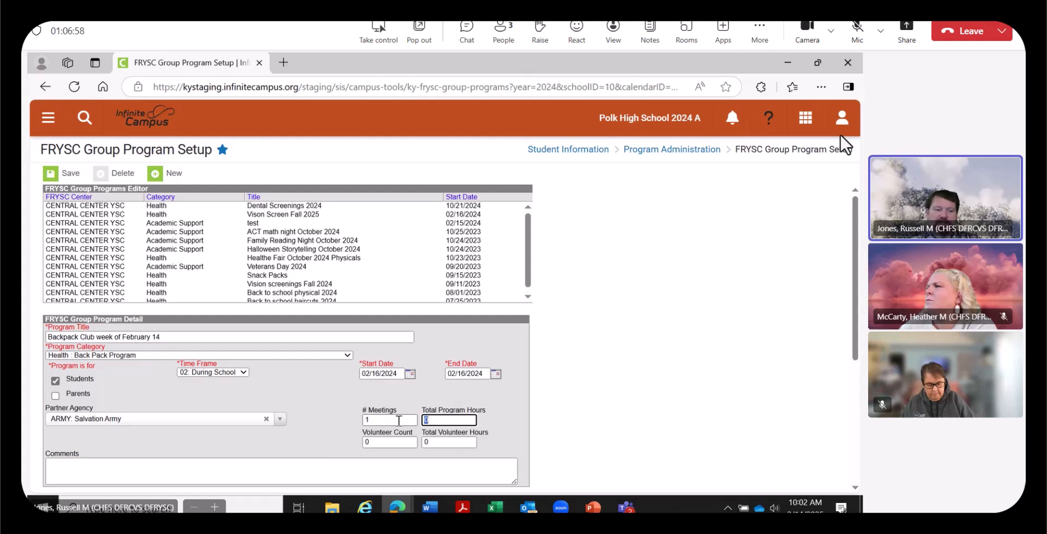
{"action": "type", "text": "1"}
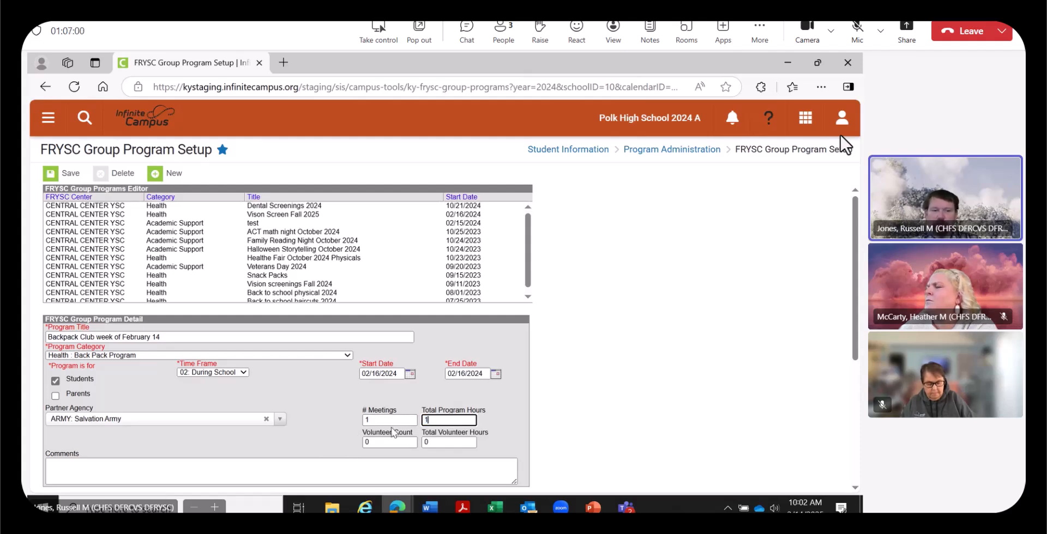
{"action": "key", "text": "Tab"}
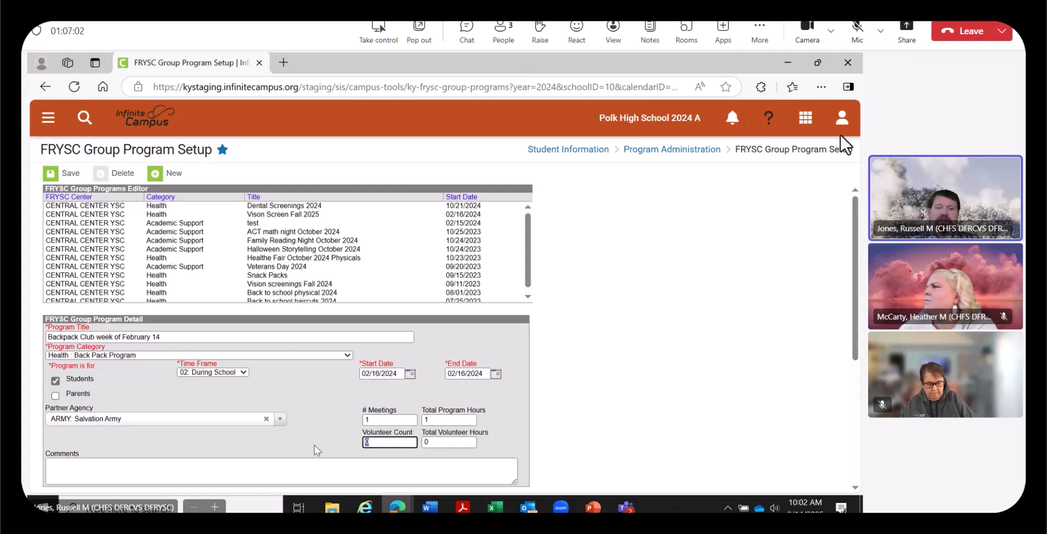
{"action": "type", "text": "10"}
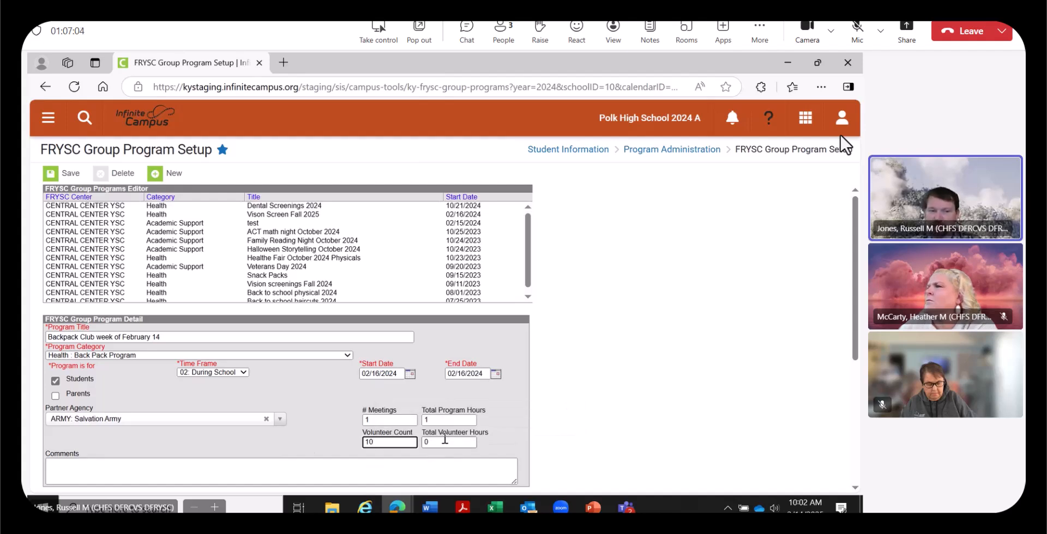
{"action": "key", "text": "Tab"}
{"action": "type", "text": "10"}
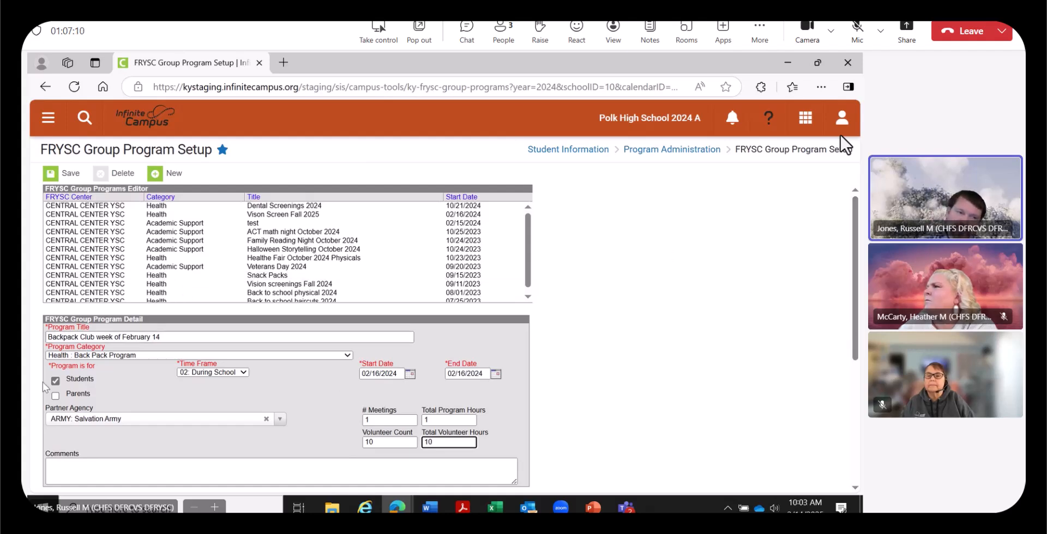
{"action": "scroll", "coordinate": [34, 370], "scroll_direction": "down", "scroll_amount": 3}
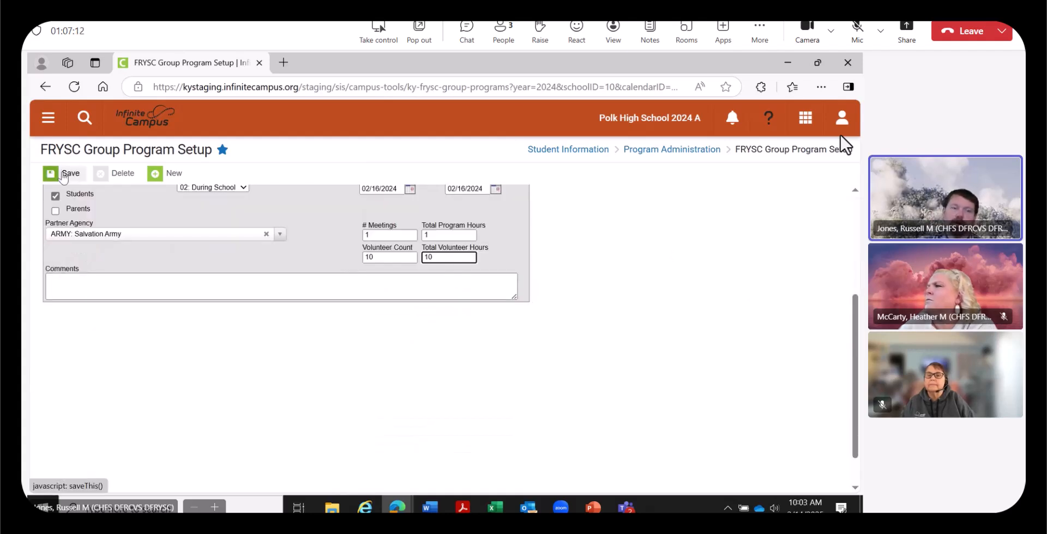
Save the Backpack Club group program and open the FRYSC Group Program Participation Wizard
{"action": "left_click", "coordinate": [63, 174]}
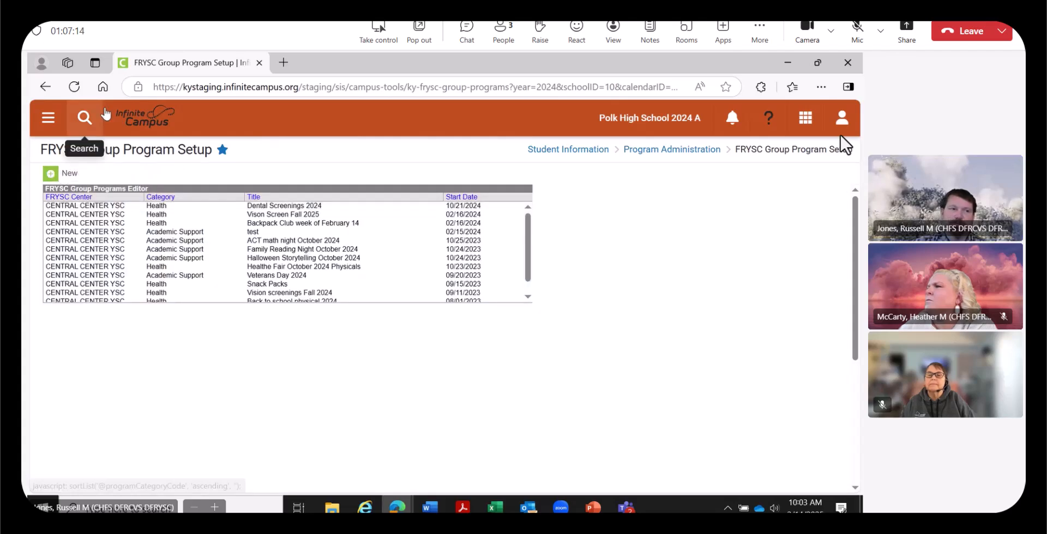
{"action": "left_click", "coordinate": [51, 121]}
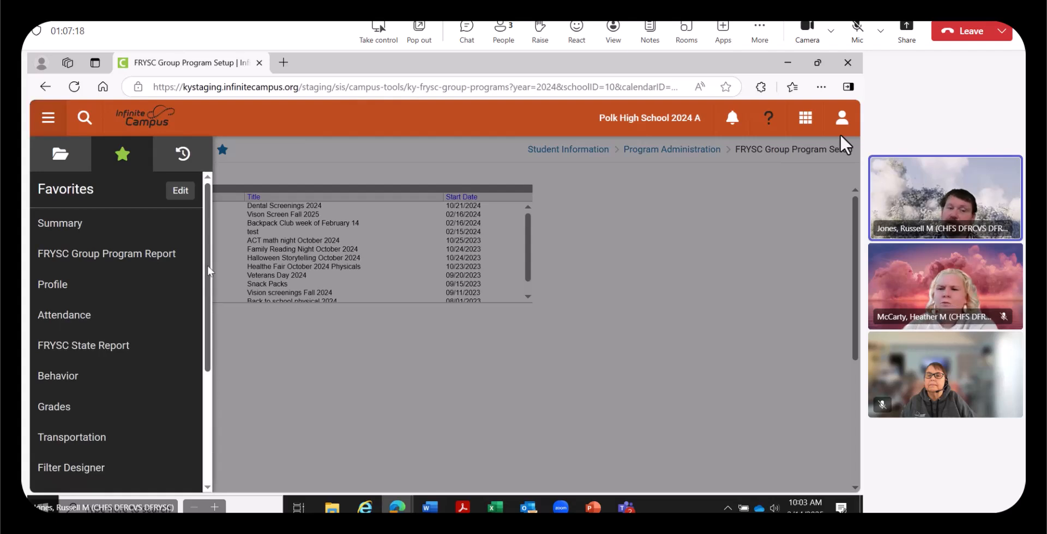
{"action": "left_click_drag", "start_coordinate": [207, 265], "coordinate": [229, 420]}
{"action": "left_click", "coordinate": [131, 415]}
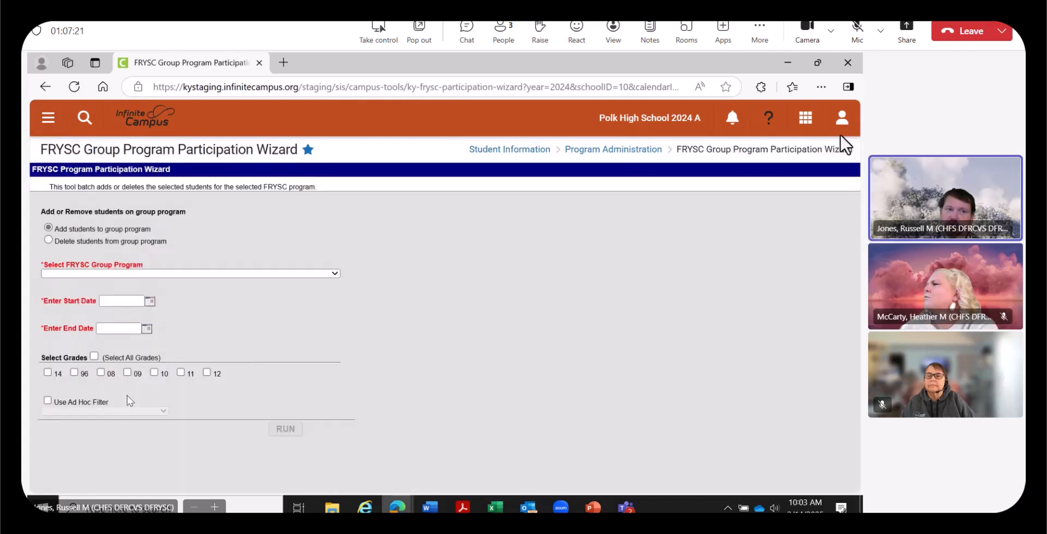
Choose the Backpack Club week of February 14 program and limit students with the ad hoc filter Backpack Club (weekend food) 2025
{"action": "left_click", "coordinate": [202, 273]}
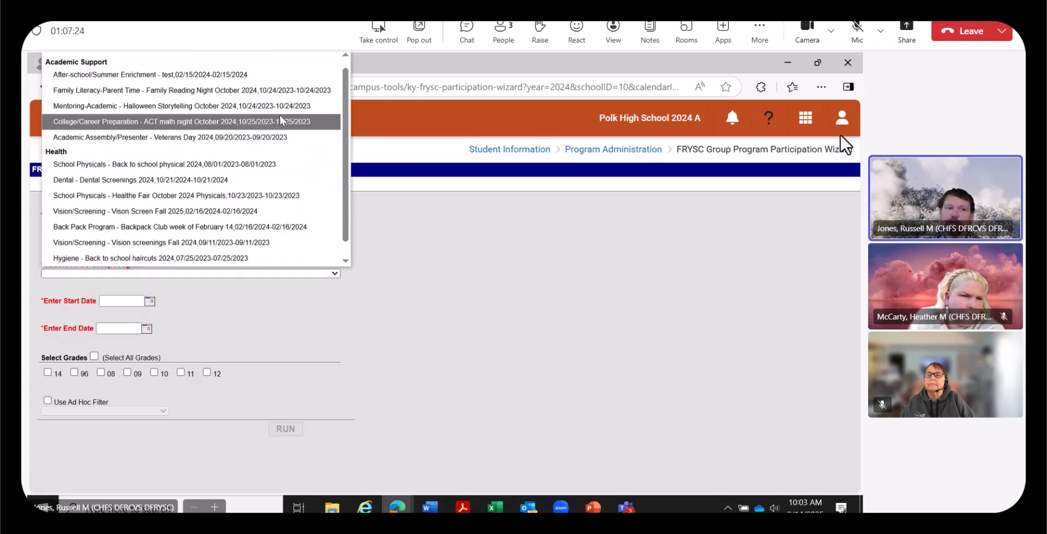
{"action": "left_click", "coordinate": [201, 229]}
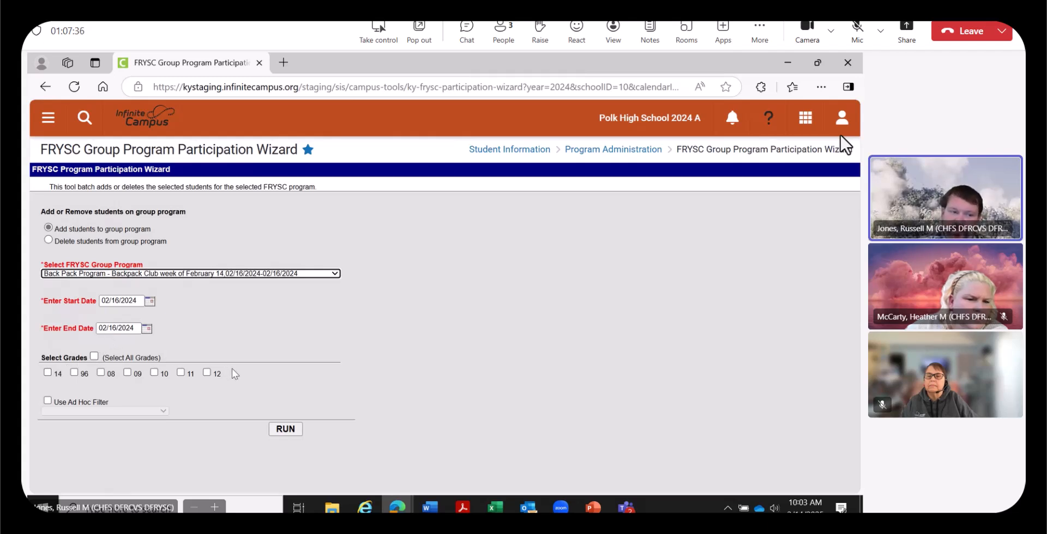
{"action": "left_click", "coordinate": [48, 401]}
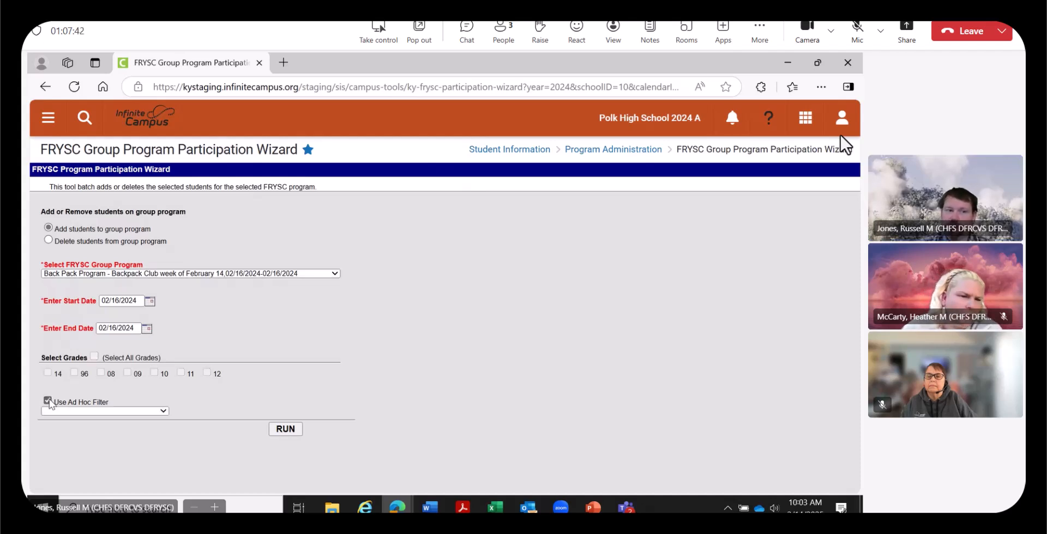
{"action": "left_click", "coordinate": [164, 412]}
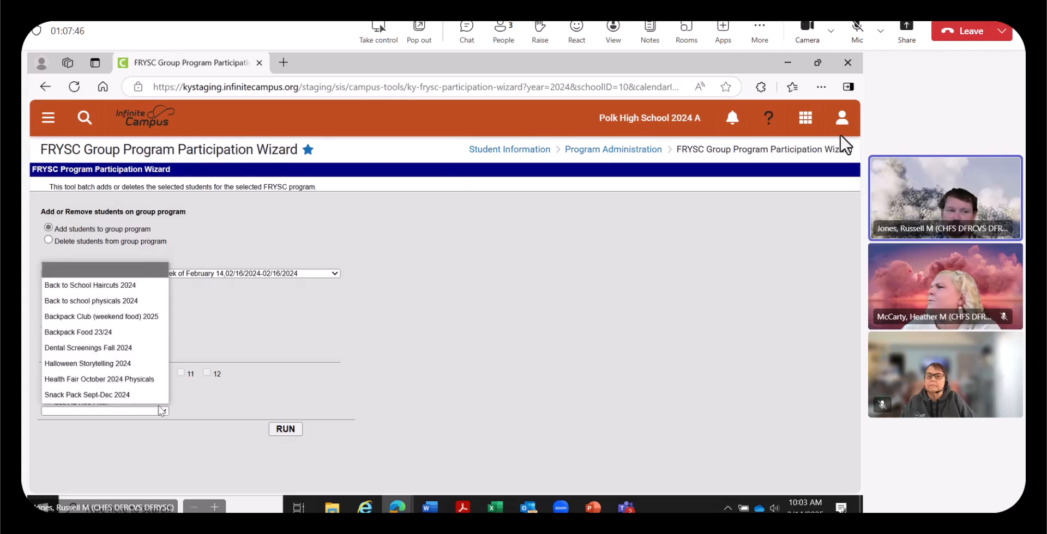
{"action": "left_click", "coordinate": [143, 321]}
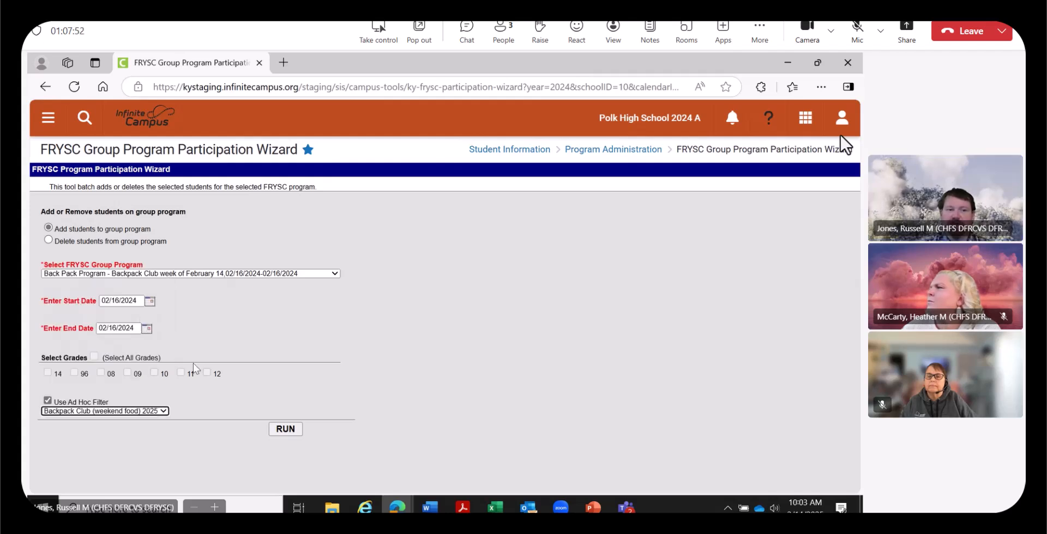
Run the batch enrollment of the filtered students into the Backpack Club program and dismiss the result messages
{"action": "left_click", "coordinate": [284, 430]}
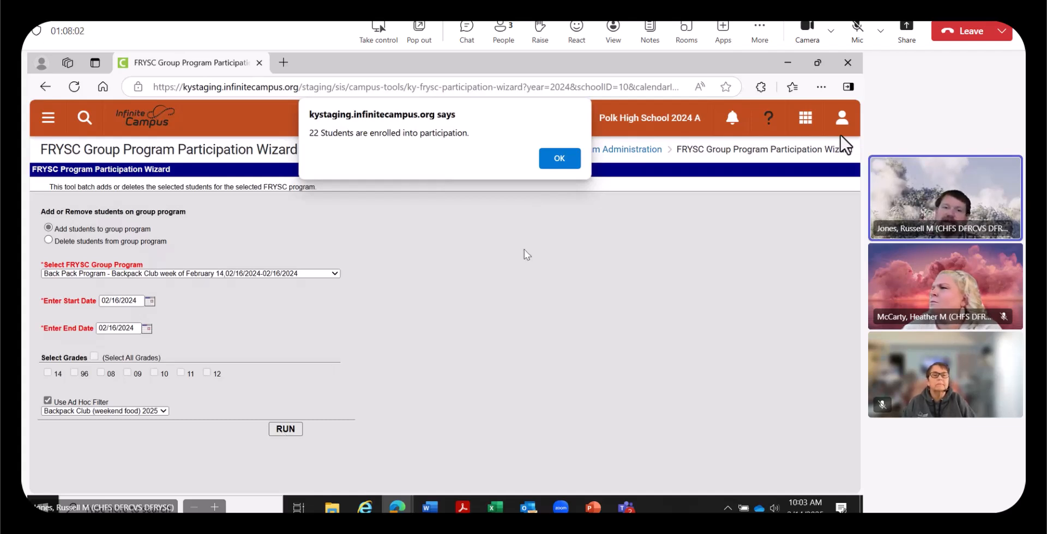
{"action": "left_click", "coordinate": [557, 163]}
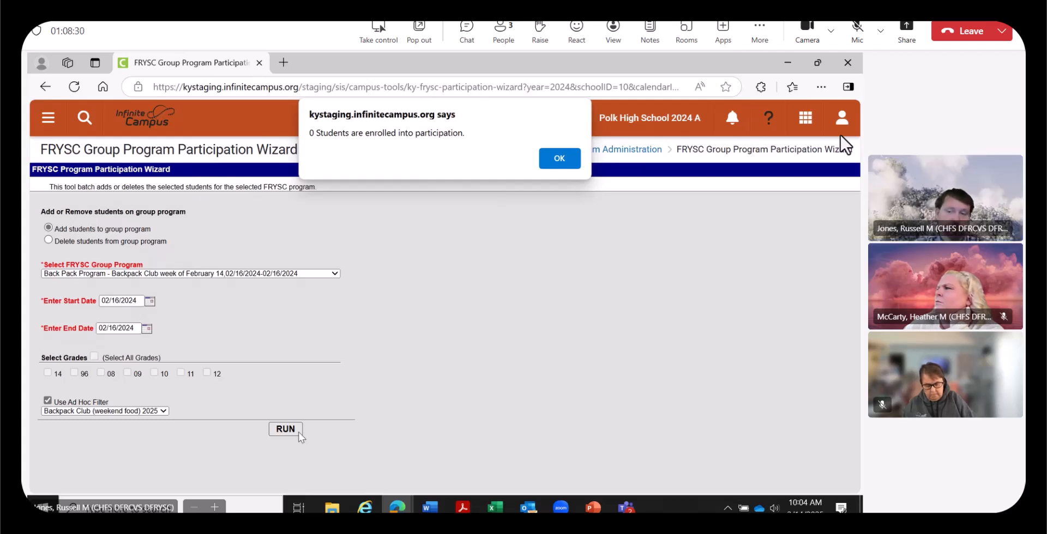
{"action": "left_click", "coordinate": [561, 158]}
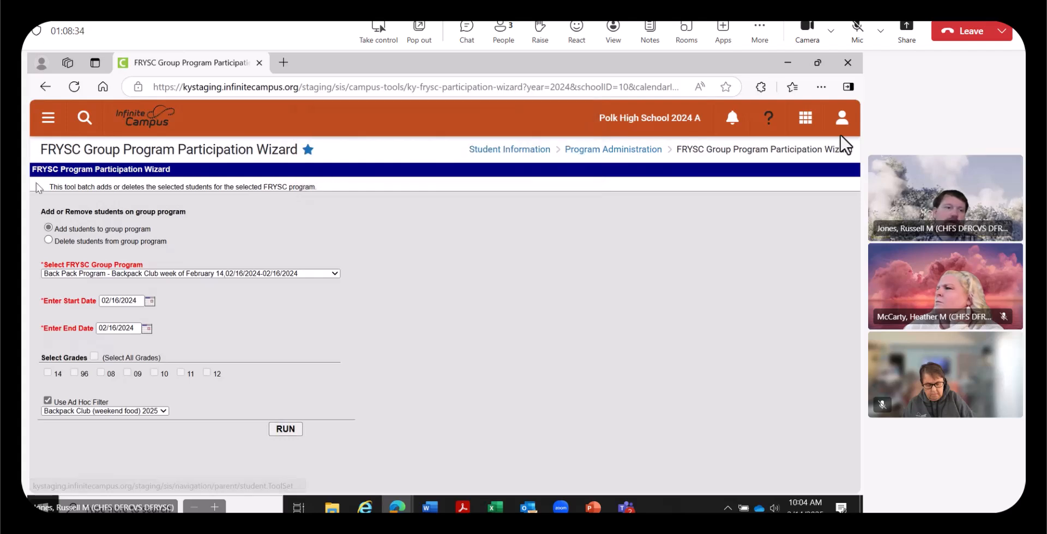
Open the student's FRYSC record and expand the Polk High School 2024 A group programs to check for the Back Pack Program entry
{"action": "left_click", "coordinate": [44, 119]}
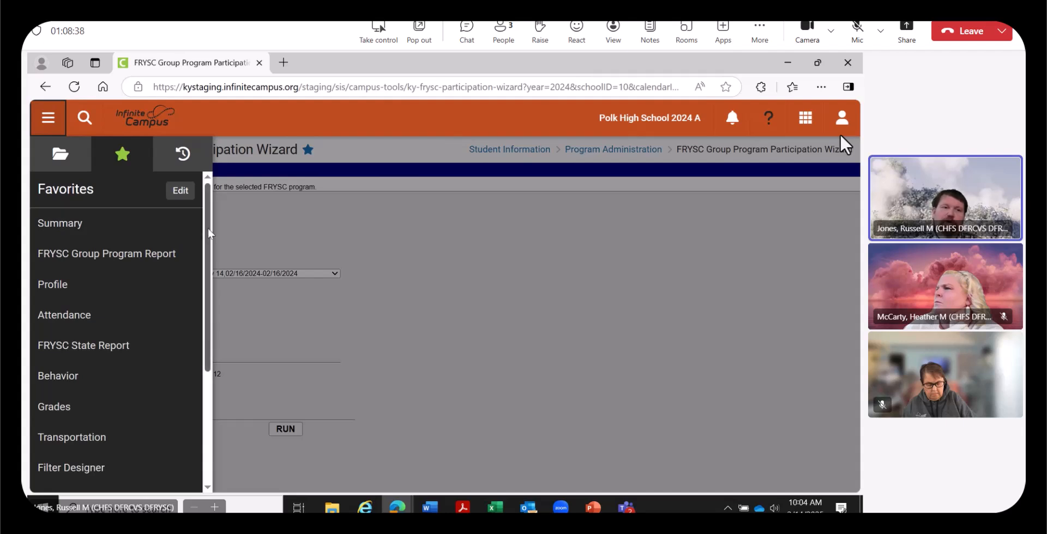
{"action": "left_click_drag", "start_coordinate": [209, 228], "coordinate": [246, 433]}
{"action": "left_click", "coordinate": [101, 464]}
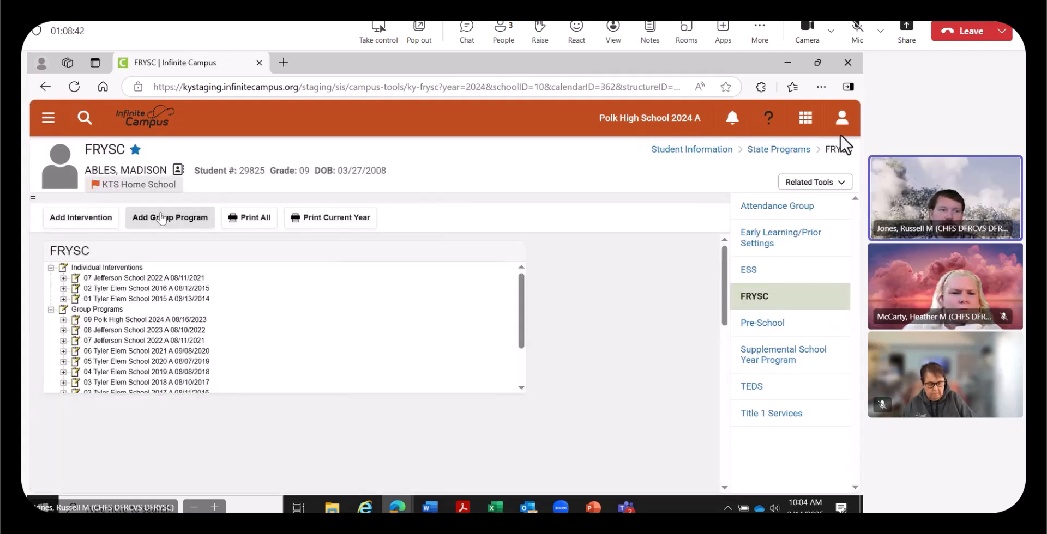
{"action": "mouse_move", "coordinate": [122, 188]}
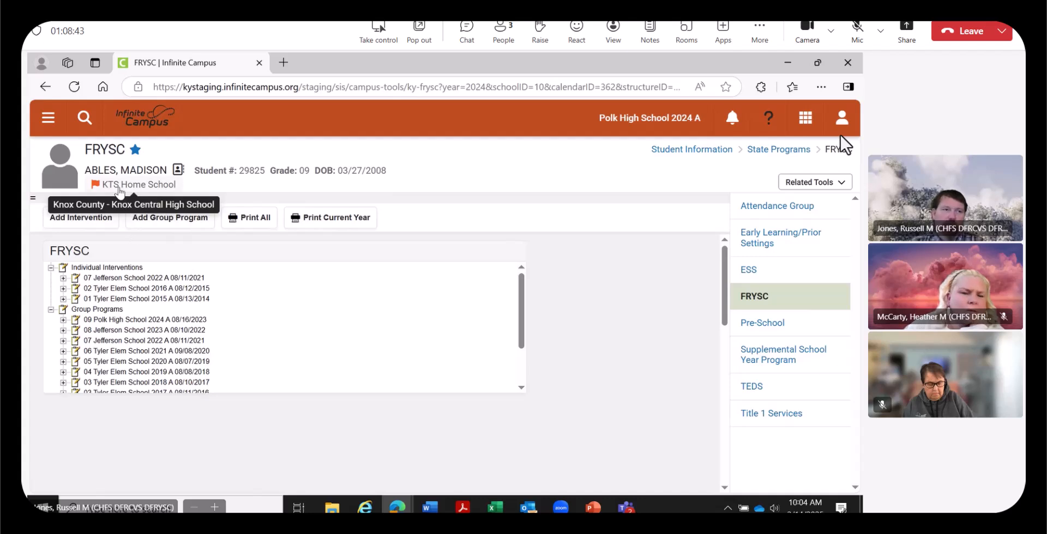
{"action": "left_click", "coordinate": [63, 322]}
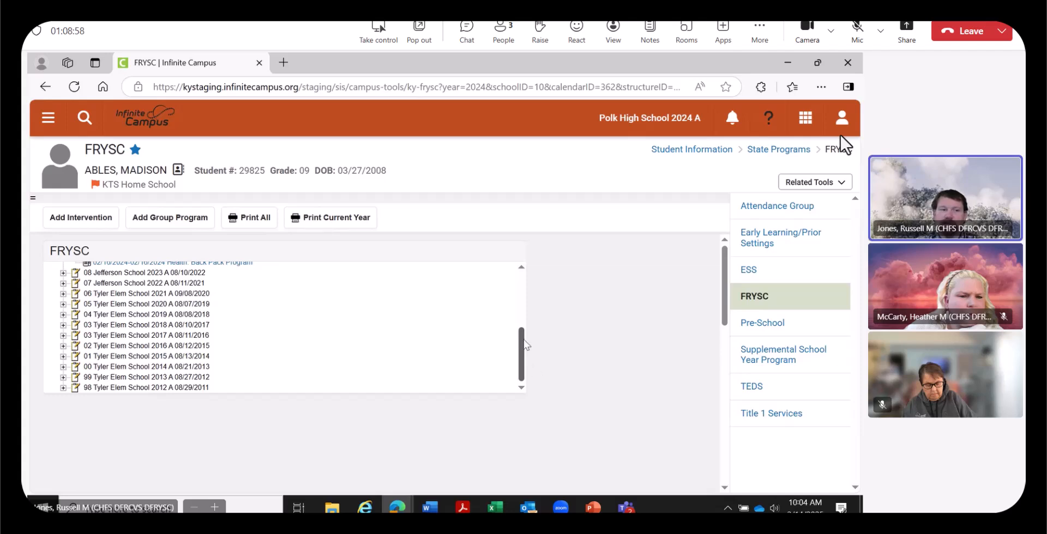
{"action": "left_click_drag", "start_coordinate": [523, 346], "coordinate": [516, 275]}
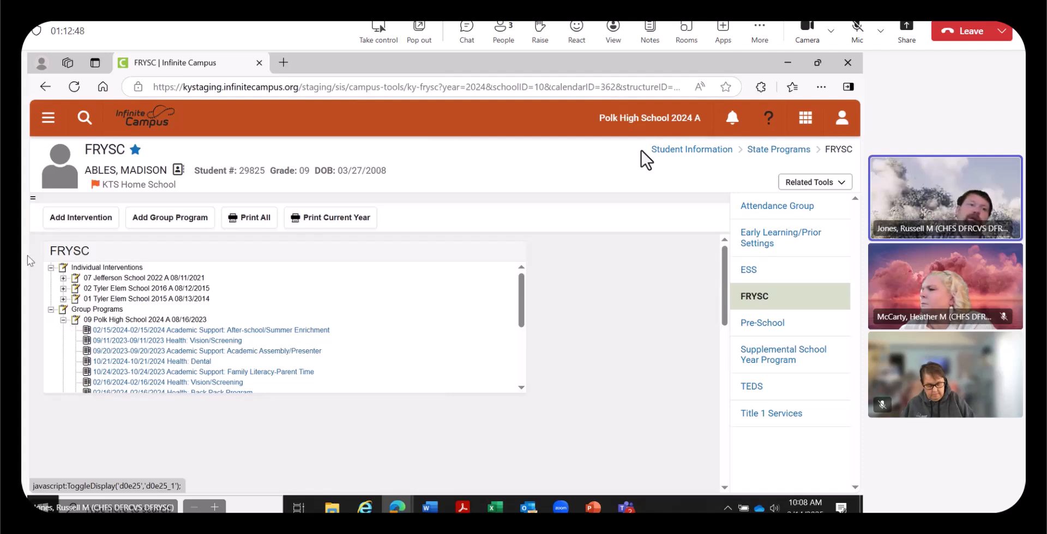
Open the FRYSC State Report
{"action": "left_click", "coordinate": [50, 118]}
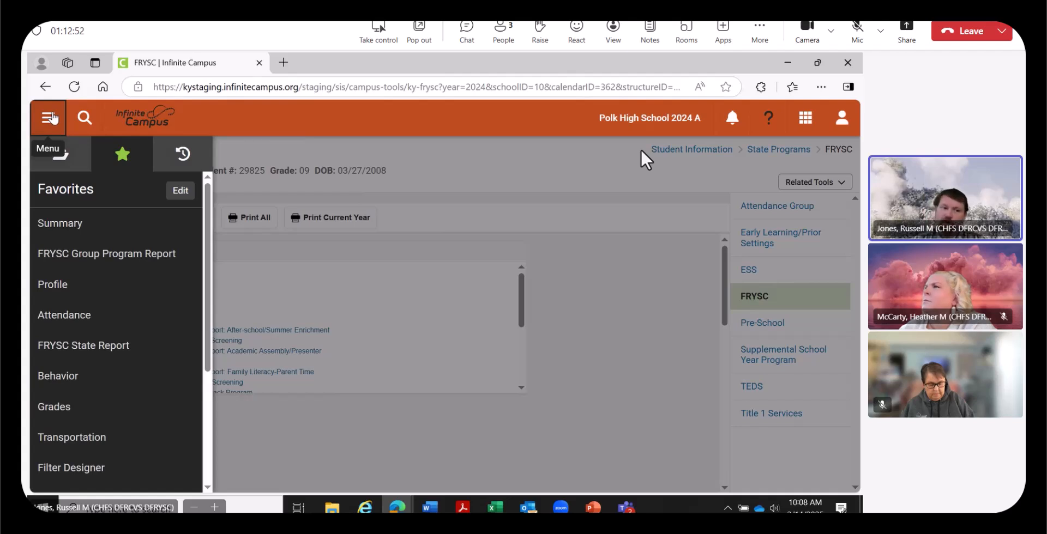
{"action": "left_click", "coordinate": [129, 347]}
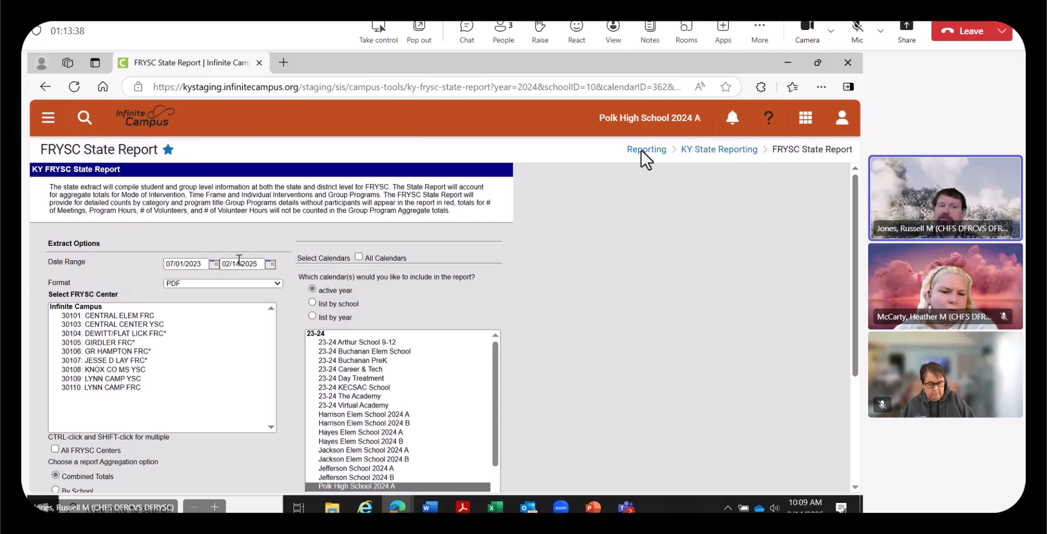
Set the end date of the state report's date range to 01/31/2025
{"action": "left_click", "coordinate": [271, 265]}
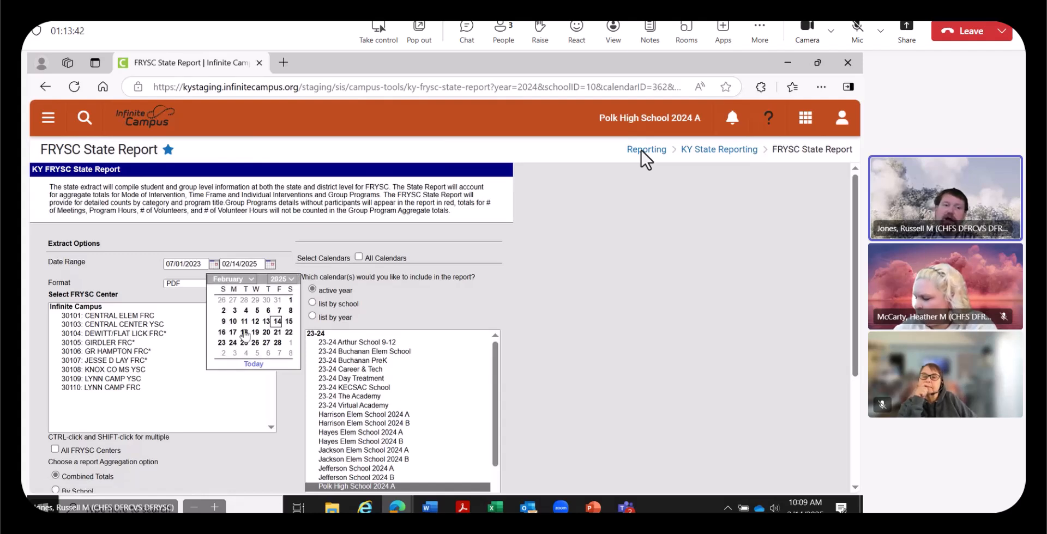
{"action": "left_click", "coordinate": [278, 300]}
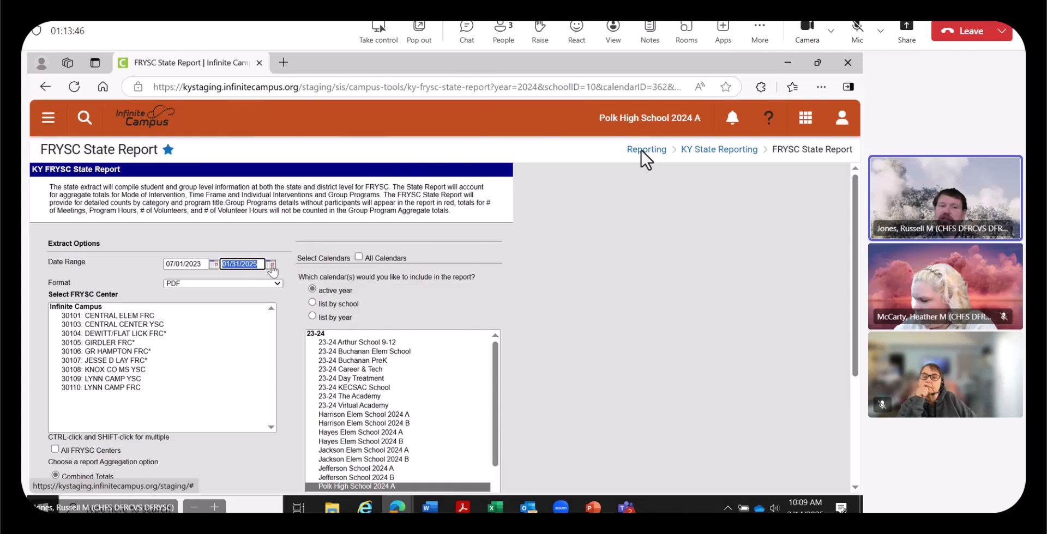
{"action": "left_click", "coordinate": [271, 265]}
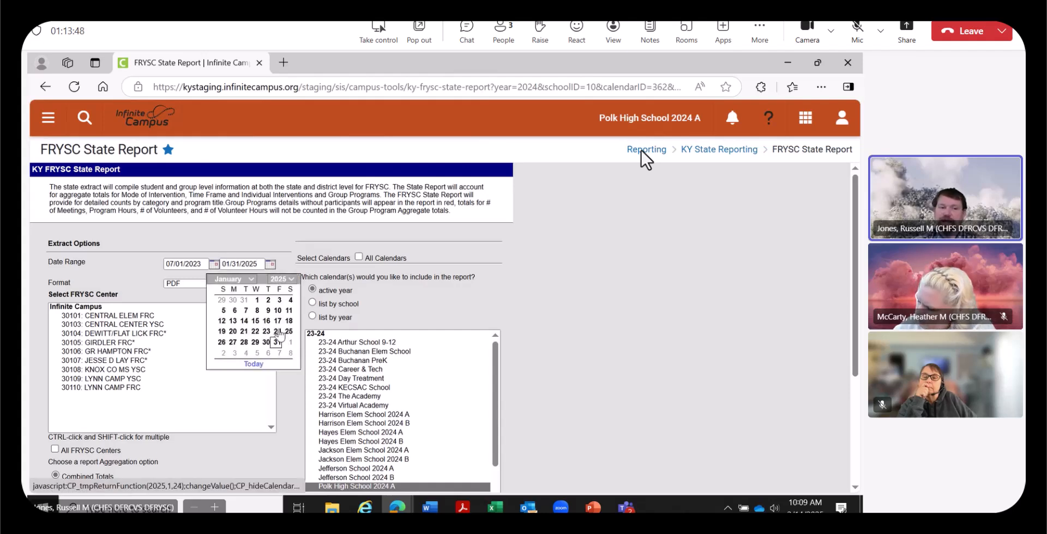
{"action": "left_click", "coordinate": [271, 266]}
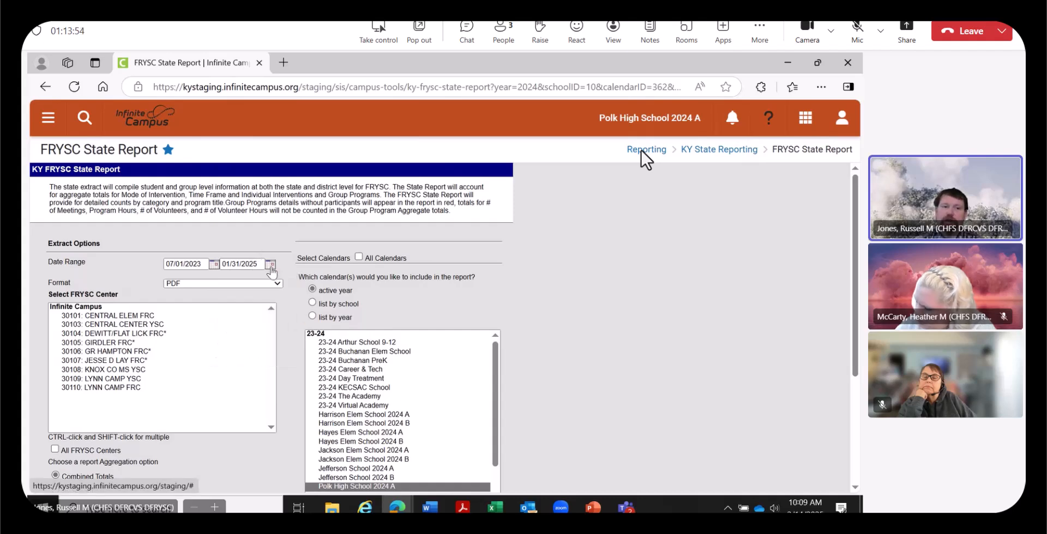
Change the end date of the state report's date range to 02/14/2025
{"action": "left_click", "coordinate": [271, 266]}
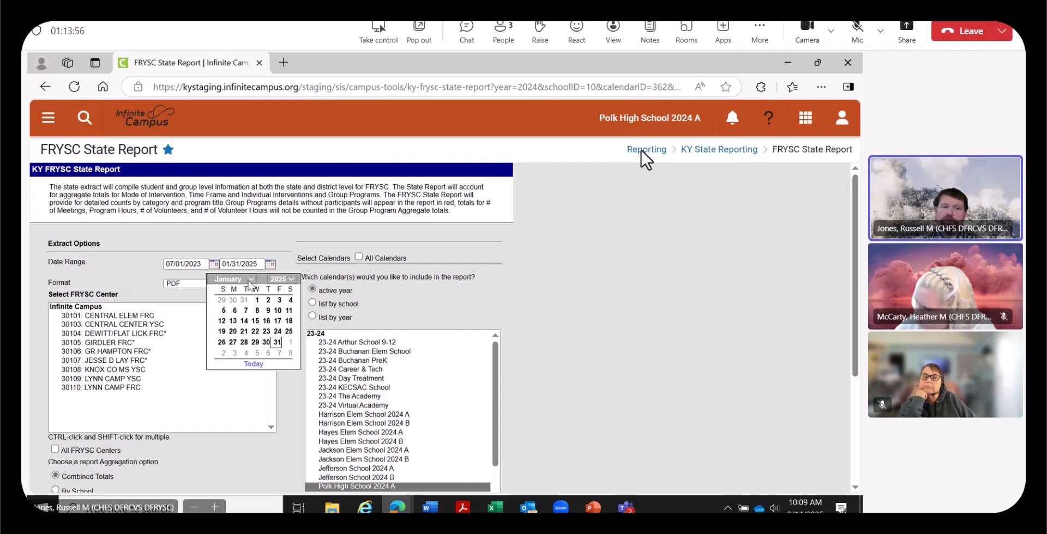
{"action": "left_click", "coordinate": [249, 282]}
{"action": "left_click", "coordinate": [242, 305]}
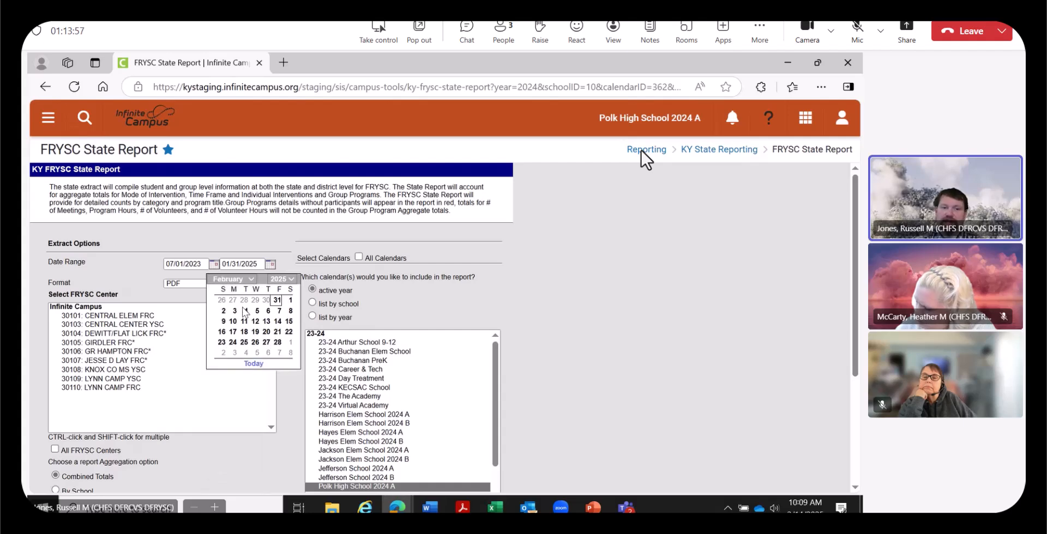
{"action": "left_click", "coordinate": [277, 321]}
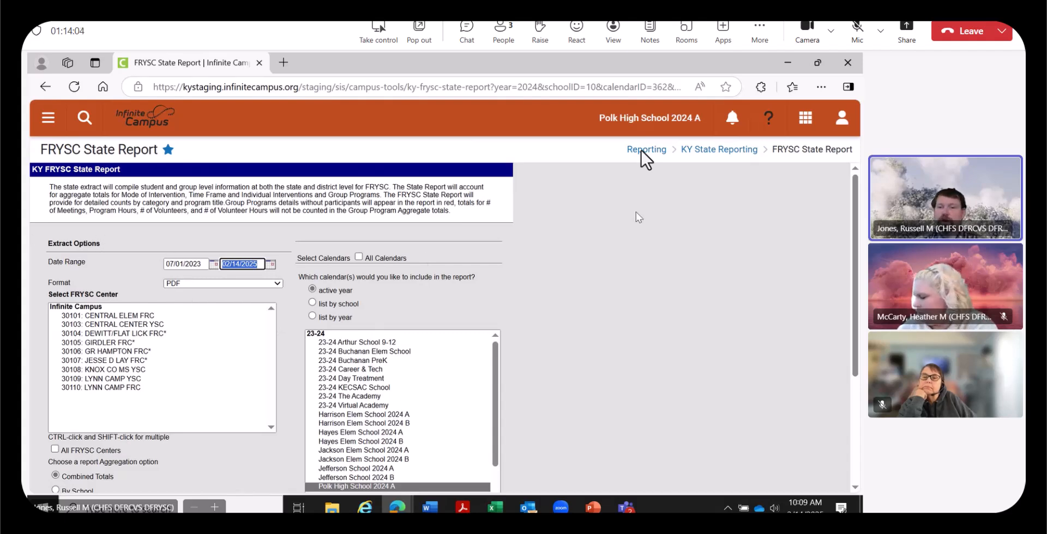
Select the center 30103: CENTRAL CENTER YSC for the report and choose Combined Totals as the aggregation option
{"action": "left_click_drag", "start_coordinate": [854, 211], "coordinate": [859, 240]}
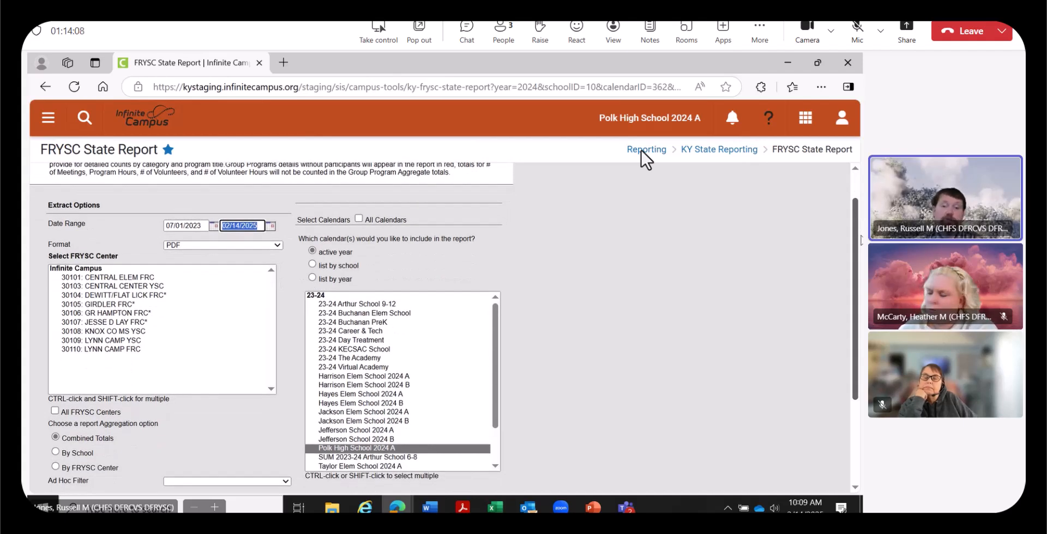
{"action": "left_click_drag", "start_coordinate": [860, 239], "coordinate": [861, 250]}
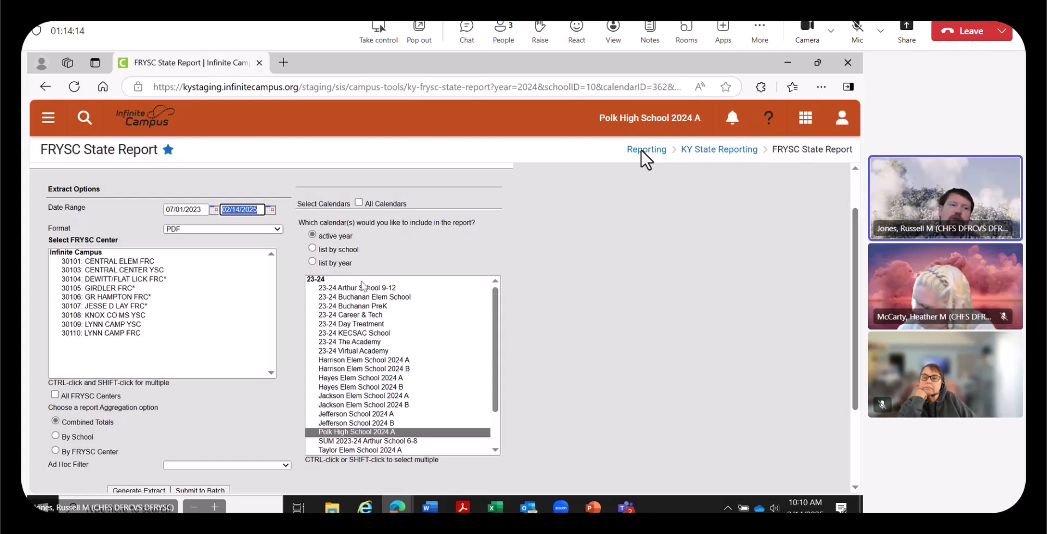
{"action": "left_click", "coordinate": [154, 269]}
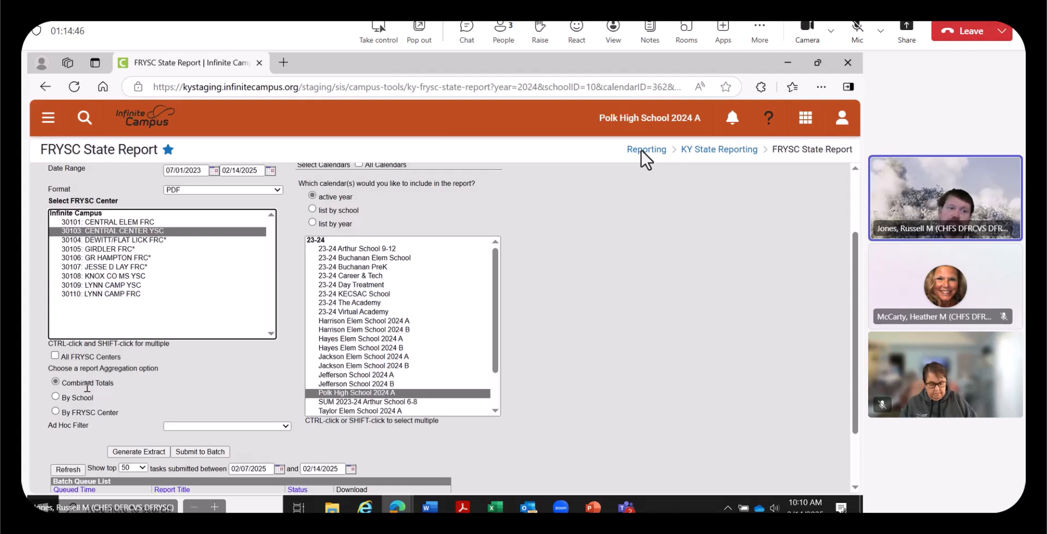
{"action": "left_click", "coordinate": [55, 397]}
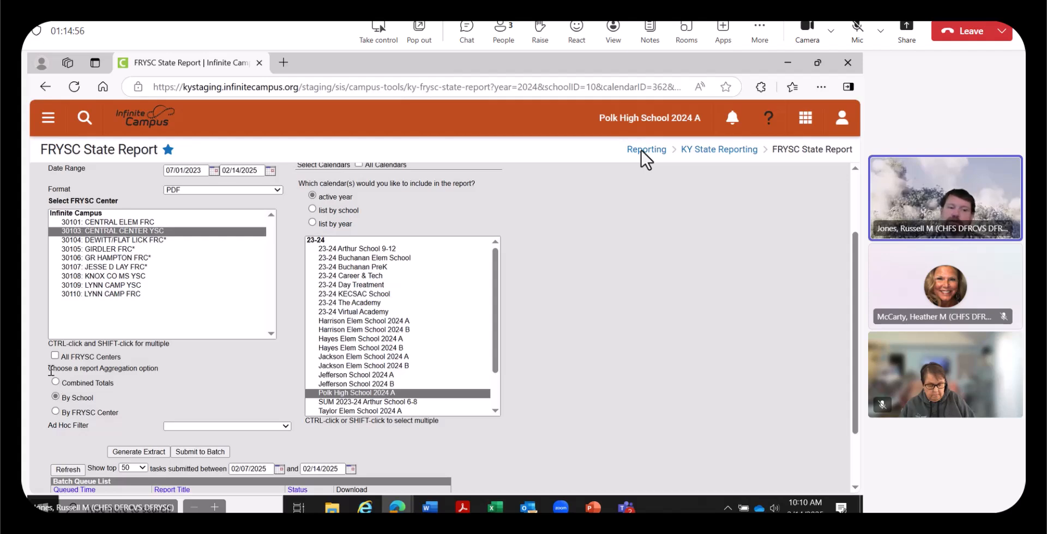
{"action": "left_click", "coordinate": [56, 382]}
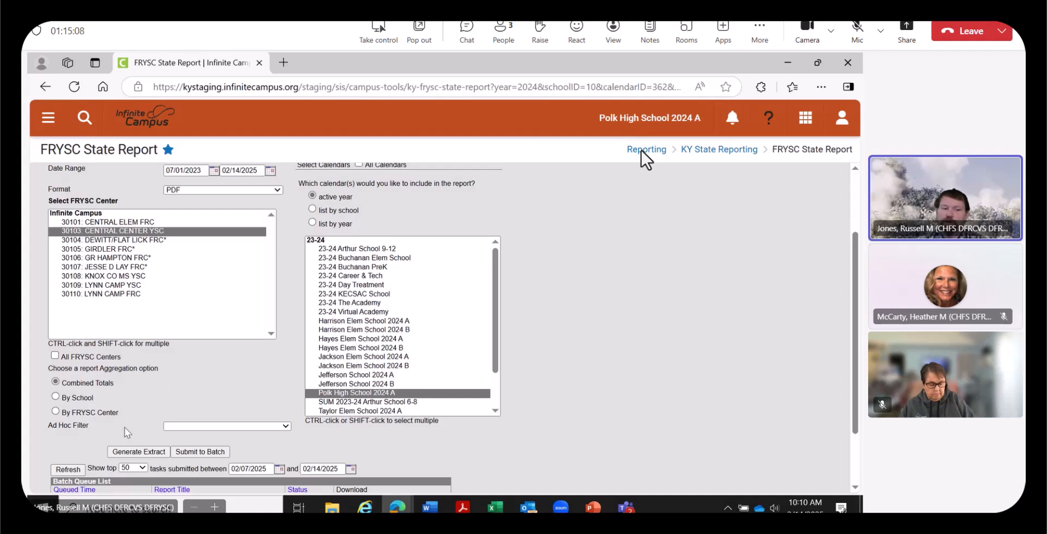
Generate the state report extract, open the resulting PDF and examine its aggregate totals and individual intervention categories
{"action": "left_click", "coordinate": [139, 452]}
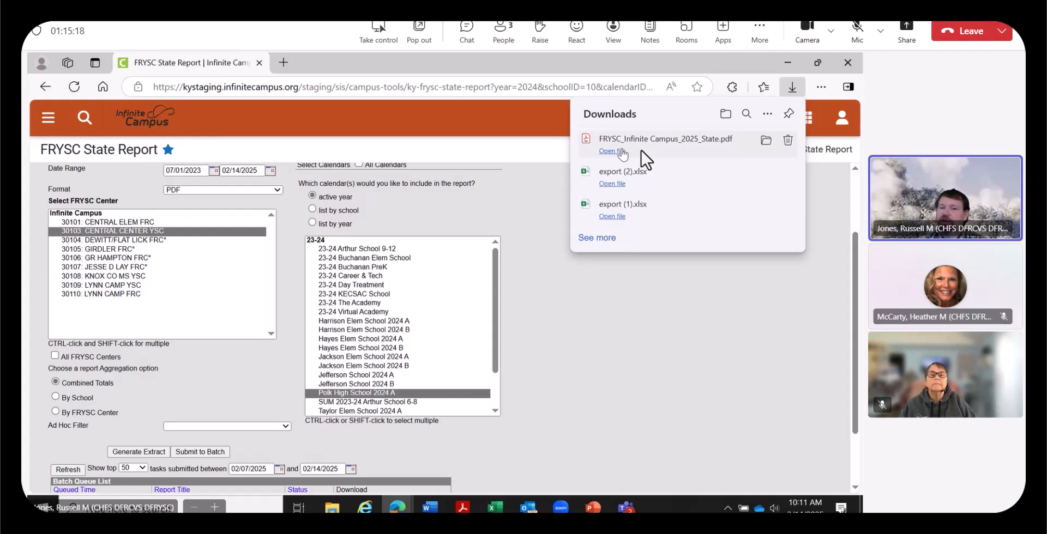
{"action": "left_click", "coordinate": [621, 152]}
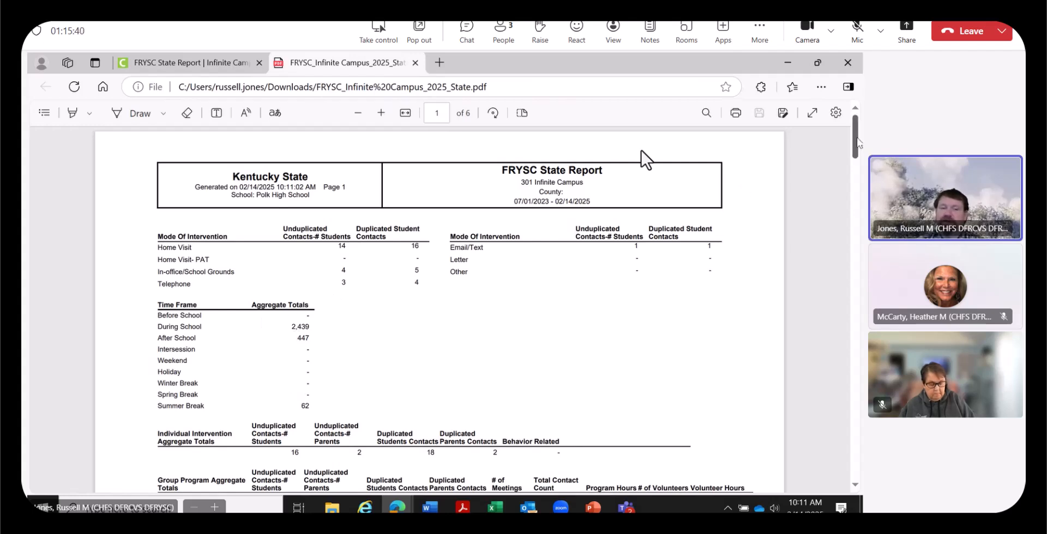
{"action": "left_click_drag", "start_coordinate": [857, 142], "coordinate": [861, 159]}
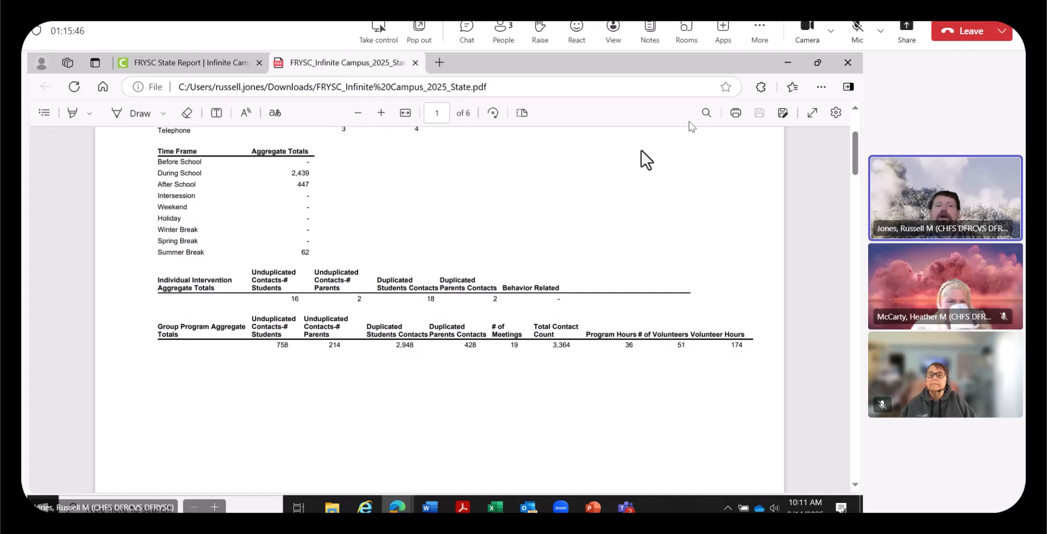
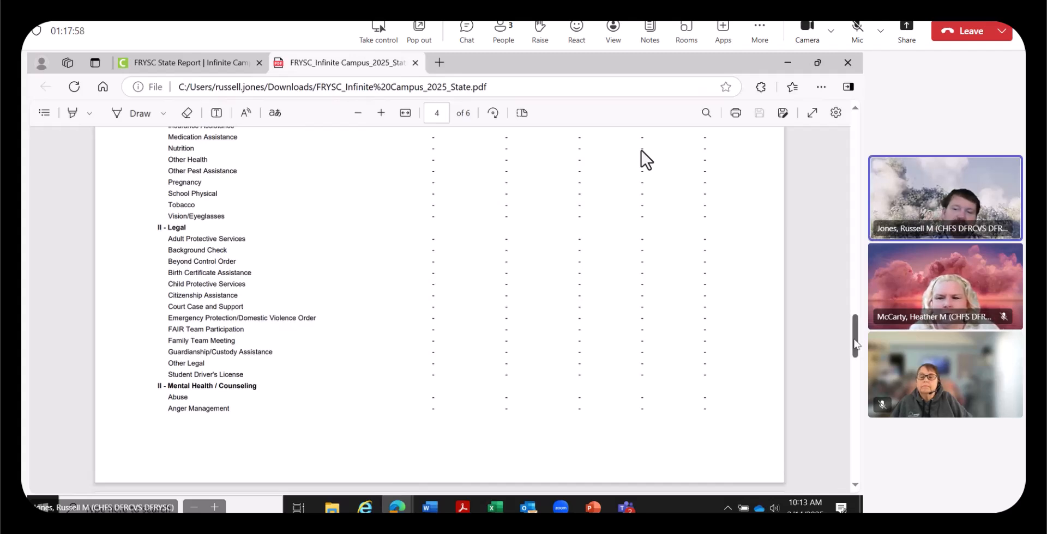
{"action": "left_click_drag", "start_coordinate": [855, 343], "coordinate": [854, 333]}
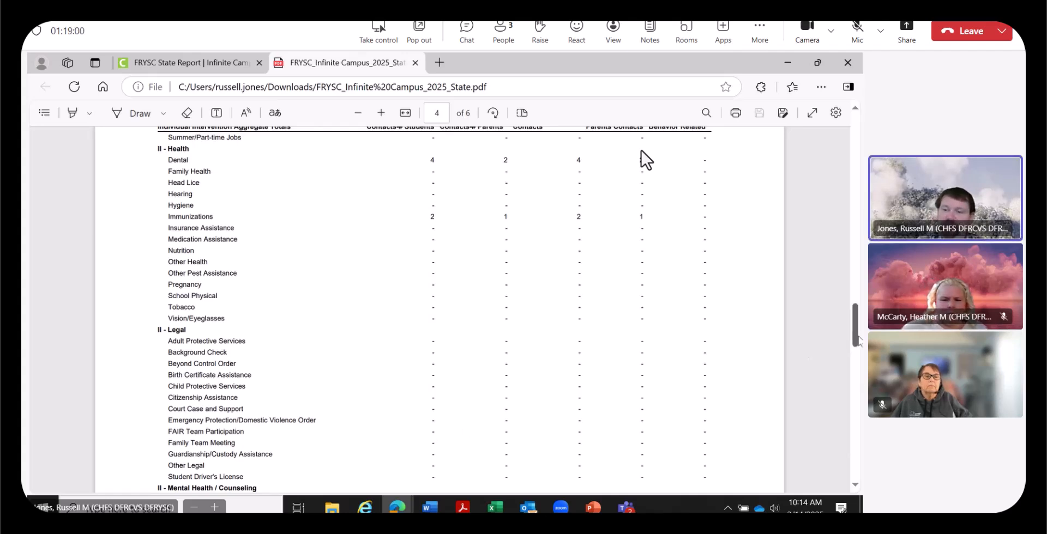
Examine the state report's individual intervention totals from Academic Support through Career Development Exploration
{"action": "left_click_drag", "start_coordinate": [857, 341], "coordinate": [862, 215]}
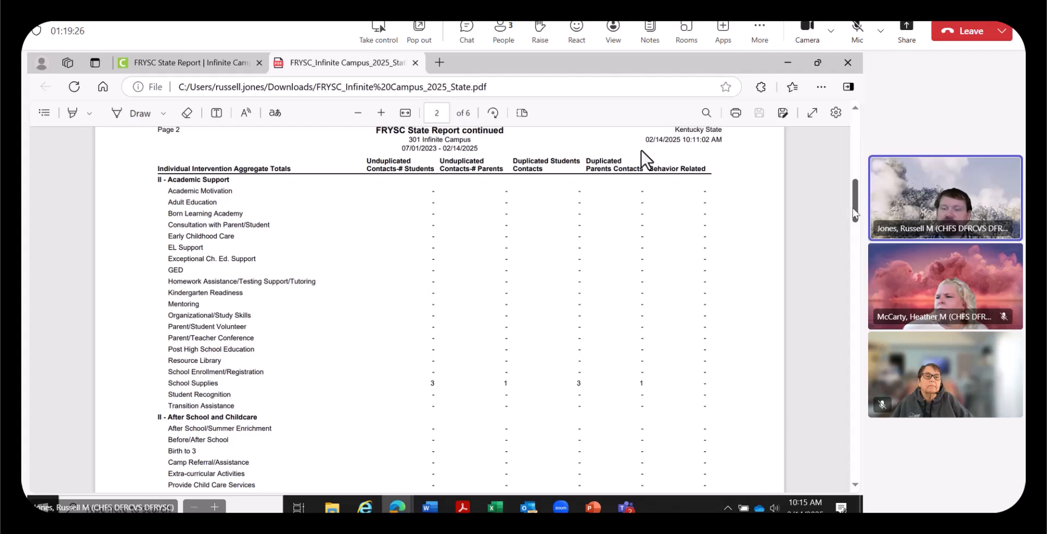
{"action": "scroll", "coordinate": [853, 218], "scroll_direction": "down", "scroll_amount": 1}
{"action": "left_click_drag", "start_coordinate": [854, 218], "coordinate": [862, 284]}
{"action": "scroll", "coordinate": [645, 159], "scroll_direction": "down", "scroll_amount": 4}
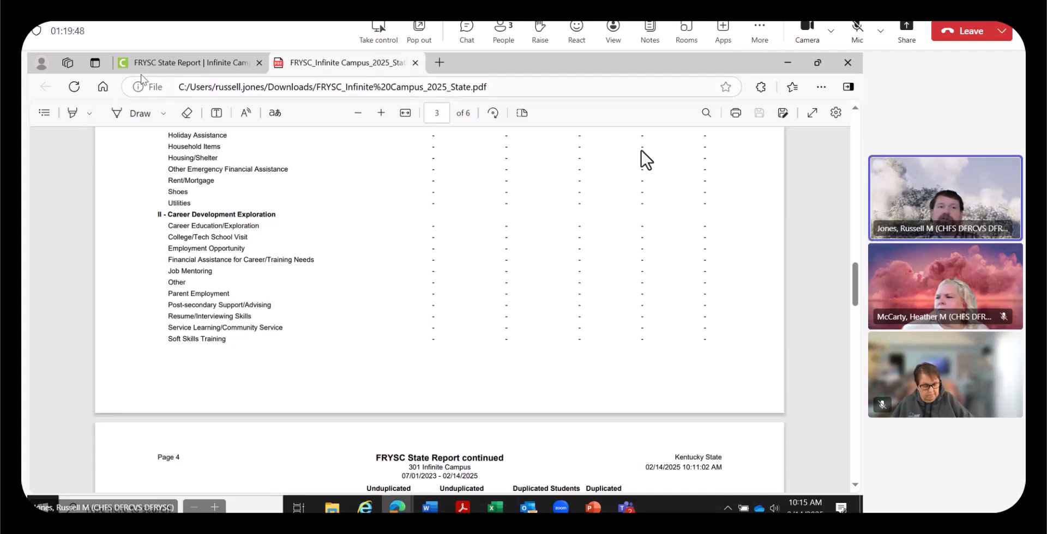
Open the FRYSC Group Program Report in Infinite Campus and generate its extract for center 30103: CENTRAL CENTER YSC
{"action": "left_click", "coordinate": [154, 62]}
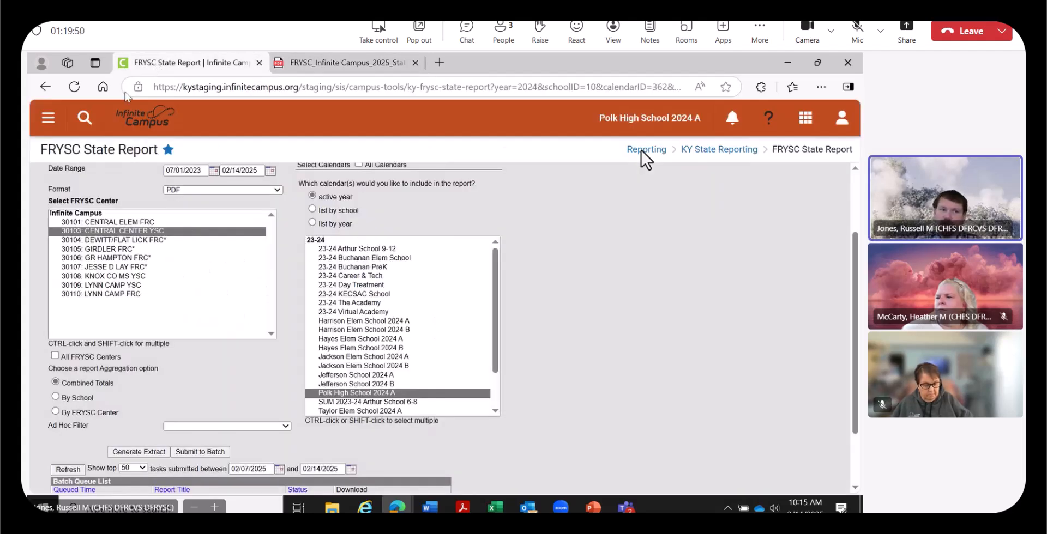
{"action": "left_click", "coordinate": [47, 117]}
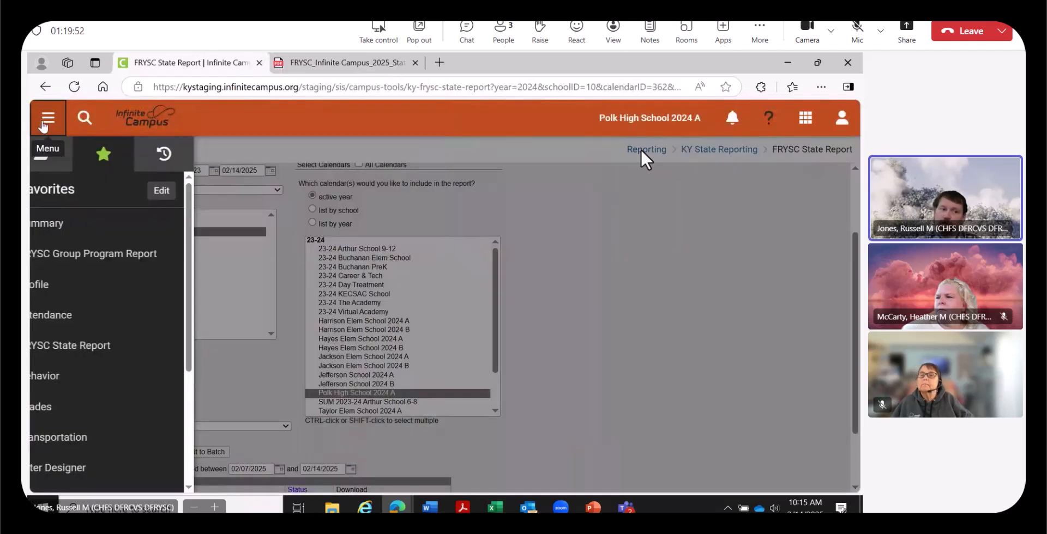
{"action": "left_click", "coordinate": [104, 261]}
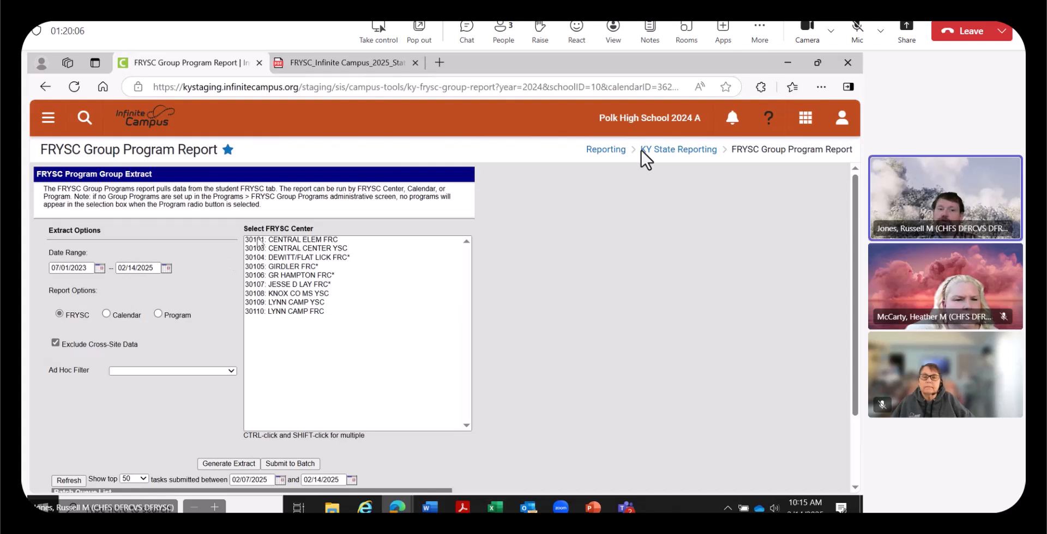
{"action": "left_click", "coordinate": [339, 248]}
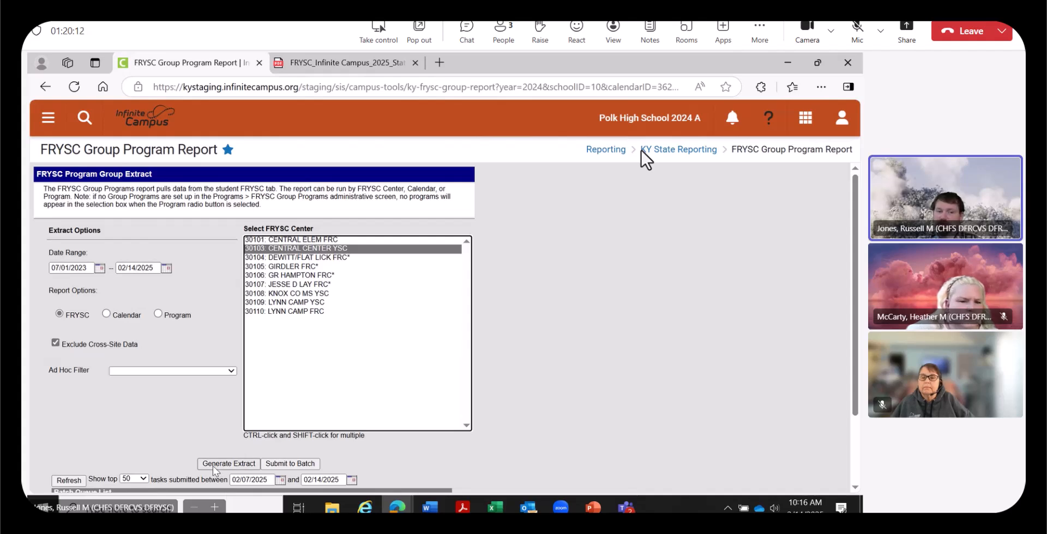
{"action": "left_click", "coordinate": [229, 463]}
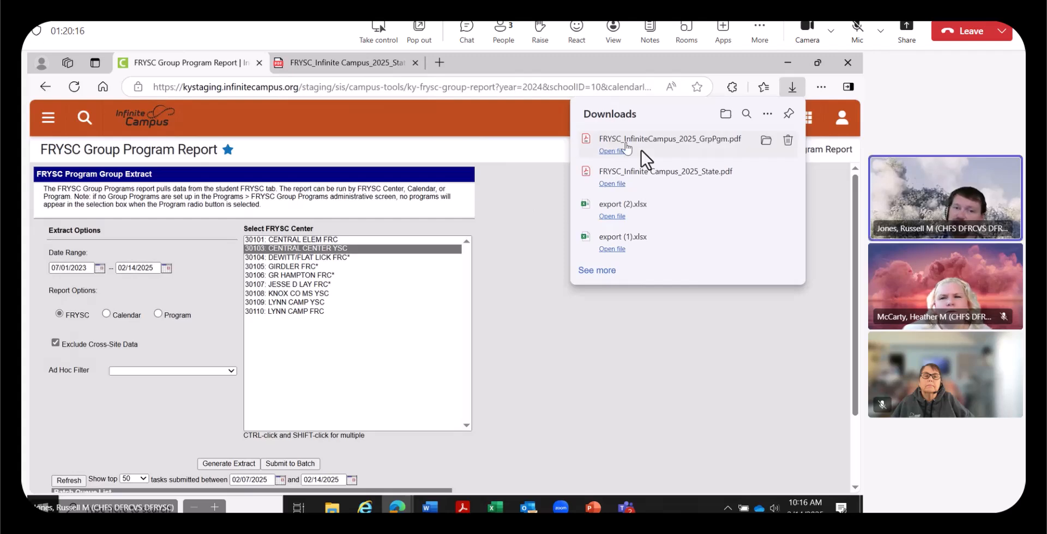
Open the downloaded FRYSC_InfiniteCampus_2025_GrpPgm.pdf and review its group programs, contact counts and totals row
{"action": "left_click", "coordinate": [615, 152]}
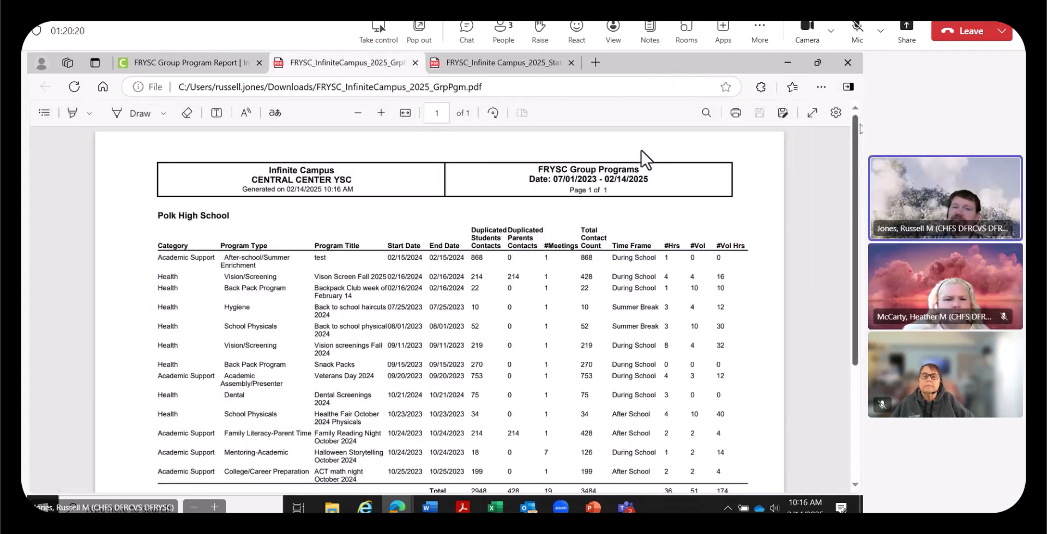
{"action": "left_click_drag", "start_coordinate": [859, 132], "coordinate": [861, 170]}
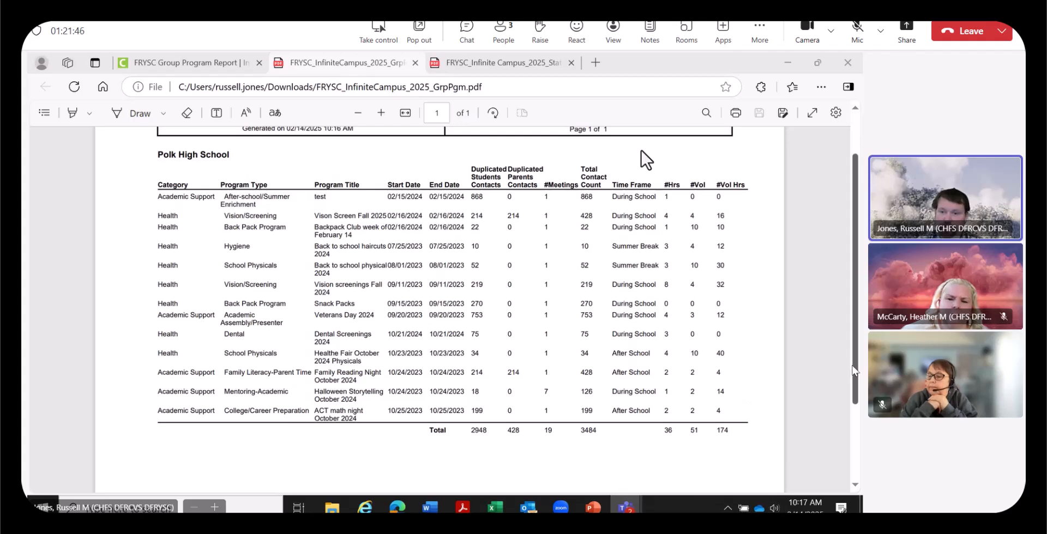
{"action": "scroll", "coordinate": [824, 258], "scroll_direction": "up", "scroll_amount": 2}
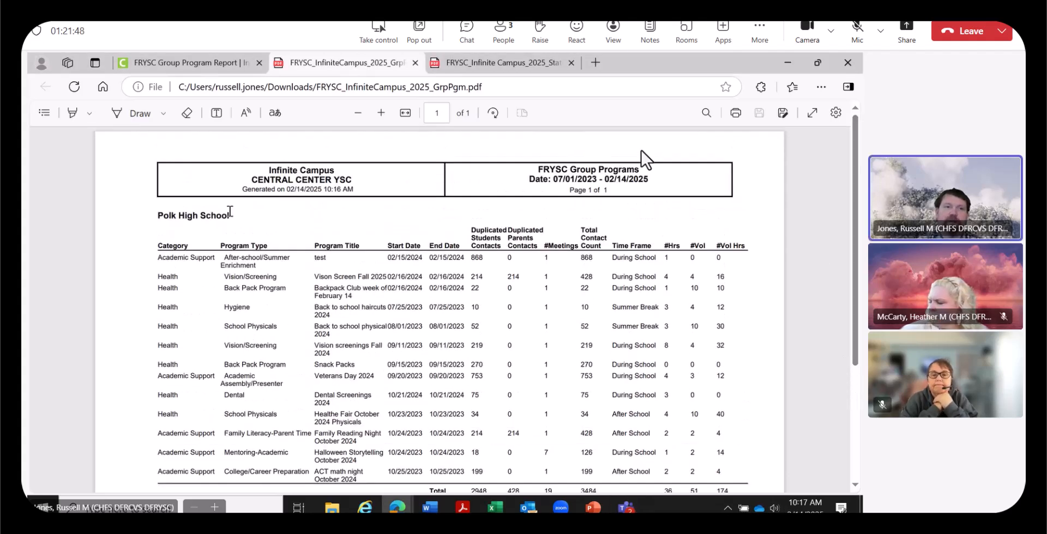
Return to Infinite Campus and open the FRYSC Individual Intervention Rosters report from the favorites
{"action": "left_click", "coordinate": [140, 64]}
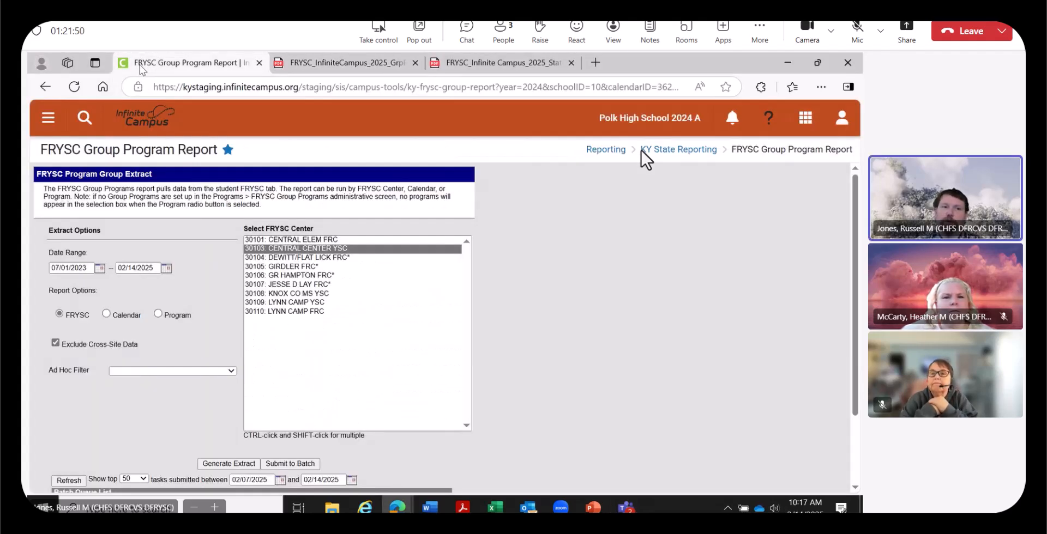
{"action": "left_click", "coordinate": [51, 121]}
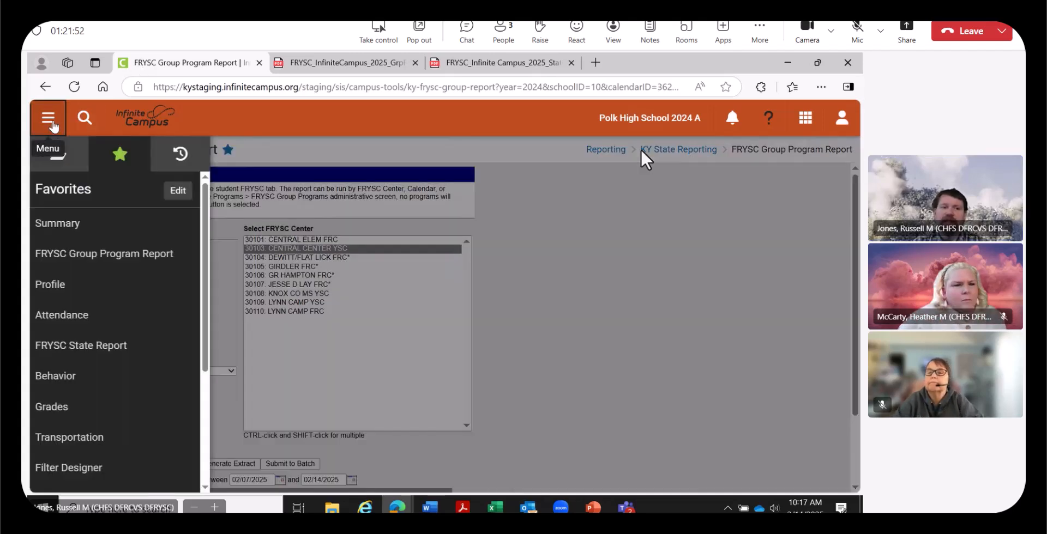
{"action": "left_click_drag", "start_coordinate": [208, 241], "coordinate": [225, 368]}
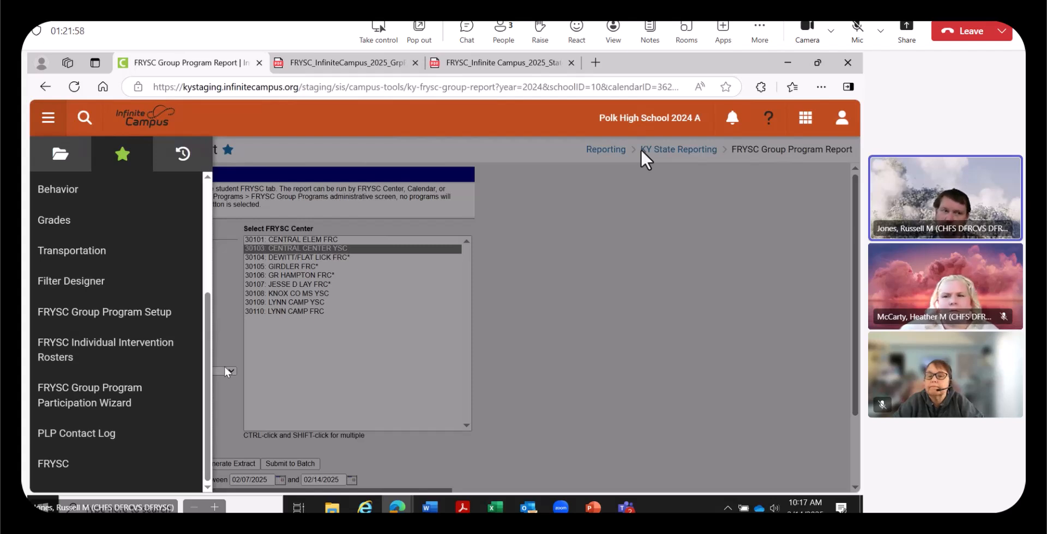
{"action": "left_click", "coordinate": [160, 363]}
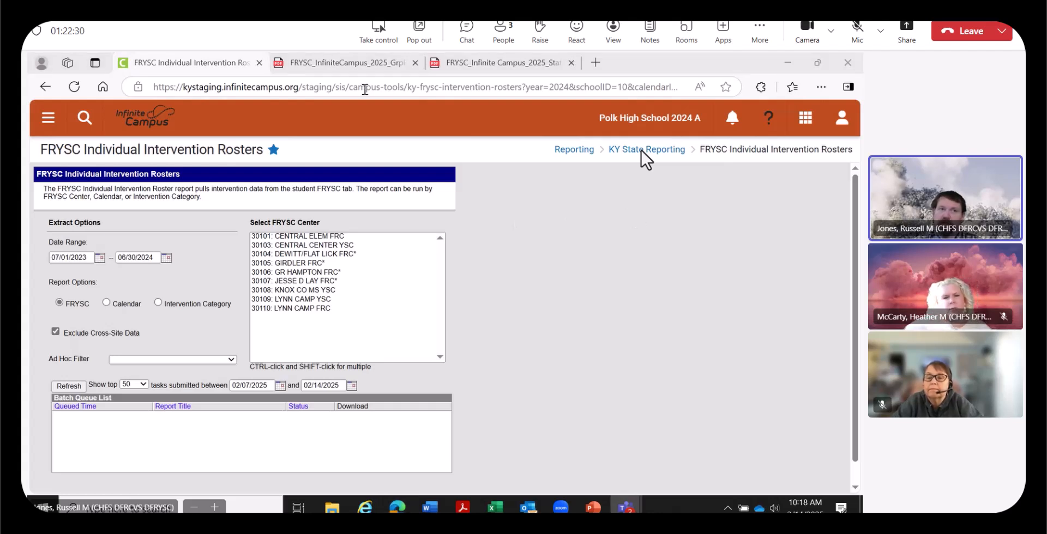
Revisit the group program PDF and the aggregate totals on the state report's first page
{"action": "left_click", "coordinate": [336, 64]}
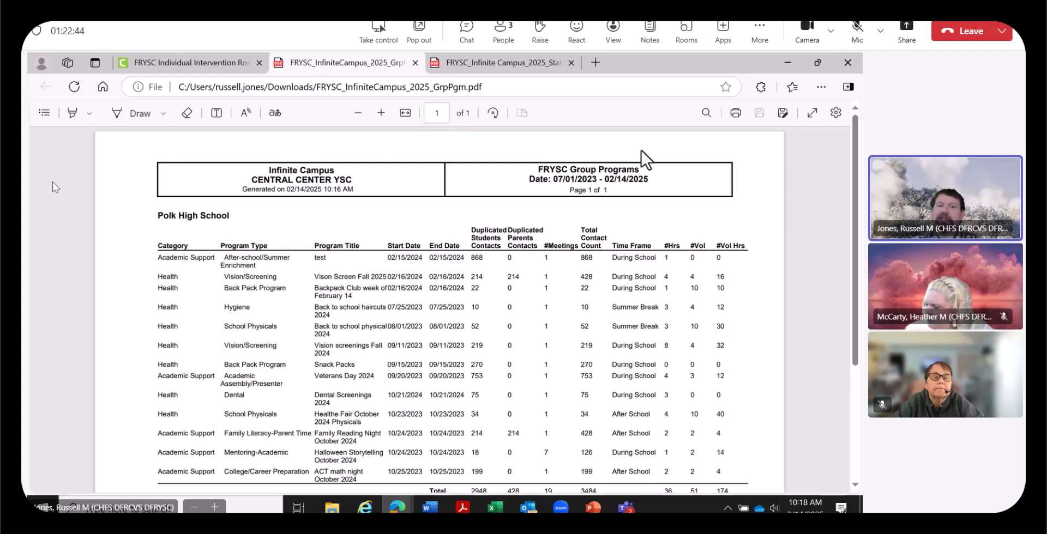
{"action": "left_click", "coordinate": [555, 64]}
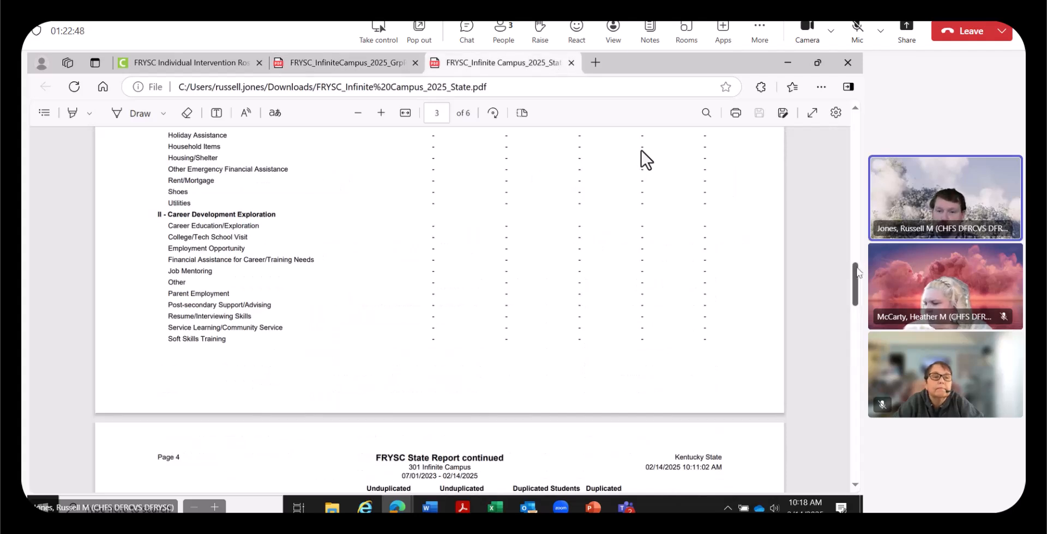
{"action": "left_click_drag", "start_coordinate": [858, 273], "coordinate": [843, 141]}
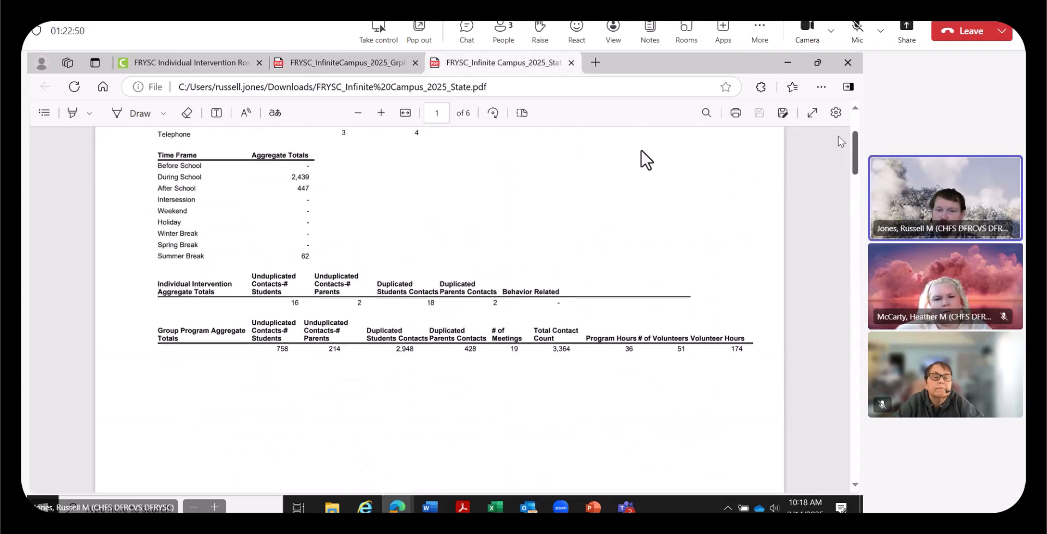
Generate the individual intervention rosters extract for center 30103: CENTRAL CENTER YSC and open the downloaded PDF
{"action": "left_click", "coordinate": [217, 64]}
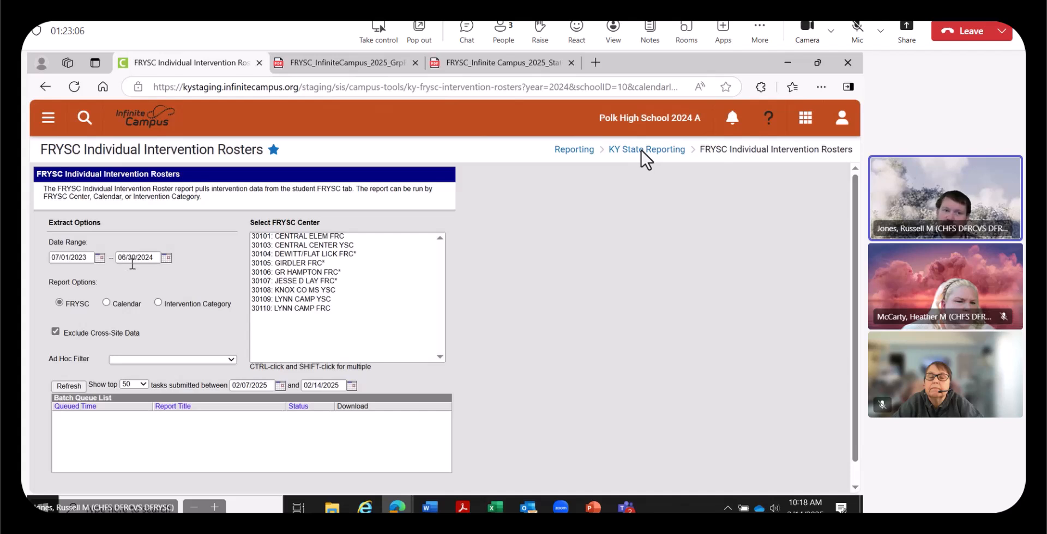
{"action": "left_click", "coordinate": [343, 245]}
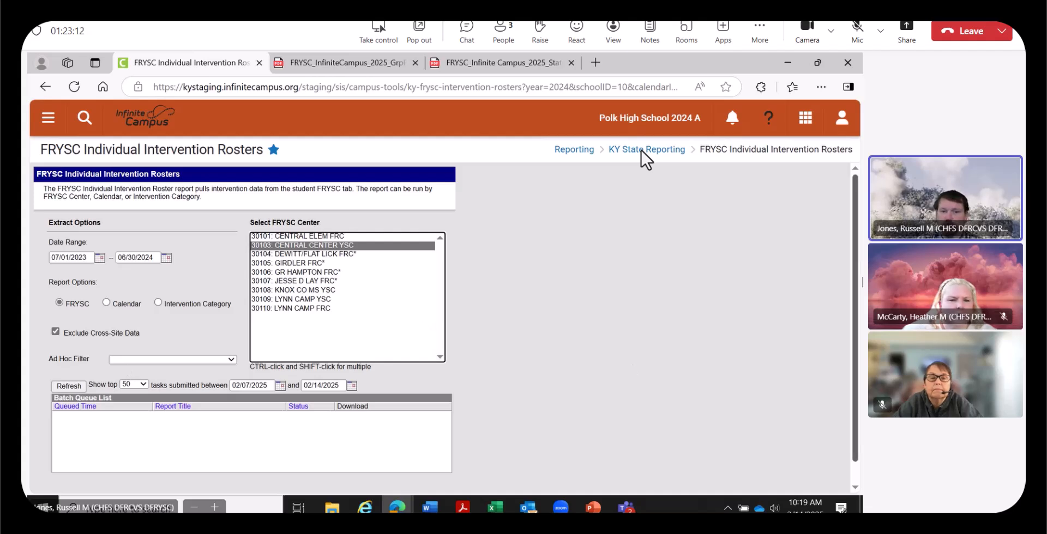
{"action": "left_click_drag", "start_coordinate": [854, 269], "coordinate": [854, 292]}
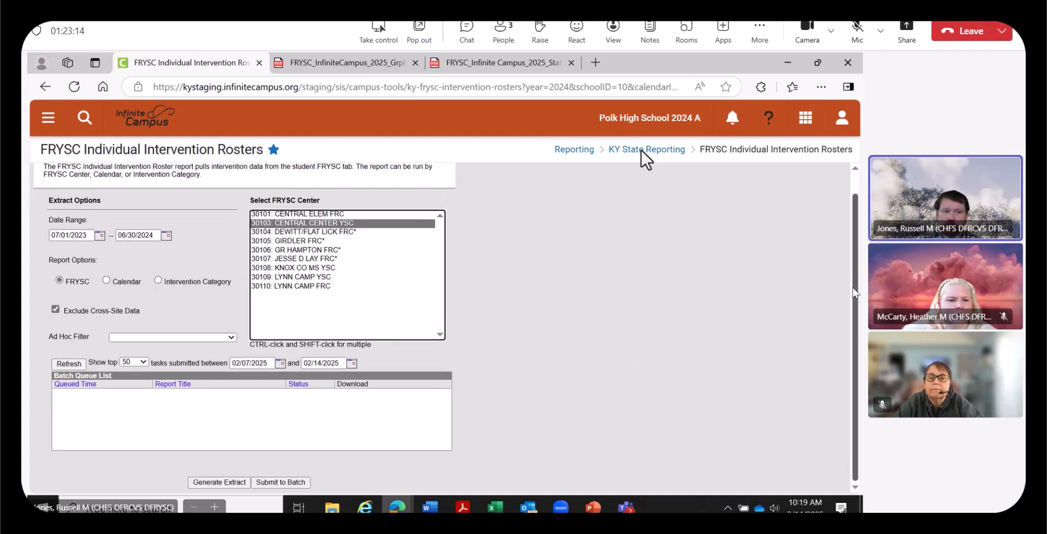
{"action": "left_click", "coordinate": [217, 482]}
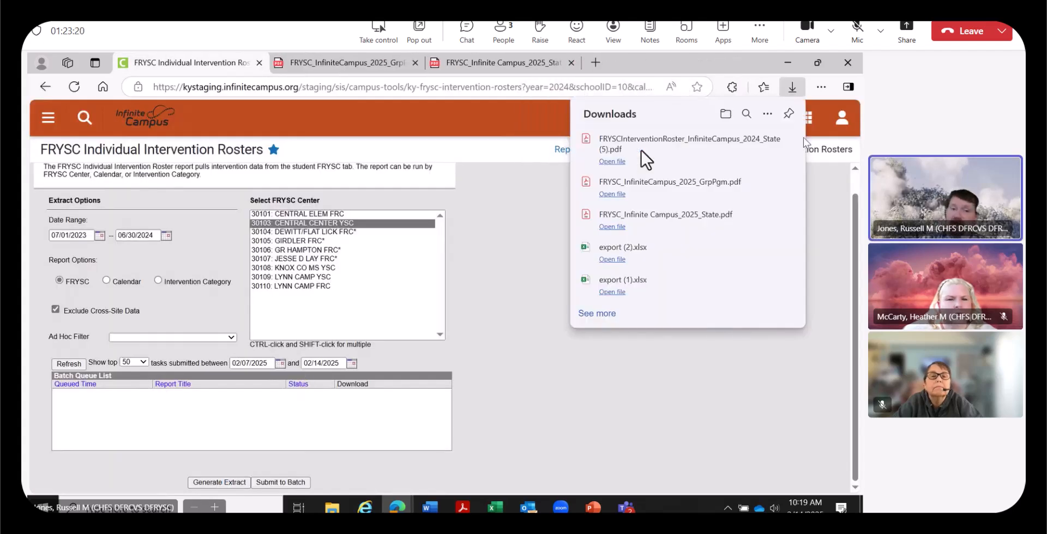
{"action": "left_click", "coordinate": [646, 158]}
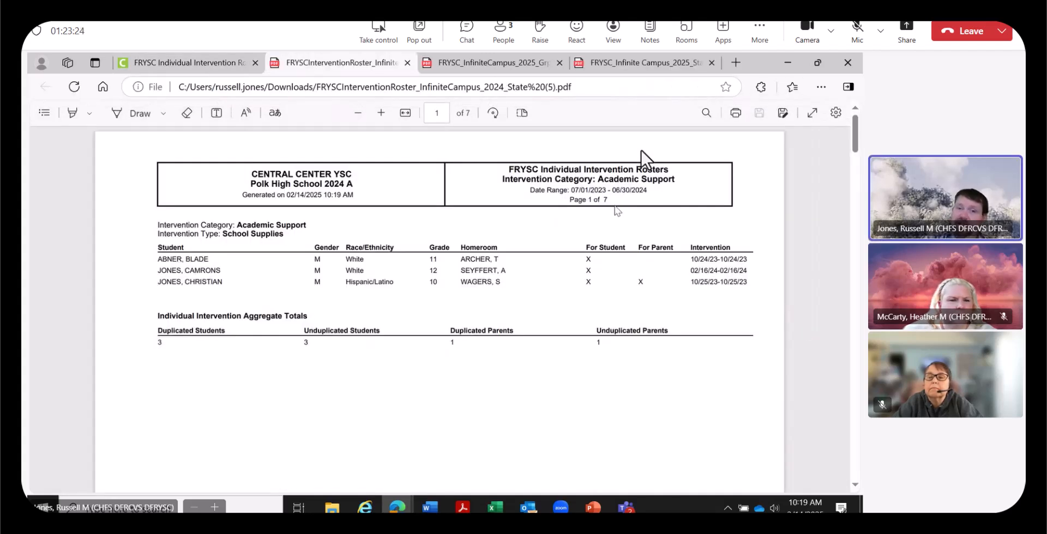
Compare the School Supplies counts under Academic Support in the state report with the intervention roster PDF
{"action": "left_click", "coordinate": [632, 63]}
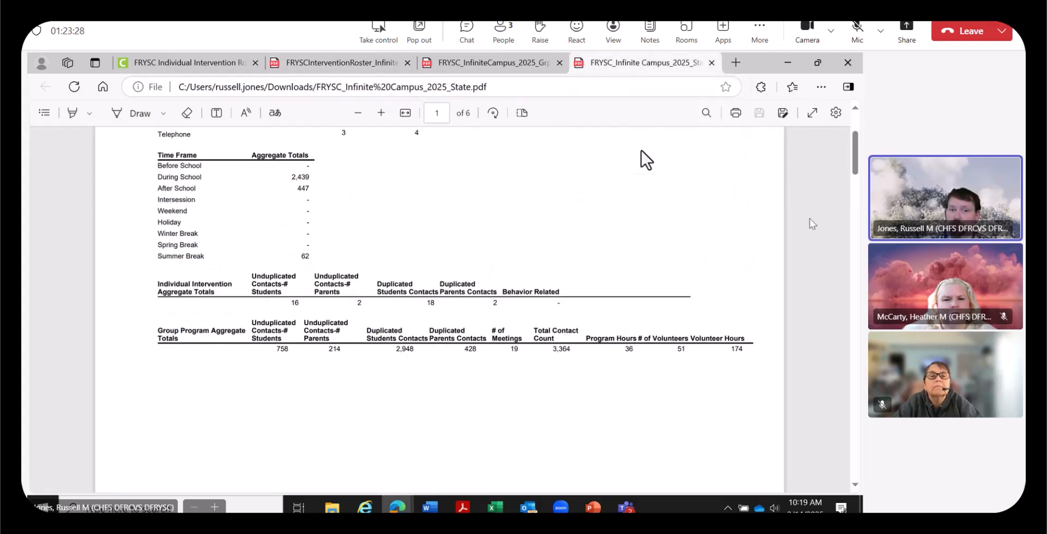
{"action": "left_click_drag", "start_coordinate": [858, 176], "coordinate": [862, 218]}
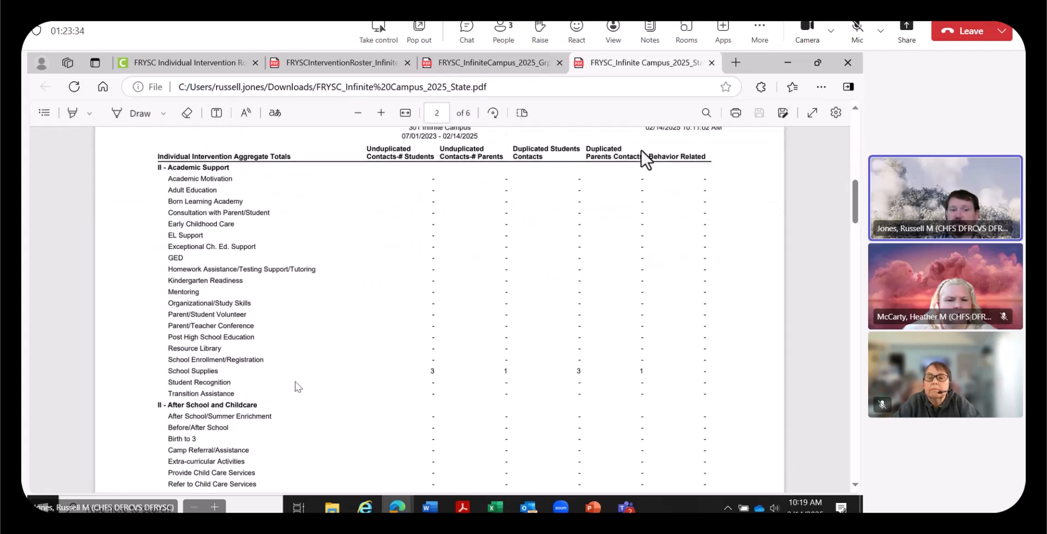
{"action": "left_click", "coordinate": [307, 64]}
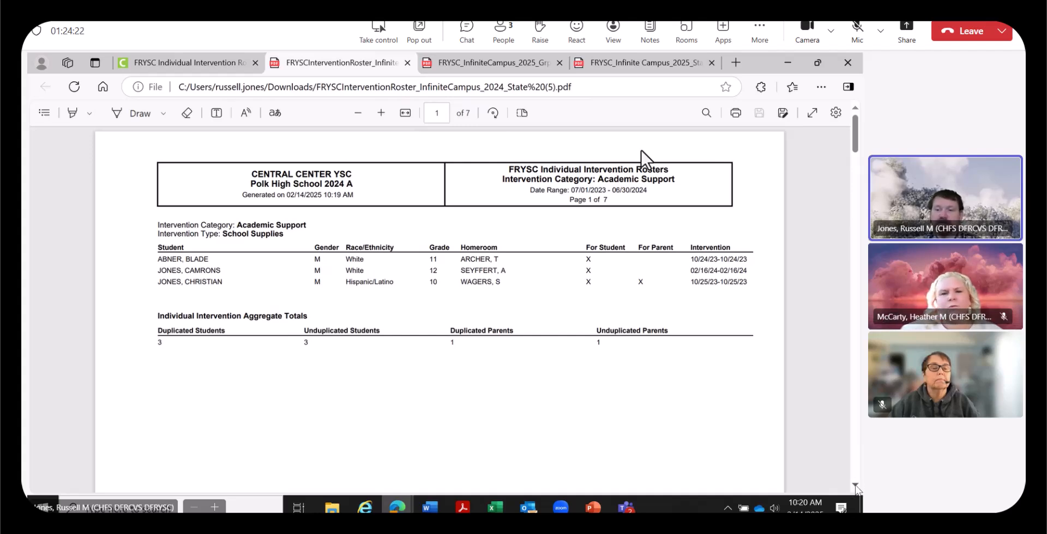
Review the intervention roster PDF's Attendance pages for 0-5 Days Absent and 6-10 Days Absent
{"action": "scroll", "coordinate": [641, 159], "scroll_direction": "down", "scroll_amount": 15}
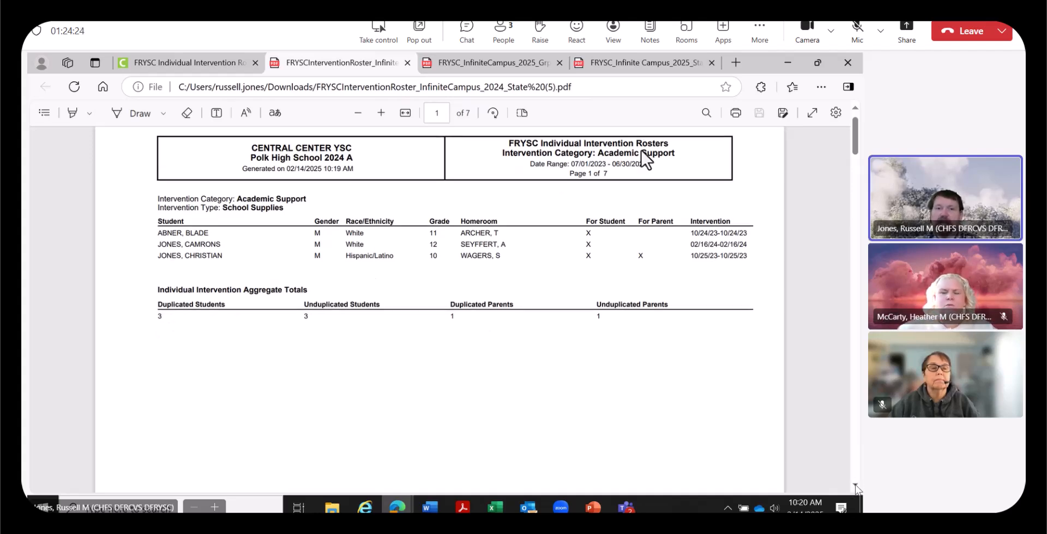
{"action": "scroll", "coordinate": [642, 153], "scroll_direction": "down", "scroll_amount": 3}
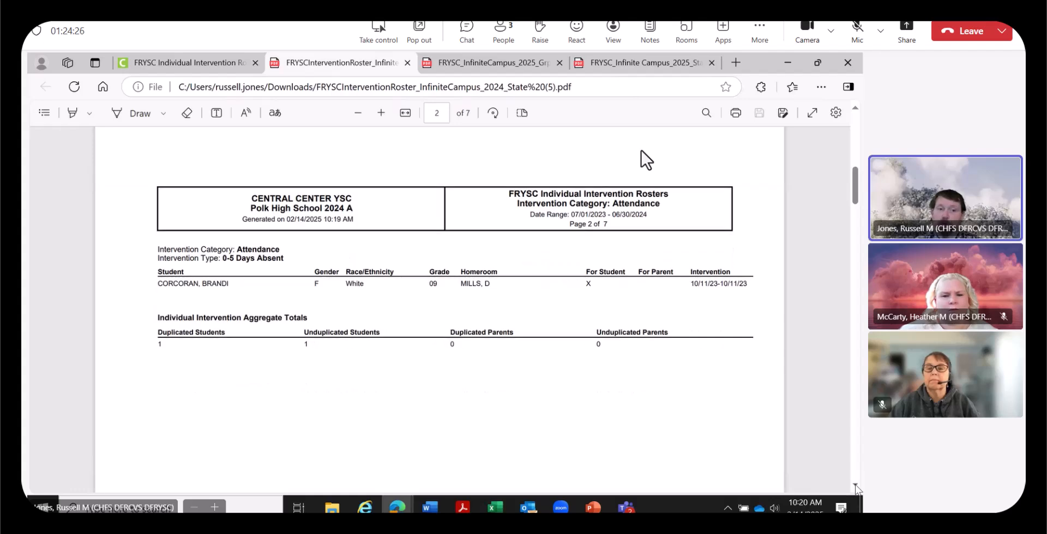
{"action": "scroll", "coordinate": [642, 158], "scroll_direction": "down", "scroll_amount": 3}
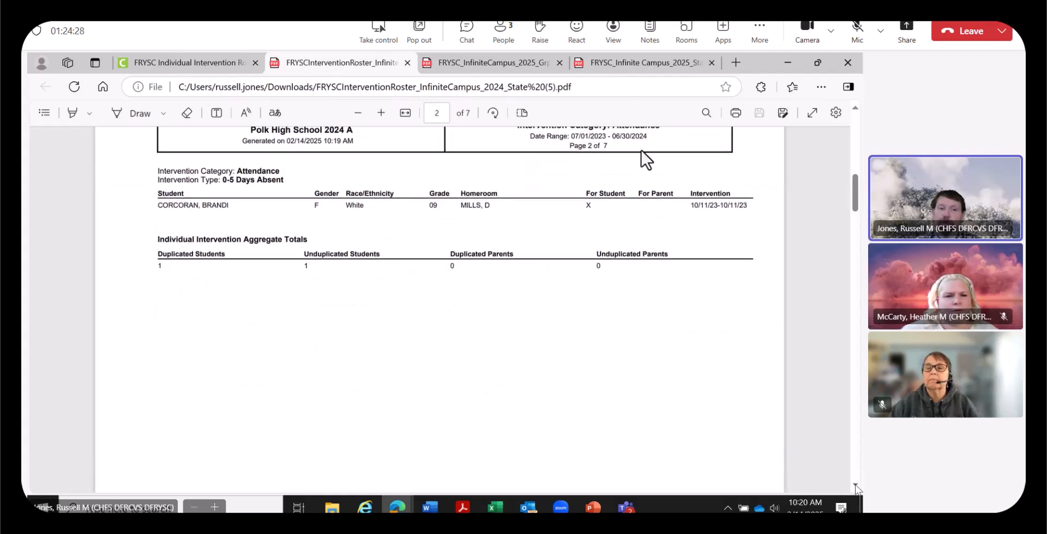
{"action": "scroll", "coordinate": [641, 158], "scroll_direction": "down", "scroll_amount": 15}
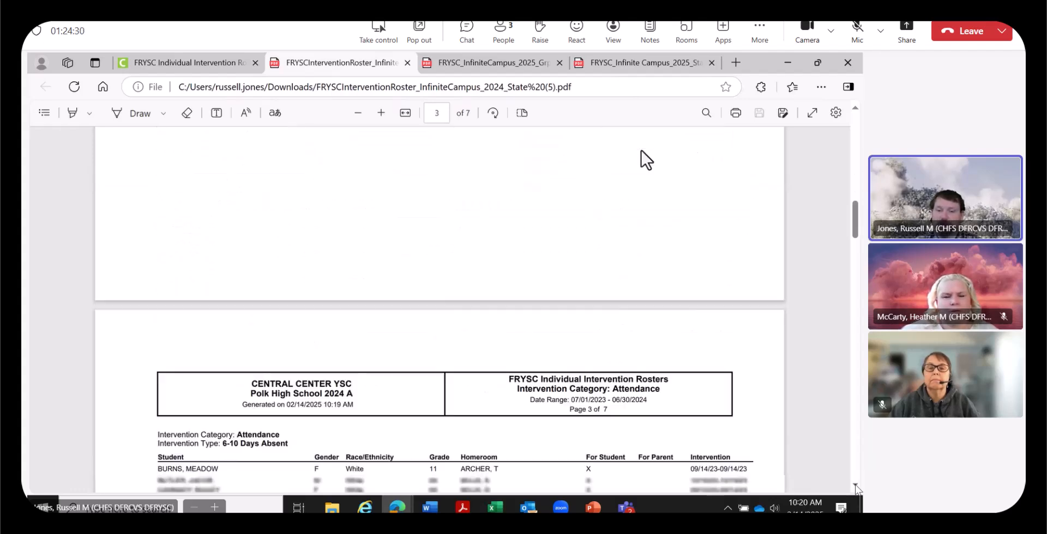
{"action": "scroll", "coordinate": [646, 160], "scroll_direction": "down", "scroll_amount": 5}
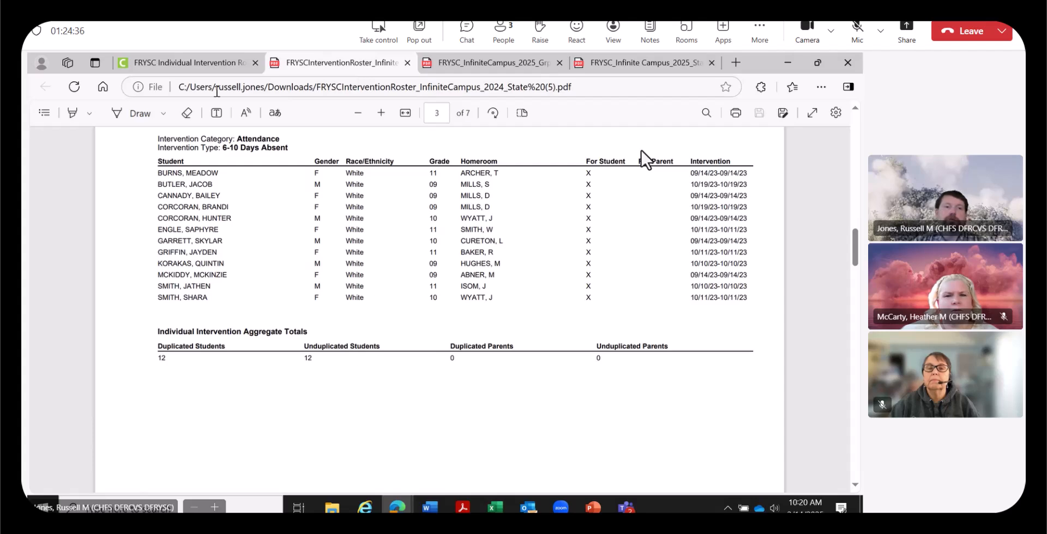
Return to Infinite Campus and open the student Summary tool from the favorites
{"action": "left_click", "coordinate": [172, 67]}
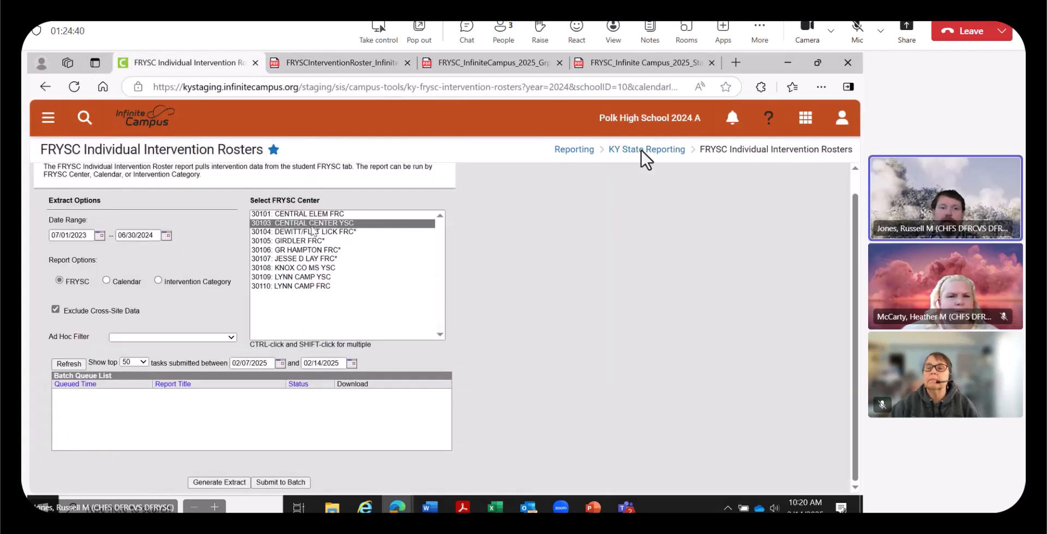
{"action": "left_click", "coordinate": [53, 127]}
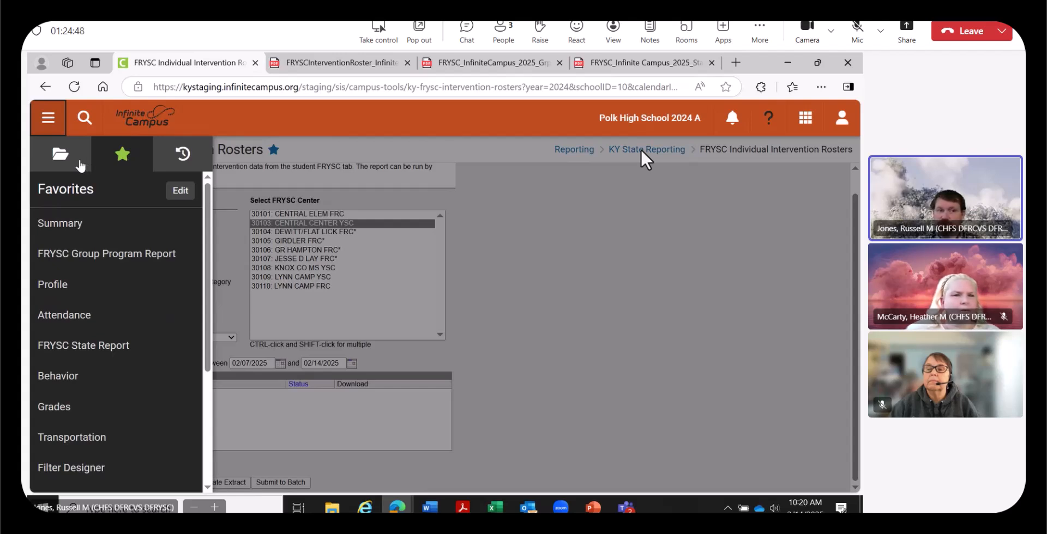
{"action": "left_click", "coordinate": [85, 225]}
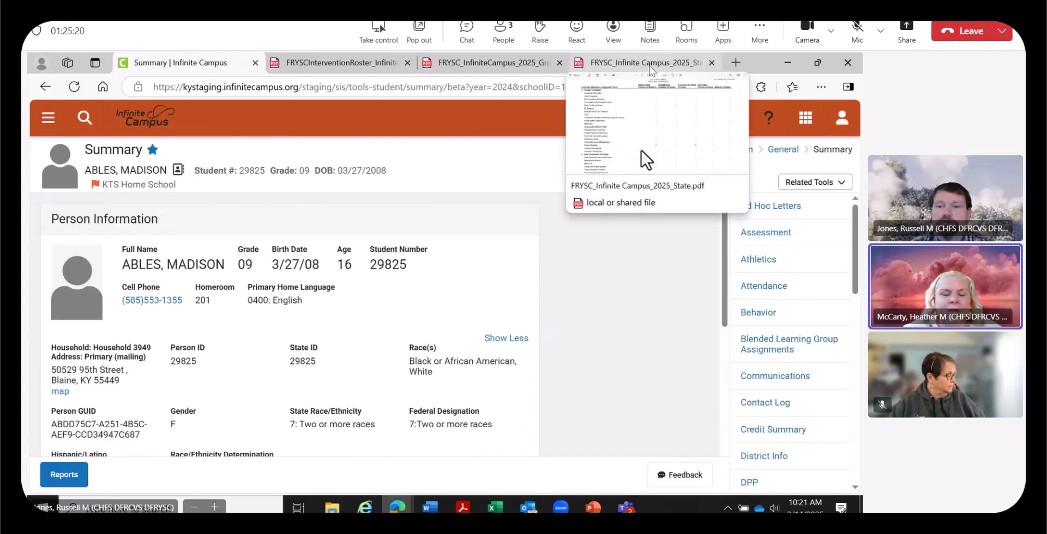
Go back to the state report PDF and examine the group program aggregate totals on page 6
{"action": "left_click", "coordinate": [649, 66]}
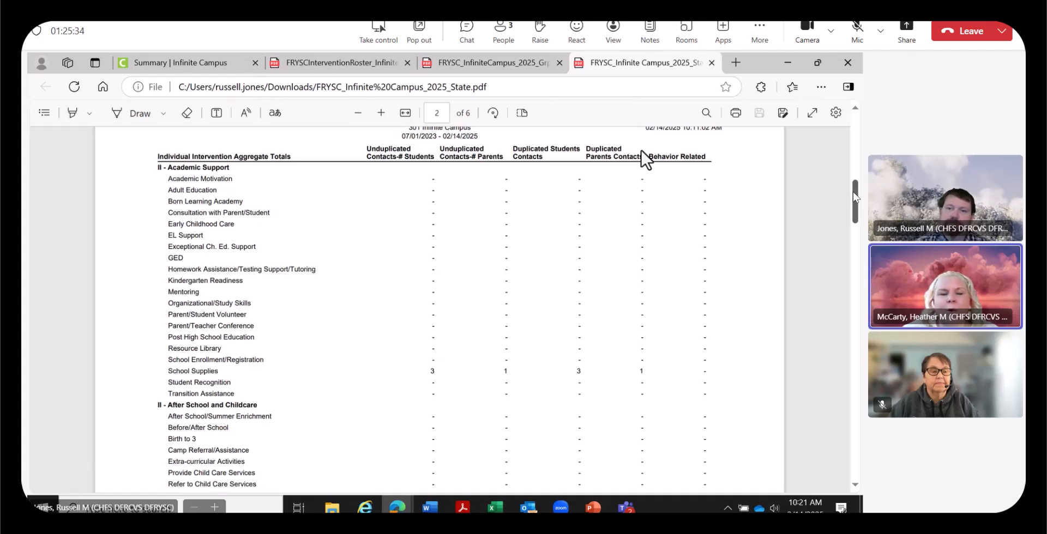
{"action": "left_click_drag", "start_coordinate": [853, 193], "coordinate": [861, 285]}
{"action": "scroll", "coordinate": [646, 159], "scroll_direction": "down", "scroll_amount": 15}
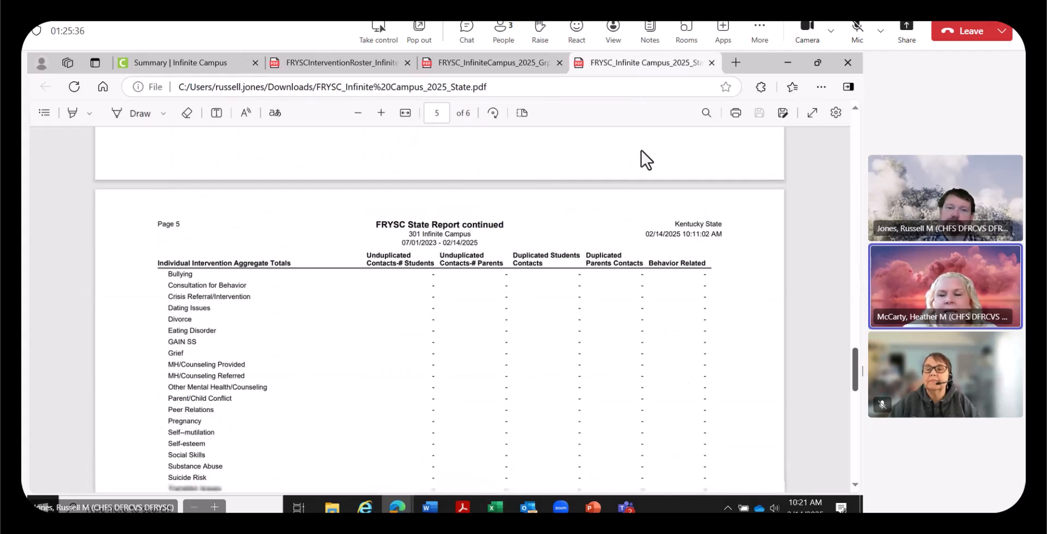
{"action": "scroll", "coordinate": [646, 160], "scroll_direction": "down", "scroll_amount": 5}
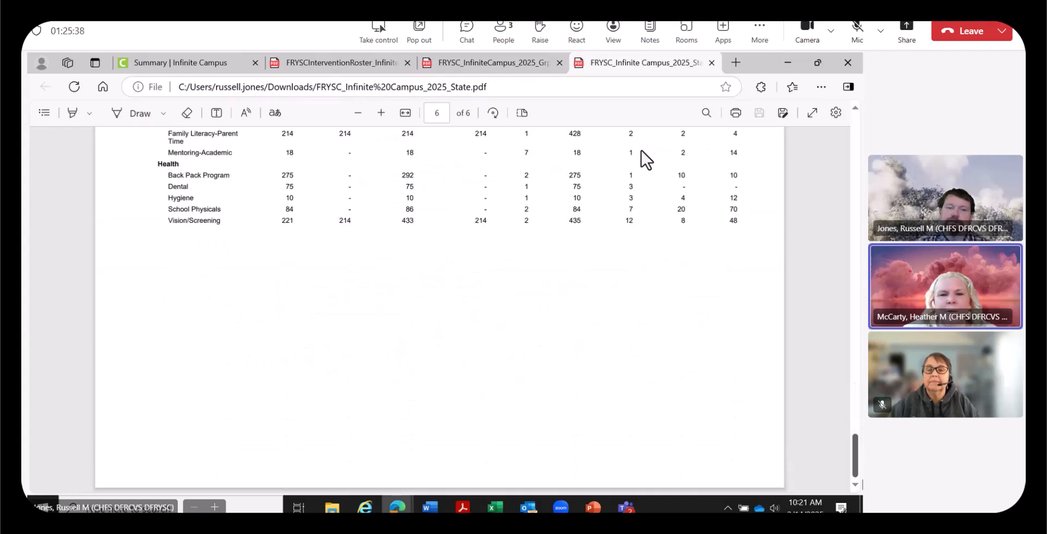
{"action": "scroll", "coordinate": [646, 159], "scroll_direction": "up", "scroll_amount": 4}
{"action": "scroll", "coordinate": [646, 159], "scroll_direction": "down", "scroll_amount": 3}
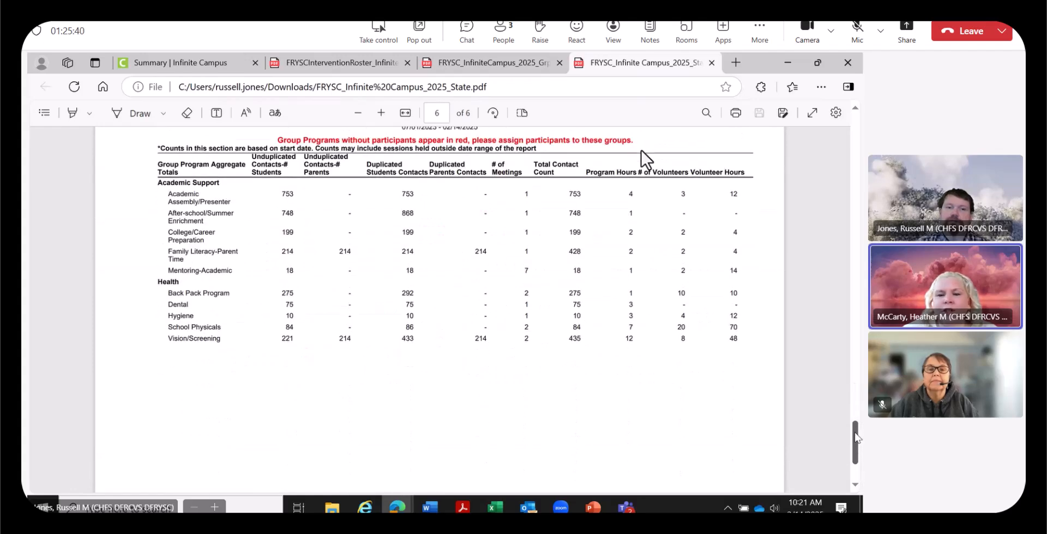